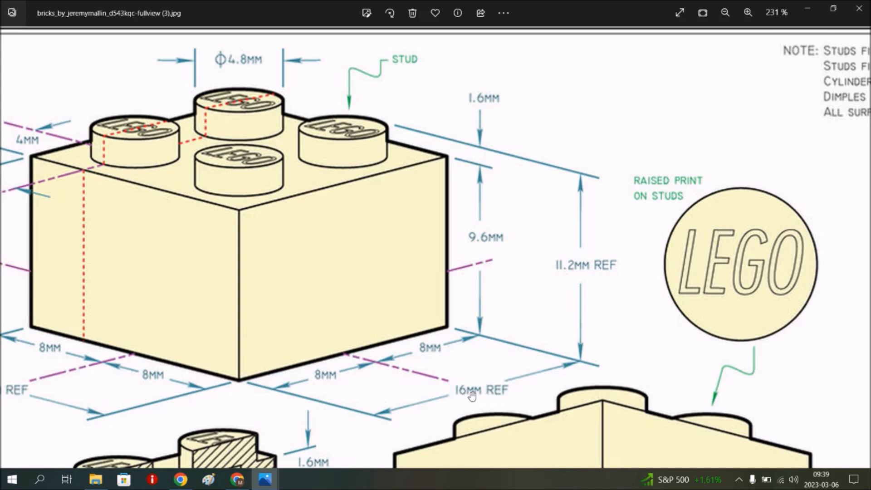
Examine the whole LEGO brick drawing sheet with its views and dimensions
{"action": "scroll", "coordinate": [441, 243], "scroll_direction": "down", "scroll_amount": 5}
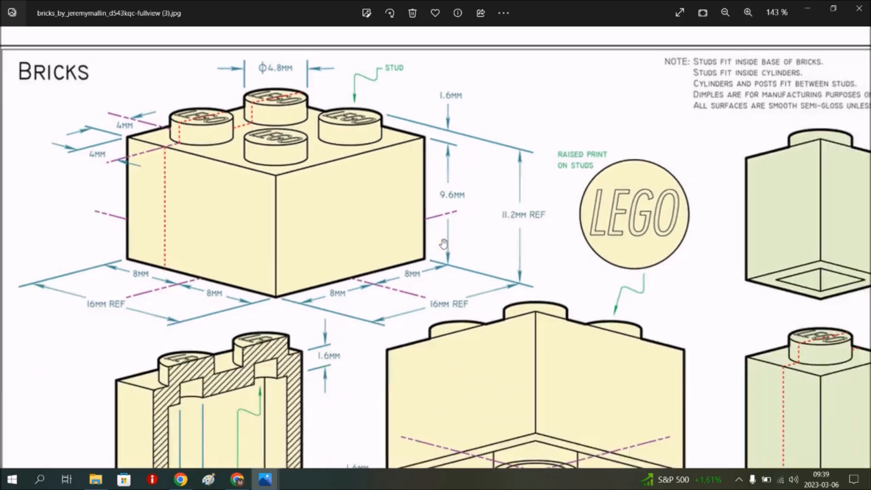
{"action": "scroll", "coordinate": [444, 244], "scroll_direction": "down", "scroll_amount": 1}
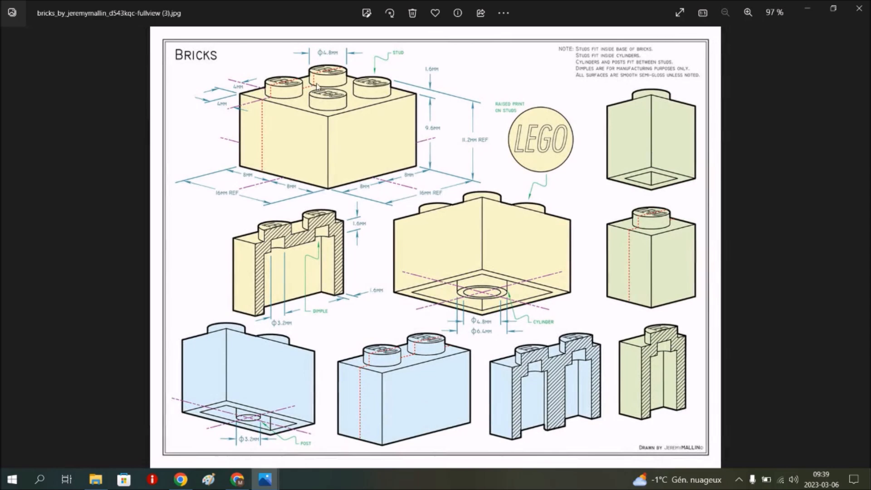
{"action": "key", "text": "Right"}
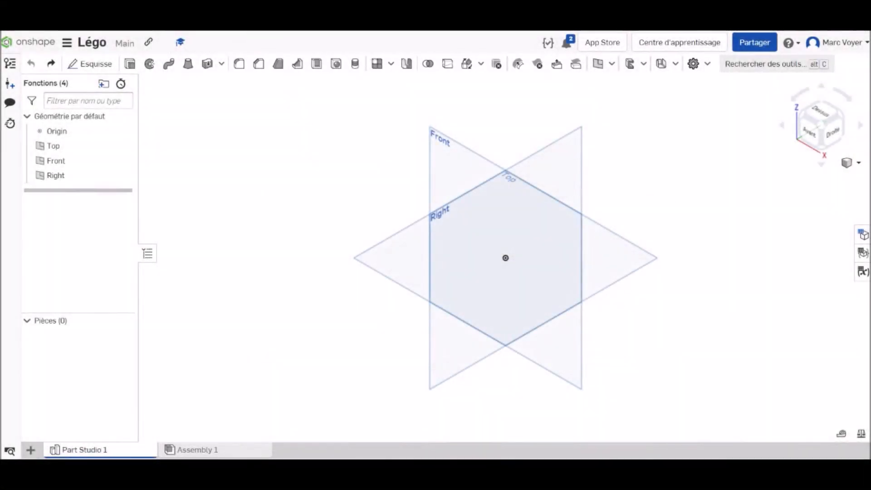
In a new sketch on the Top plane, draw a centre-point rectangle about 71 by 69 mm centred on the origin
{"action": "left_click", "coordinate": [90, 63]}
{"action": "left_click", "coordinate": [608, 258]}
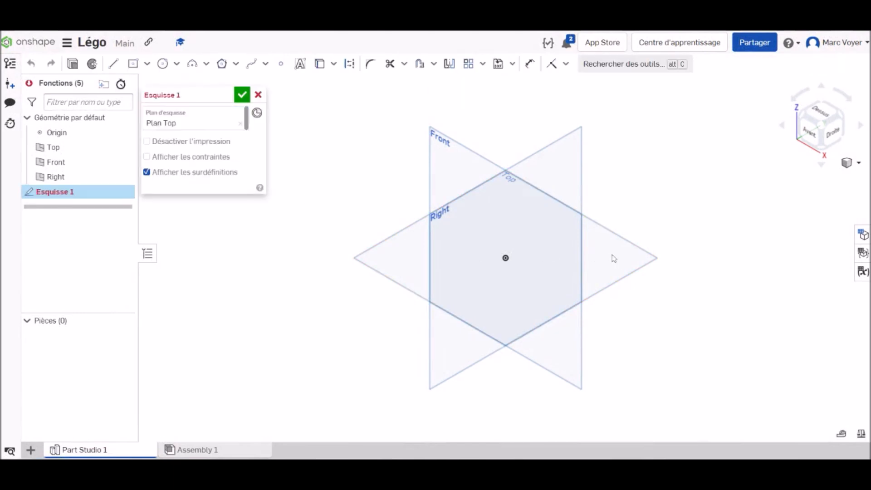
{"action": "left_click", "coordinate": [824, 109]}
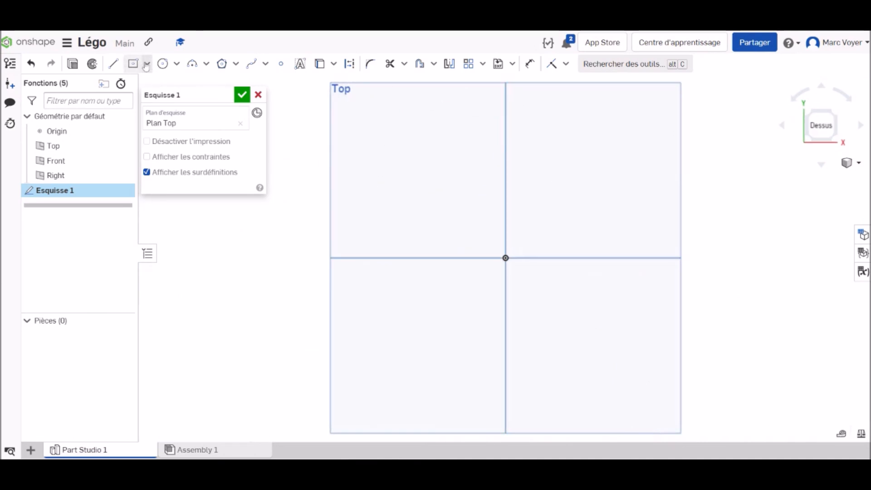
{"action": "left_click", "coordinate": [147, 64]}
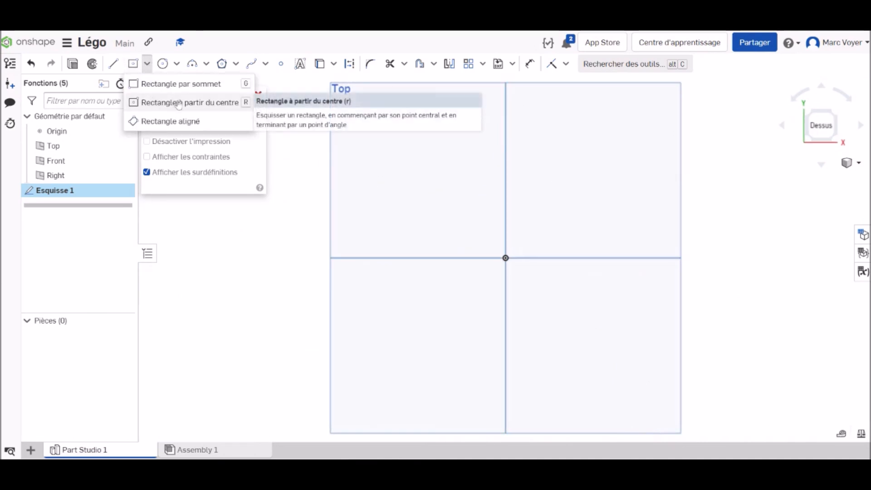
{"action": "left_click", "coordinate": [179, 103]}
{"action": "left_click", "coordinate": [506, 258]}
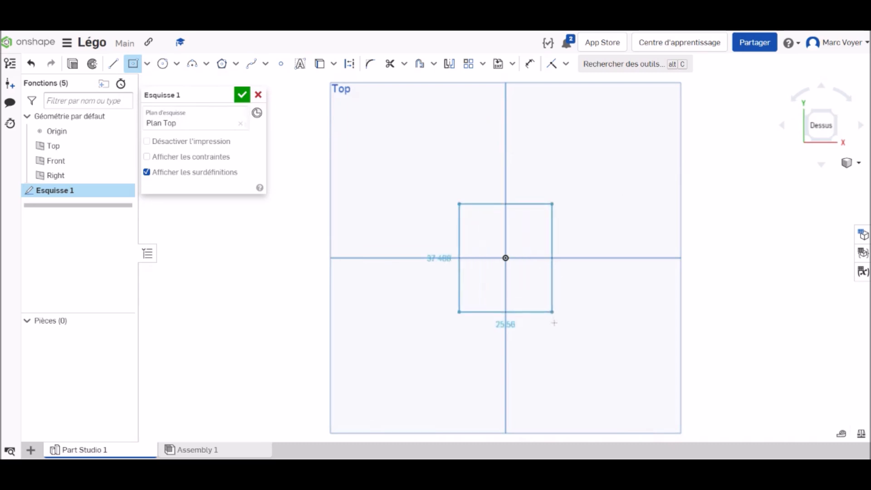
{"action": "left_click", "coordinate": [589, 338]}
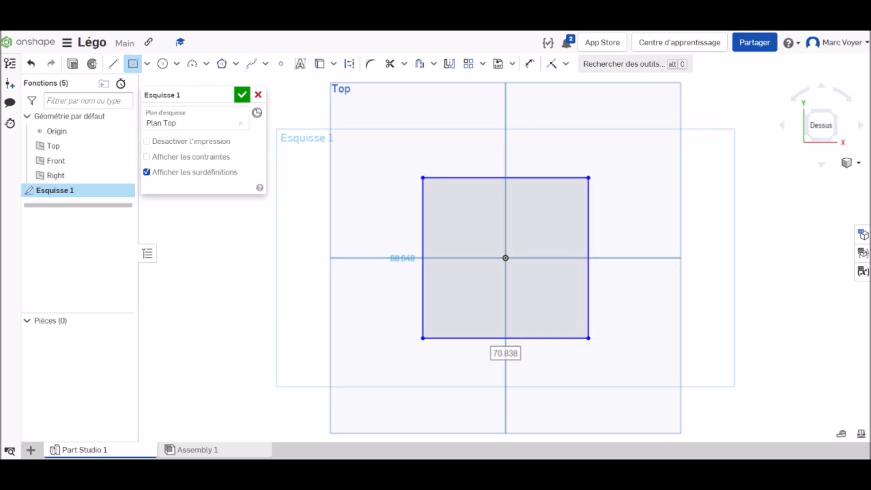
Set the rectangle's width and height to 16 mm each and finish the sketch
{"action": "type", "text": "1"}
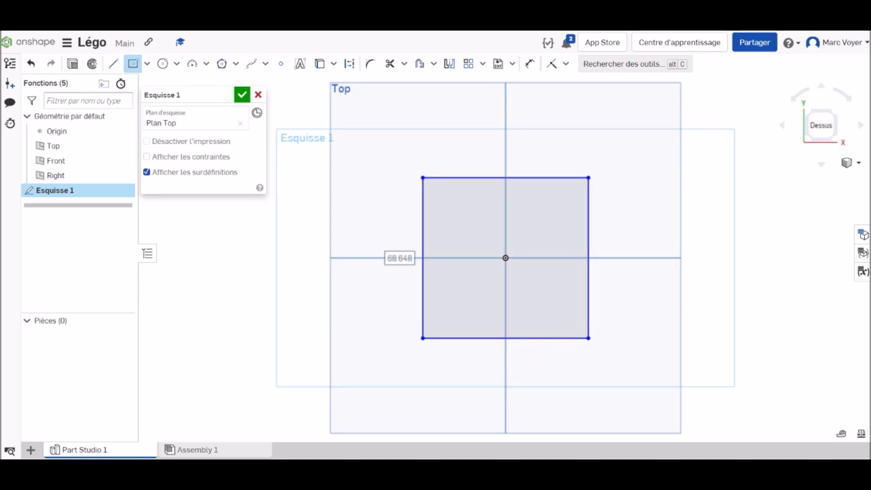
{"action": "type", "text": "6"}
{"action": "key", "text": "Return"}
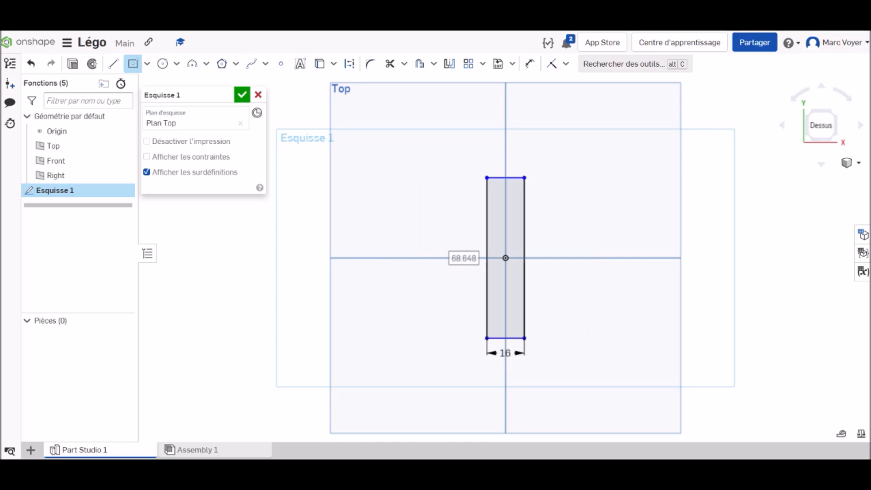
{"action": "type", "text": "16"}
{"action": "key", "text": "Return"}
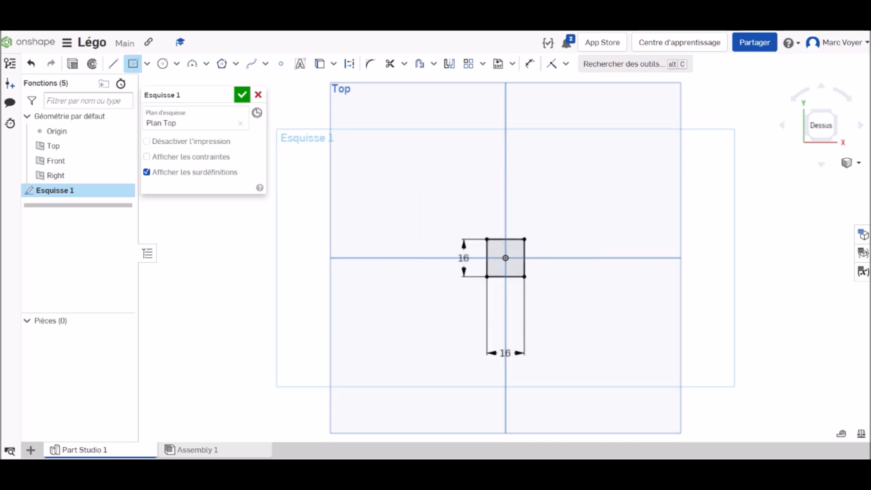
{"action": "scroll", "coordinate": [508, 283], "scroll_direction": "up", "scroll_amount": 5}
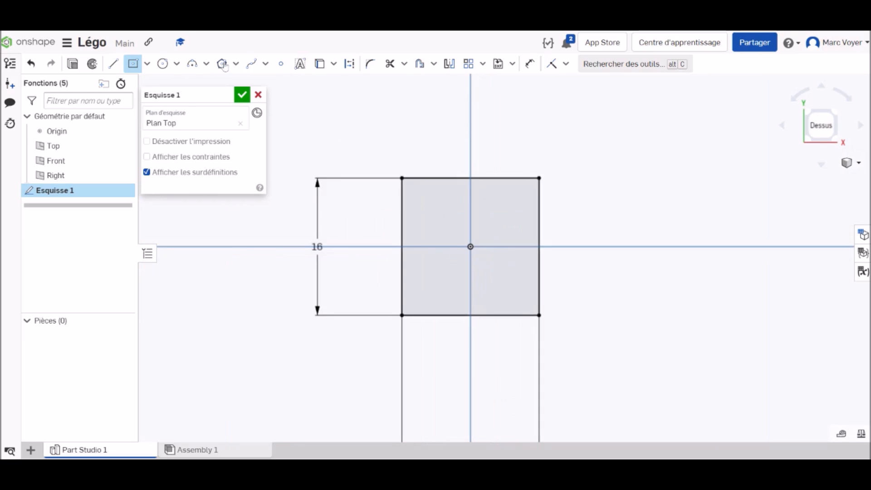
{"action": "left_click", "coordinate": [243, 96]}
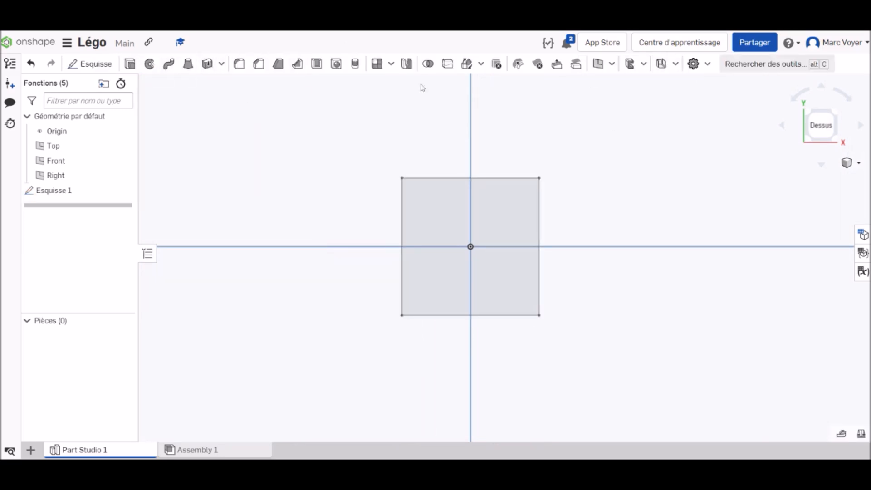
Extrude the square sketch region 9.6 mm as a new solid
{"action": "left_click", "coordinate": [130, 64]}
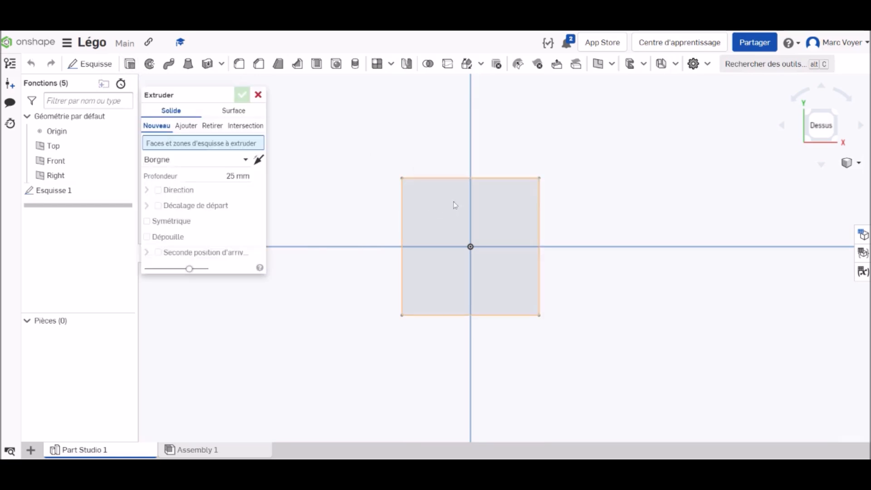
{"action": "left_click", "coordinate": [489, 213]}
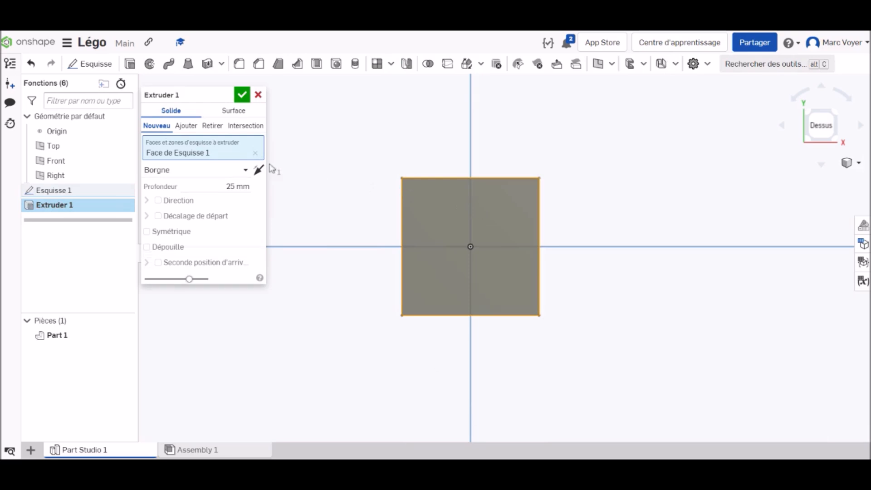
{"action": "left_click", "coordinate": [237, 186]}
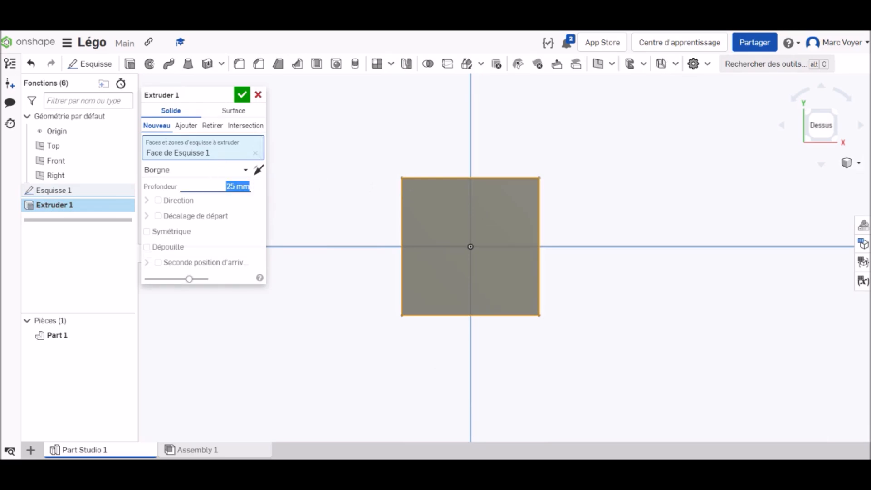
{"action": "type", "text": "9.6"}
{"action": "key", "text": "Return"}
{"action": "left_click", "coordinate": [242, 95]}
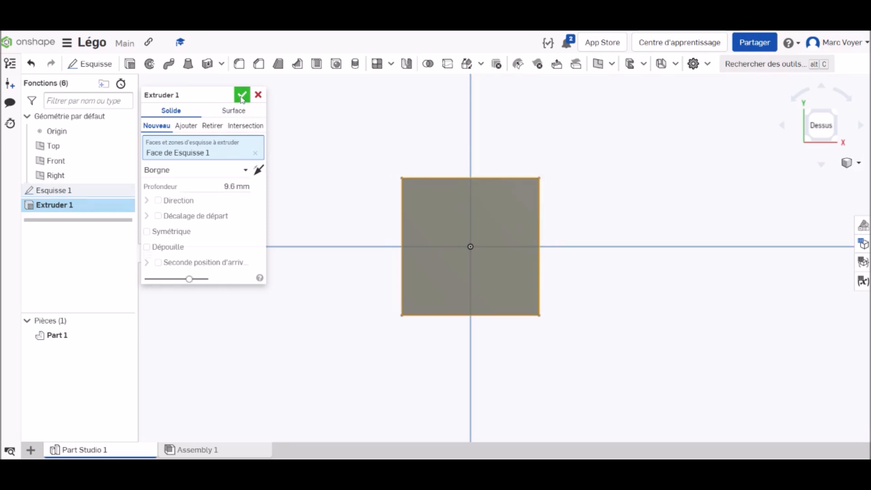
Start a new sketch on the block's top face
{"action": "right_click", "coordinate": [815, 129]}
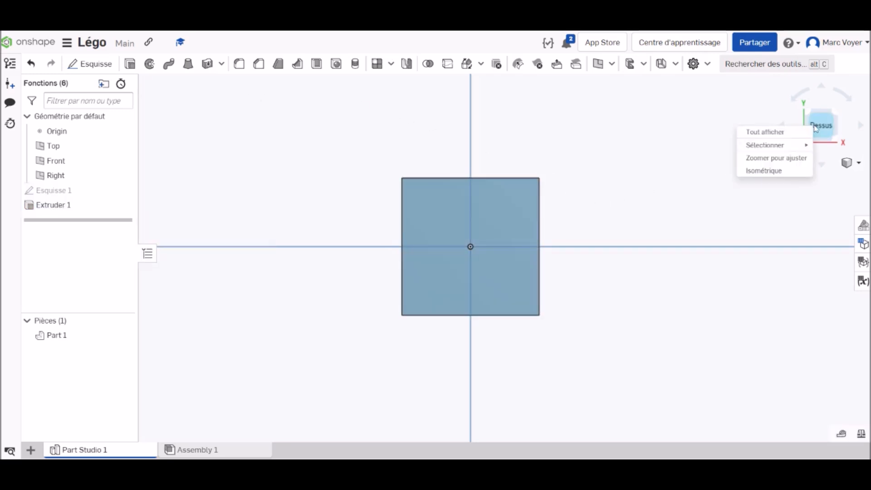
{"action": "left_click", "coordinate": [760, 171]}
{"action": "scroll", "coordinate": [521, 255], "scroll_direction": "up", "scroll_amount": 8}
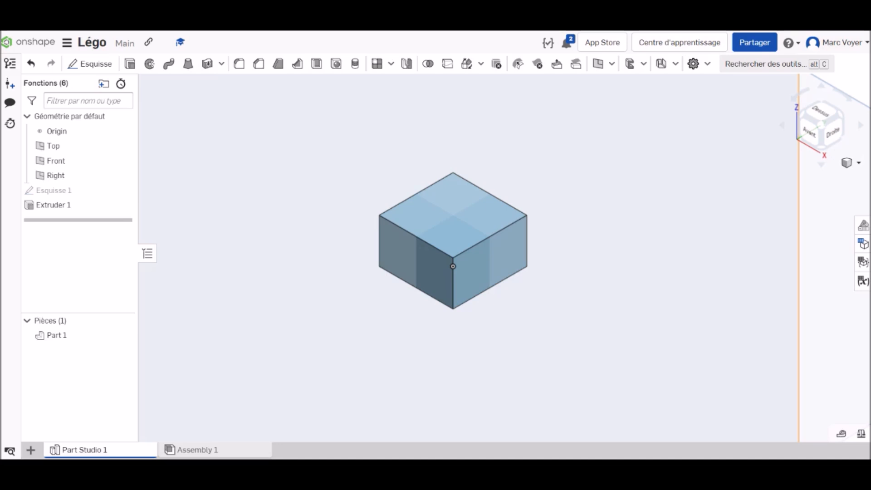
{"action": "left_click", "coordinate": [819, 112]}
{"action": "scroll", "coordinate": [503, 254], "scroll_direction": "up", "scroll_amount": 10}
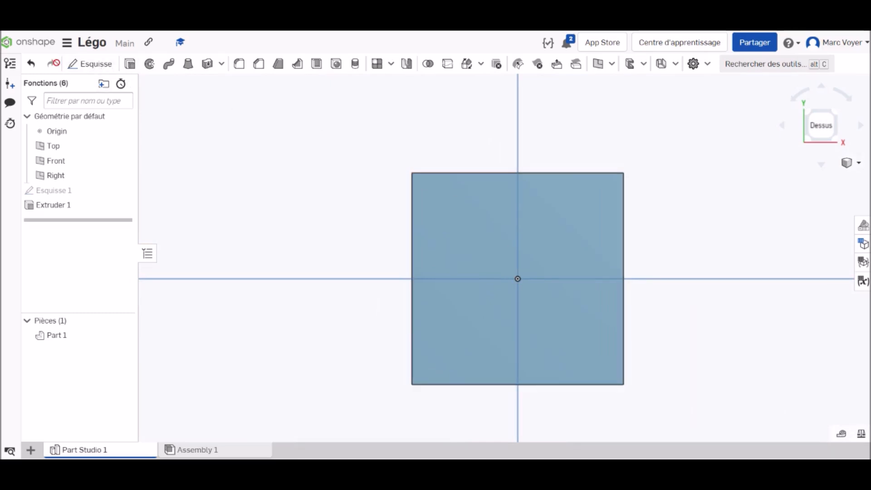
{"action": "left_click", "coordinate": [89, 63]}
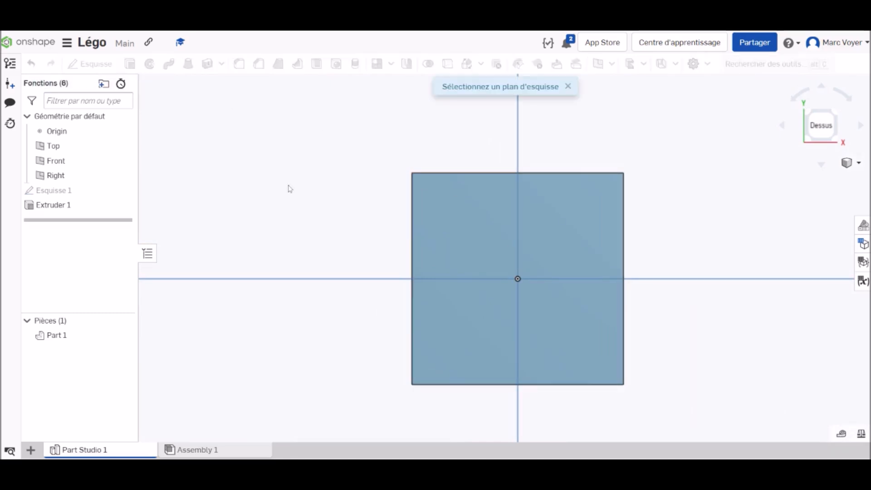
{"action": "left_click", "coordinate": [477, 232]}
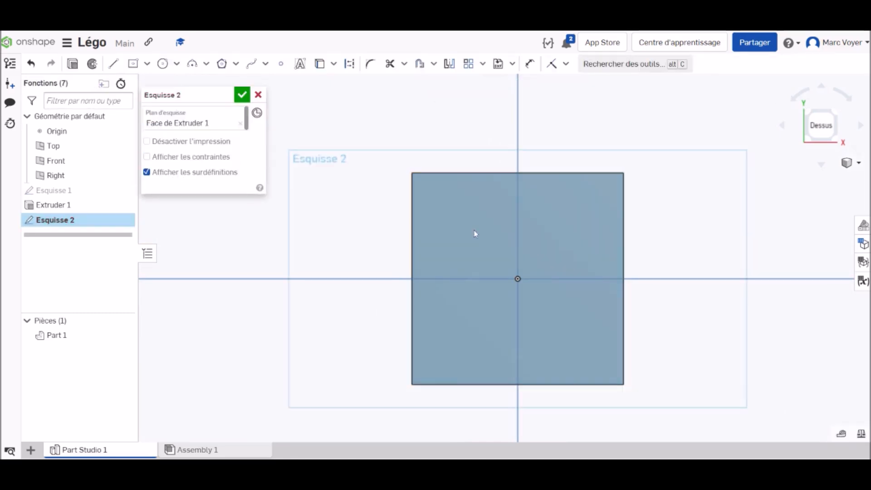
Draw a diagonal construction line from the top face's upper-left corner to the origin
{"action": "left_click", "coordinate": [350, 65]}
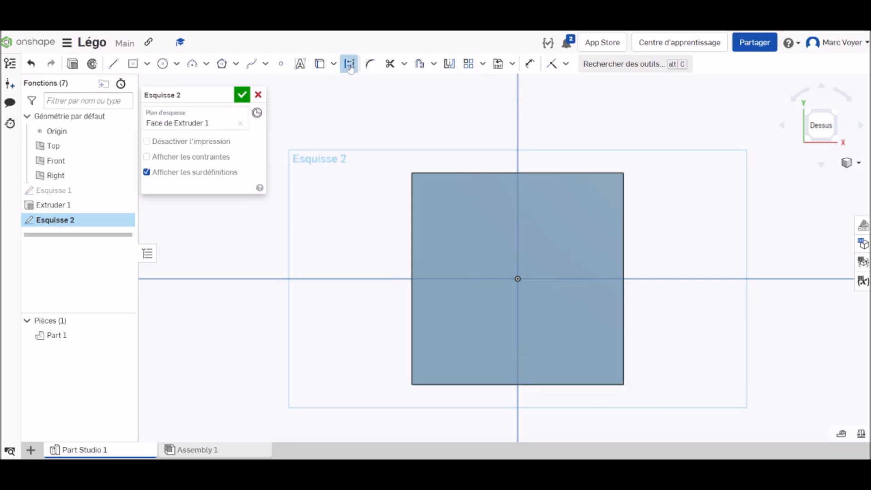
{"action": "left_click", "coordinate": [114, 65]}
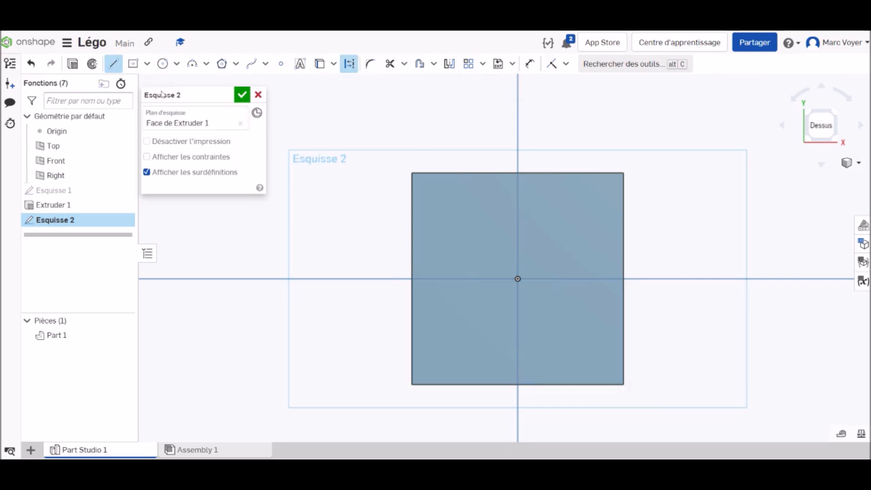
{"action": "left_click", "coordinate": [412, 172]}
{"action": "left_click", "coordinate": [518, 278]}
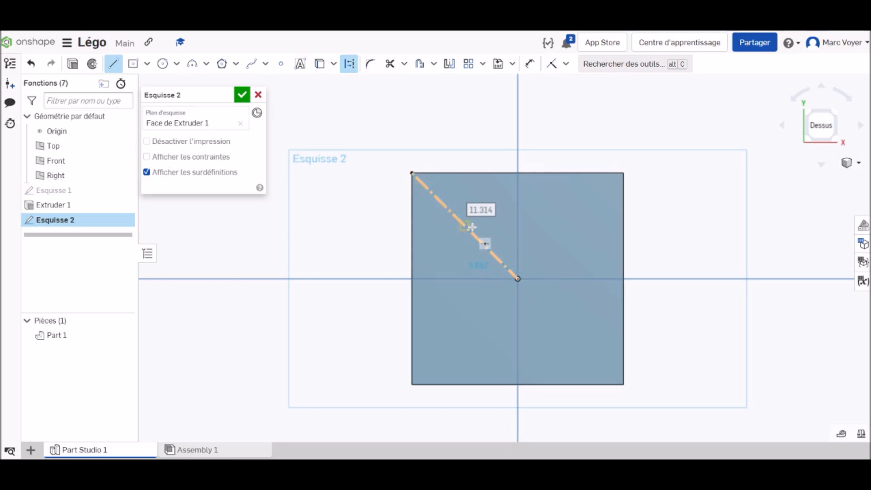
{"action": "key", "text": "Escape"}
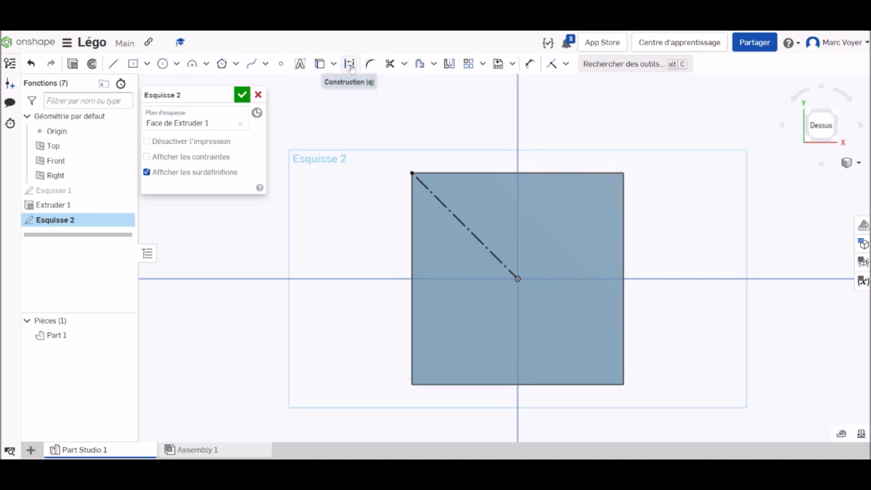
Draw a circle centred on the construction line's midpoint and set its diameter to 4.8 mm
{"action": "left_click", "coordinate": [163, 63]}
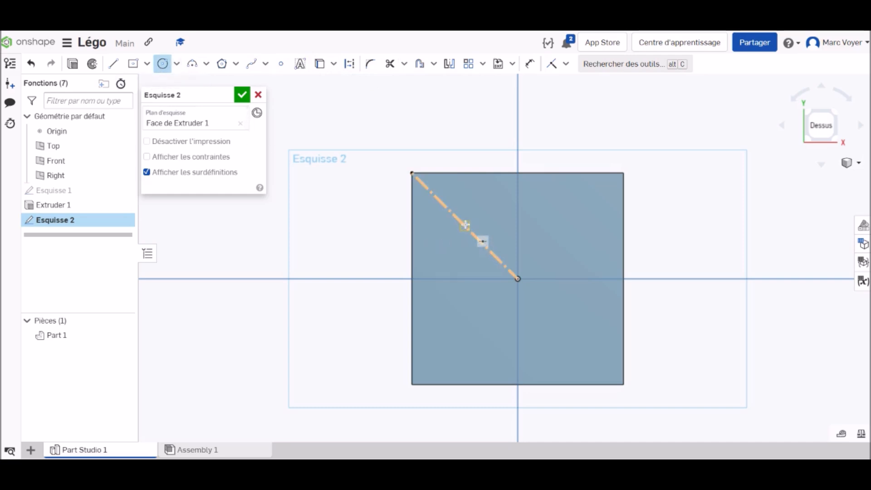
{"action": "scroll", "coordinate": [465, 225], "scroll_direction": "up", "scroll_amount": 1}
{"action": "scroll", "coordinate": [465, 225], "scroll_direction": "up", "scroll_amount": 2}
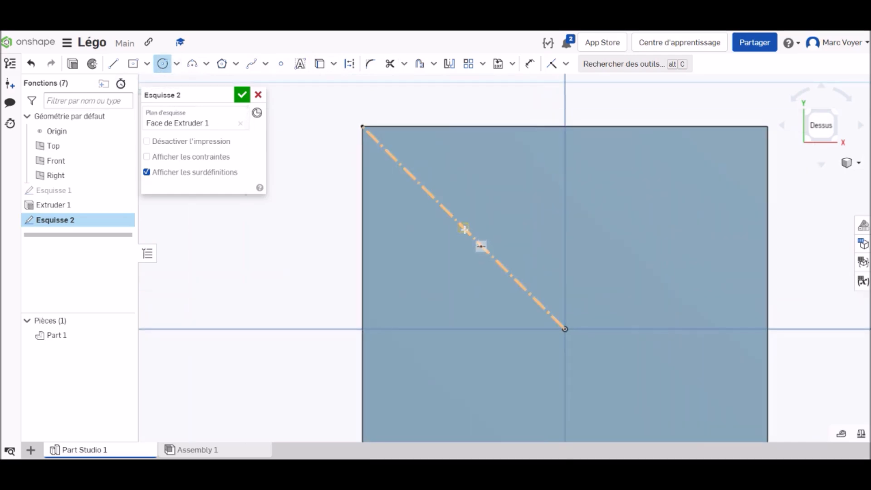
{"action": "left_click", "coordinate": [463, 227]}
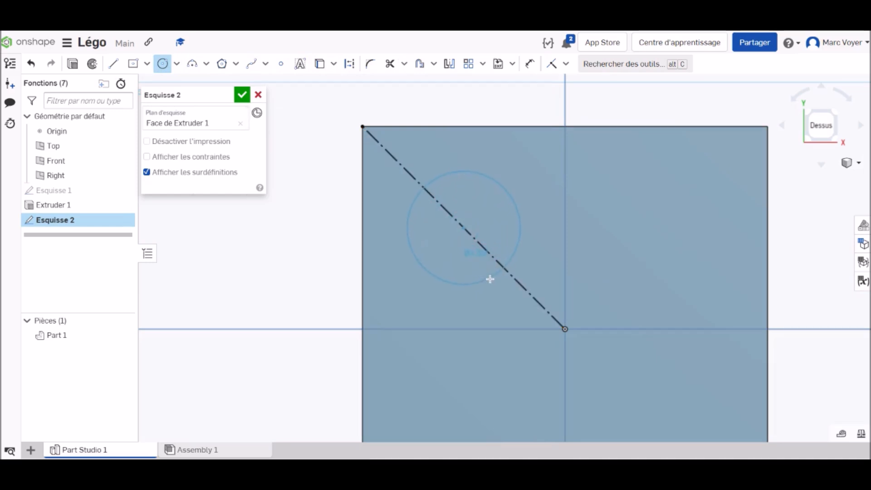
{"action": "left_click", "coordinate": [490, 284]}
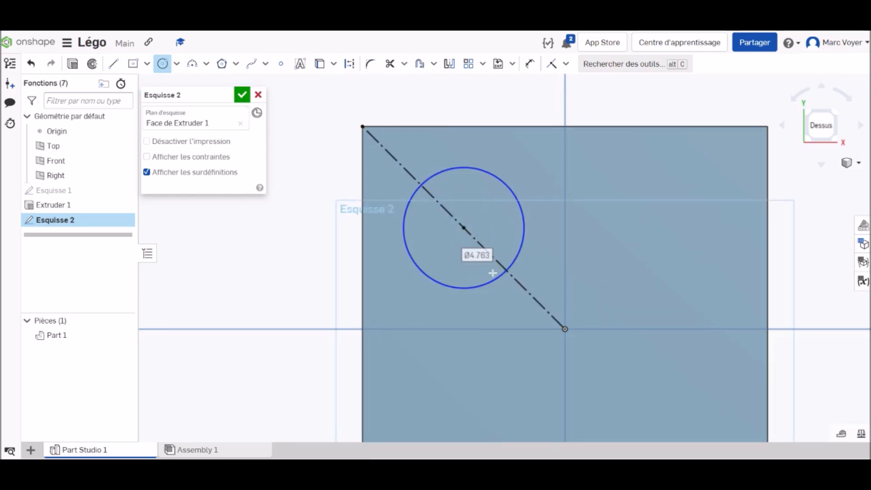
{"action": "type", "text": "4.8"}
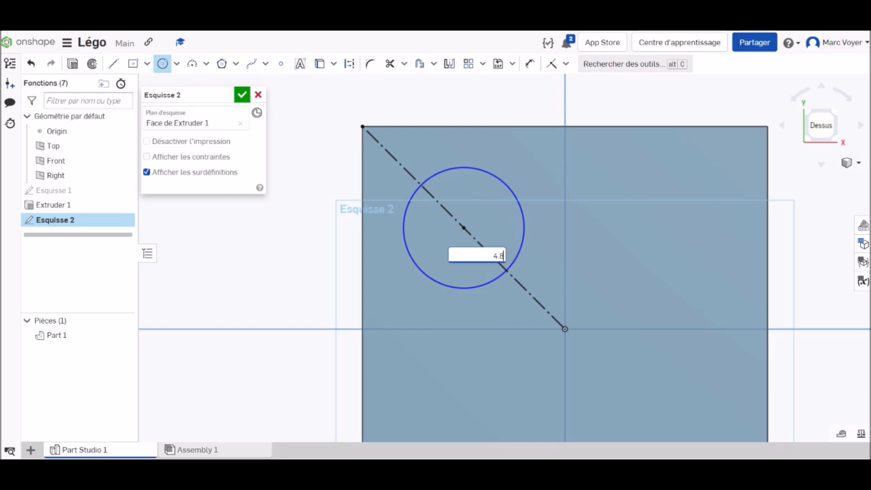
{"action": "key", "text": "Return"}
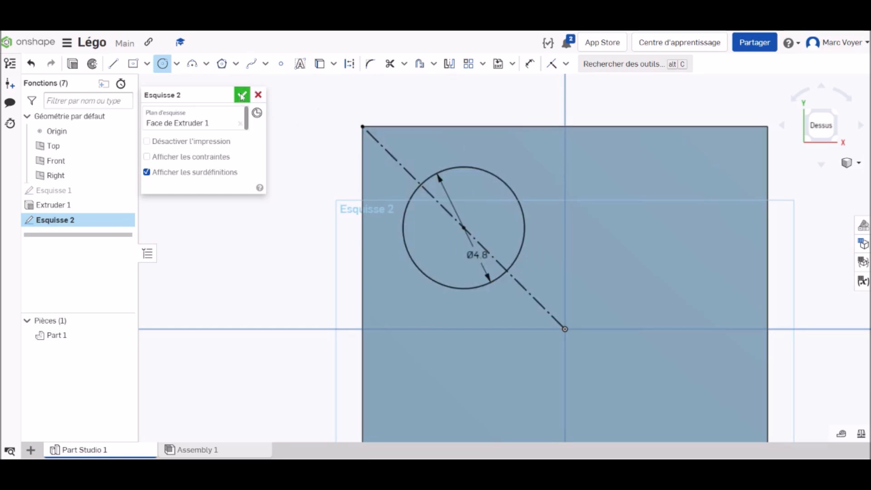
Create a linear sketch pattern of the 4.8 mm circle with two instances horizontally and two instances downward
{"action": "left_click", "coordinate": [483, 64]}
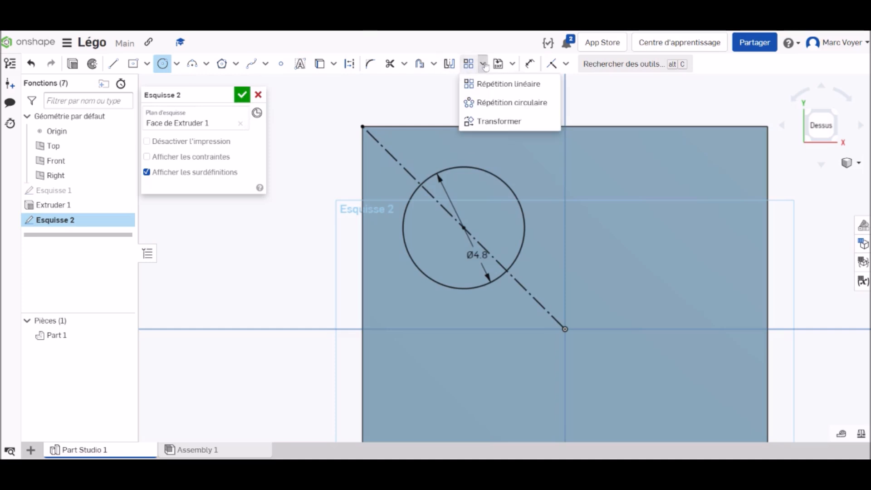
{"action": "left_click", "coordinate": [507, 84]}
{"action": "scroll", "coordinate": [610, 234], "scroll_direction": "down", "scroll_amount": 4}
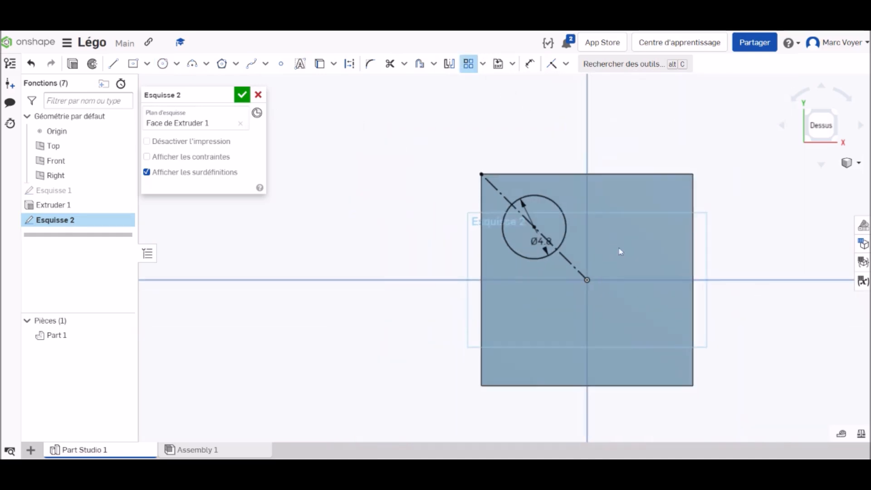
{"action": "scroll", "coordinate": [622, 252], "scroll_direction": "down", "scroll_amount": 2}
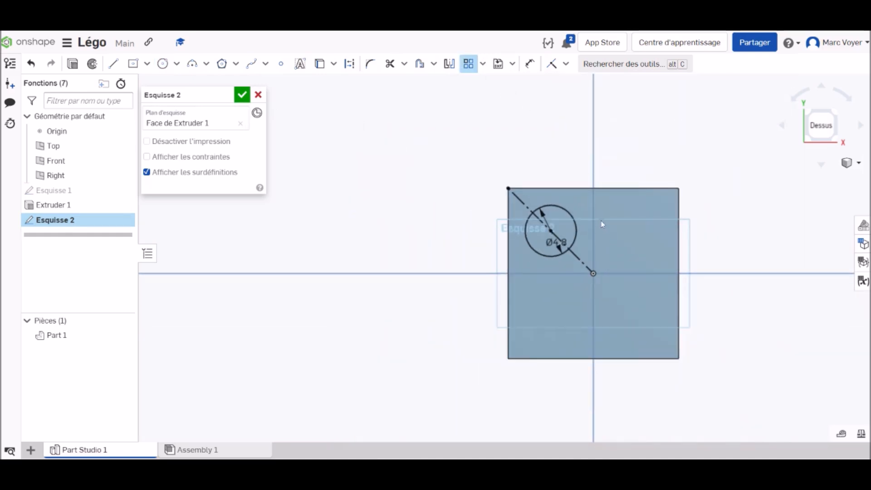
{"action": "left_click", "coordinate": [563, 212]}
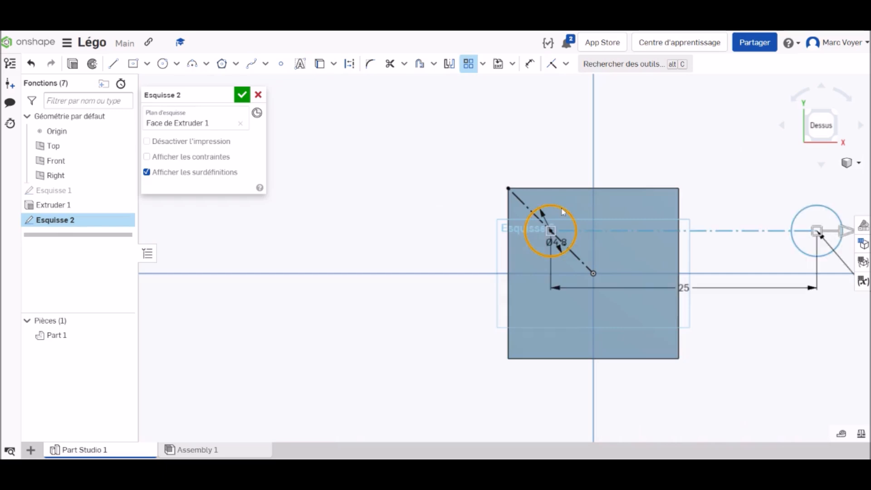
{"action": "scroll", "coordinate": [642, 217], "scroll_direction": "down", "scroll_amount": 3}
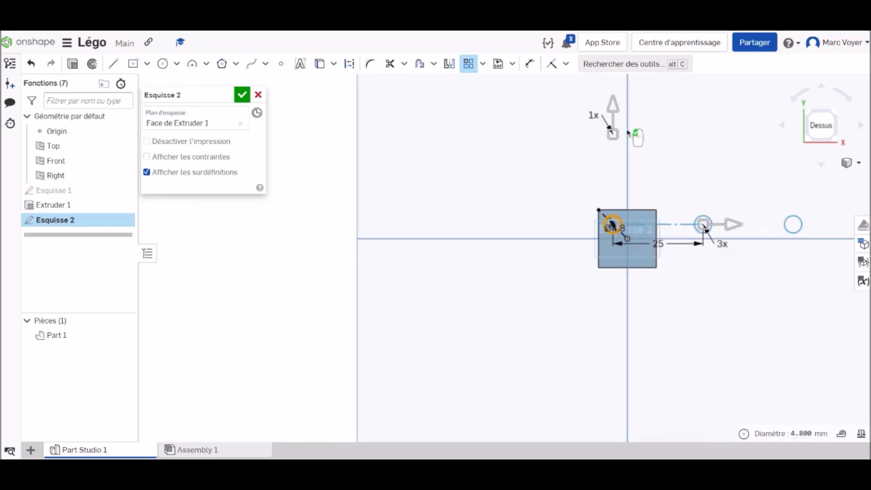
{"action": "left_click_drag", "start_coordinate": [617, 109], "coordinate": [612, 349]}
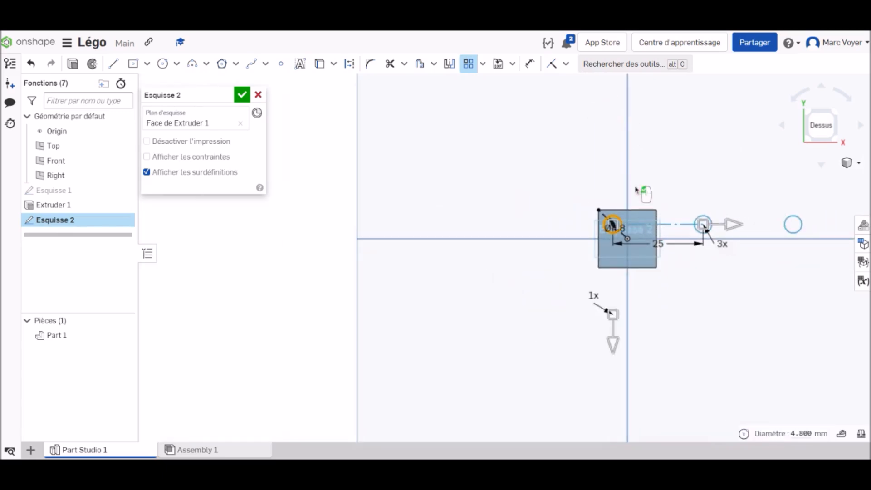
{"action": "left_click", "coordinate": [593, 296]}
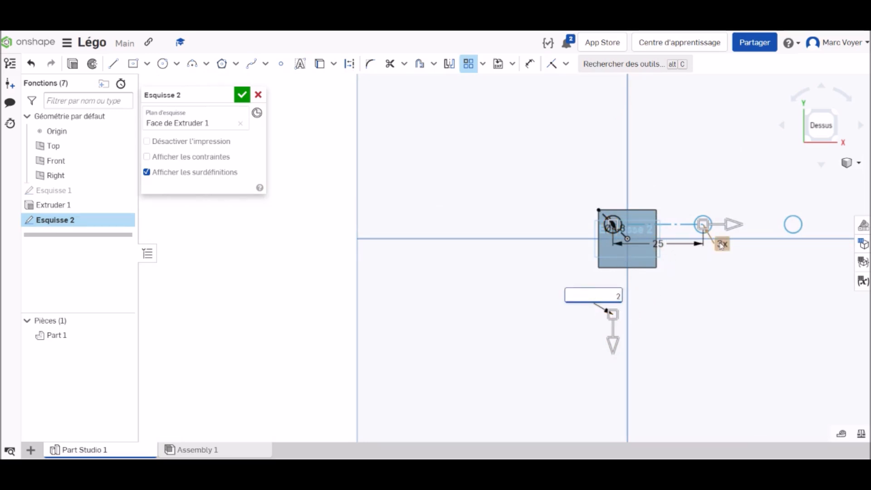
{"action": "key", "text": "Return"}
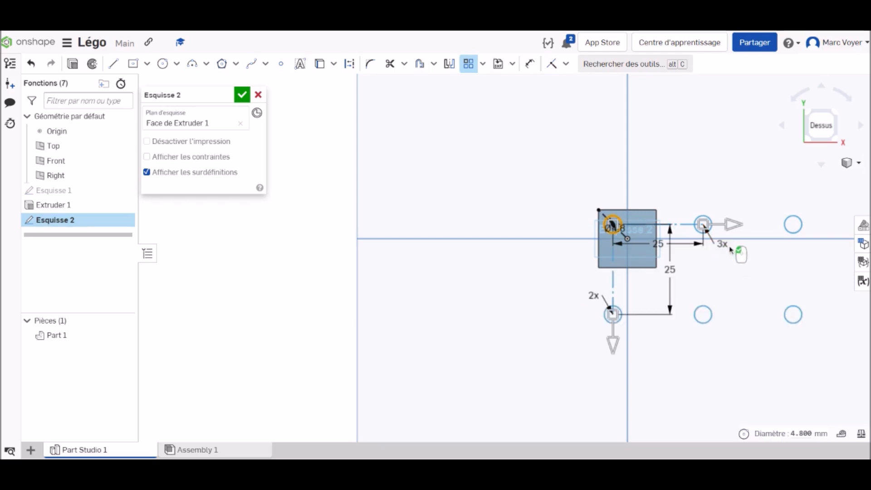
{"action": "left_click", "coordinate": [723, 244]}
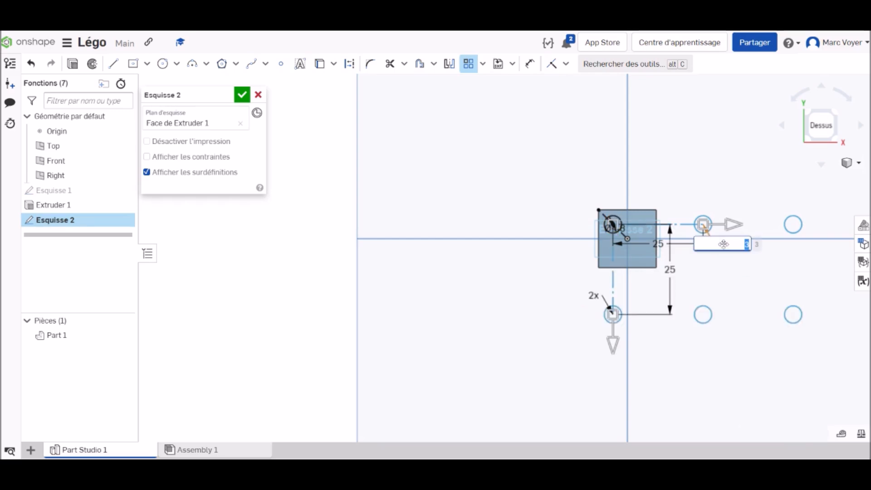
{"action": "type", "text": "2"}
{"action": "key", "text": "Return"}
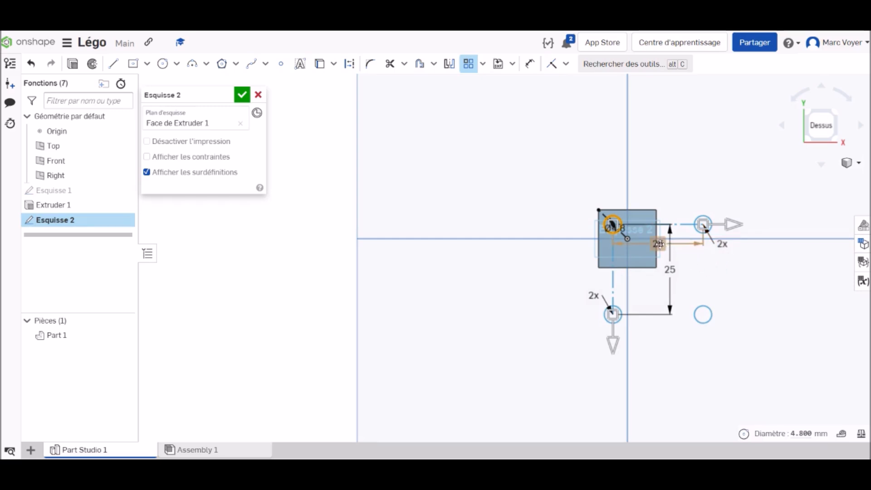
Set the circle pattern's horizontal and vertical spacing to 8 mm and finish the sketch
{"action": "left_click", "coordinate": [659, 244]}
{"action": "double_click", "coordinate": [659, 244]}
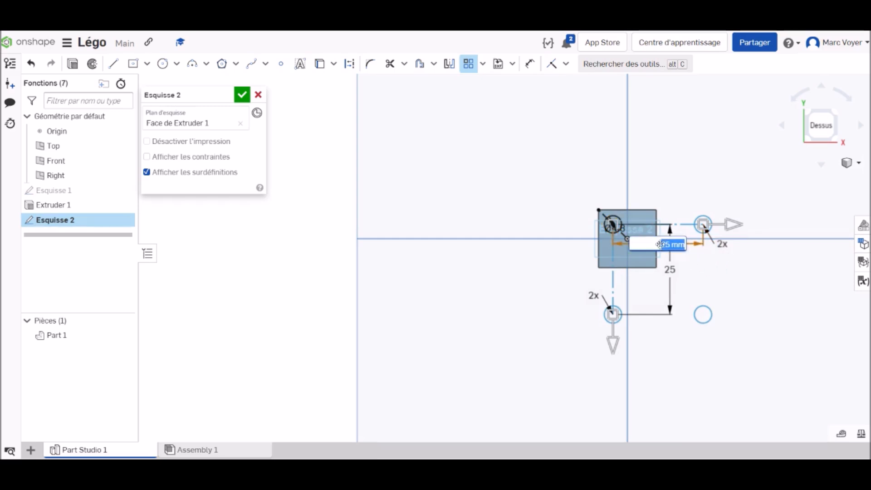
{"action": "type", "text": "8"}
{"action": "key", "text": "Return"}
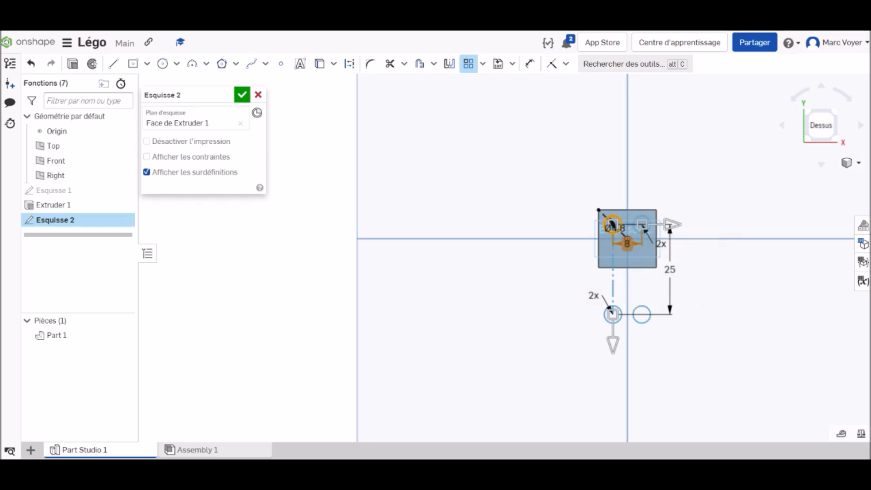
{"action": "double_click", "coordinate": [670, 270]}
{"action": "type", "text": "8"}
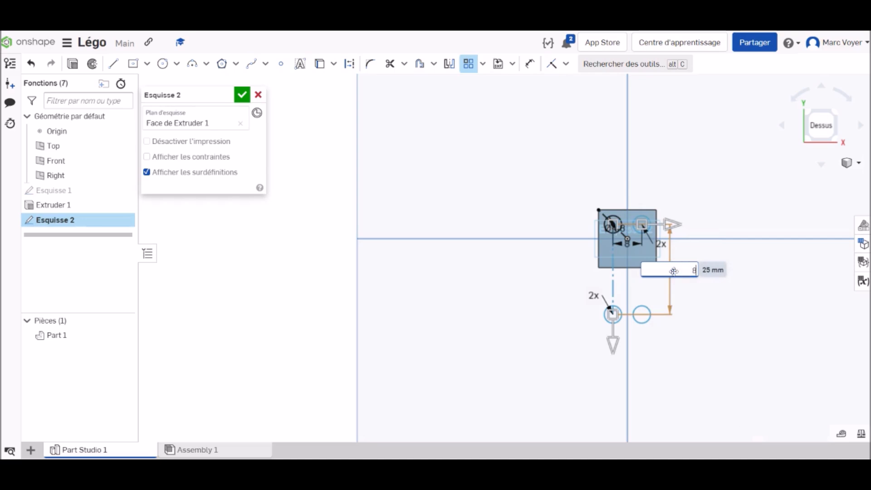
{"action": "key", "text": "Return"}
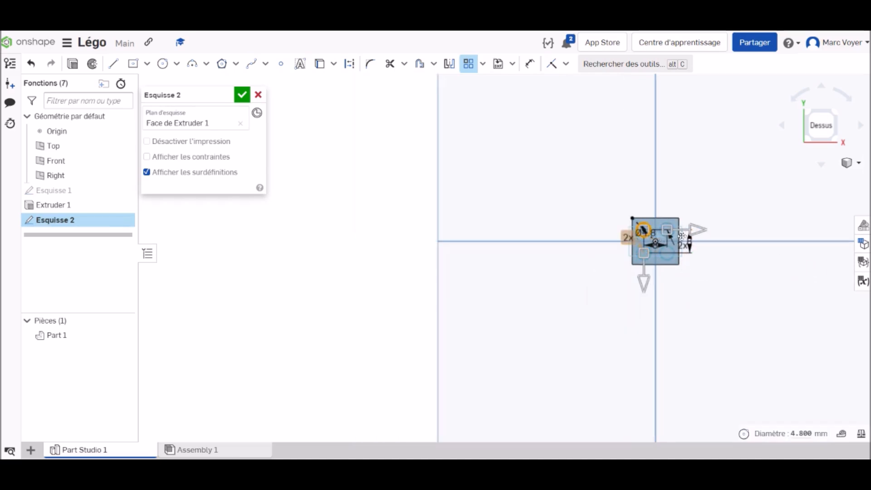
{"action": "scroll", "coordinate": [660, 250], "scroll_direction": "up", "scroll_amount": 3}
{"action": "scroll", "coordinate": [659, 249], "scroll_direction": "up", "scroll_amount": 3}
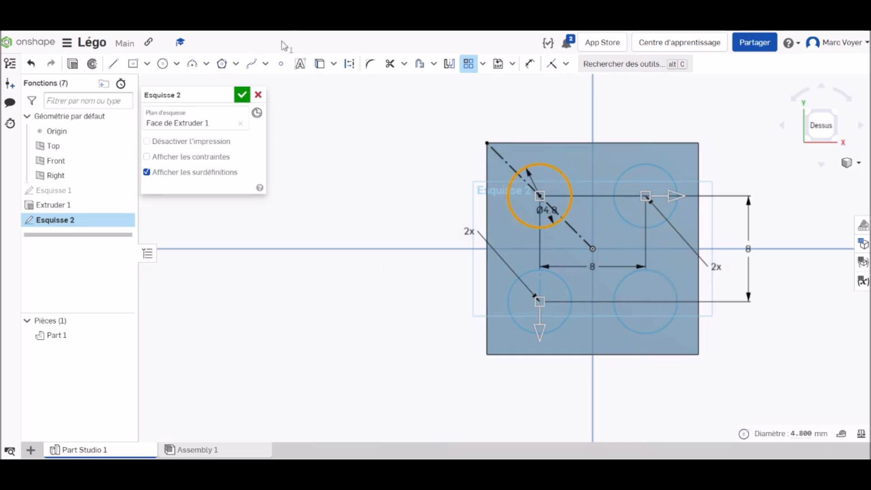
{"action": "left_click", "coordinate": [243, 96]}
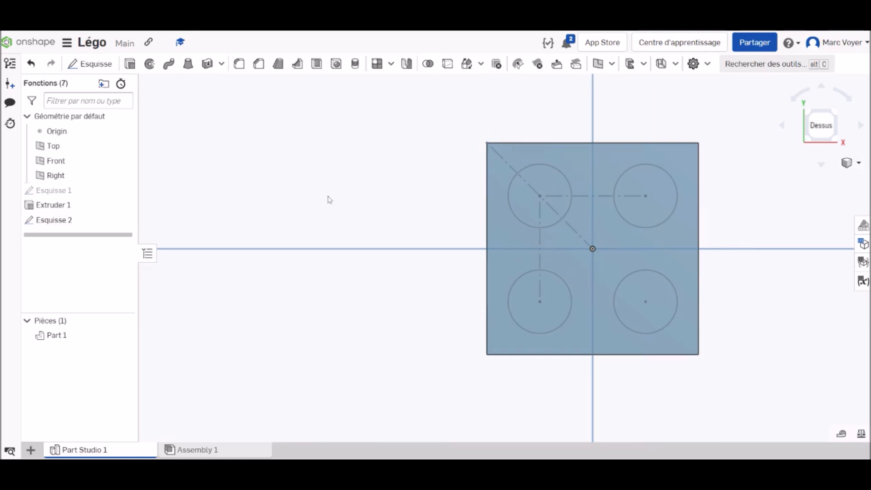
Extrude the four circles 1.6 mm upward from the block's top face, adding them to the existing part
{"action": "left_click", "coordinate": [130, 64]}
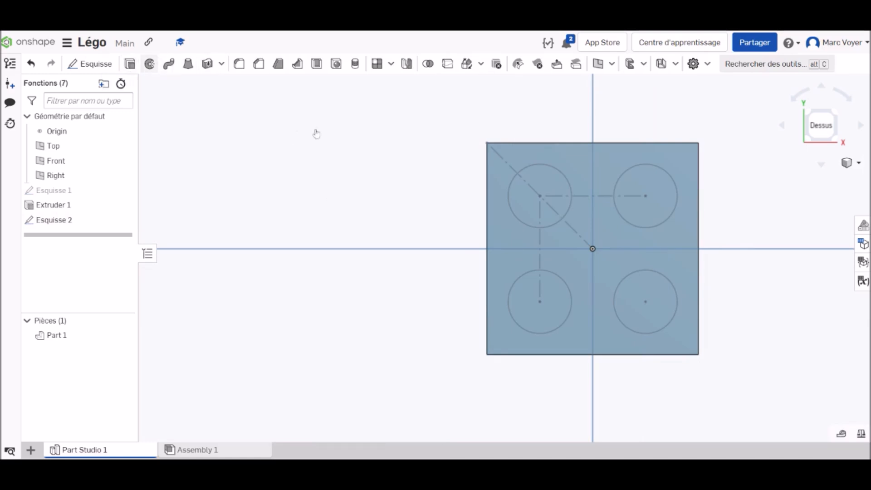
{"action": "left_click", "coordinate": [556, 180]}
{"action": "left_click", "coordinate": [658, 183]}
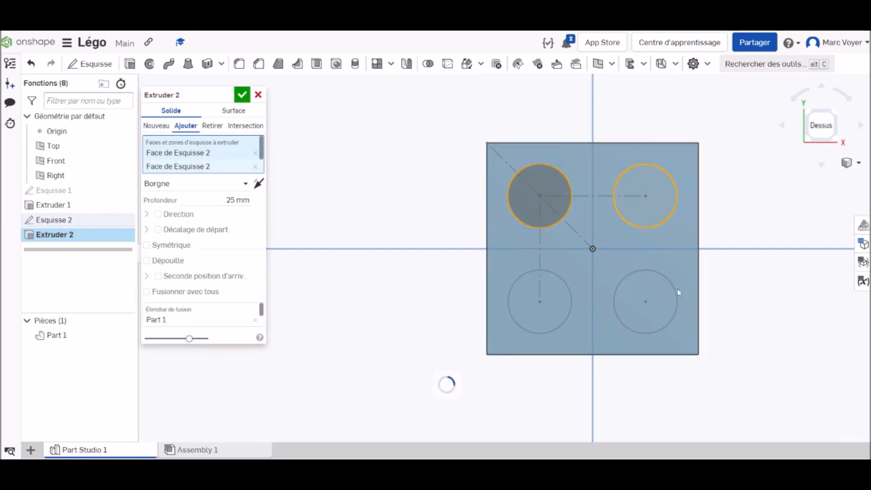
{"action": "left_click", "coordinate": [666, 293]}
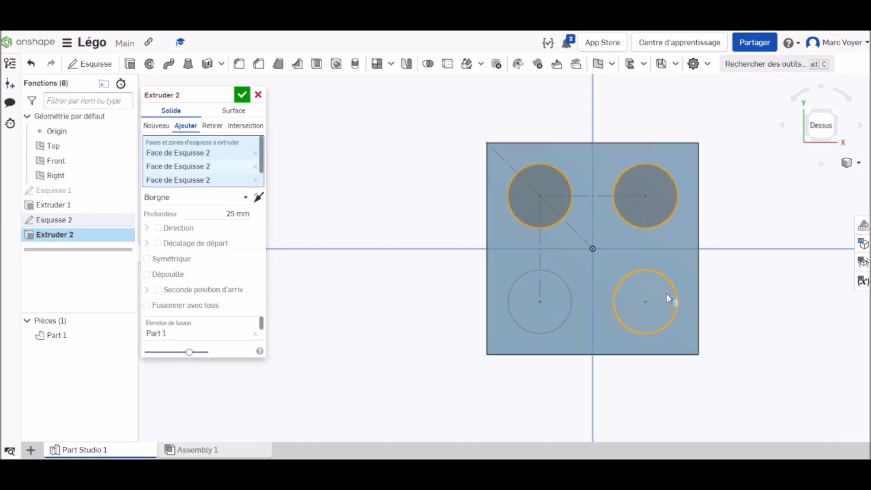
{"action": "left_click", "coordinate": [556, 291]}
{"action": "left_click", "coordinate": [236, 219]}
{"action": "type", "text": "1.6"}
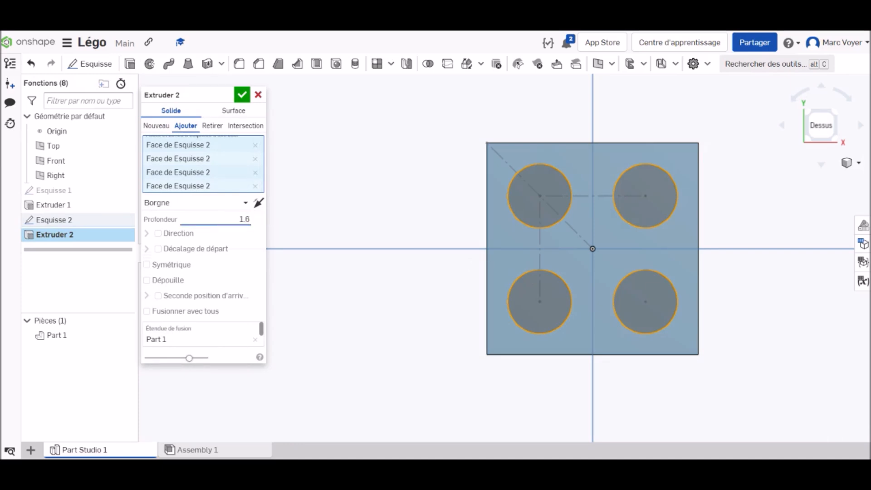
{"action": "key", "text": "Return"}
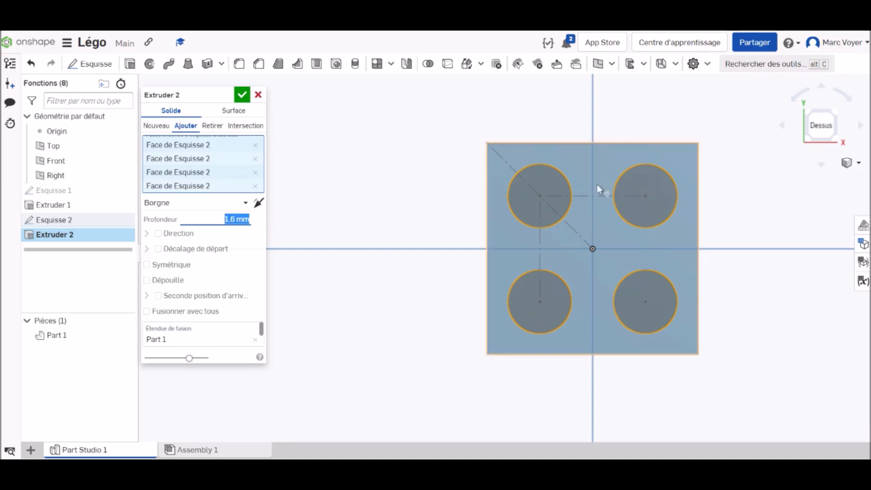
{"action": "right_click", "coordinate": [823, 132]}
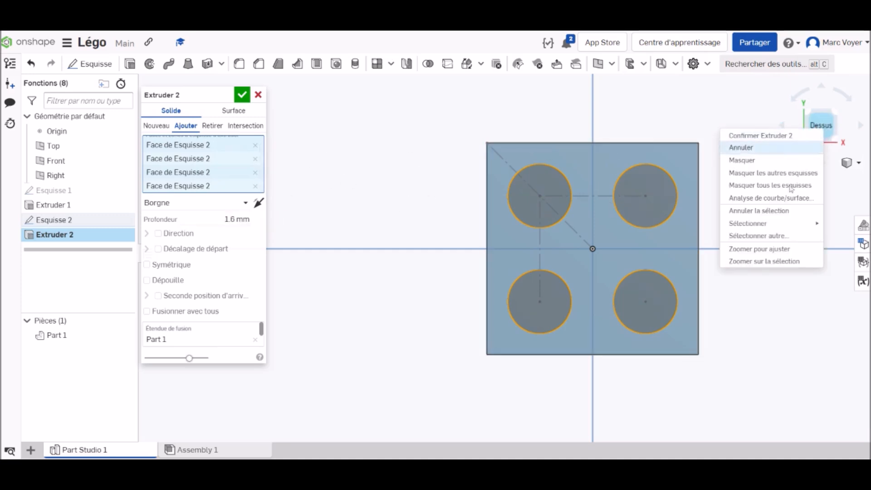
{"action": "left_click", "coordinate": [694, 113]}
{"action": "right_click_drag", "start_coordinate": [759, 270], "coordinate": [750, 239]}
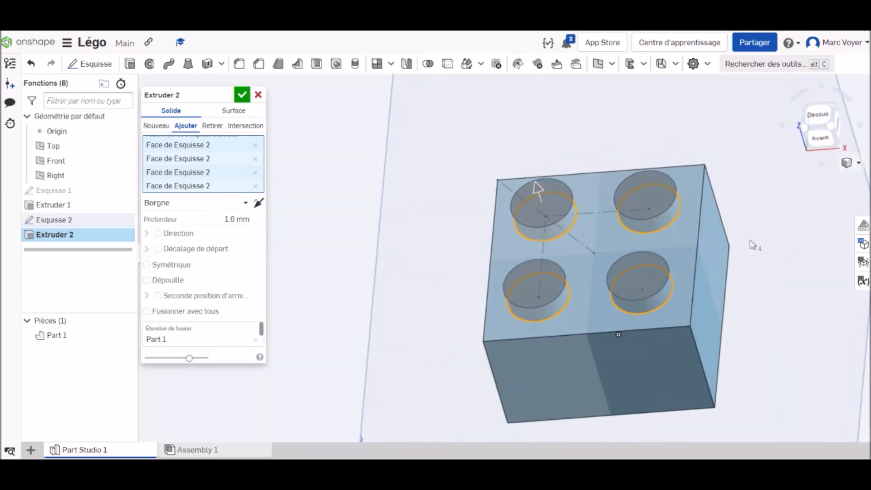
{"action": "left_click", "coordinate": [242, 94]}
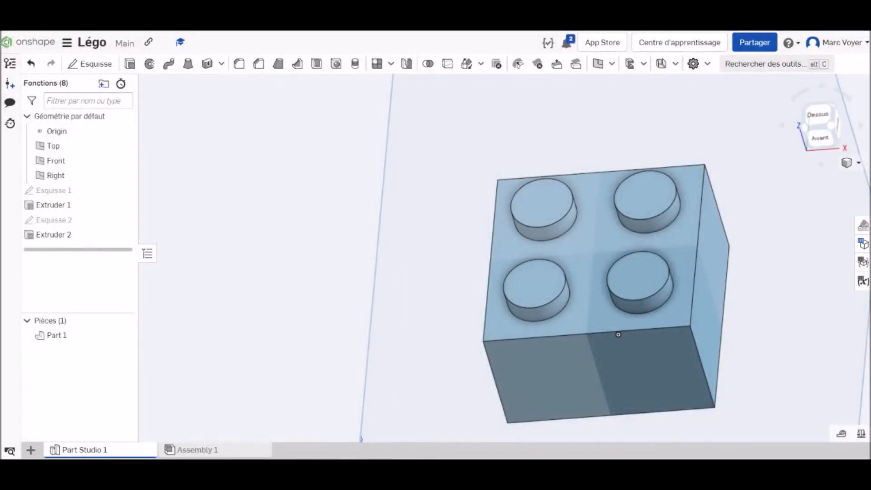
Shell the brick with a 1.6 mm wall thickness, removing its bottom face
{"action": "right_click_drag", "start_coordinate": [630, 282], "coordinate": [629, 215]}
{"action": "left_click", "coordinate": [823, 131]}
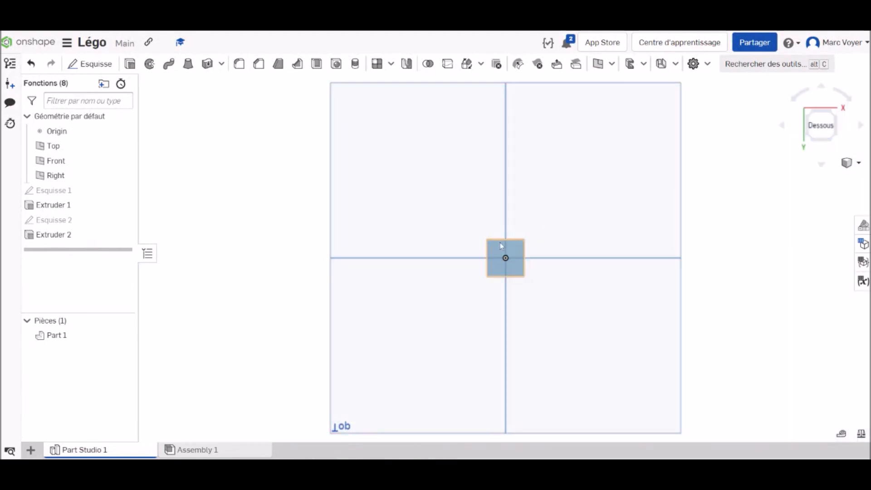
{"action": "scroll", "coordinate": [508, 254], "scroll_direction": "up", "scroll_amount": 3}
{"action": "scroll", "coordinate": [518, 274], "scroll_direction": "up", "scroll_amount": 3}
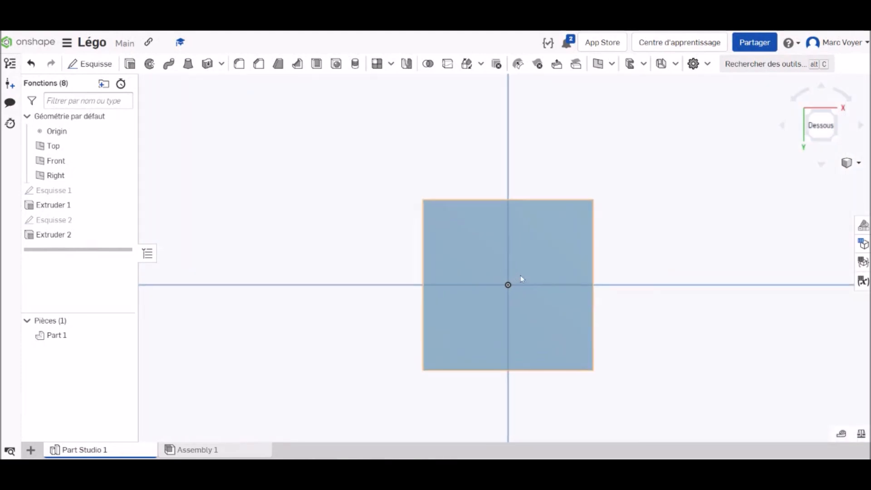
{"action": "left_click", "coordinate": [317, 64]}
{"action": "left_click", "coordinate": [490, 245]}
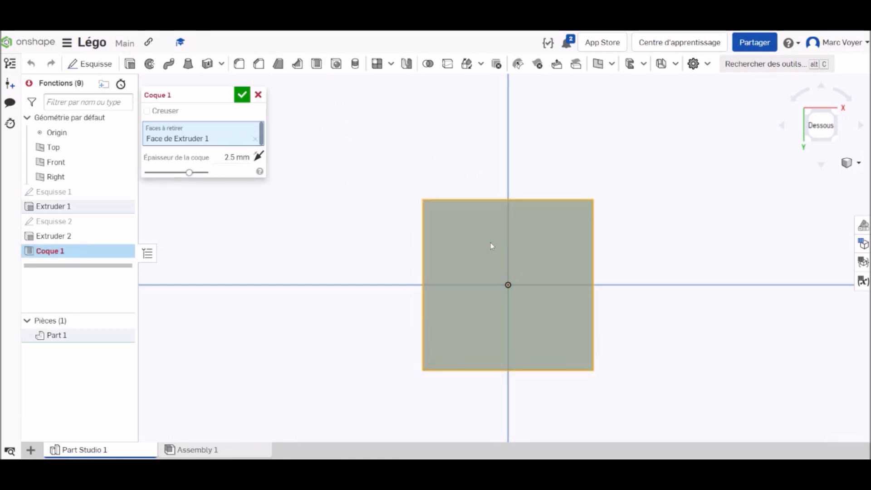
{"action": "left_click", "coordinate": [245, 157]}
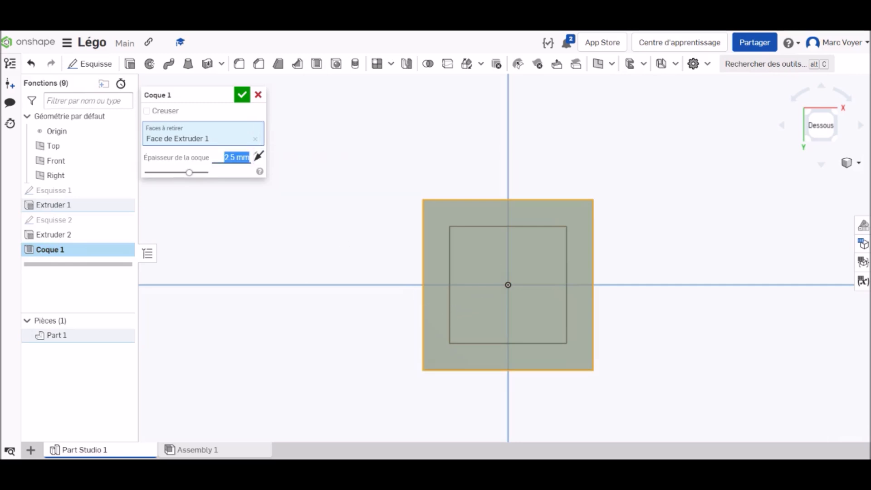
{"action": "type", "text": "1.6"}
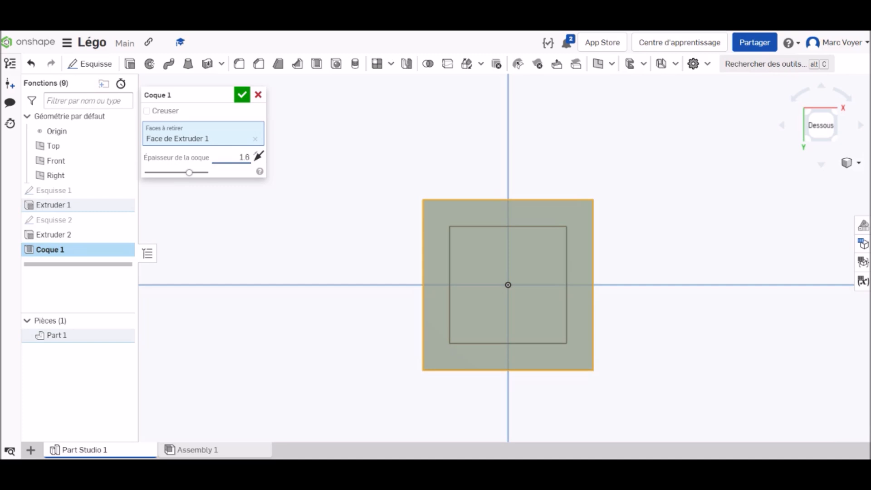
{"action": "key", "text": "Return"}
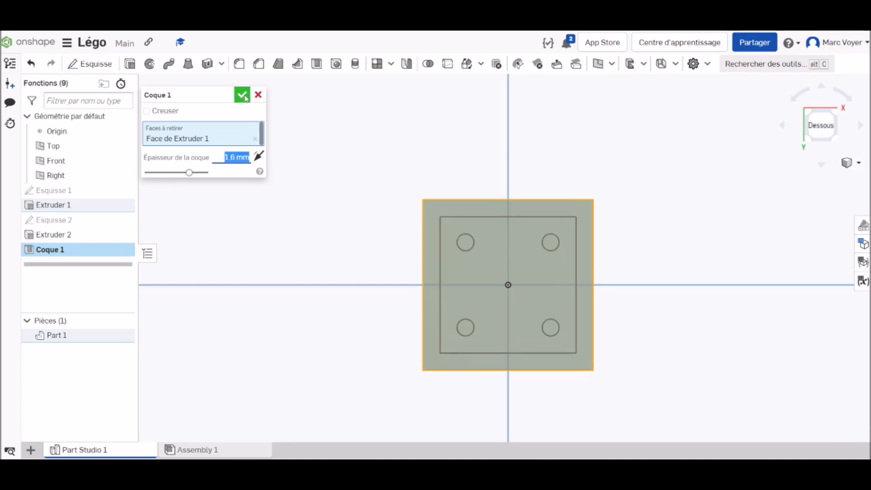
{"action": "left_click", "coordinate": [244, 96]}
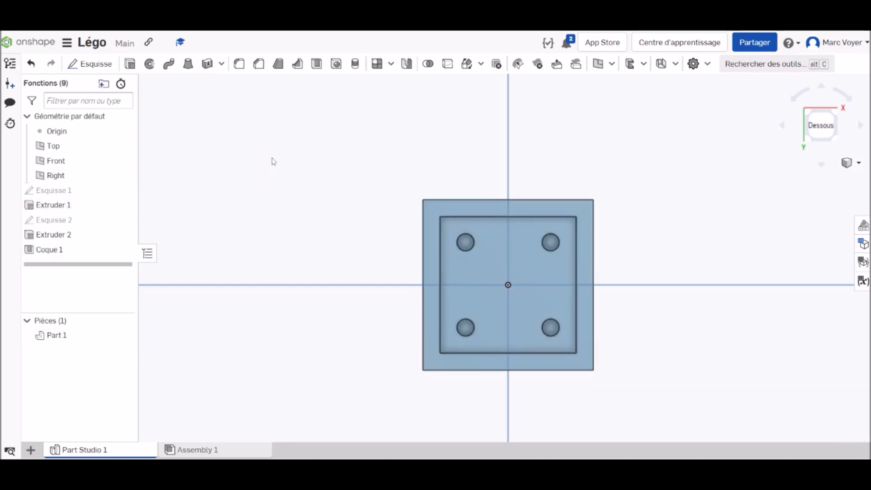
Start a new sketch on the inner floor of the brick's hollow underside, viewed from below
{"action": "right_click_drag", "start_coordinate": [685, 230], "coordinate": [668, 222]}
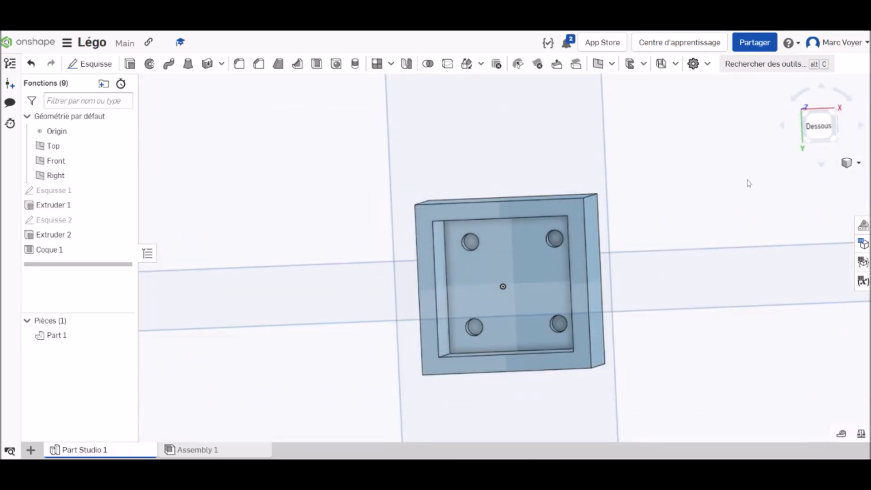
{"action": "left_click", "coordinate": [819, 126]}
{"action": "scroll", "coordinate": [545, 229], "scroll_direction": "up", "scroll_amount": 3}
{"action": "scroll", "coordinate": [490, 274], "scroll_direction": "up", "scroll_amount": 4}
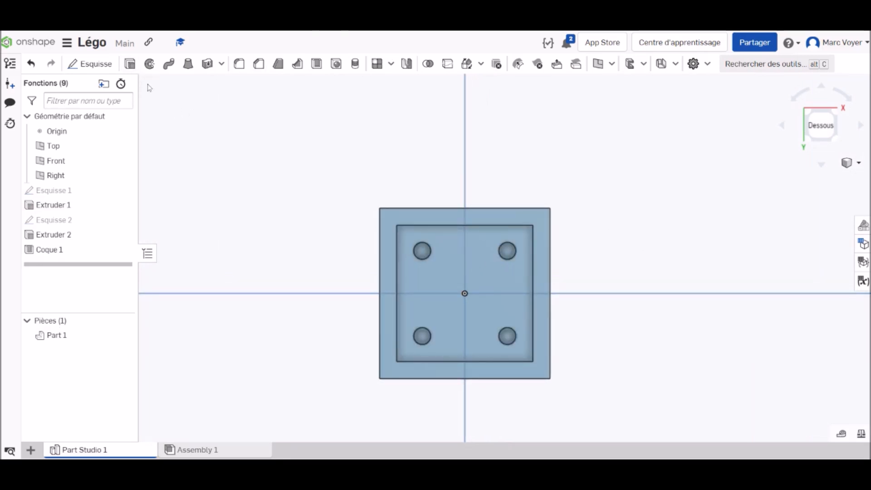
{"action": "left_click", "coordinate": [93, 64]}
{"action": "left_click", "coordinate": [469, 274]}
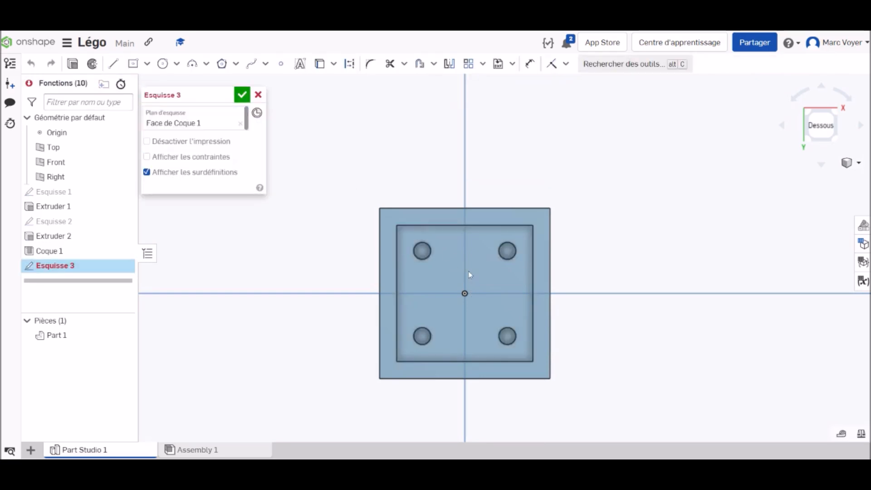
Sketch two concentric circles with diameters of 6.4 mm and 4.8 mm centred on the origin, and finish the sketch
{"action": "left_click", "coordinate": [162, 64]}
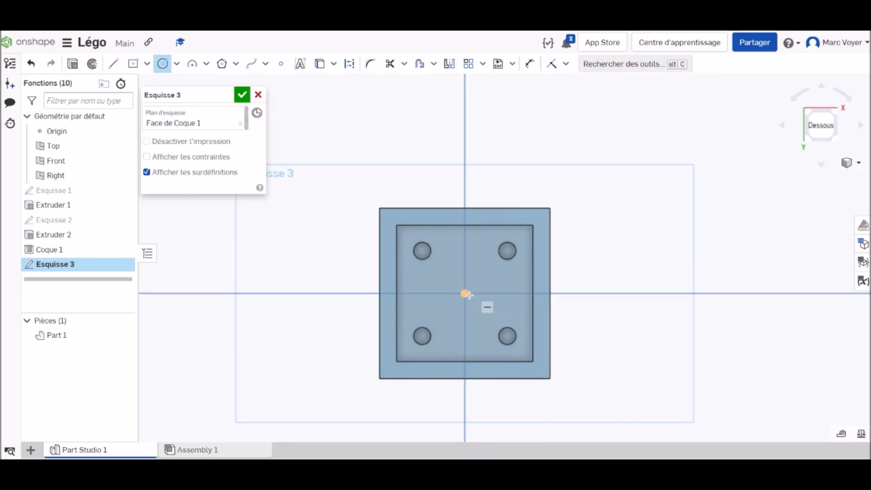
{"action": "left_click", "coordinate": [464, 294]}
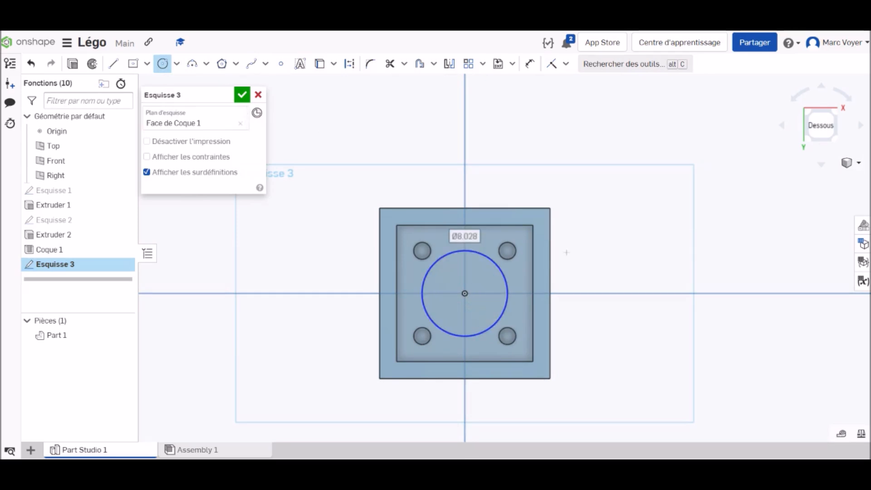
{"action": "type", "text": "6.4"}
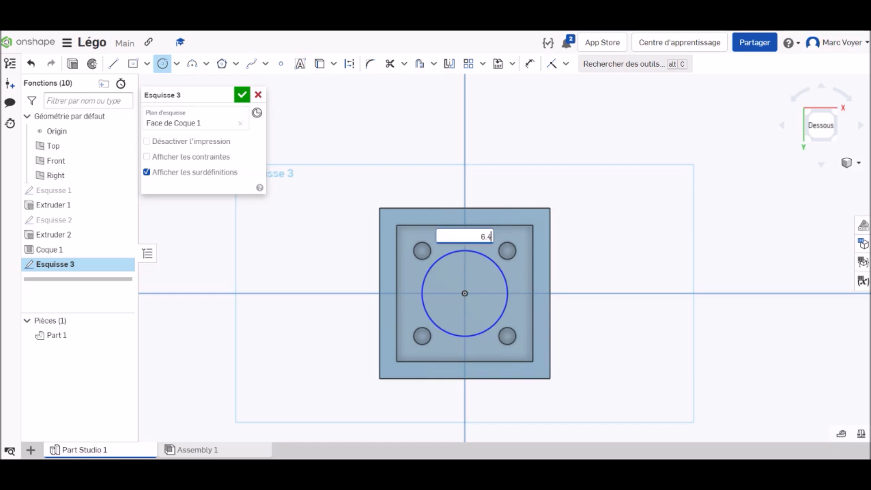
{"action": "key", "text": "Return"}
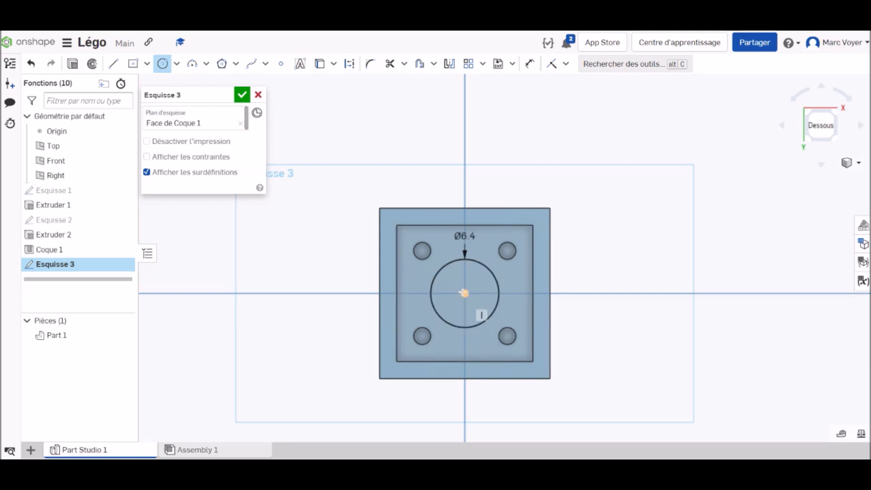
{"action": "left_click", "coordinate": [470, 302]}
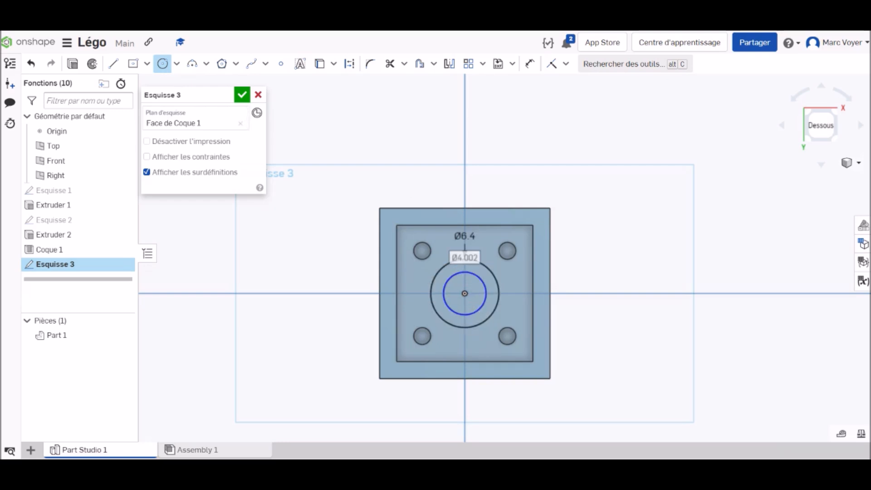
{"action": "type", "text": "4.8"}
{"action": "key", "text": "Return"}
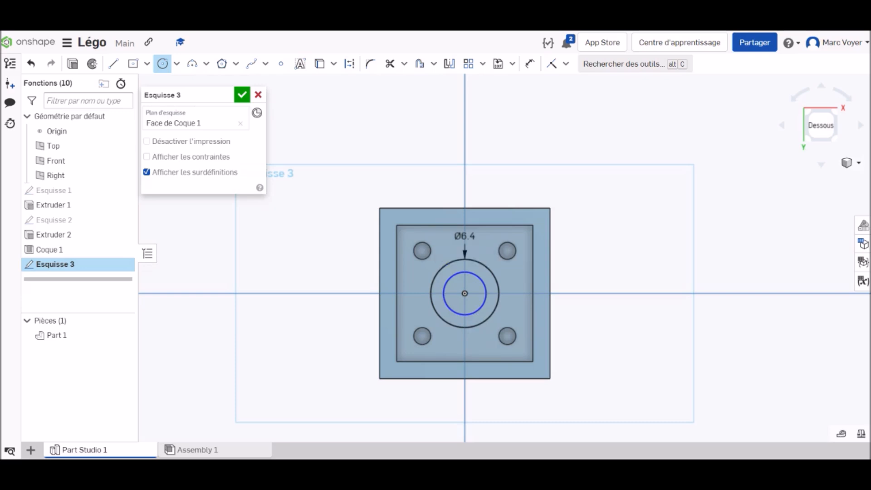
{"action": "left_click", "coordinate": [242, 96]}
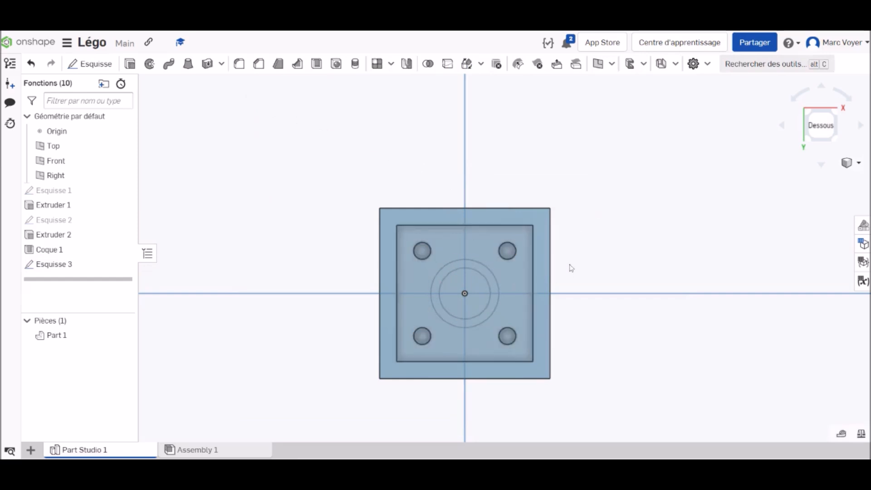
Extrude the ring between the two circles up to the brick's bottom rim face, adding it to the part
{"action": "scroll", "coordinate": [569, 267], "scroll_direction": "up", "scroll_amount": 3}
{"action": "left_click", "coordinate": [129, 64]}
{"action": "left_click", "coordinate": [421, 270]}
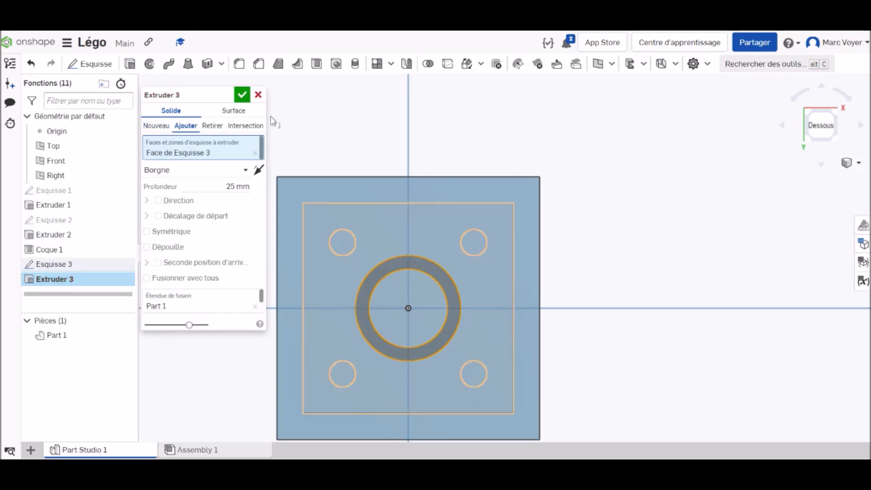
{"action": "right_click_drag", "start_coordinate": [671, 341], "coordinate": [659, 331]}
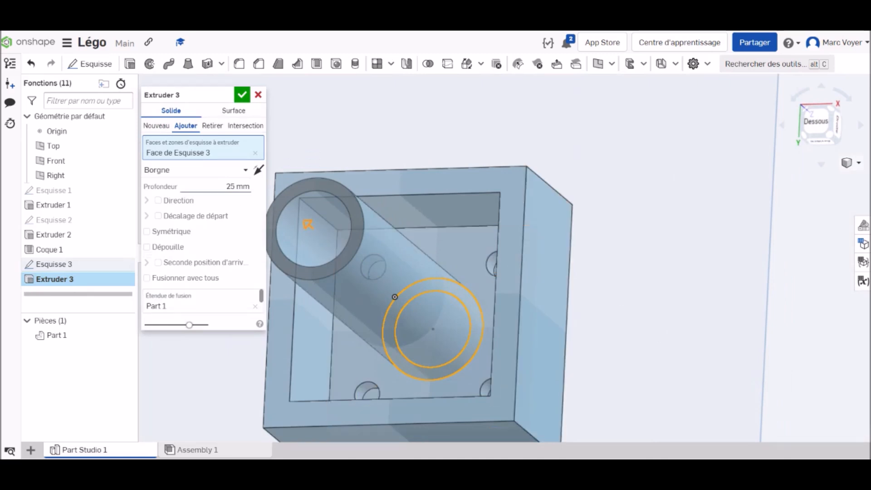
{"action": "left_click", "coordinate": [208, 171]}
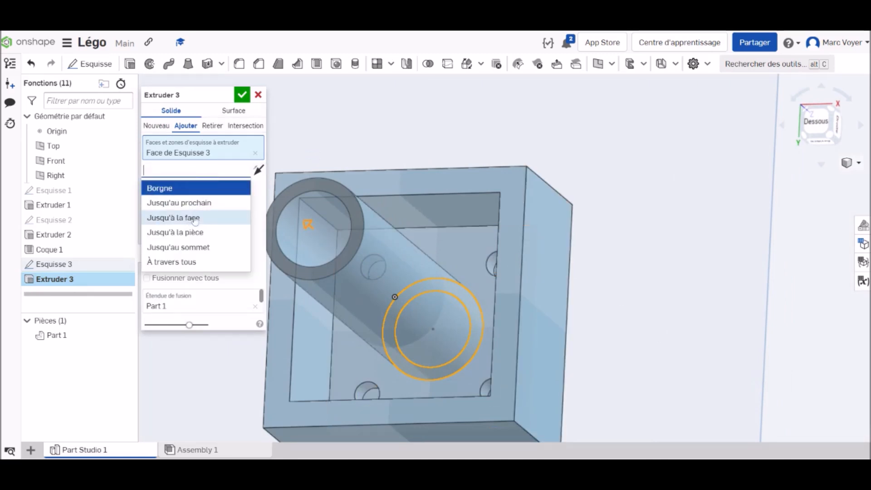
{"action": "left_click", "coordinate": [193, 218]}
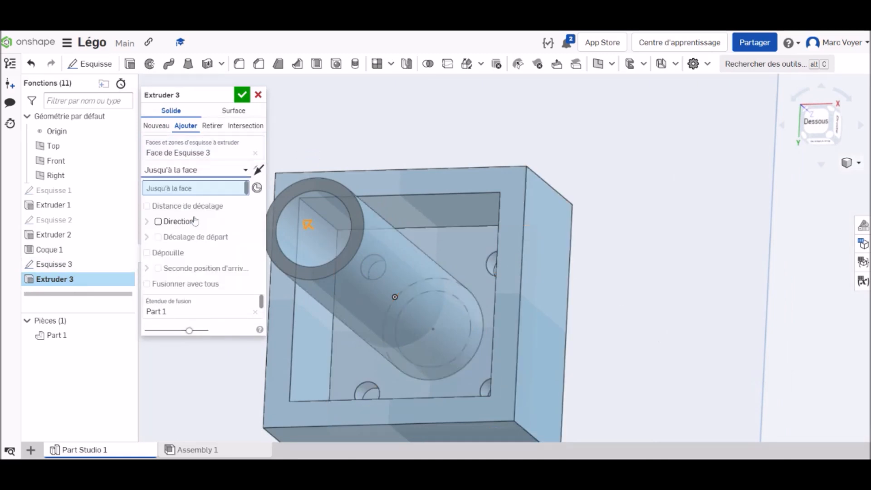
{"action": "left_click", "coordinate": [460, 184]}
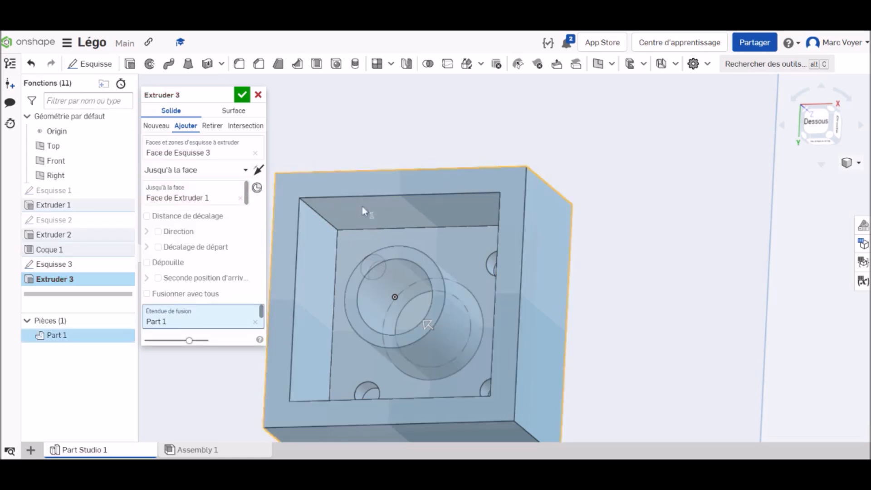
{"action": "left_click", "coordinate": [242, 95]}
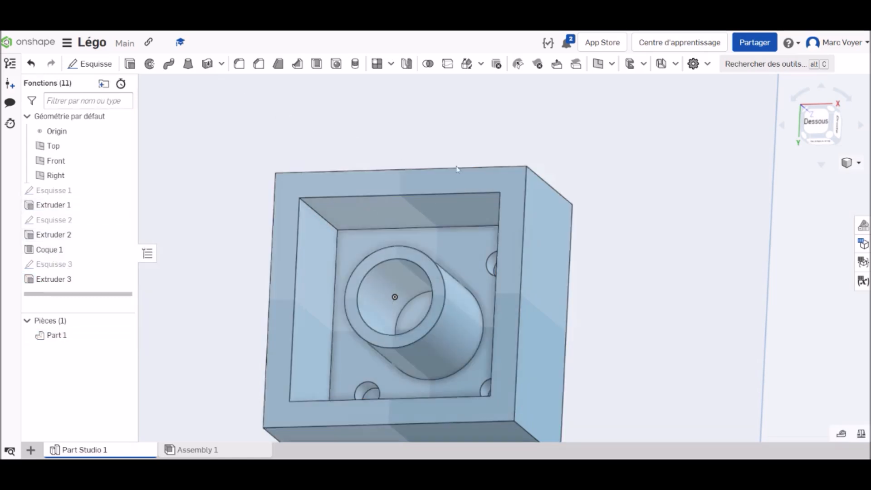
Start a new sketch on the brick's bottom rim face, viewed from below
{"action": "right_click_drag", "start_coordinate": [673, 165], "coordinate": [696, 198]}
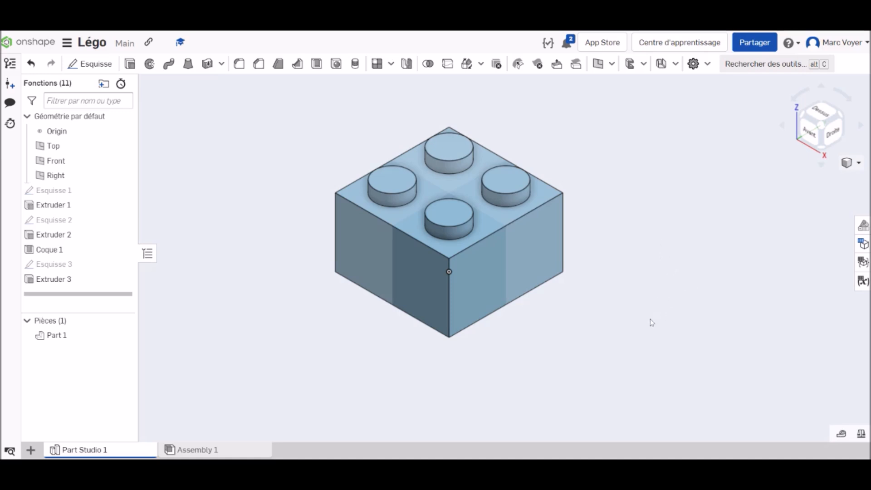
{"action": "right_click_drag", "start_coordinate": [651, 307], "coordinate": [638, 232]}
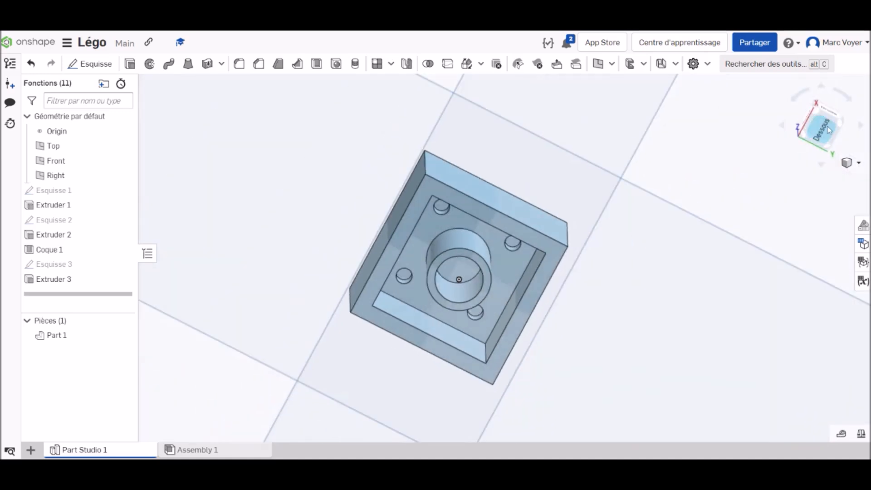
{"action": "left_click", "coordinate": [827, 137]}
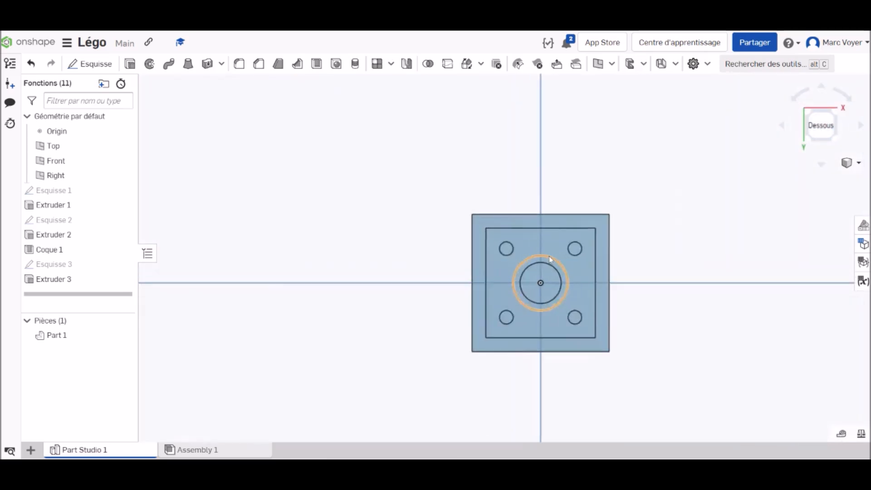
{"action": "scroll", "coordinate": [594, 286], "scroll_direction": "down", "scroll_amount": 2}
{"action": "middle_click_drag", "start_coordinate": [577, 281], "coordinate": [480, 216]}
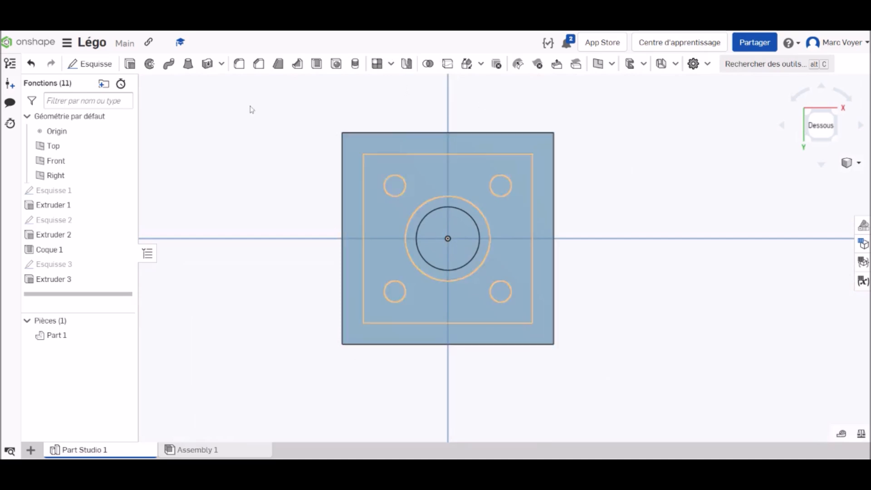
{"action": "left_click", "coordinate": [93, 64]}
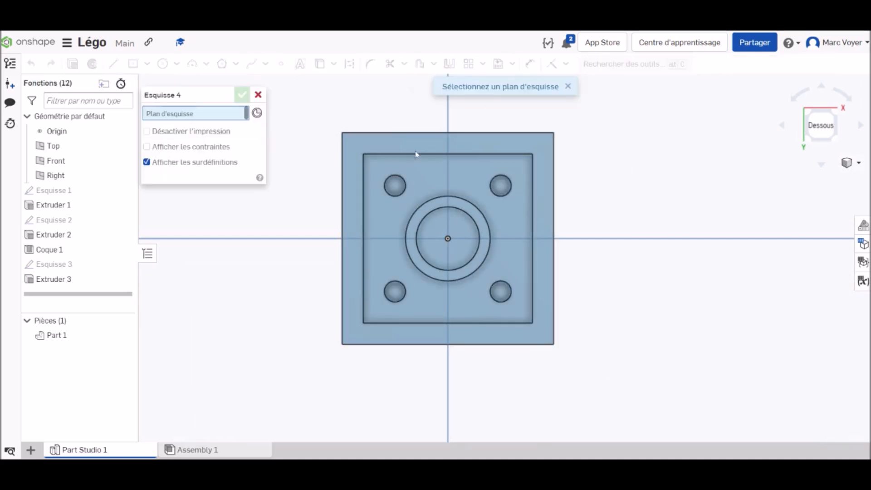
{"action": "left_click", "coordinate": [456, 145]}
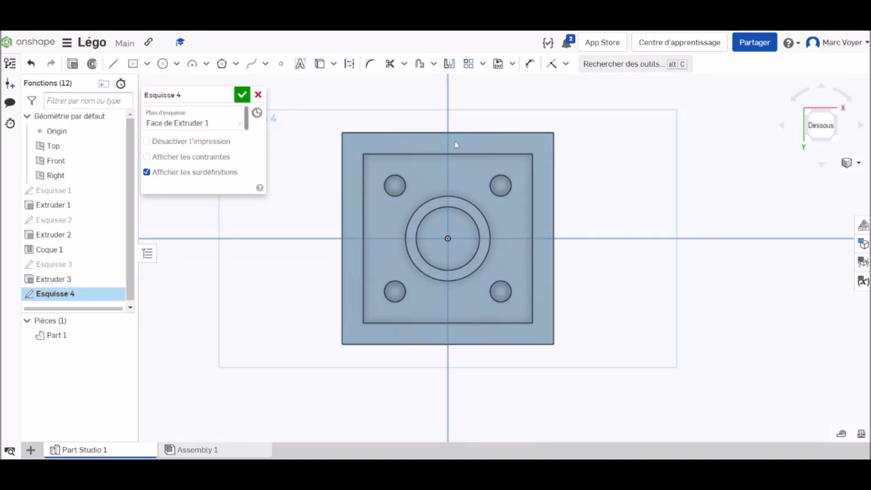
Offset the four outer edges of the brick's bottom face and flip the offset inward
{"action": "left_click", "coordinate": [419, 64]}
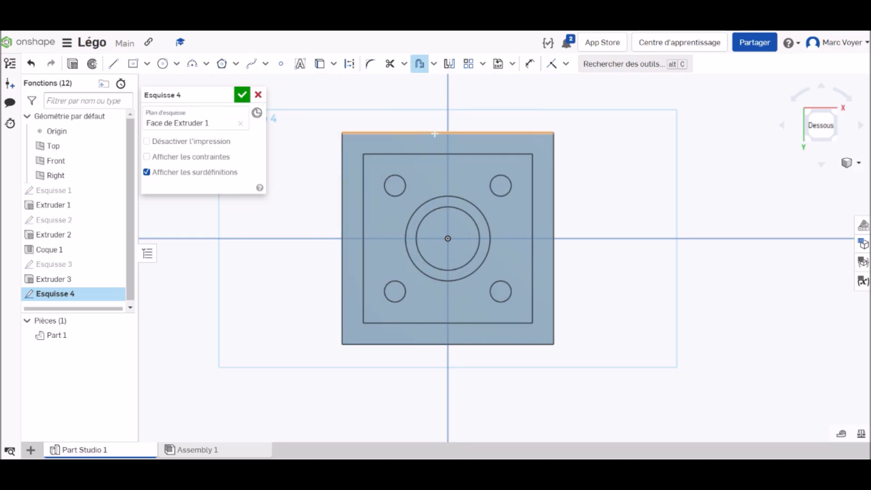
{"action": "left_click", "coordinate": [434, 134]}
{"action": "left_click", "coordinate": [553, 206]}
{"action": "left_click", "coordinate": [458, 344]}
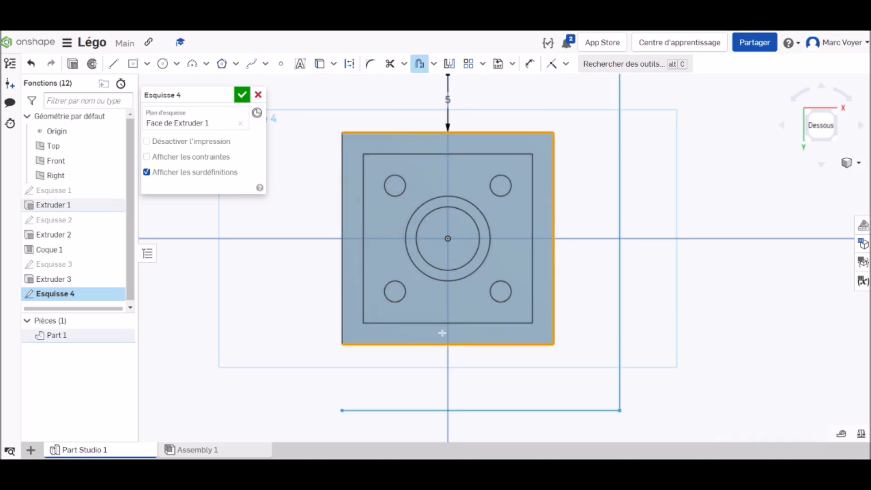
{"action": "left_click", "coordinate": [341, 244]}
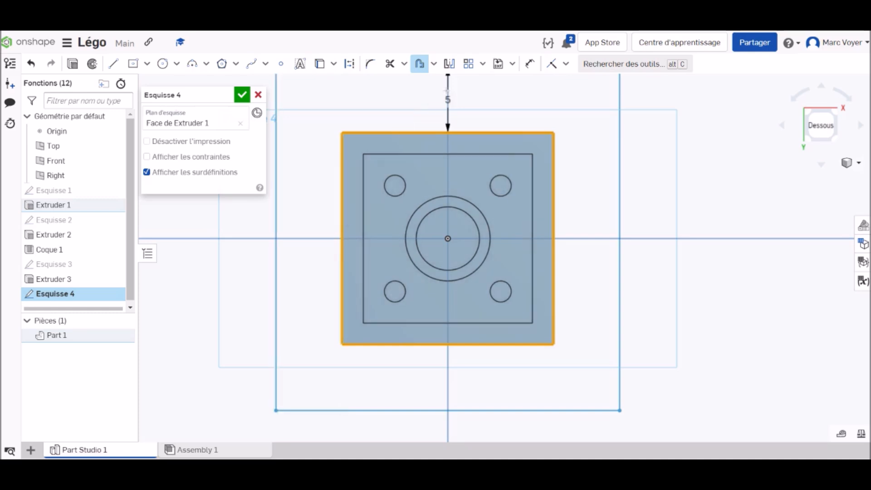
{"action": "scroll", "coordinate": [455, 103], "scroll_direction": "down", "scroll_amount": 2}
{"action": "scroll", "coordinate": [455, 103], "scroll_direction": "down", "scroll_amount": 3}
{"action": "middle_click_drag", "start_coordinate": [456, 102], "coordinate": [427, 177]}
{"action": "left_click", "coordinate": [425, 143]}
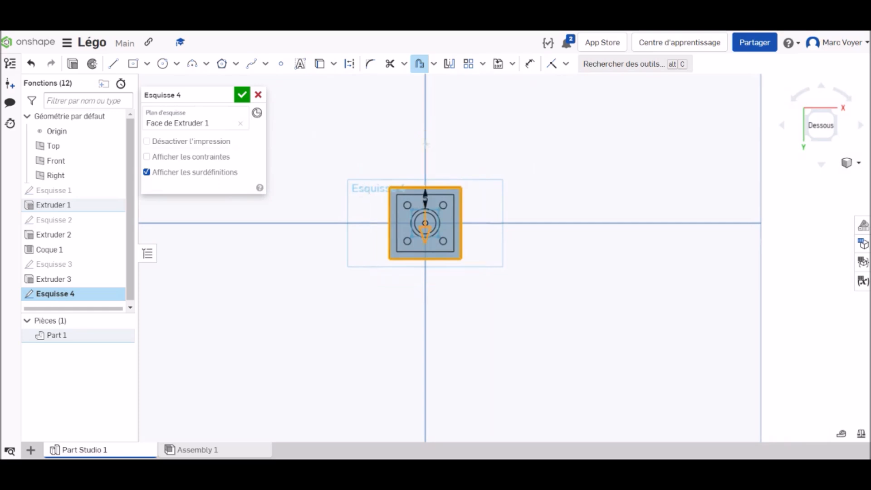
Set the offset distance to 0.1 mm and finish the sketch
{"action": "scroll", "coordinate": [416, 213], "scroll_direction": "up", "scroll_amount": 6}
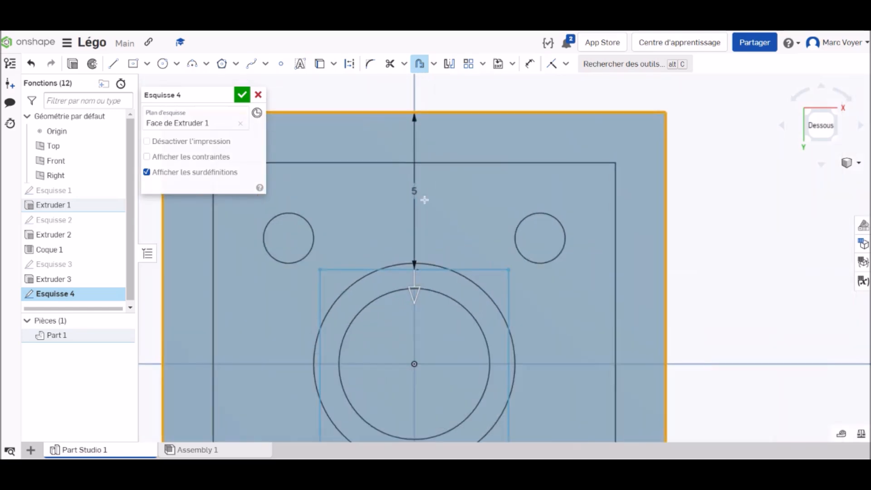
{"action": "left_click", "coordinate": [414, 191]}
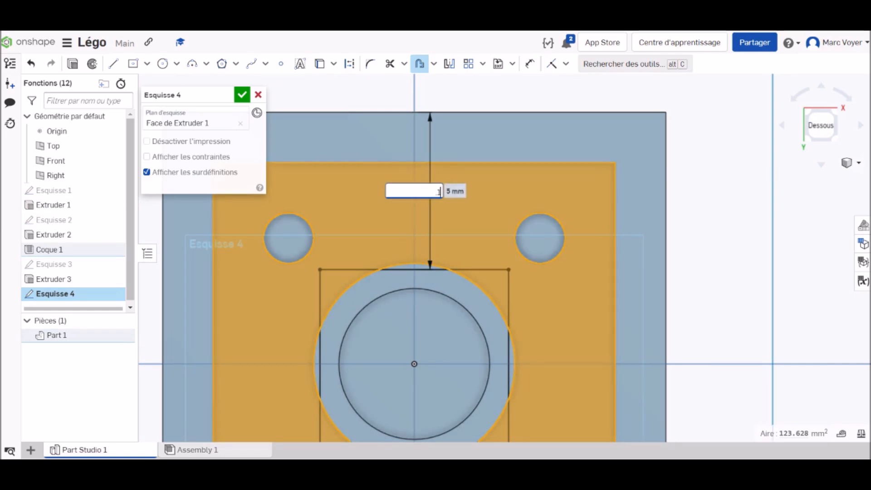
{"action": "type", "text": "0.1"}
{"action": "key", "text": "Return"}
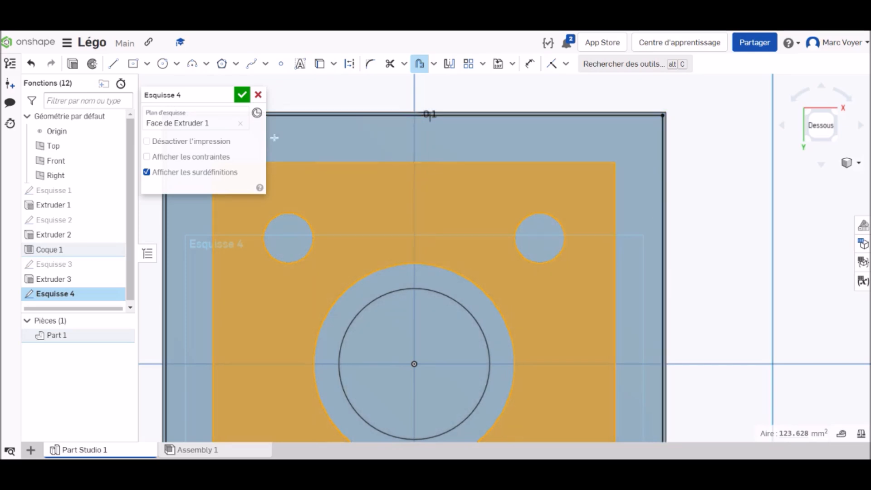
{"action": "left_click", "coordinate": [242, 95]}
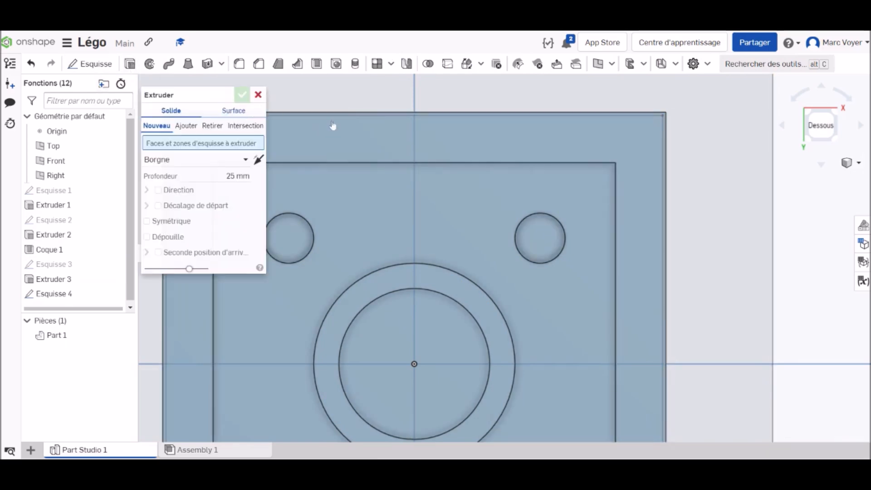
Cut the thin border between the offset outline and the brick's outer edges through all with an Extrude removal
{"action": "left_click", "coordinate": [407, 115]}
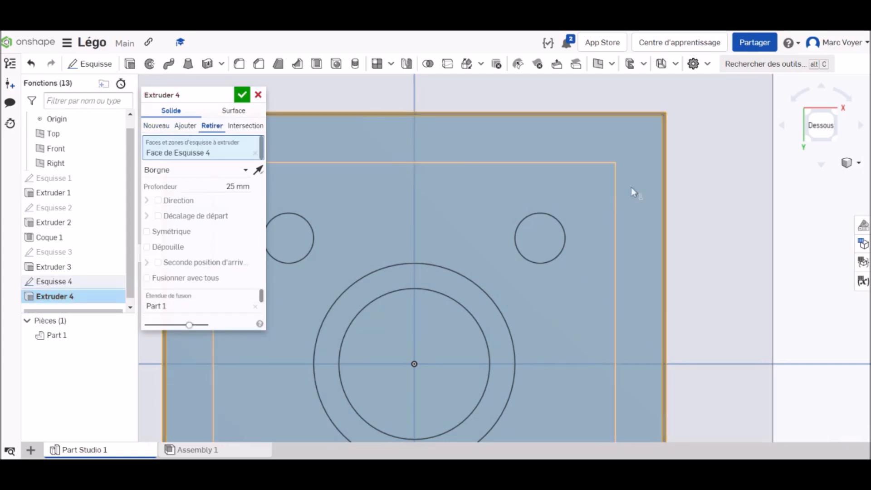
{"action": "right_click_drag", "start_coordinate": [715, 170], "coordinate": [717, 213]}
{"action": "scroll", "coordinate": [545, 191], "scroll_direction": "down", "scroll_amount": 8}
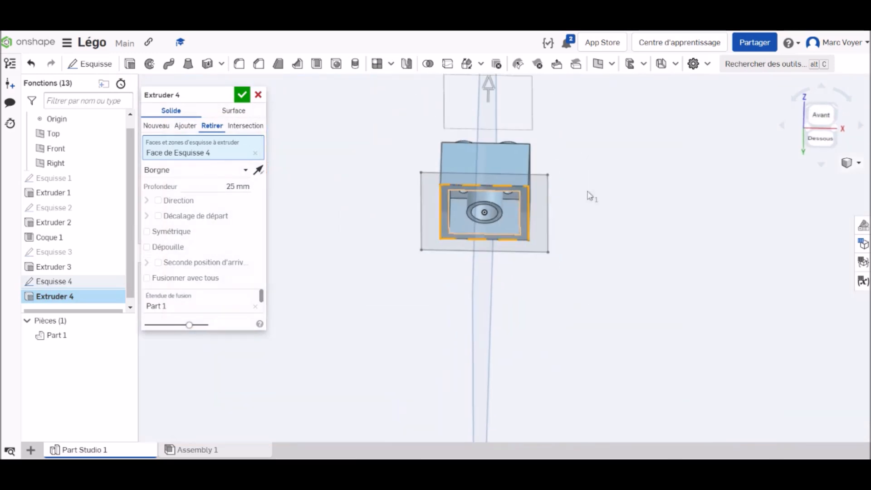
{"action": "mouse_move", "coordinate": [618, 204]}
{"action": "right_mouse_down"}
{"action": "mouse_move", "coordinate": [622, 227]}
{"action": "mouse_move", "coordinate": [620, 206]}
{"action": "right_mouse_up"}
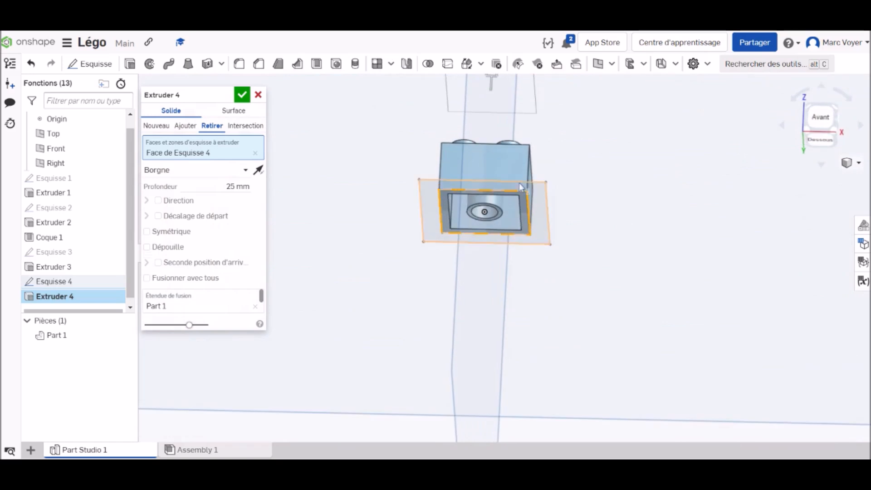
{"action": "scroll", "coordinate": [521, 179], "scroll_direction": "up", "scroll_amount": 5}
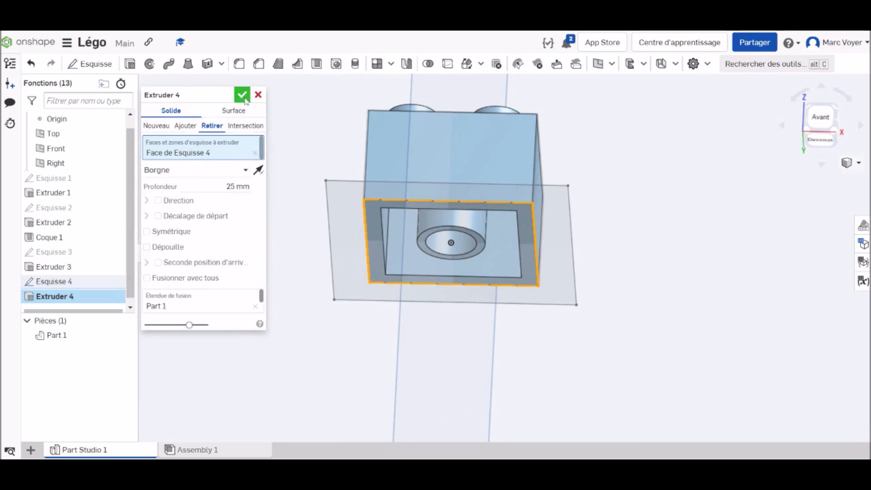
{"action": "left_click", "coordinate": [248, 170]}
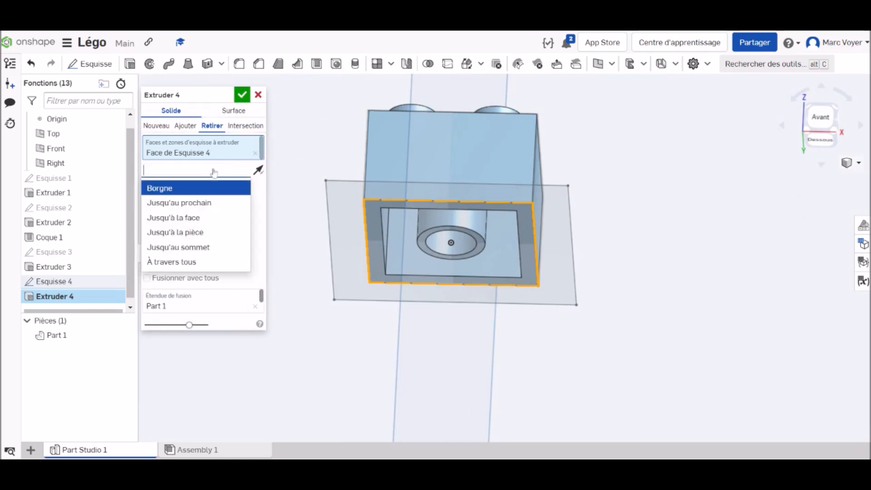
{"action": "left_click", "coordinate": [200, 262]}
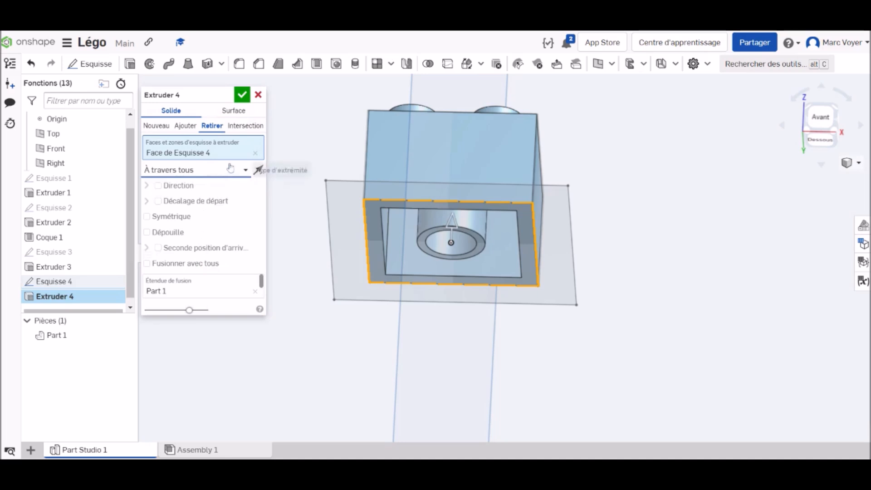
{"action": "left_click", "coordinate": [244, 98]}
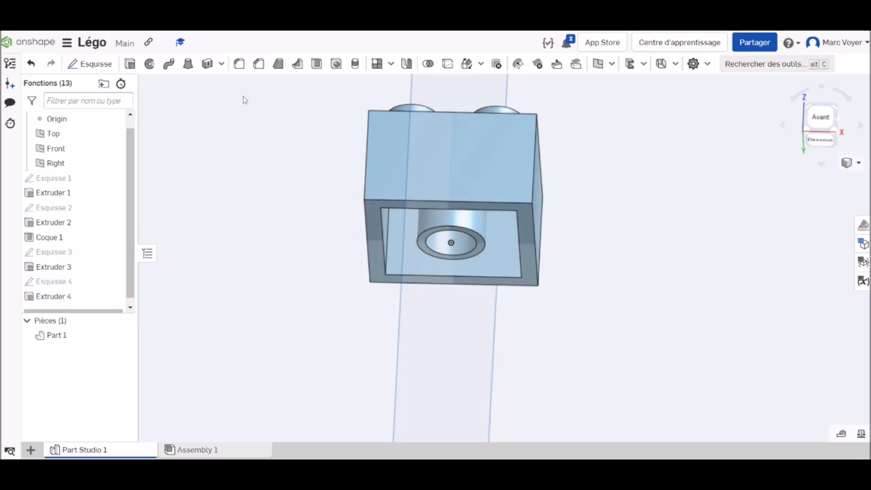
{"action": "mouse_move", "coordinate": [696, 306]}
{"action": "right_mouse_down"}
{"action": "mouse_move", "coordinate": [706, 252]}
{"action": "mouse_move", "coordinate": [704, 295]}
{"action": "right_mouse_up"}
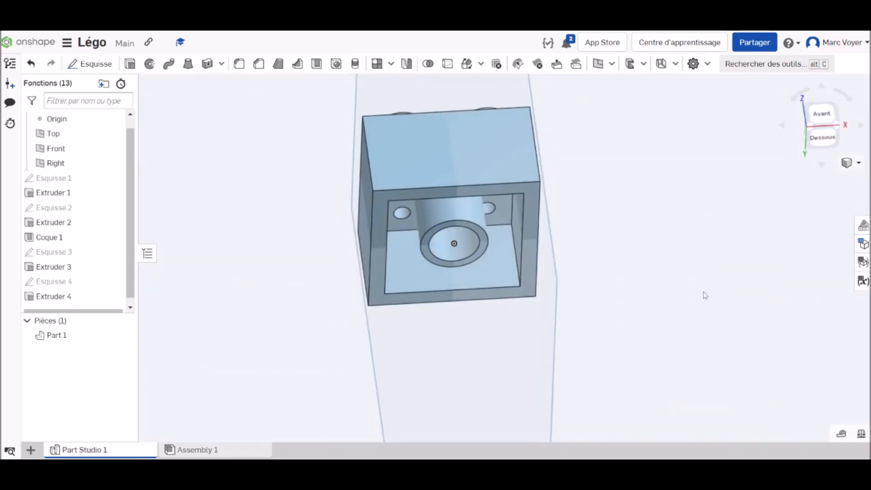
Show the brick in isometric view and rename the part as 2 x 2
{"action": "right_click", "coordinate": [830, 133]}
{"action": "left_click", "coordinate": [800, 175]}
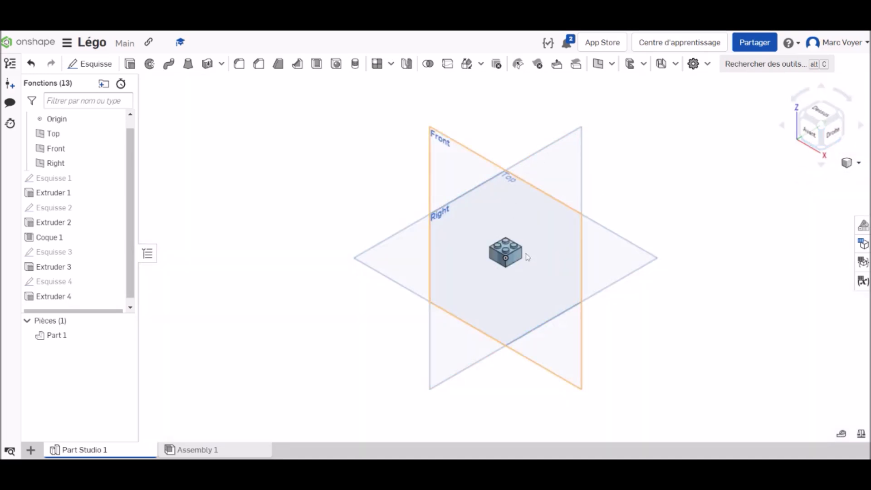
{"action": "scroll", "coordinate": [536, 249], "scroll_direction": "up", "scroll_amount": 5}
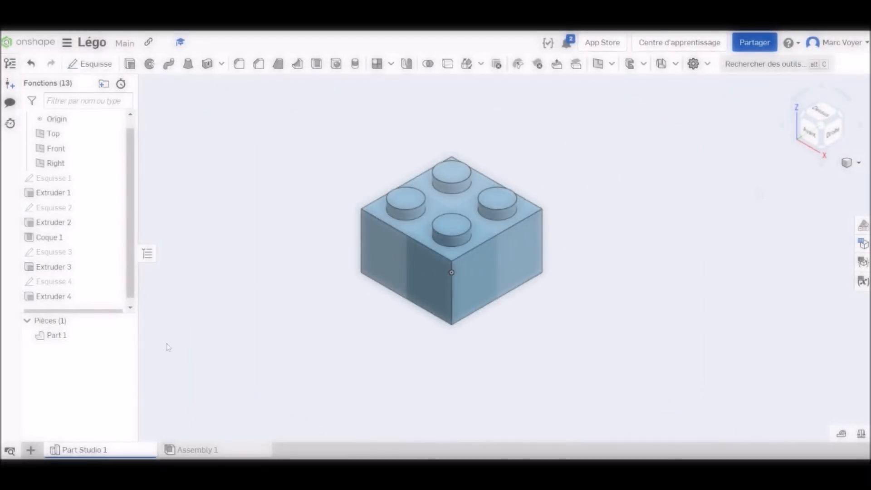
{"action": "right_click", "coordinate": [58, 337]}
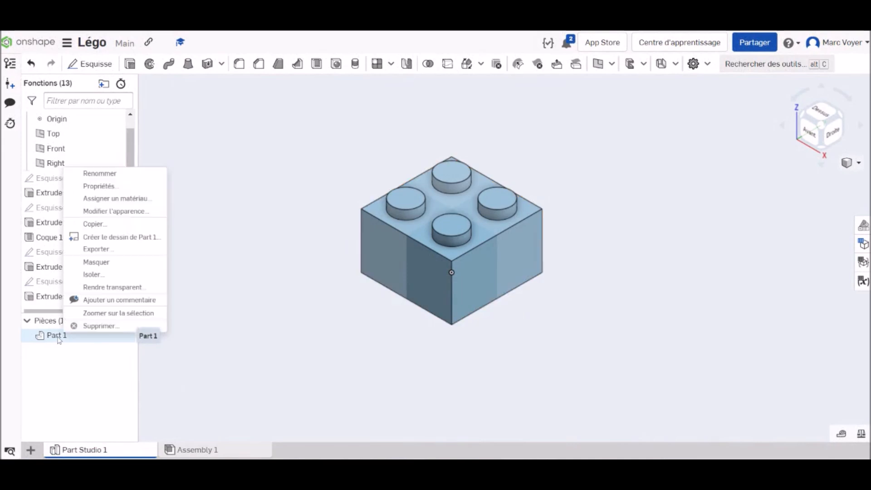
{"action": "left_click", "coordinate": [115, 174]}
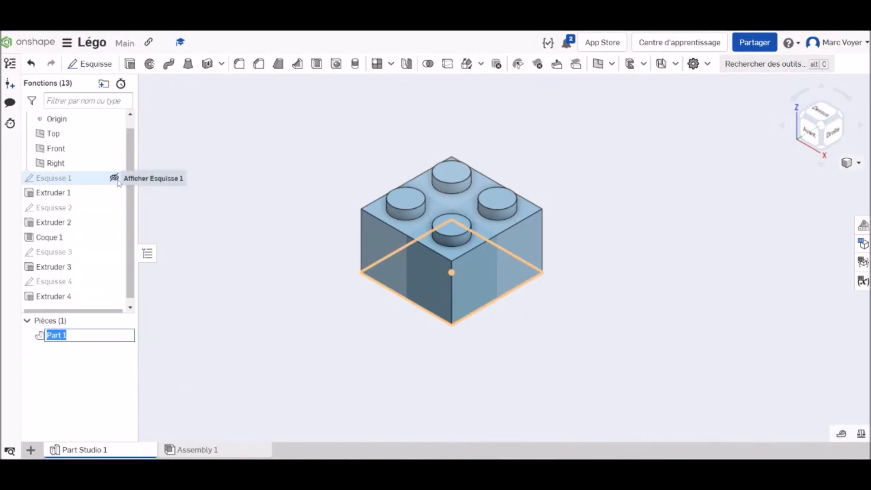
{"action": "type", "text": "2 x 2"}
{"action": "key", "text": "Return"}
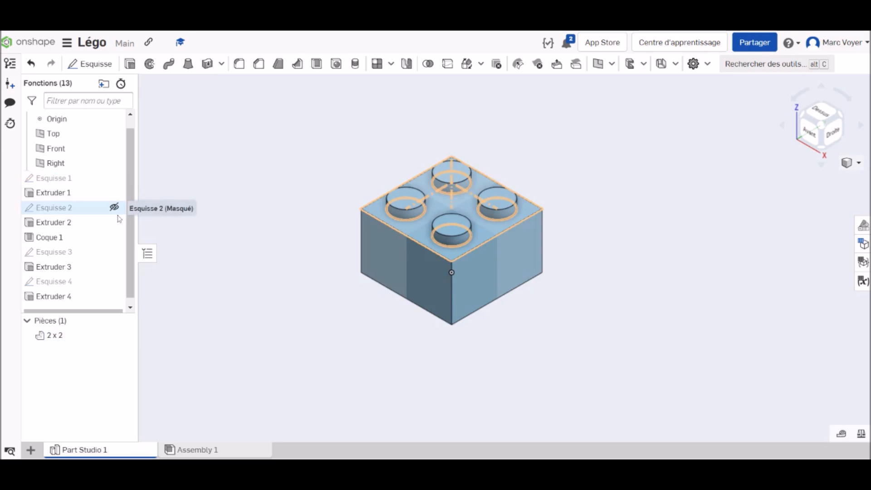
Change the 2 x 2 part's appearance to red (FF0000)
{"action": "left_click", "coordinate": [59, 336]}
{"action": "right_click", "coordinate": [59, 335]}
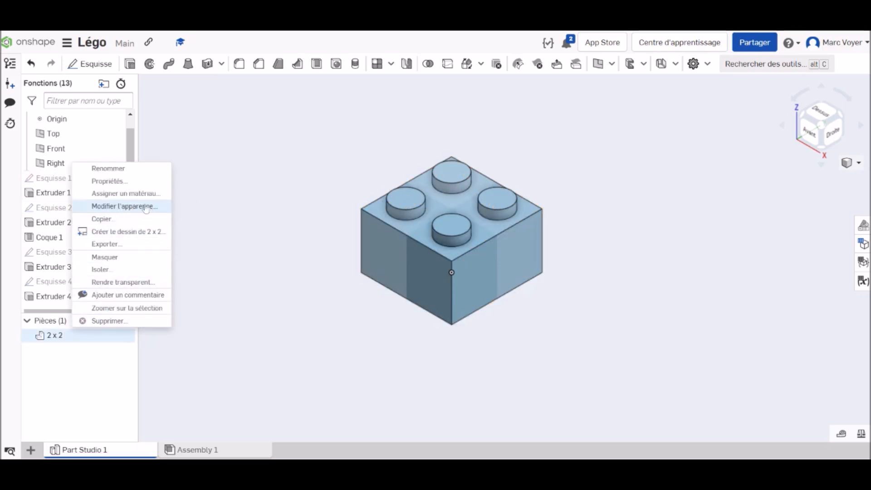
{"action": "left_click", "coordinate": [120, 213]}
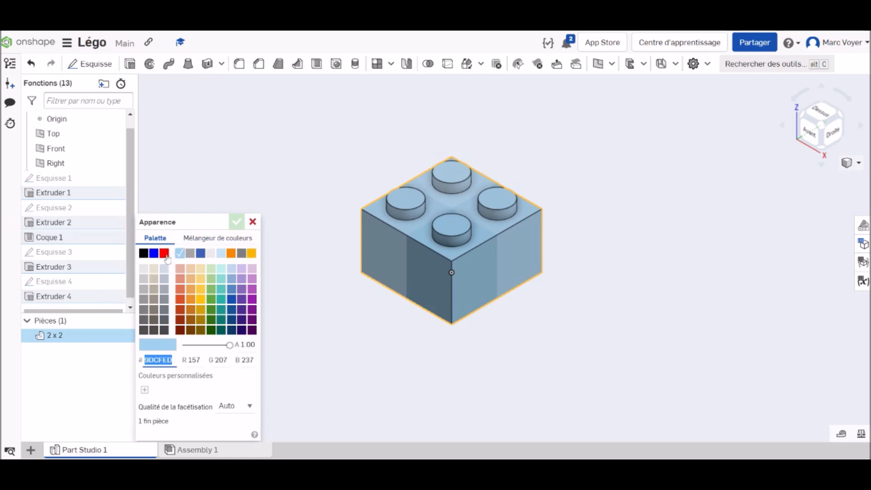
{"action": "left_click", "coordinate": [168, 254]}
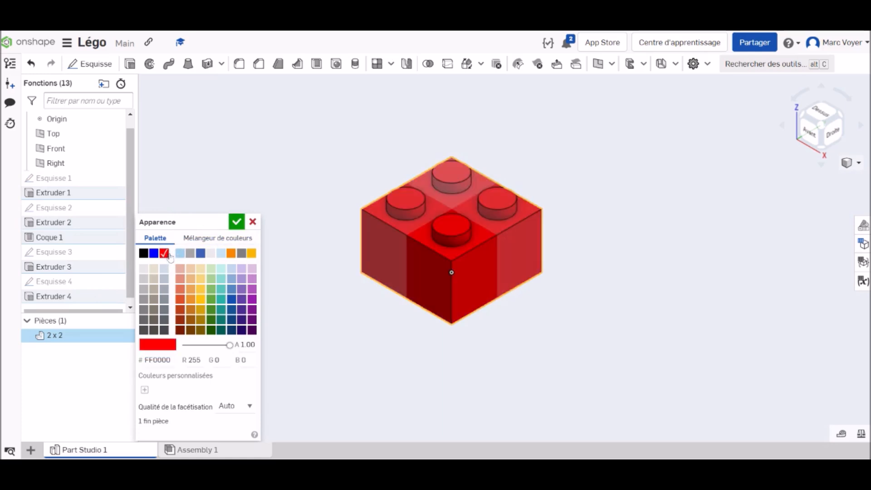
{"action": "left_click", "coordinate": [236, 222]}
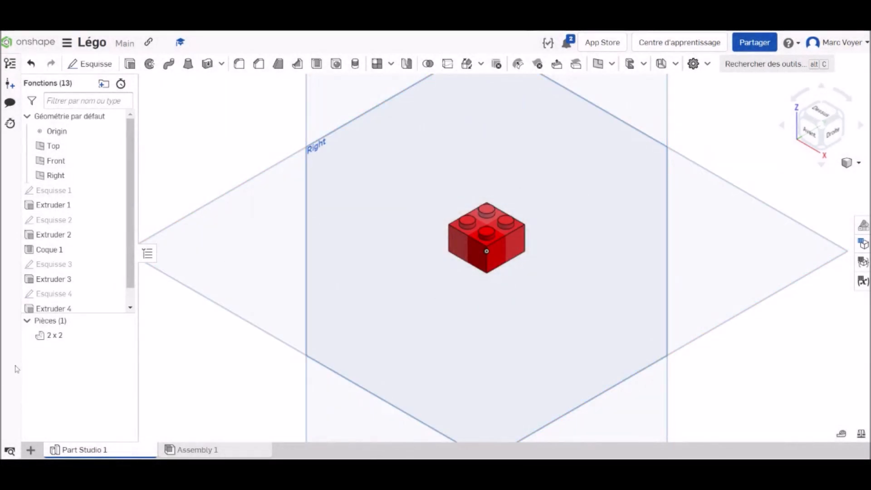
Create a second Part Studio and start a sketch on its Top plane, viewed from above
{"action": "left_click", "coordinate": [30, 450]}
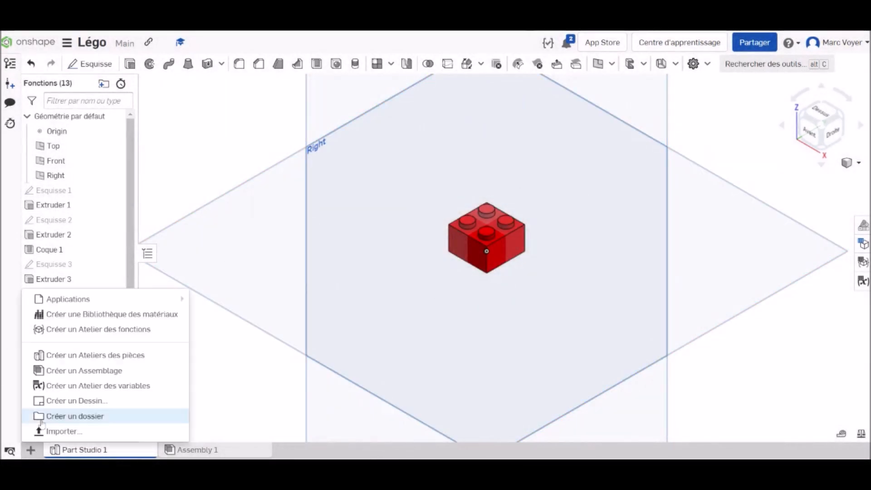
{"action": "left_click", "coordinate": [89, 356]}
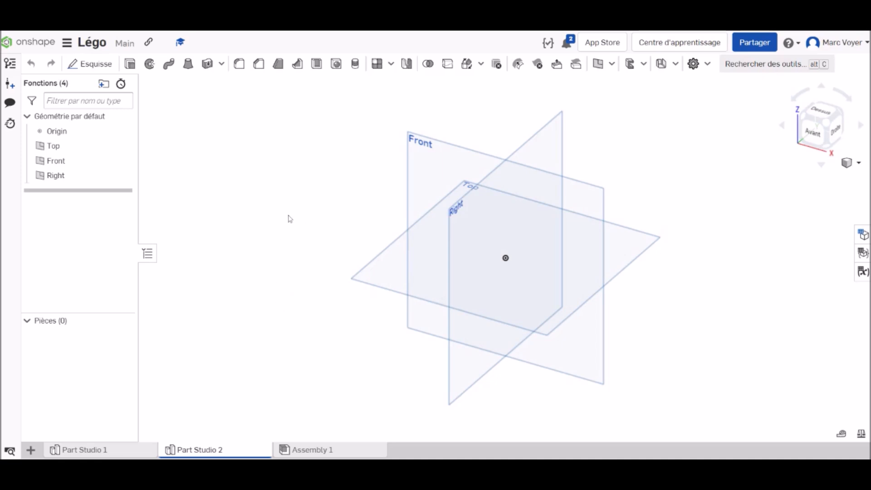
{"action": "left_click", "coordinate": [90, 64]}
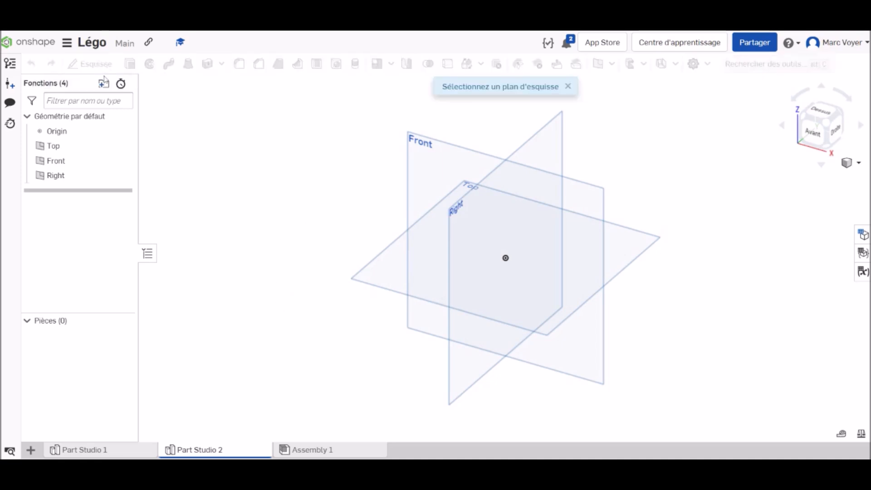
{"action": "left_click", "coordinate": [623, 253]}
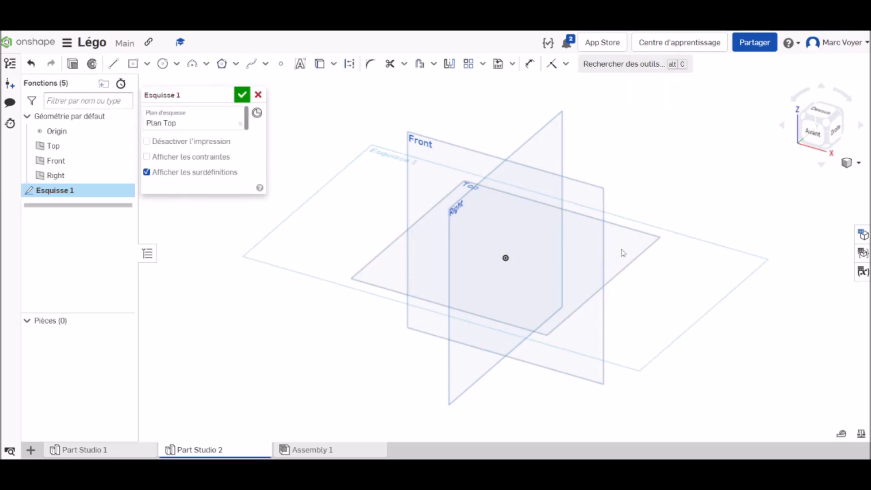
{"action": "left_click", "coordinate": [821, 112]}
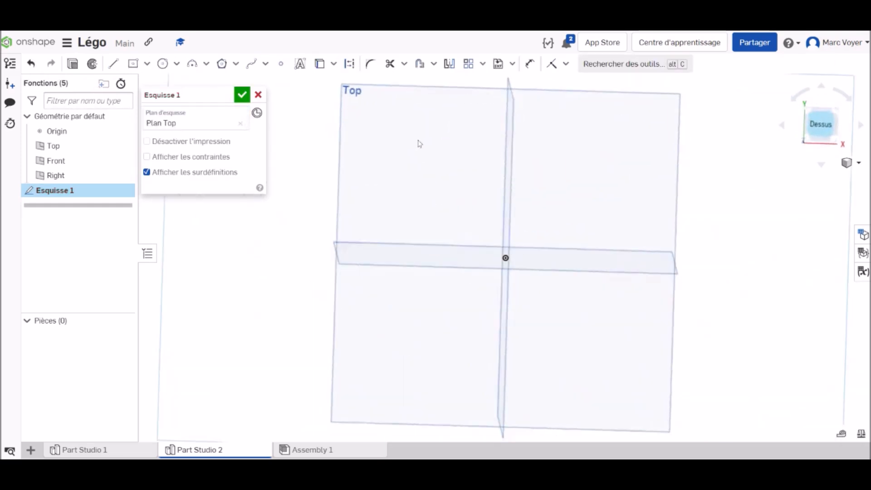
Sketch a rectangle centred on the origin, 32 mm wide and 8 mm high, and finish the sketch
{"action": "left_click", "coordinate": [133, 63]}
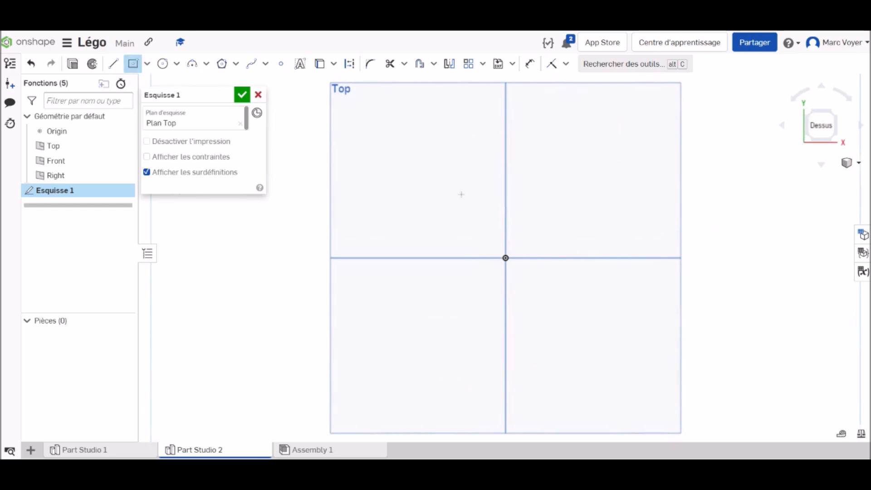
{"action": "left_click", "coordinate": [505, 258]}
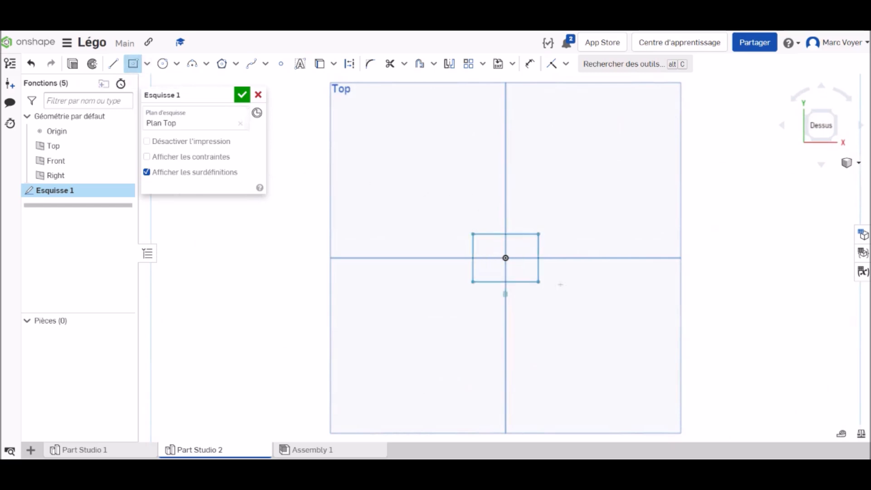
{"action": "left_click", "coordinate": [625, 289]}
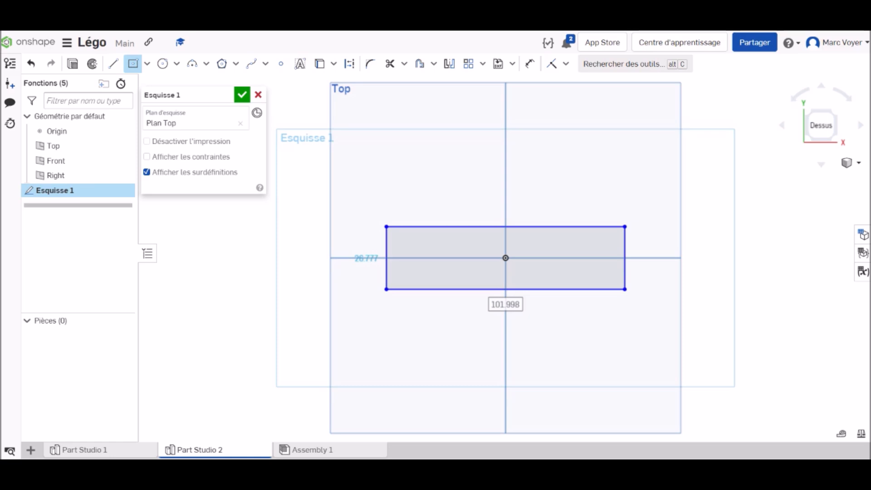
{"action": "type", "text": "32"}
{"action": "key", "text": "Tab"}
{"action": "type", "text": "8"}
{"action": "key", "text": "Return"}
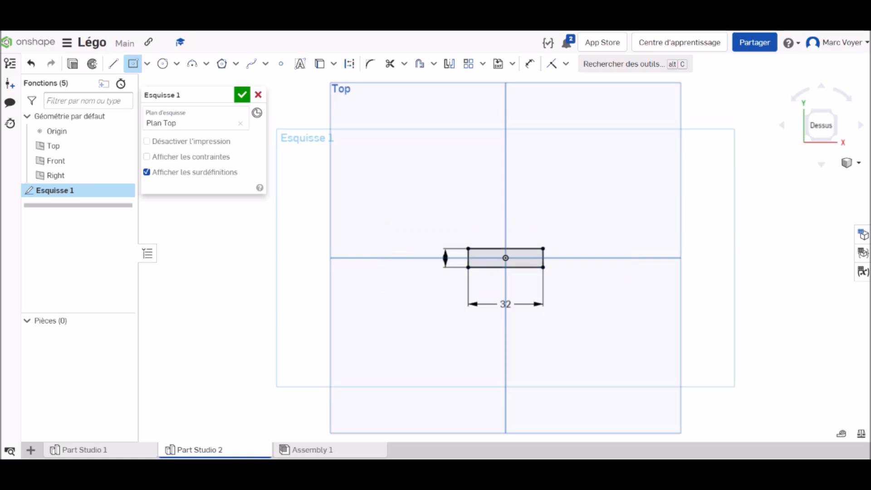
{"action": "scroll", "coordinate": [540, 261], "scroll_direction": "up", "scroll_amount": 5}
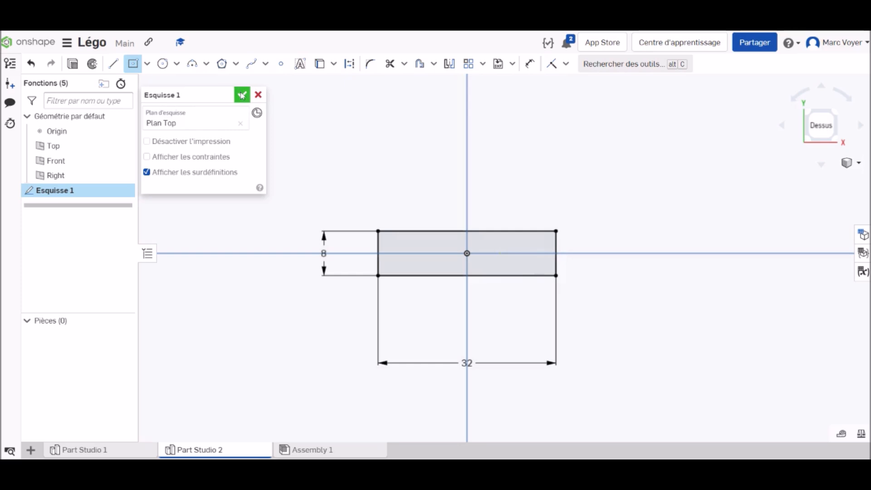
{"action": "left_click", "coordinate": [242, 95]}
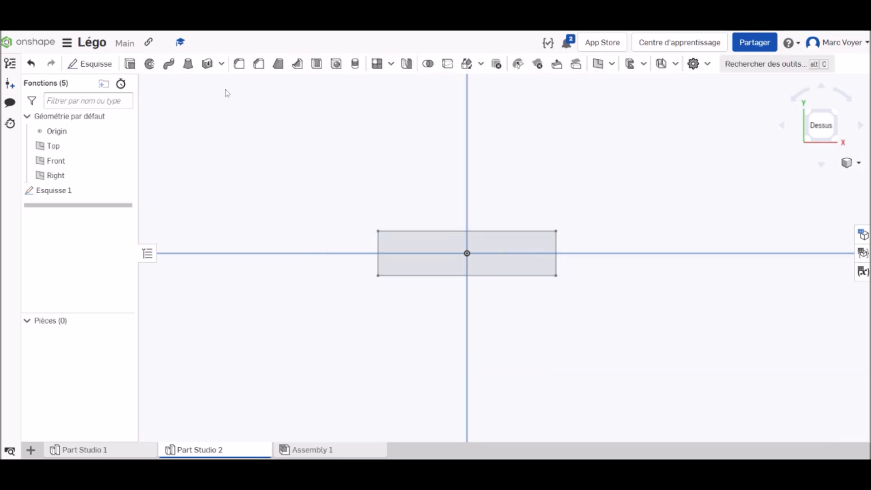
Extrude the rectangle 9.6 mm as a new solid
{"action": "left_click", "coordinate": [130, 65]}
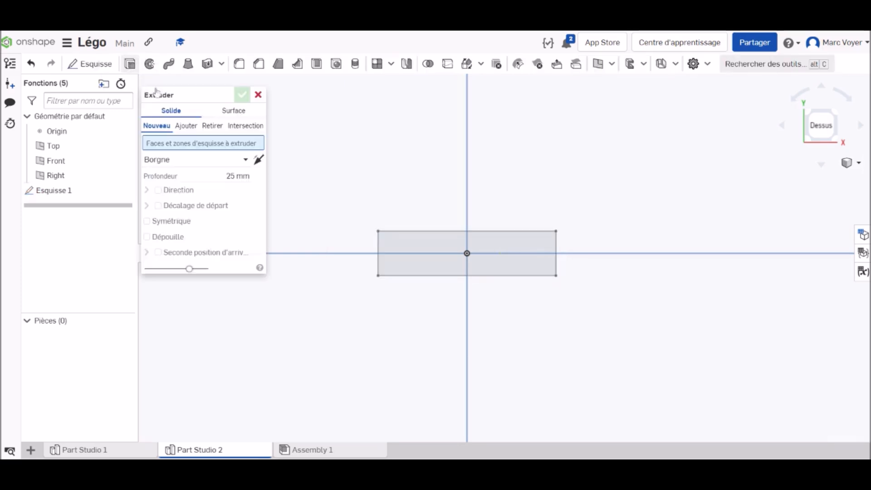
{"action": "left_click", "coordinate": [535, 254]}
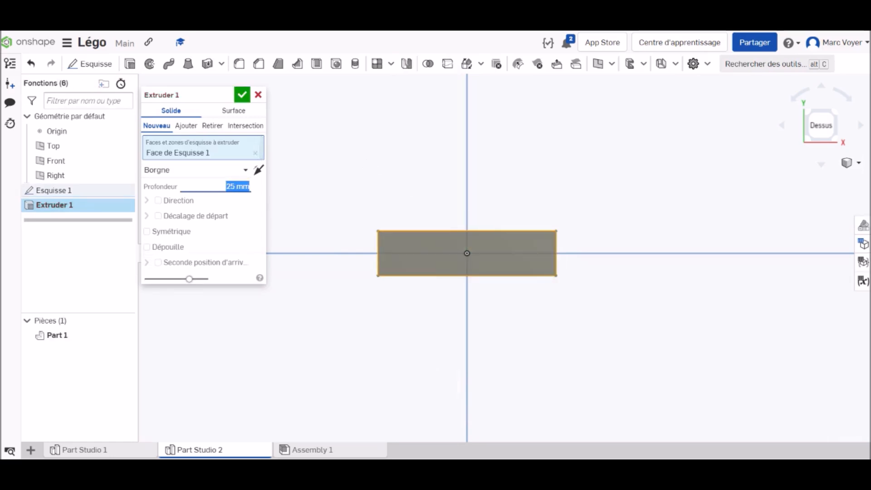
{"action": "type", "text": "9.6"}
{"action": "key", "text": "Return"}
{"action": "left_click", "coordinate": [244, 98]}
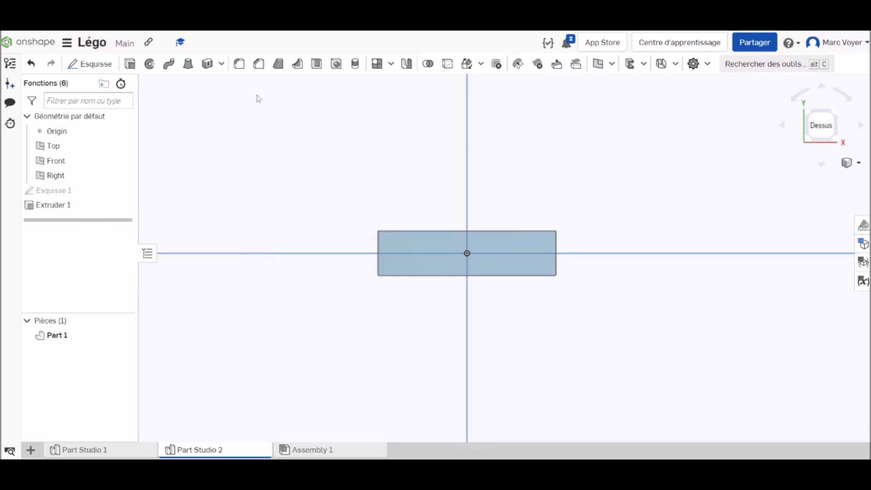
Start a new sketch on the block's top face, viewed from directly above
{"action": "right_click", "coordinate": [829, 132]}
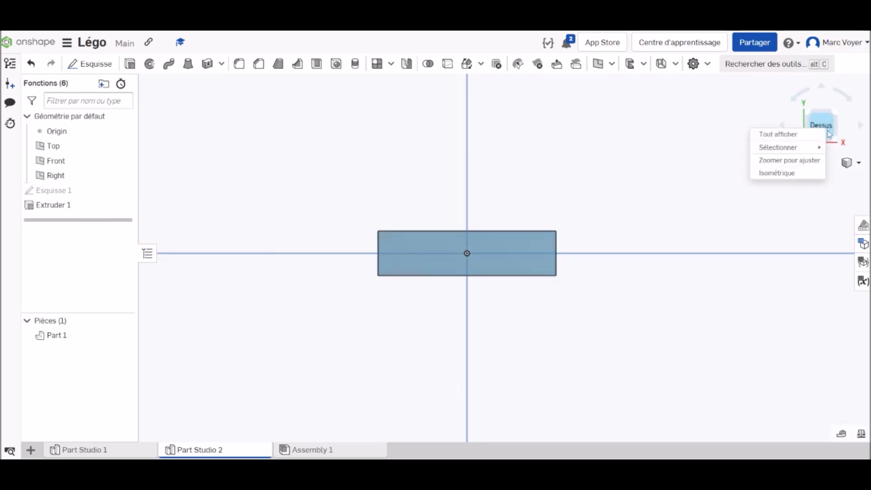
{"action": "left_click", "coordinate": [776, 172]}
{"action": "scroll", "coordinate": [510, 251], "scroll_direction": "up", "scroll_amount": 5}
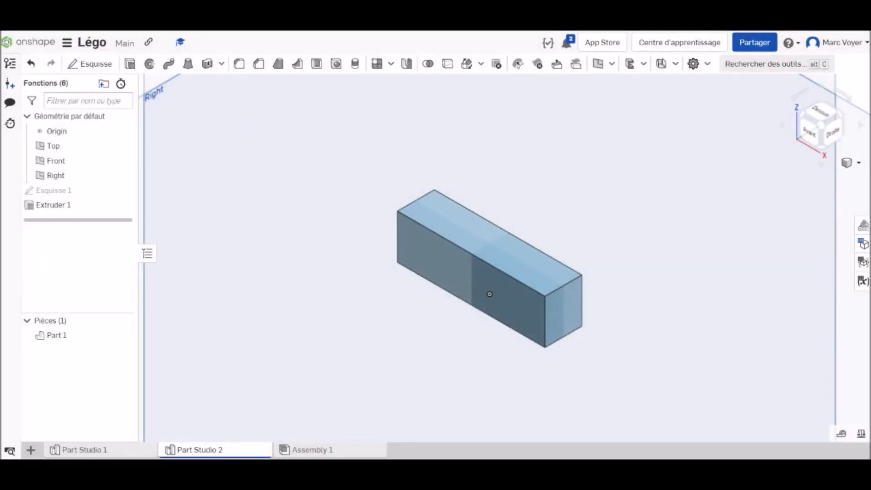
{"action": "left_click", "coordinate": [96, 64]}
{"action": "left_click", "coordinate": [490, 241]}
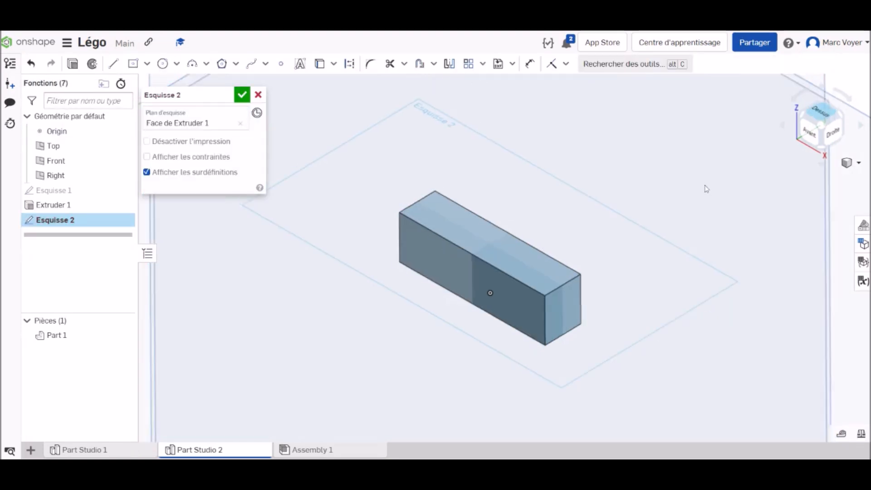
{"action": "key", "text": "n"}
{"action": "scroll", "coordinate": [511, 255], "scroll_direction": "up", "scroll_amount": 8}
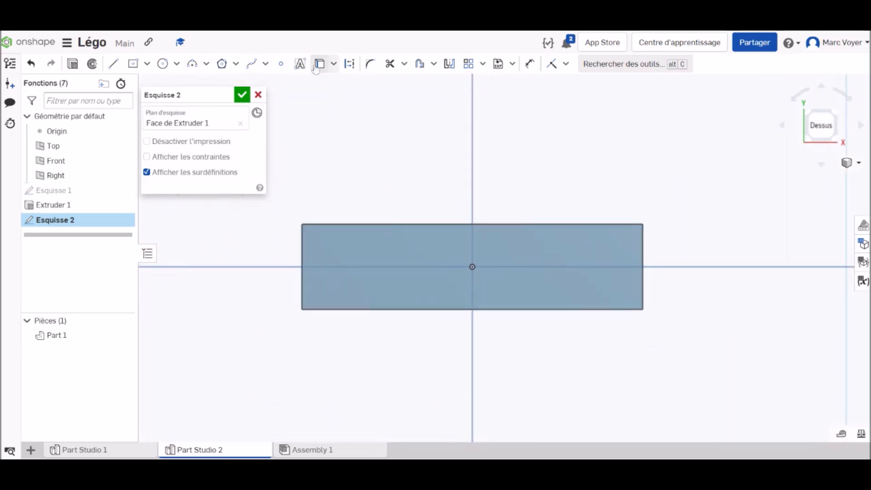
Draw a horizontal construction line from the origin to the midpoint of the block's left edge
{"action": "left_click", "coordinate": [348, 67]}
{"action": "left_click", "coordinate": [113, 64]}
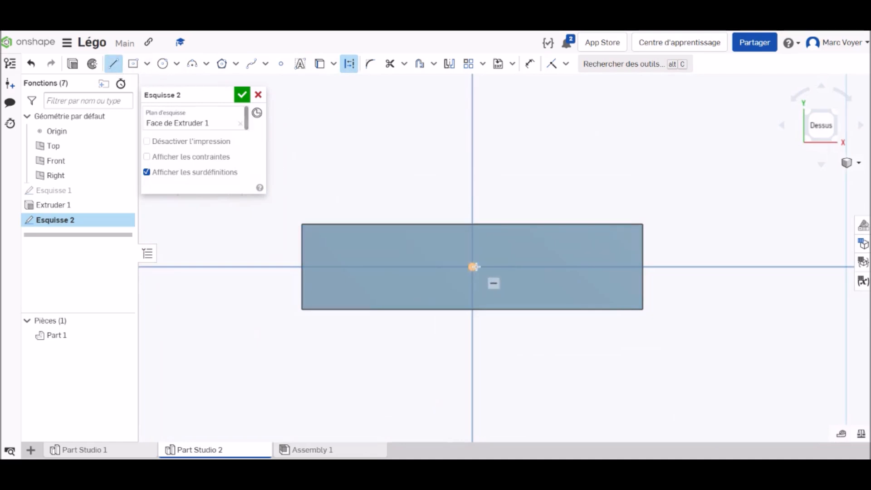
{"action": "left_click", "coordinate": [472, 267]}
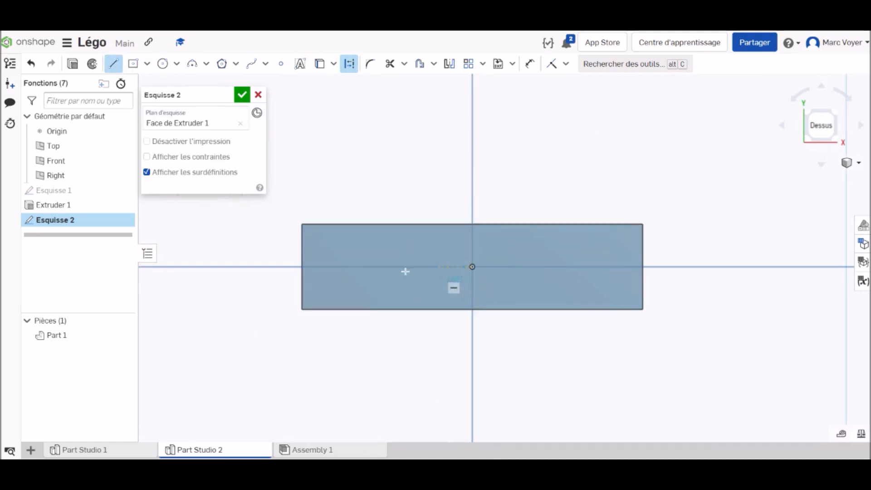
{"action": "left_click", "coordinate": [301, 267]}
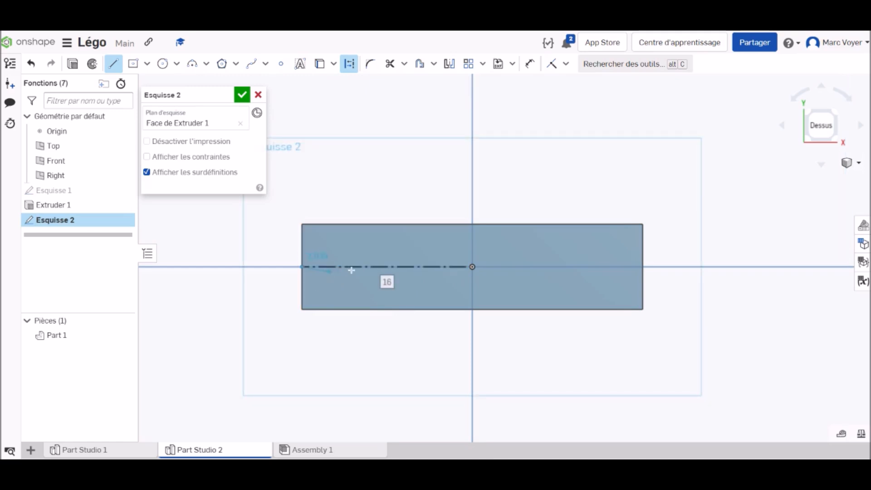
Add vertical construction lines across the face through the horizontal line's midpoint, plus a diagonal from their lower end to the face's upper-left corner
{"action": "left_click", "coordinate": [387, 267]}
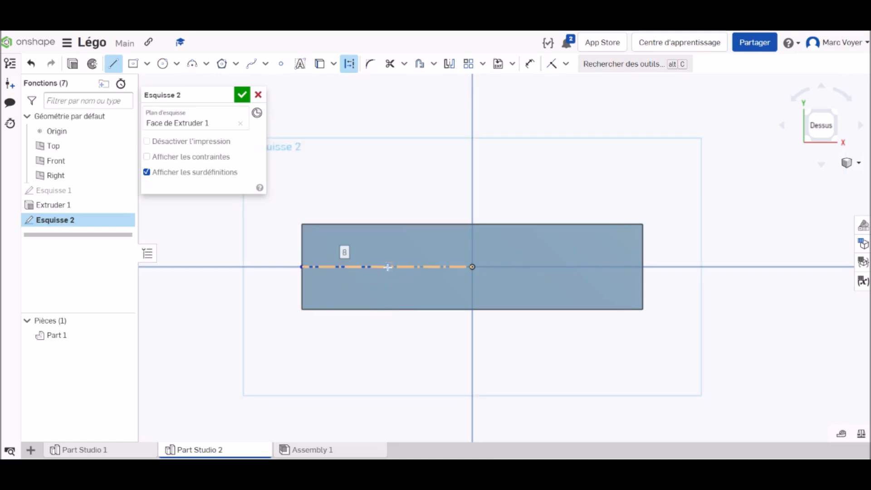
{"action": "left_click", "coordinate": [386, 225]}
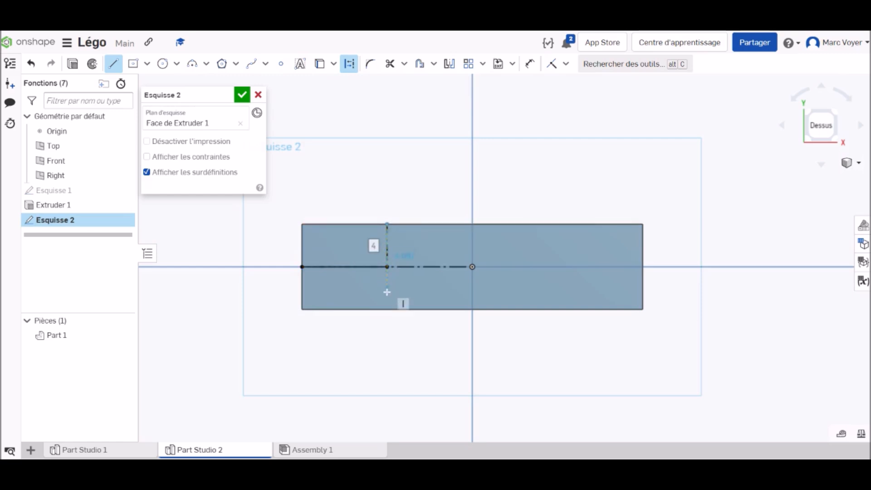
{"action": "left_click", "coordinate": [388, 308]}
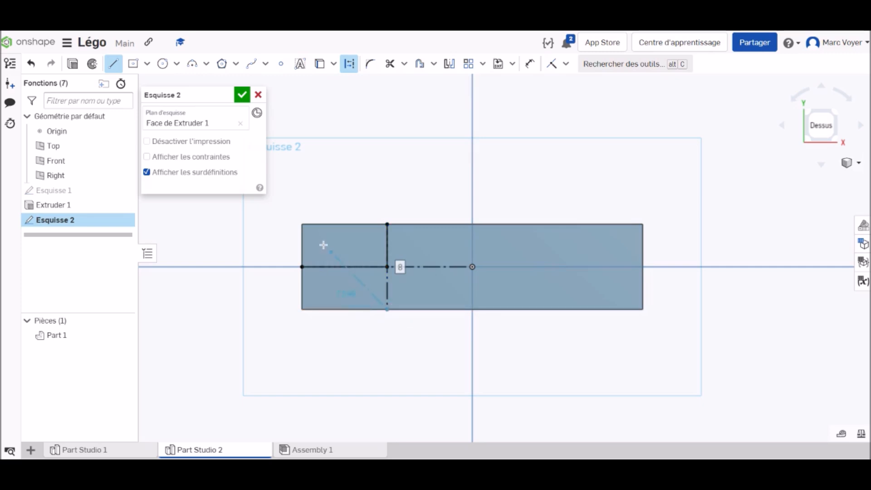
{"action": "left_click", "coordinate": [302, 225]}
{"action": "key", "text": "Escape"}
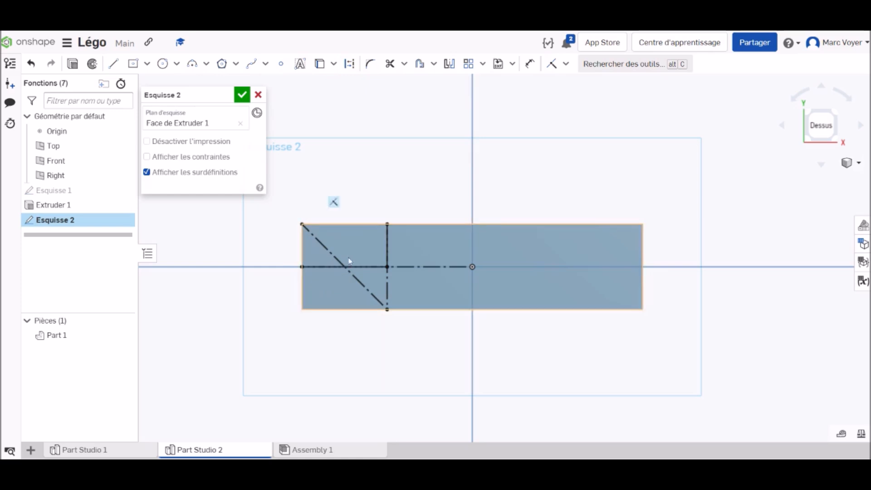
{"action": "scroll", "coordinate": [347, 260], "scroll_direction": "up", "scroll_amount": 6}
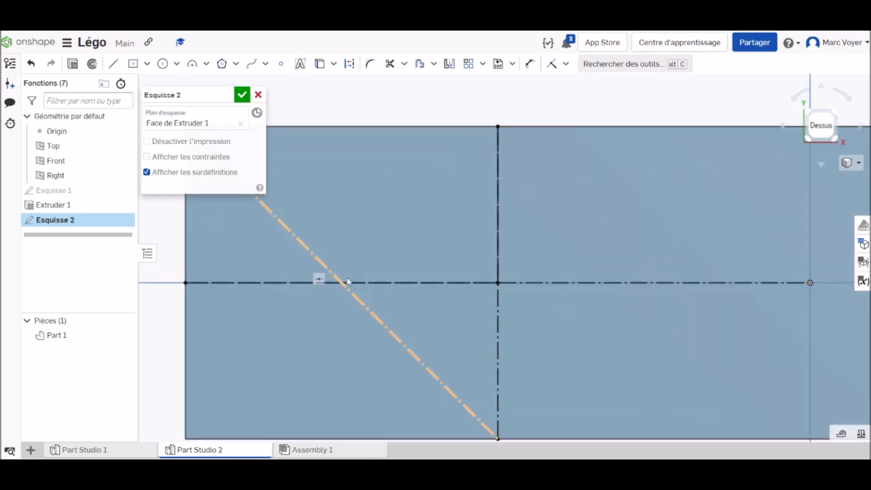
Finish the construction-line sketch and start another sketch on the block's top face
{"action": "left_click", "coordinate": [242, 95]}
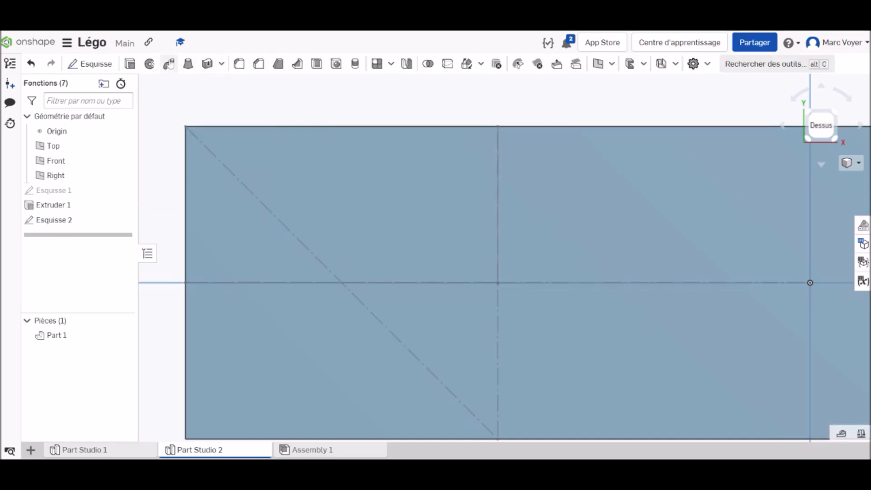
{"action": "left_click", "coordinate": [98, 66]}
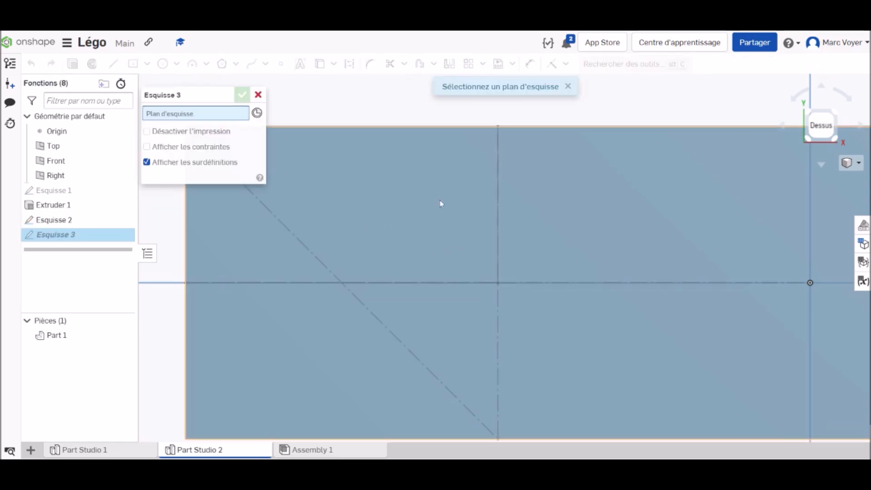
{"action": "left_click", "coordinate": [421, 191]}
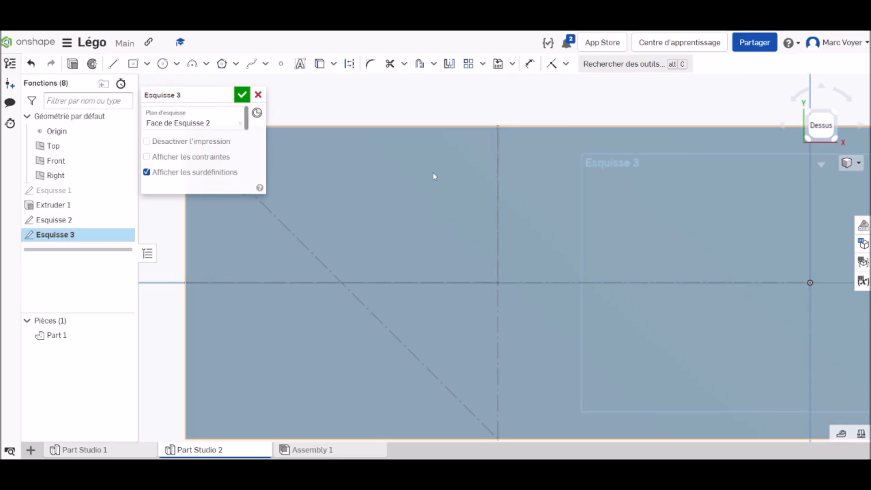
Draw a 4.8 mm diameter circle centred where the diagonal construction line crosses the horizontal one
{"action": "left_click", "coordinate": [162, 64]}
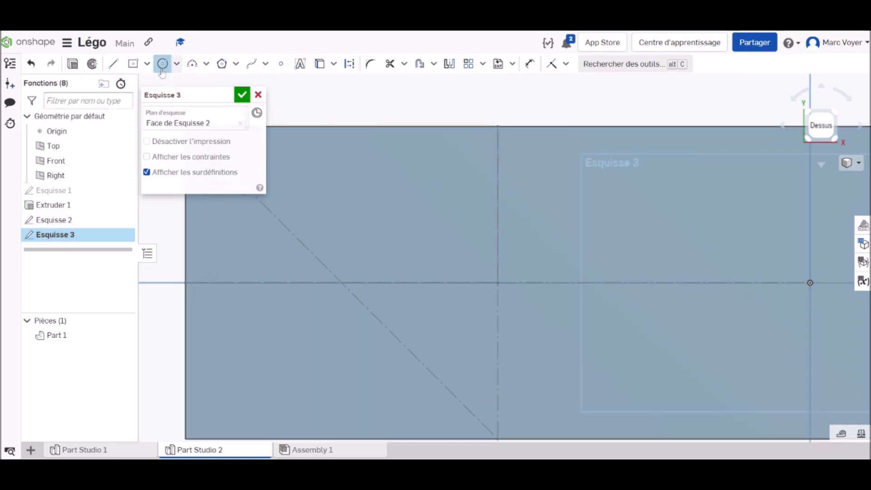
{"action": "left_click", "coordinate": [356, 298]}
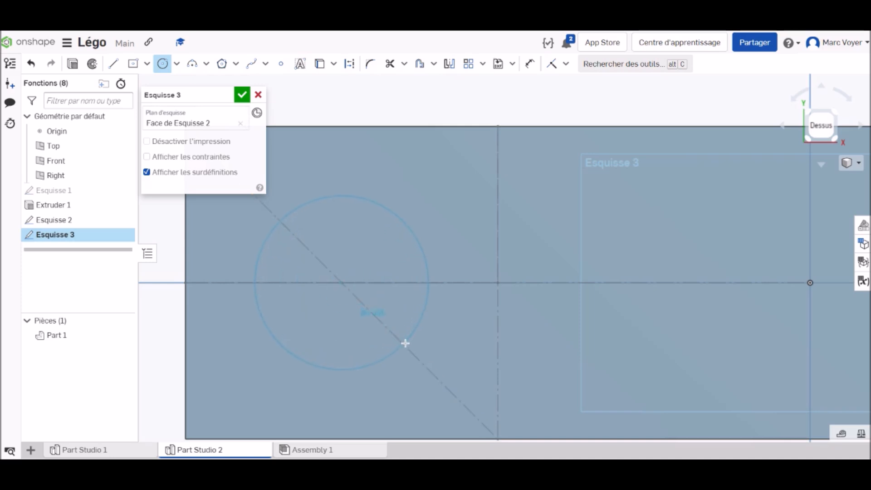
{"action": "left_click", "coordinate": [406, 347]}
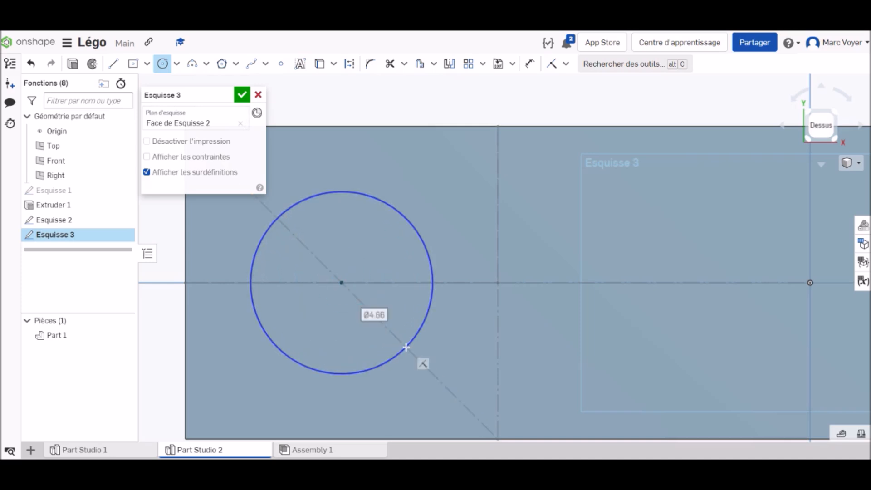
{"action": "type", "text": "4.8"}
{"action": "key", "text": "Return"}
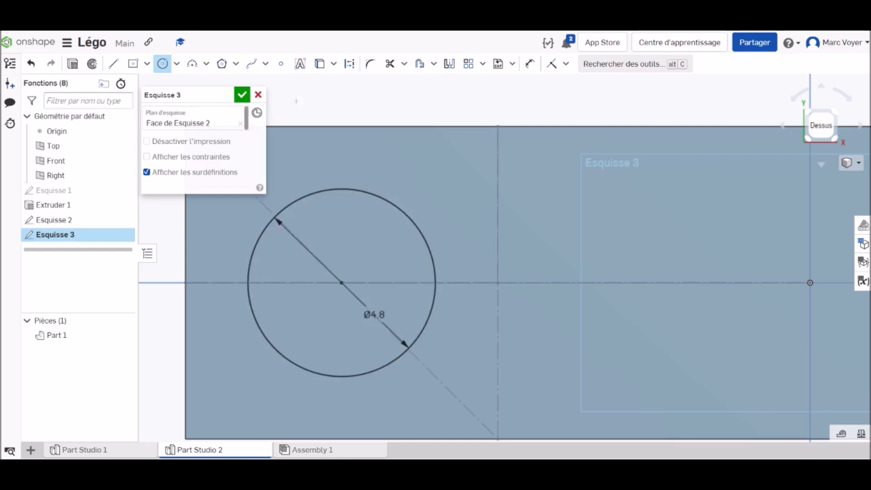
Repeat the circle in a linear pattern of 4 instances spaced 8 mm apart along the block's length, and finish the sketch
{"action": "scroll", "coordinate": [465, 171], "scroll_direction": "down", "scroll_amount": 5}
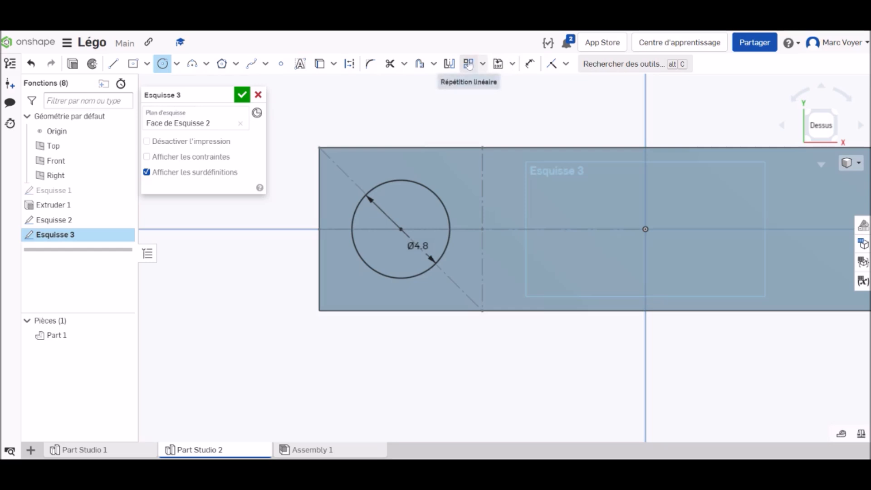
{"action": "left_click", "coordinate": [469, 64]}
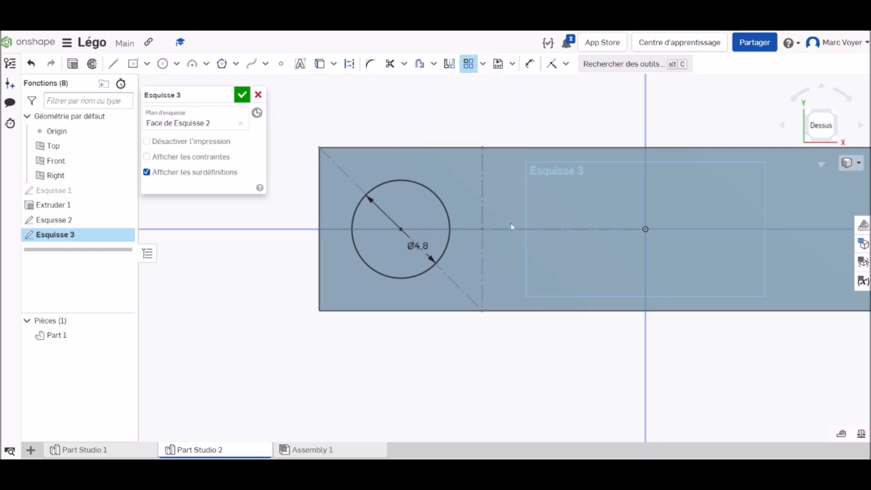
{"action": "left_click", "coordinate": [433, 196]}
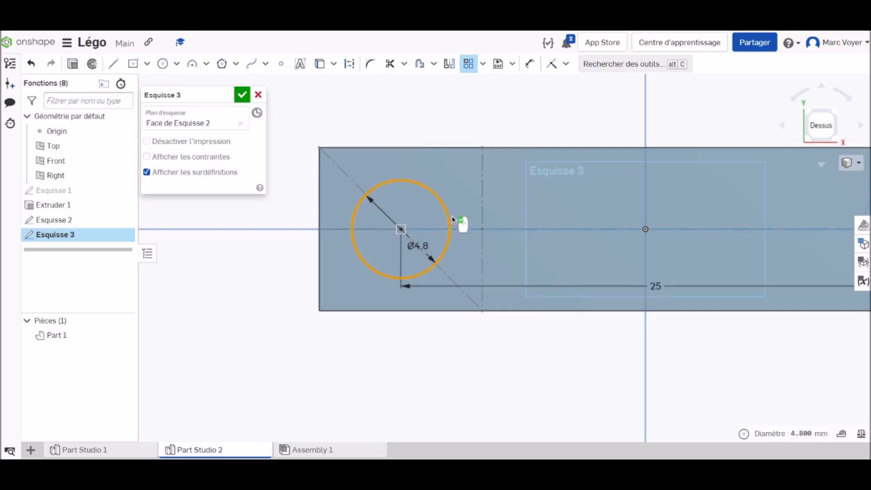
{"action": "scroll", "coordinate": [618, 346], "scroll_direction": "down", "scroll_amount": 3}
{"action": "middle_click_drag", "start_coordinate": [663, 227], "coordinate": [471, 200]}
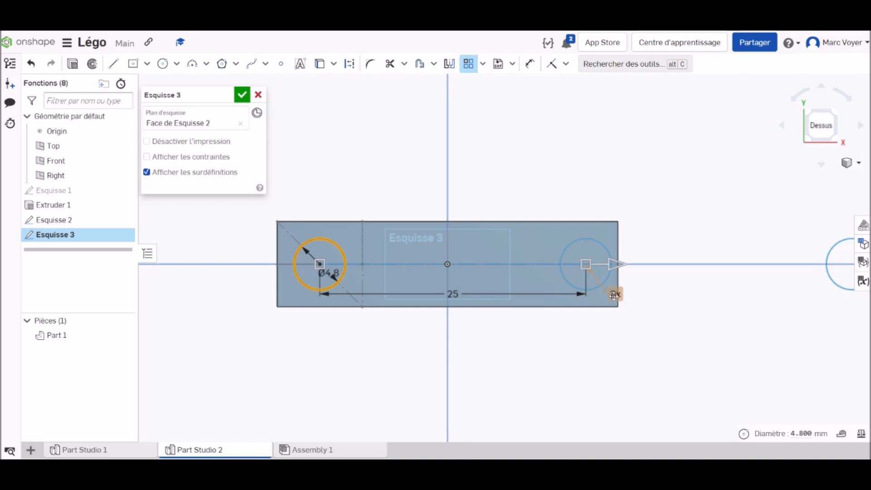
{"action": "left_click", "coordinate": [616, 296]}
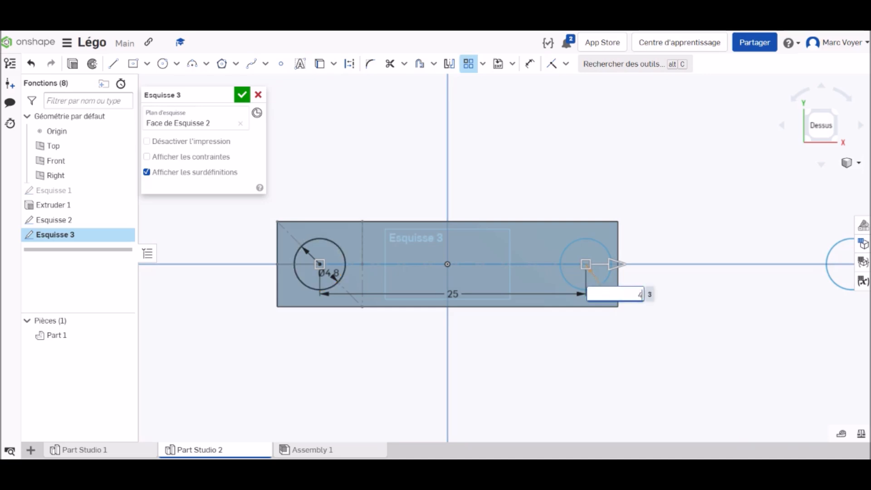
{"action": "type", "text": "4"}
{"action": "key", "text": "Return"}
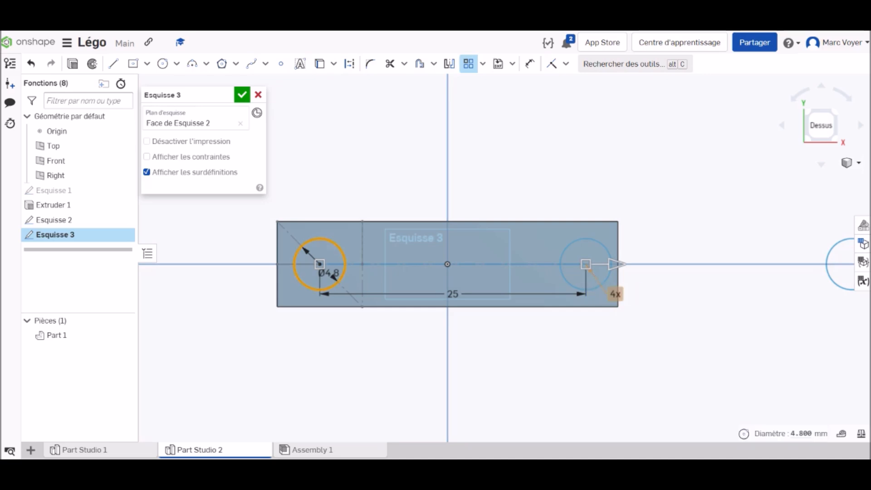
{"action": "double_click", "coordinate": [453, 294]}
{"action": "type", "text": "8"}
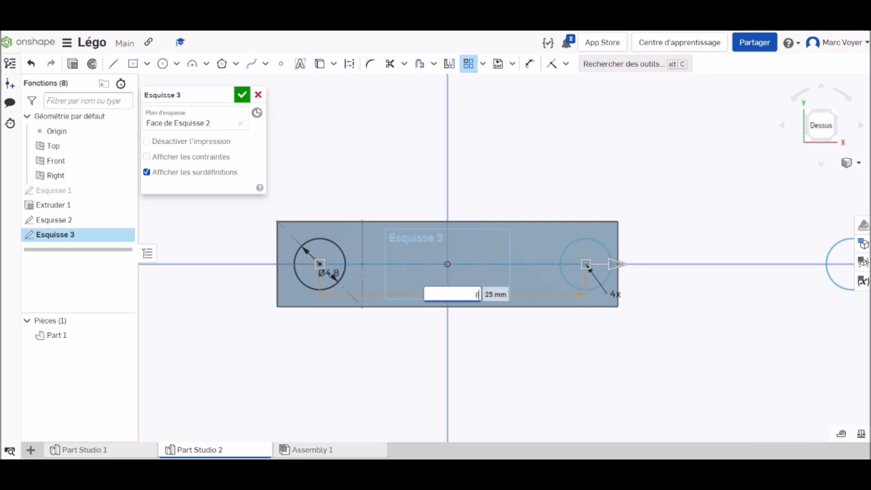
{"action": "key", "text": "Return"}
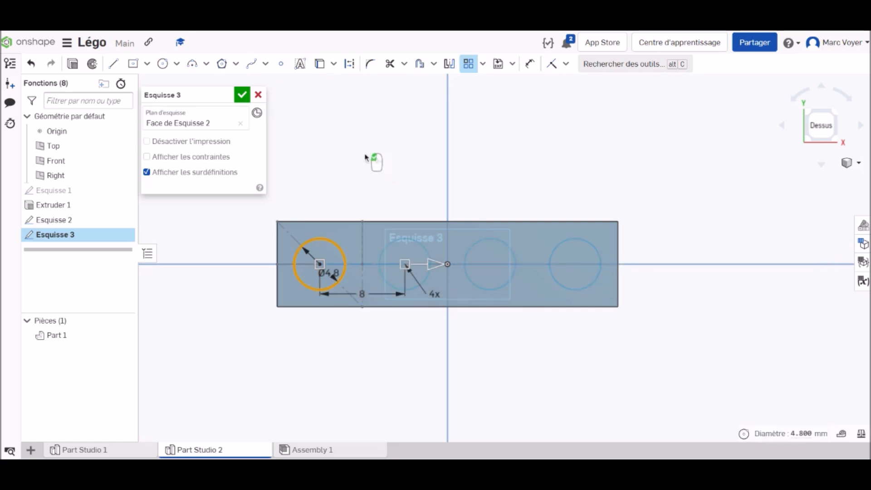
{"action": "left_click", "coordinate": [243, 95]}
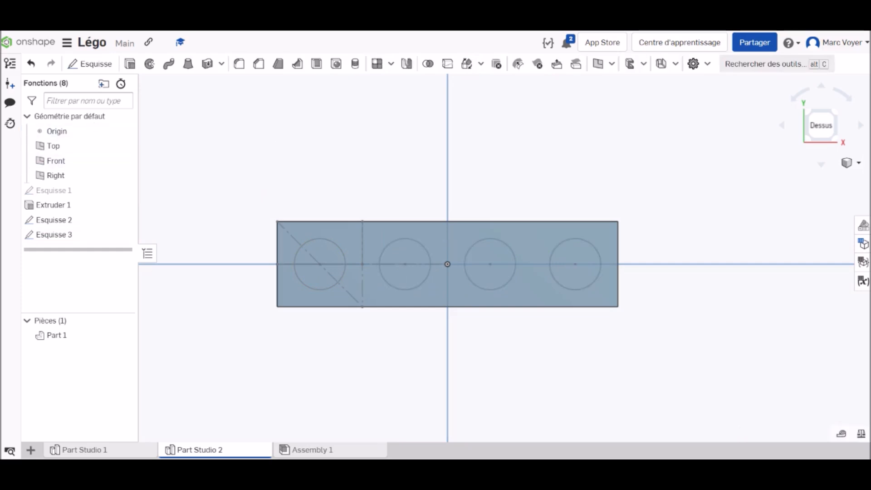
Extrude the four sketched circles 1.6 mm, added to the block, to form the studs
{"action": "left_click", "coordinate": [131, 65]}
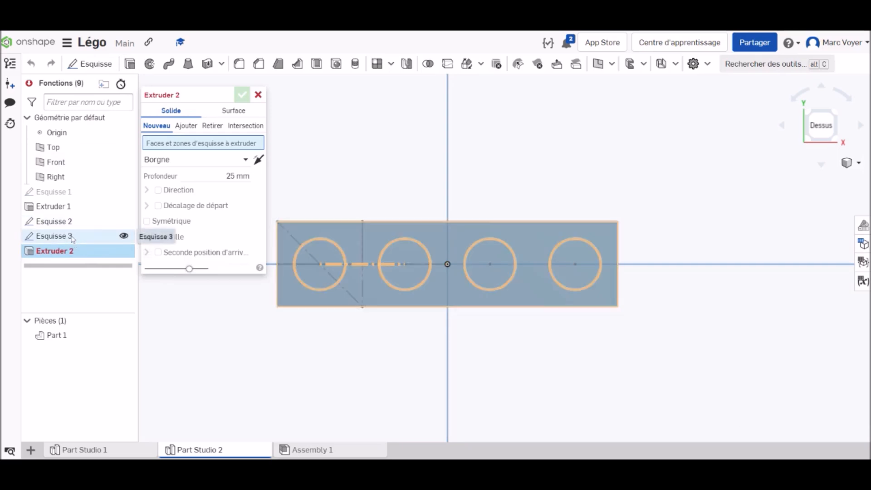
{"action": "left_click", "coordinate": [72, 236]}
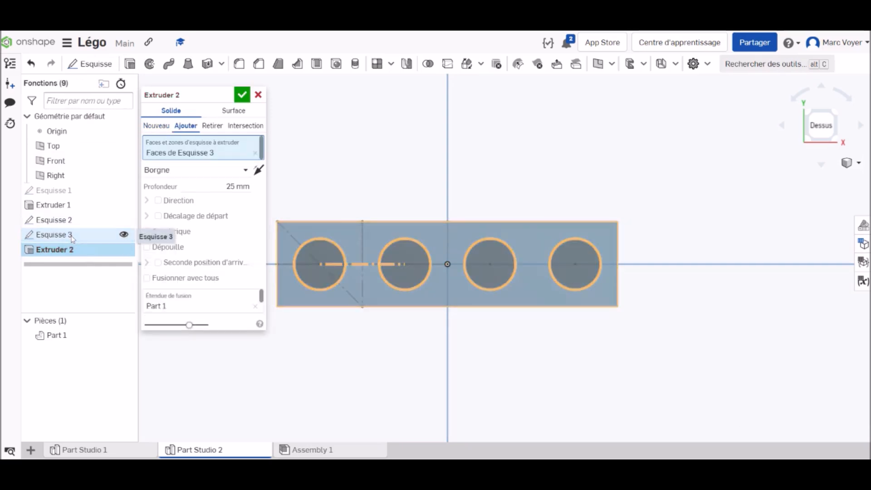
{"action": "left_click", "coordinate": [238, 186]}
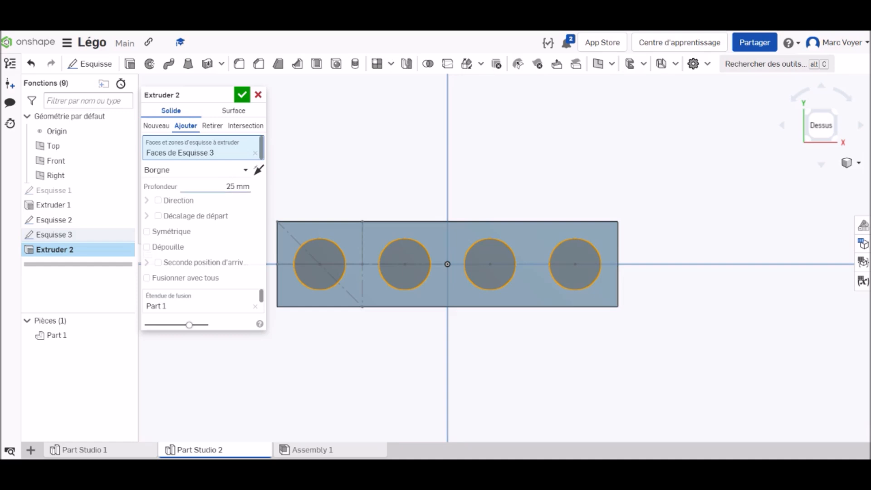
{"action": "type", "text": "1"}
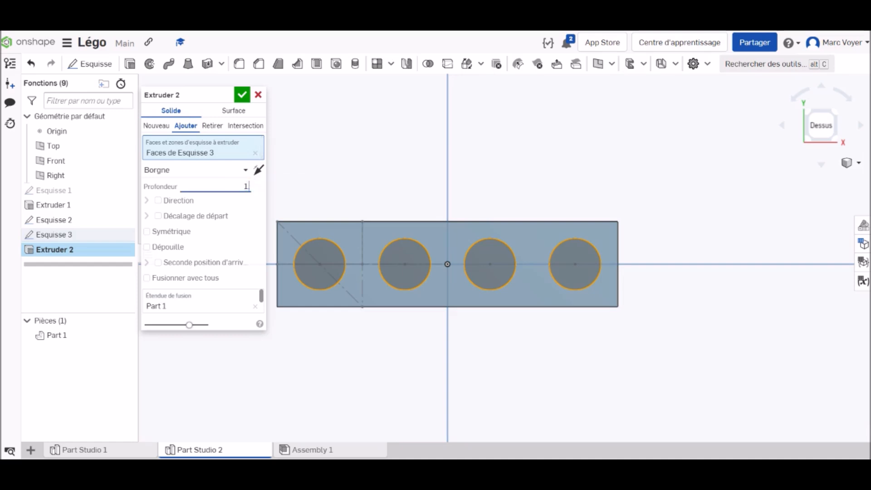
{"action": "type", "text": ".6"}
{"action": "key", "text": "Return"}
{"action": "left_click", "coordinate": [243, 95]}
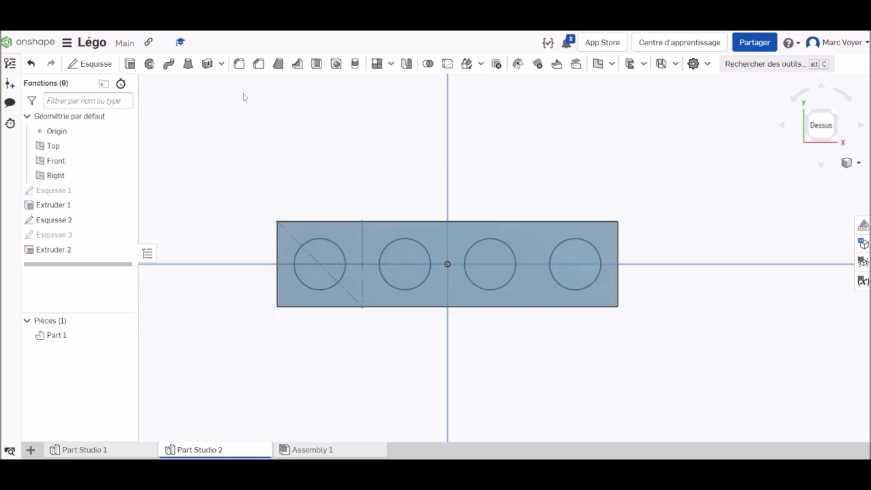
{"action": "right_click", "coordinate": [832, 132]}
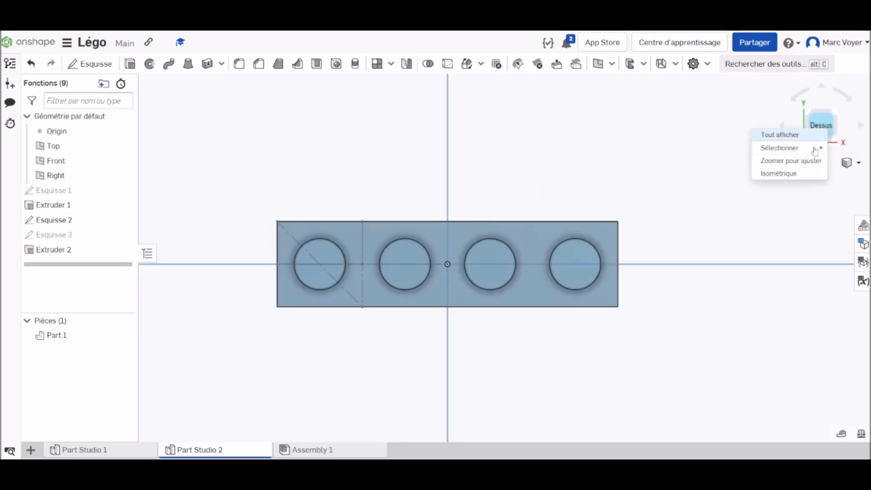
{"action": "left_click", "coordinate": [798, 176]}
{"action": "scroll", "coordinate": [527, 258], "scroll_direction": "up", "scroll_amount": 5}
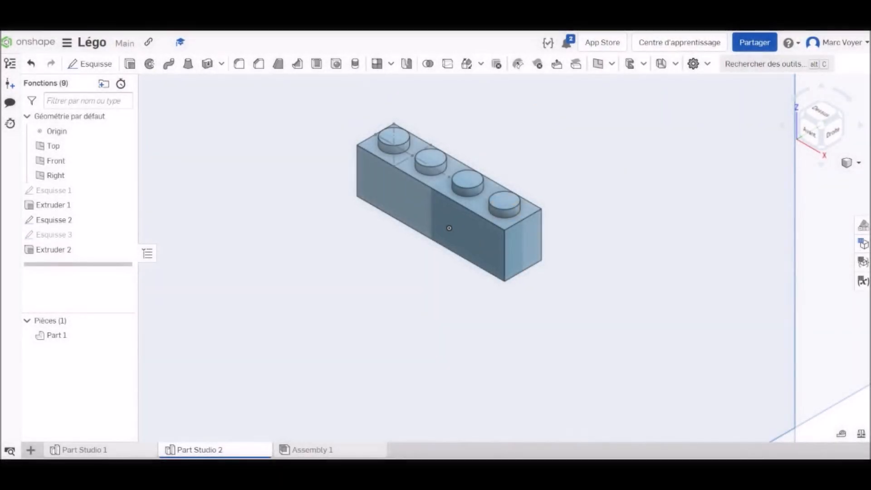
{"action": "right_click_drag", "start_coordinate": [598, 271], "coordinate": [601, 201]}
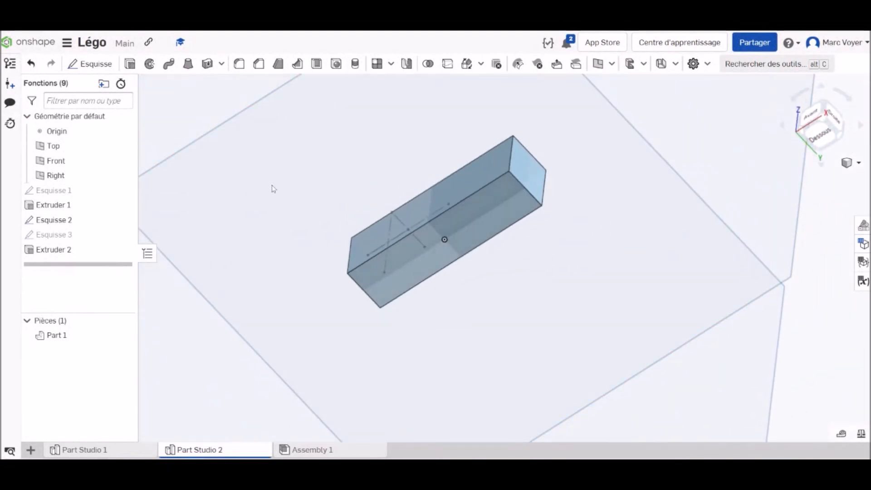
{"action": "left_click", "coordinate": [90, 63]}
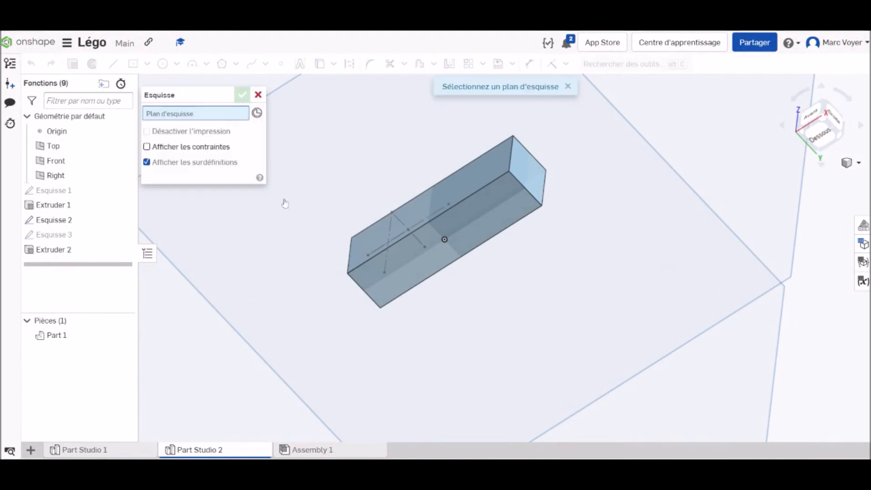
{"action": "left_click", "coordinate": [258, 95]}
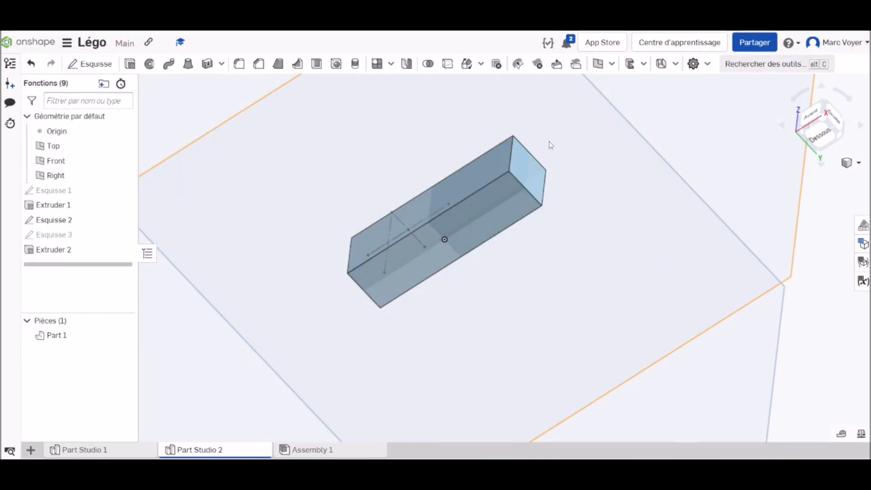
Shell the brick from its underside, removing the bottom face and leaving a wall thickness of 1.6 mm
{"action": "right_click_drag", "start_coordinate": [813, 116], "coordinate": [826, 130]}
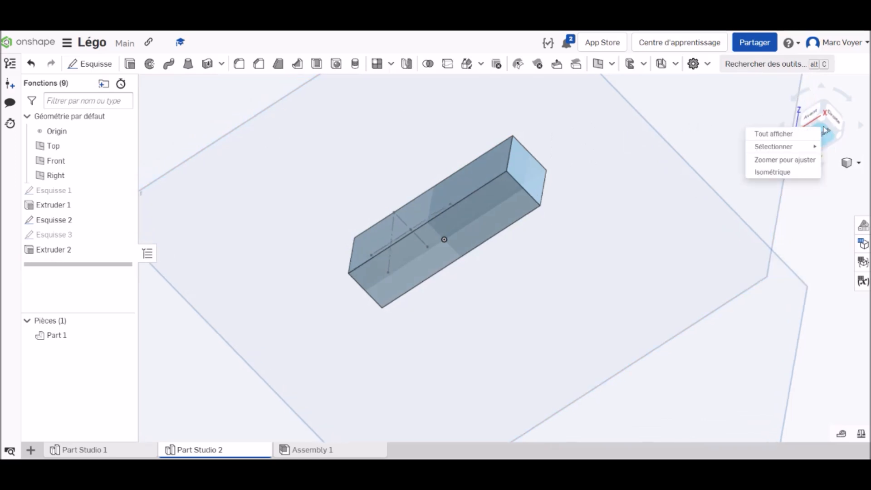
{"action": "left_click", "coordinate": [785, 173]}
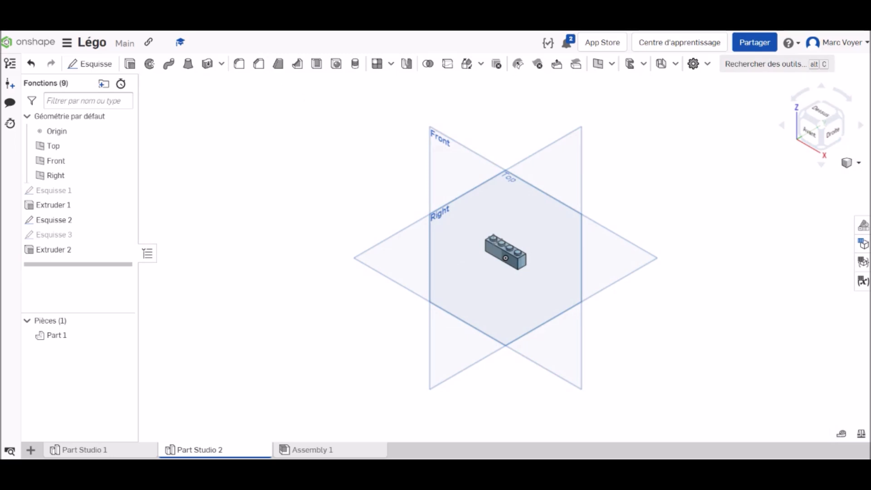
{"action": "scroll", "coordinate": [505, 238], "scroll_direction": "up", "scroll_amount": 5}
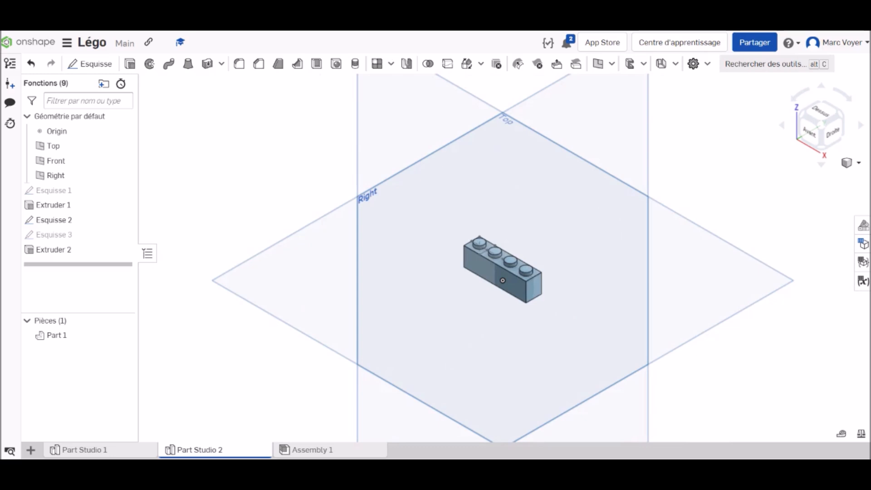
{"action": "right_click_drag", "start_coordinate": [631, 284], "coordinate": [633, 198]}
{"action": "scroll", "coordinate": [525, 290], "scroll_direction": "up", "scroll_amount": 3}
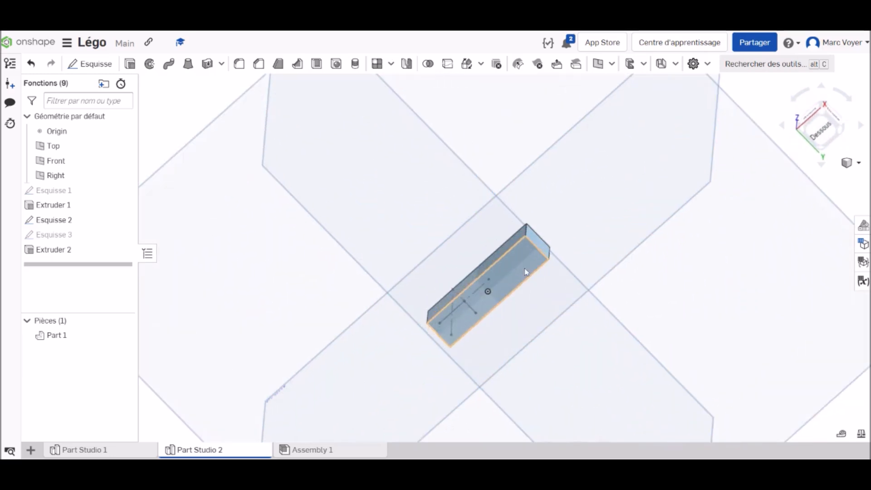
{"action": "left_click", "coordinate": [316, 64]}
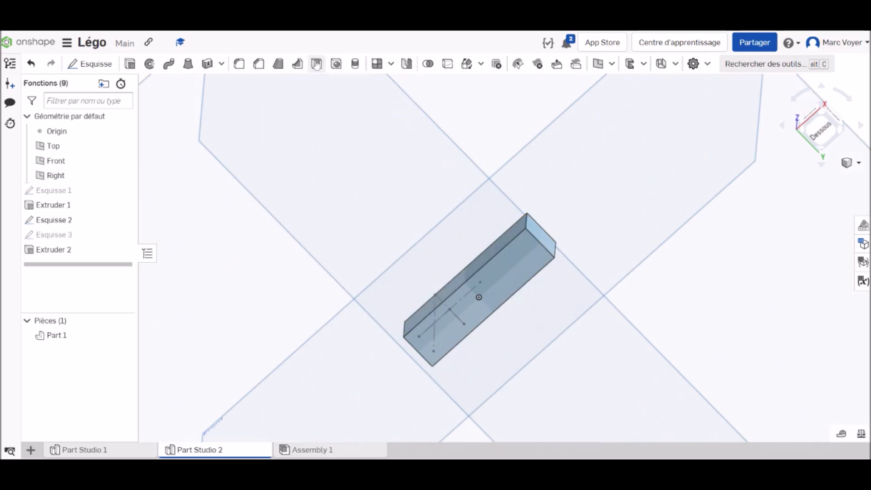
{"action": "left_click", "coordinate": [522, 261]}
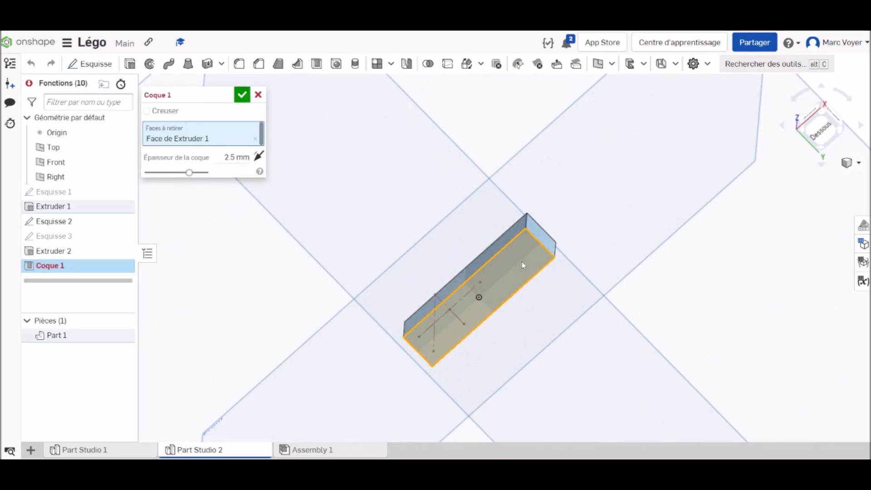
{"action": "left_click", "coordinate": [236, 157]}
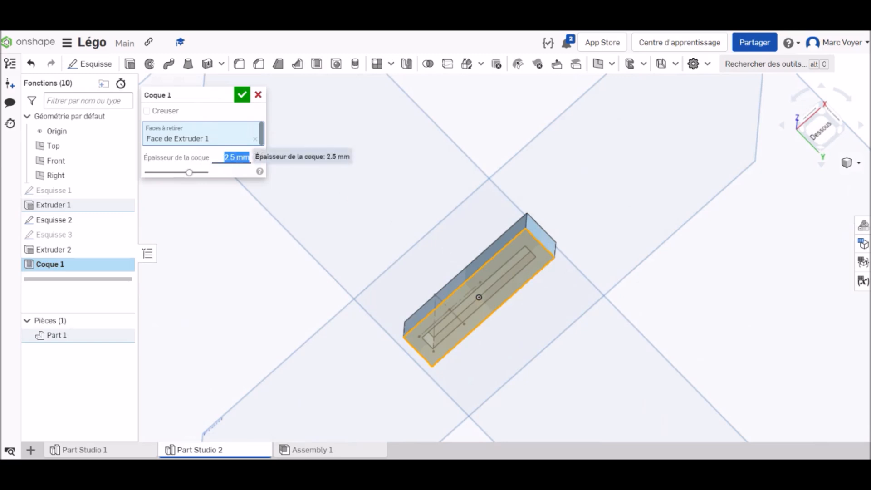
{"action": "type", "text": "1.6"}
{"action": "key", "text": "Return"}
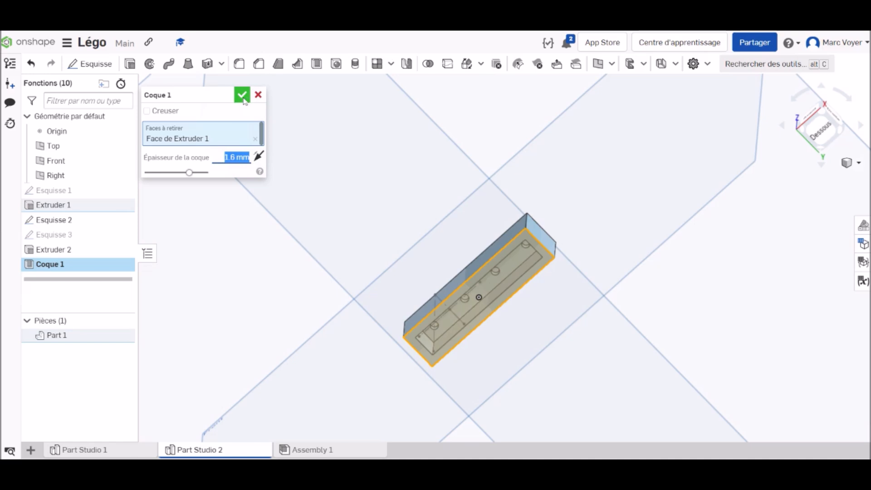
{"action": "left_click", "coordinate": [243, 95]}
{"action": "scroll", "coordinate": [511, 330], "scroll_direction": "up", "scroll_amount": 5}
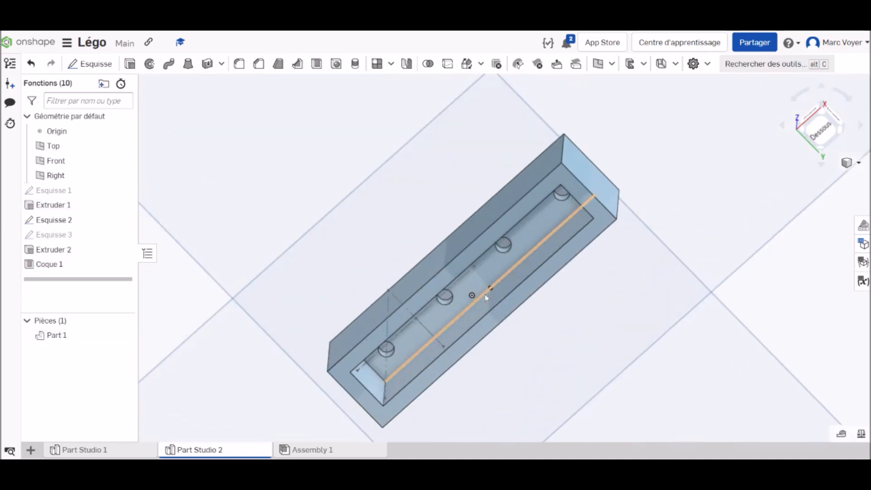
On the brick's inner face, sketch a 3.2 mm diameter circle centred midway between the first two stud recesses
{"action": "right_click_drag", "start_coordinate": [648, 317], "coordinate": [672, 300]}
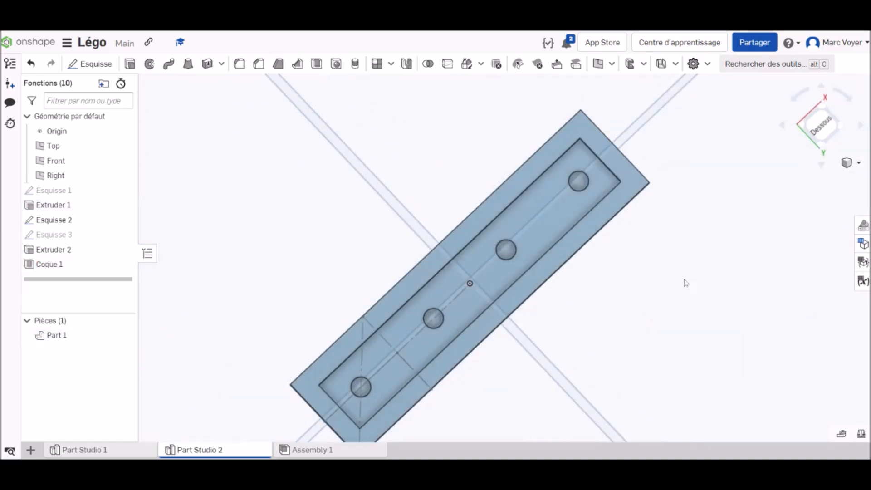
{"action": "left_click", "coordinate": [834, 134]}
{"action": "scroll", "coordinate": [502, 251], "scroll_direction": "up", "scroll_amount": 5}
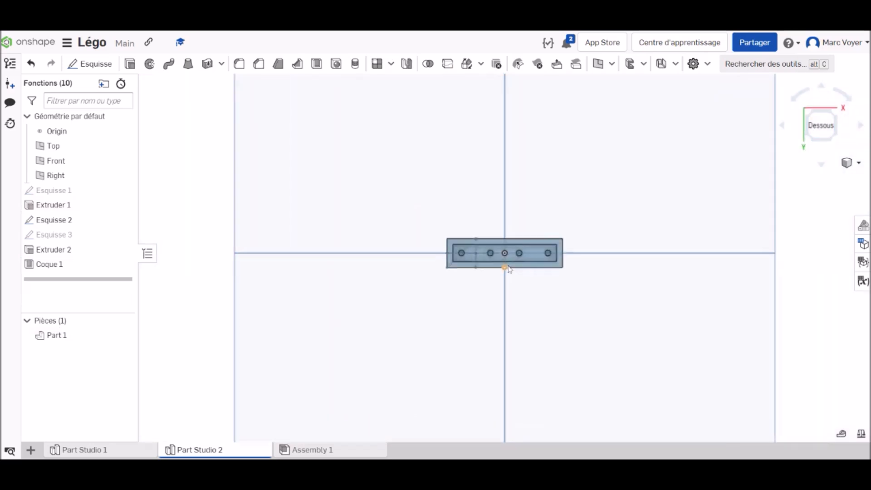
{"action": "scroll", "coordinate": [502, 249], "scroll_direction": "up", "scroll_amount": 5}
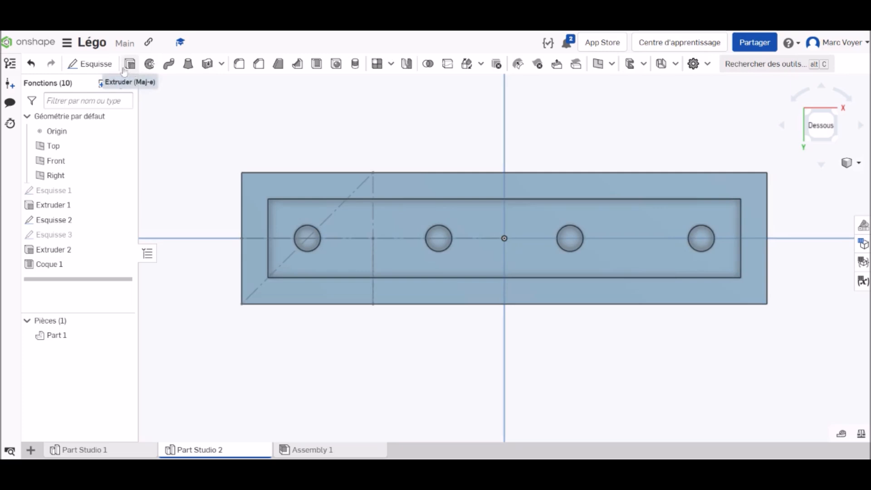
{"action": "left_click", "coordinate": [94, 64]}
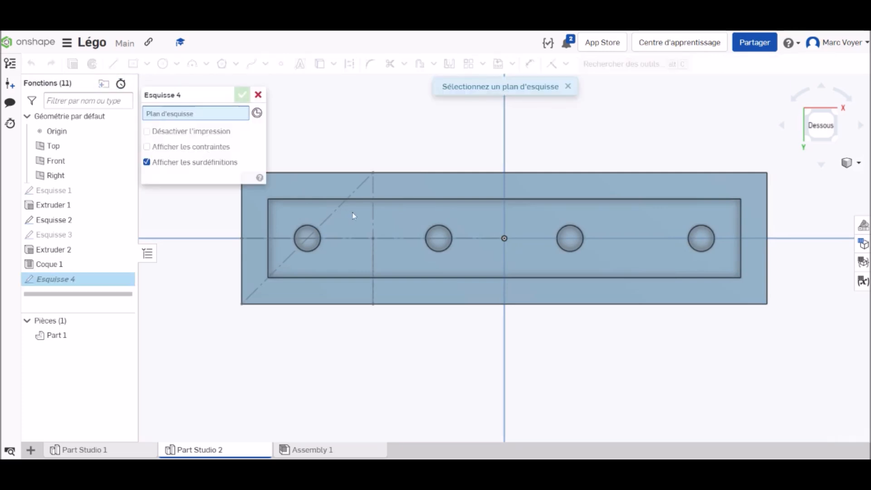
{"action": "left_click", "coordinate": [393, 215]}
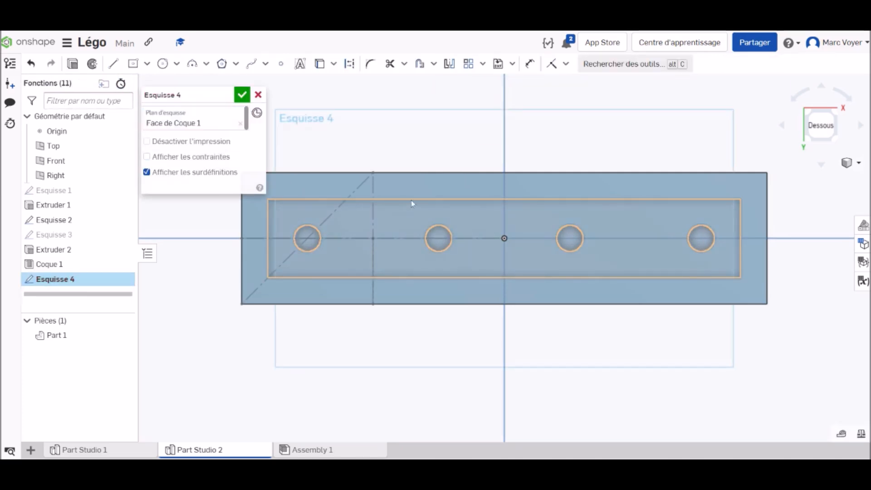
{"action": "key", "text": "c"}
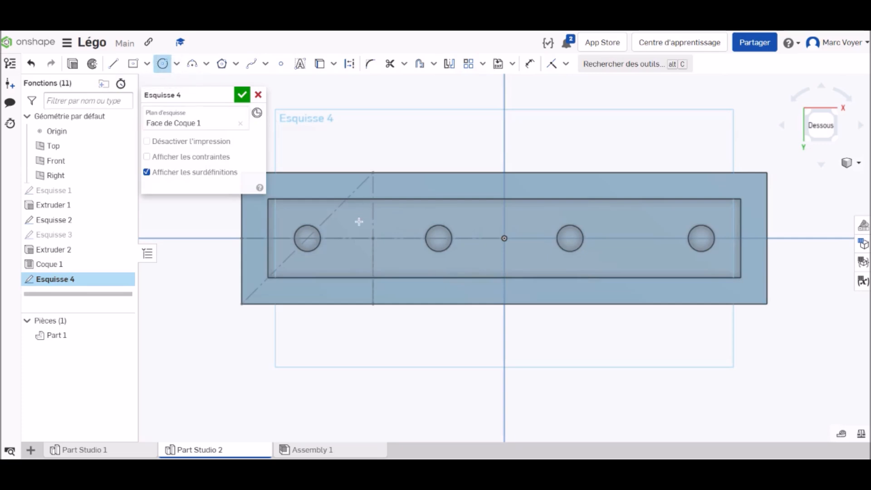
{"action": "left_click", "coordinate": [371, 237]}
{"action": "left_click", "coordinate": [395, 259]}
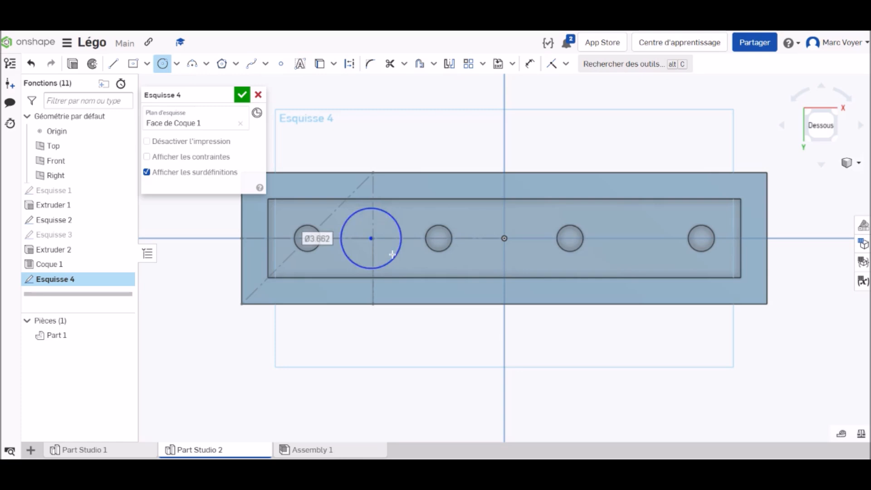
{"action": "type", "text": "3"}
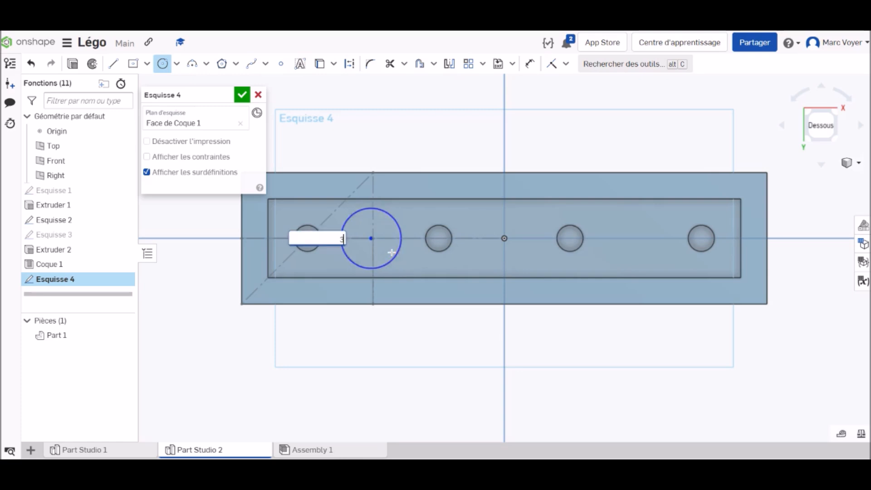
{"action": "type", "text": ".2"}
{"action": "key", "text": "Return"}
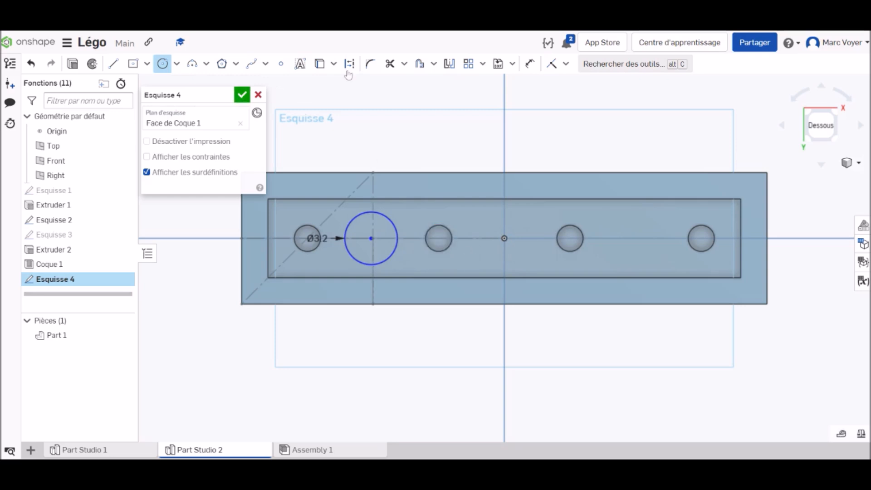
Repeat the circle in a linear pattern of 3 instances spaced 8 mm apart along the brick's length, and finish the sketch
{"action": "left_click", "coordinate": [470, 65]}
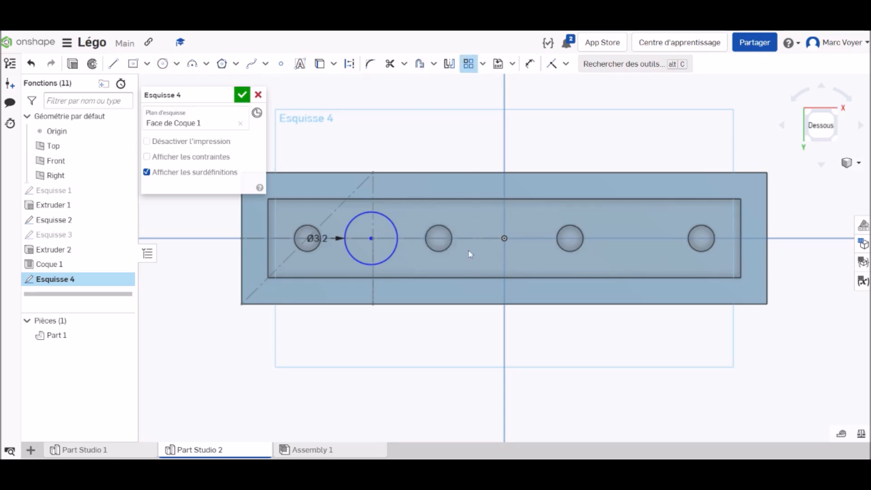
{"action": "left_click", "coordinate": [394, 227]}
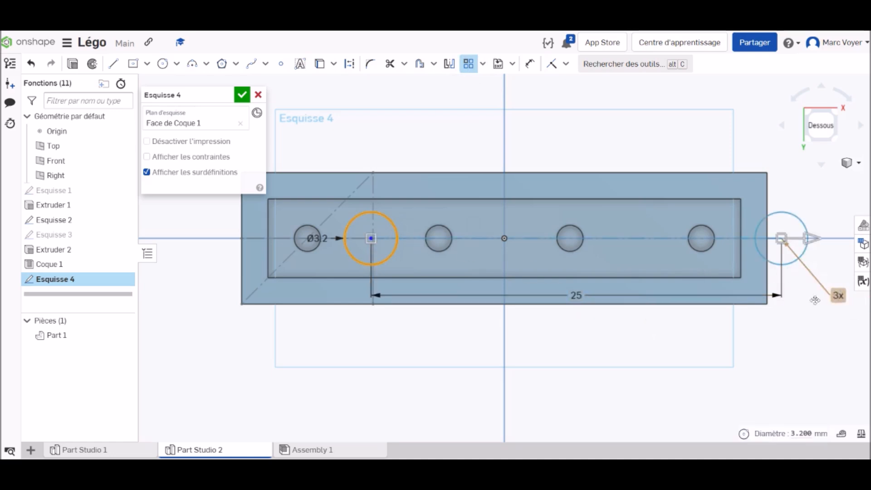
{"action": "double_click", "coordinate": [575, 295]}
{"action": "type", "text": "8"}
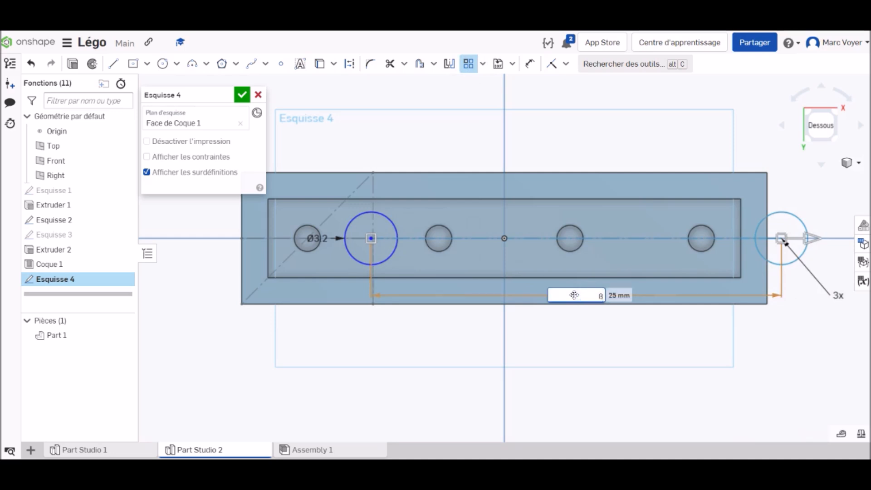
{"action": "key", "text": "Return"}
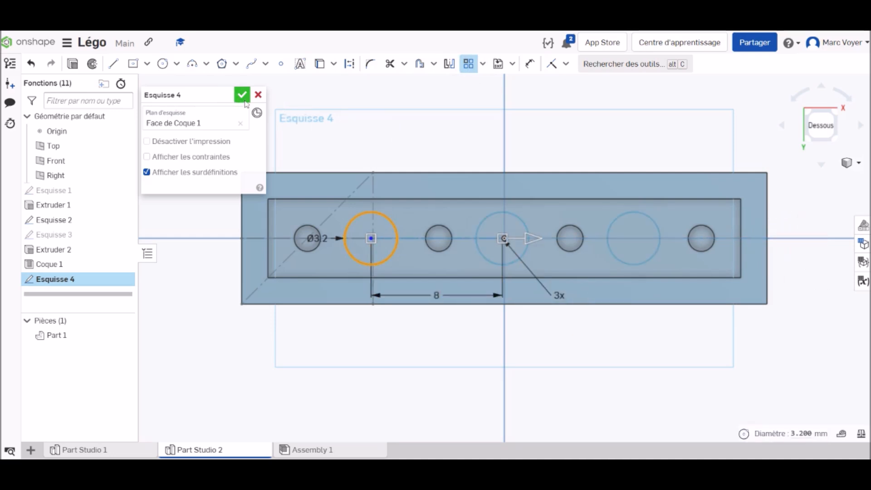
{"action": "left_click", "coordinate": [242, 95]}
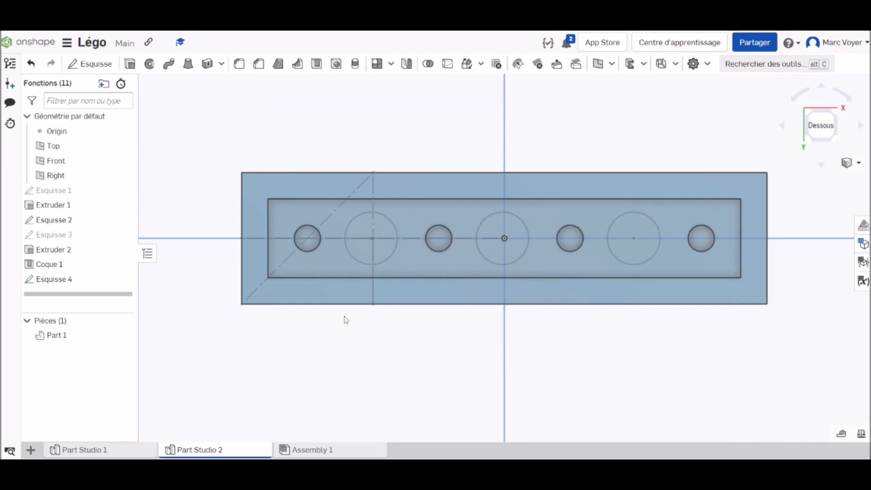
Extrude the three sketched circles up to the brick's bottom rim face, added to the brick, to form the inner posts
{"action": "scroll", "coordinate": [371, 249], "scroll_direction": "up", "scroll_amount": 2}
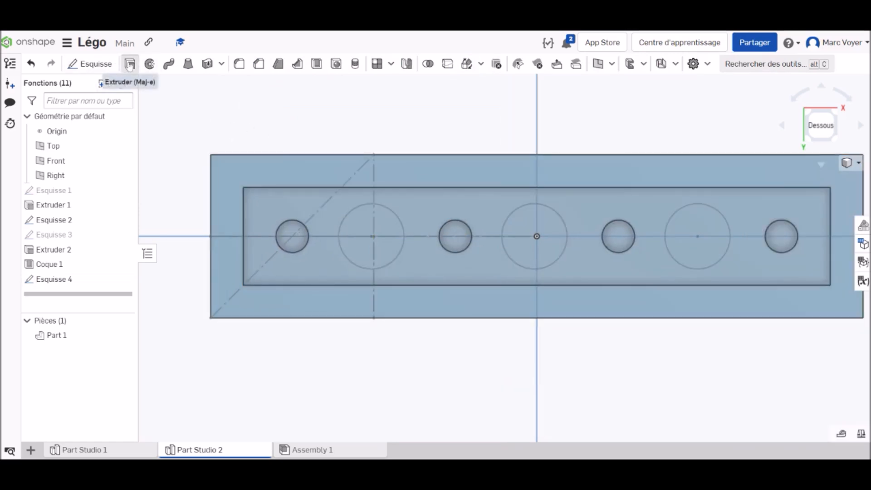
{"action": "left_click", "coordinate": [131, 64]}
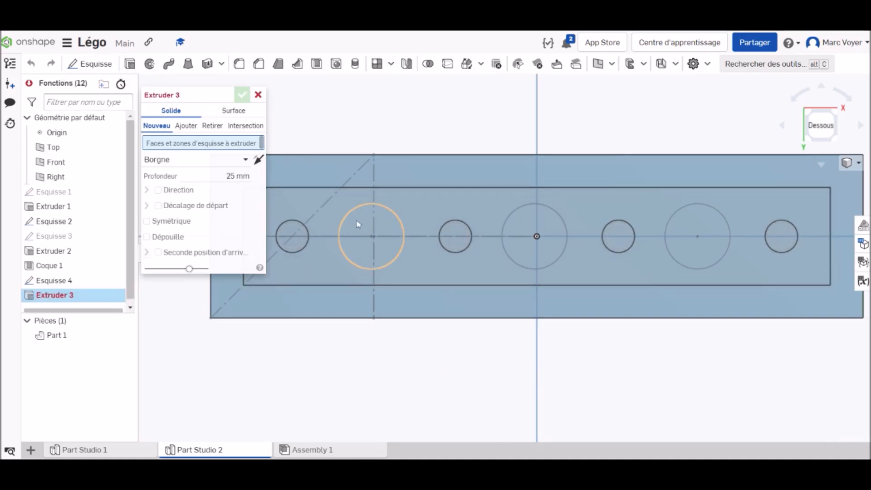
{"action": "left_click", "coordinate": [65, 281]}
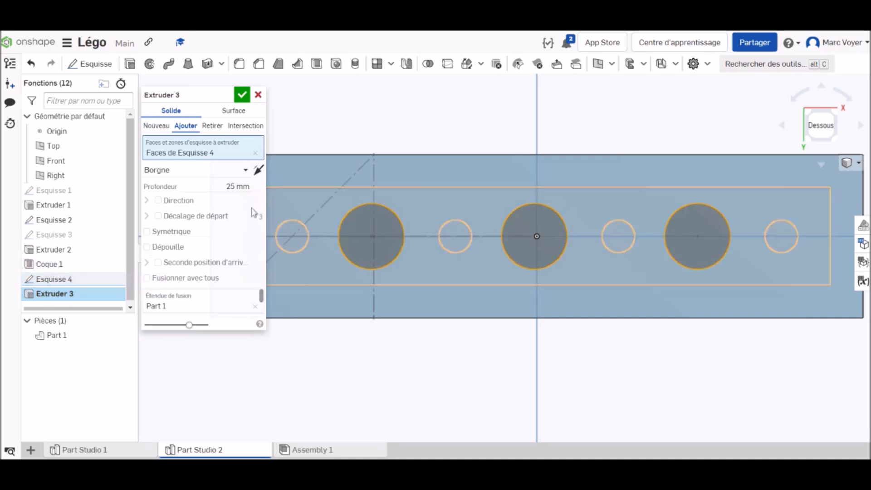
{"action": "right_click_drag", "start_coordinate": [484, 378], "coordinate": [483, 367]}
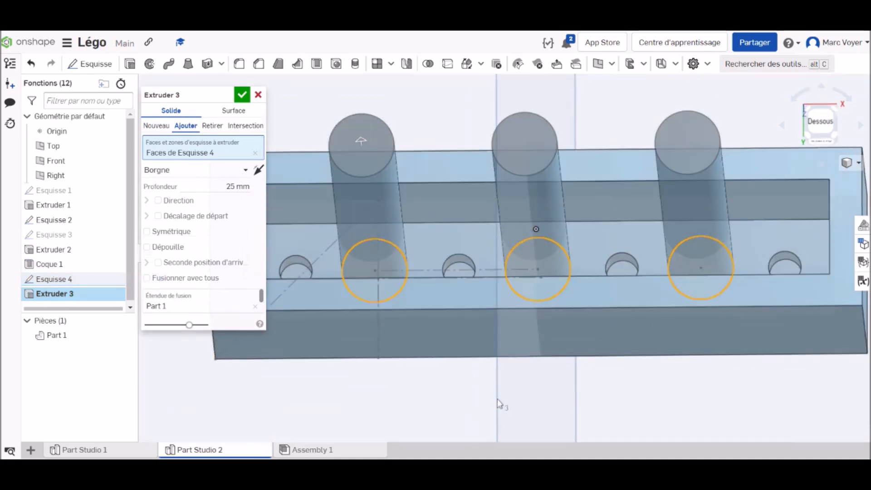
{"action": "left_click", "coordinate": [215, 171]}
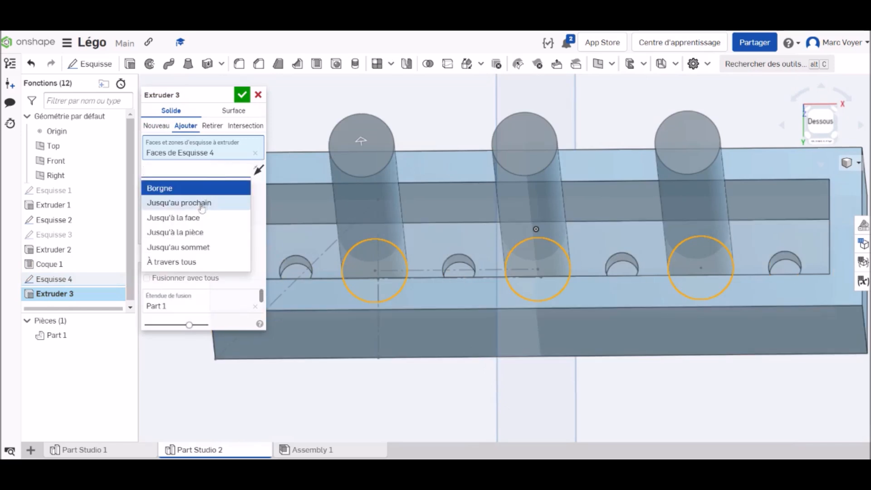
{"action": "left_click", "coordinate": [198, 218]}
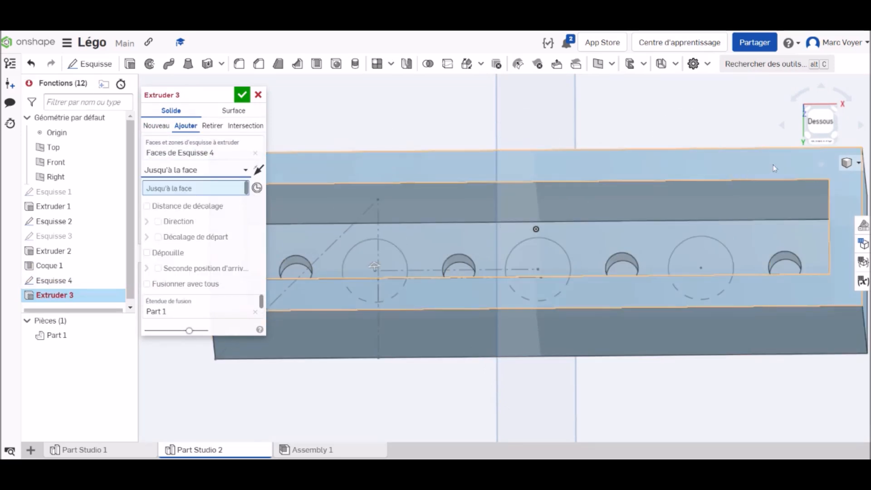
{"action": "left_click", "coordinate": [773, 165]}
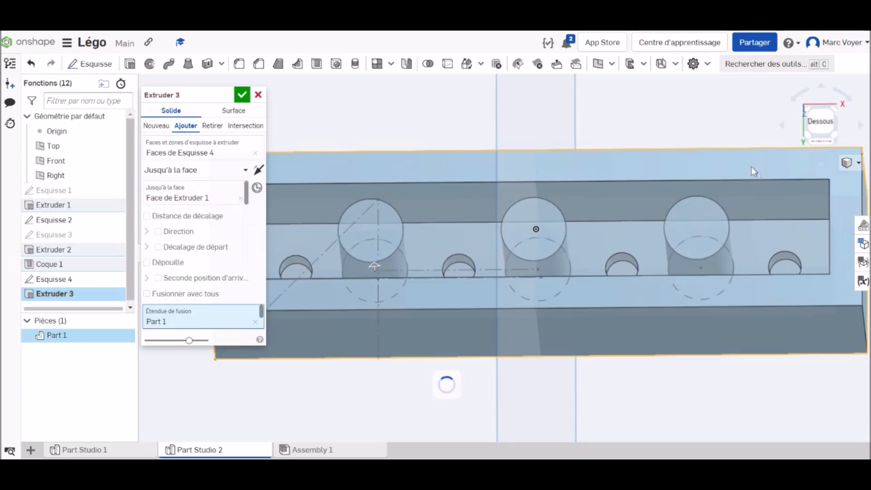
{"action": "left_click", "coordinate": [242, 94]}
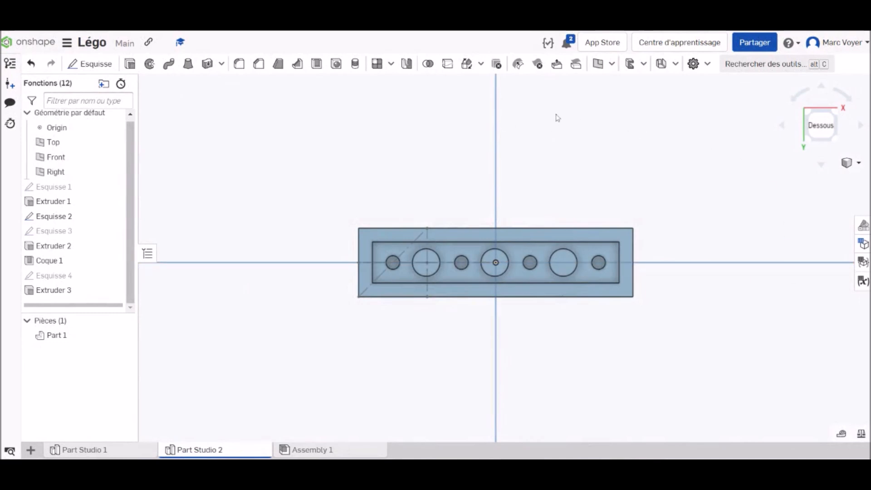
Sketch on the bottom rim face an inward offset of the brick's four outer edges by 0.1 mm, and finish the sketch
{"action": "left_click", "coordinate": [84, 66]}
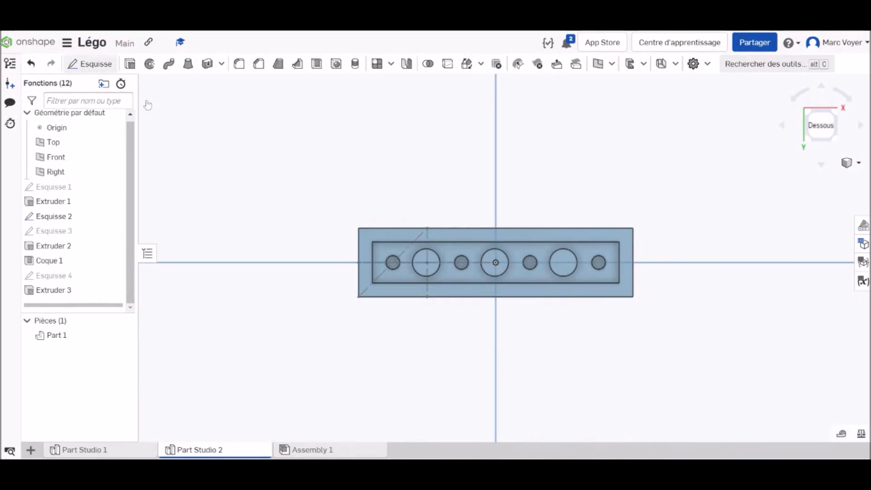
{"action": "left_click", "coordinate": [497, 232]}
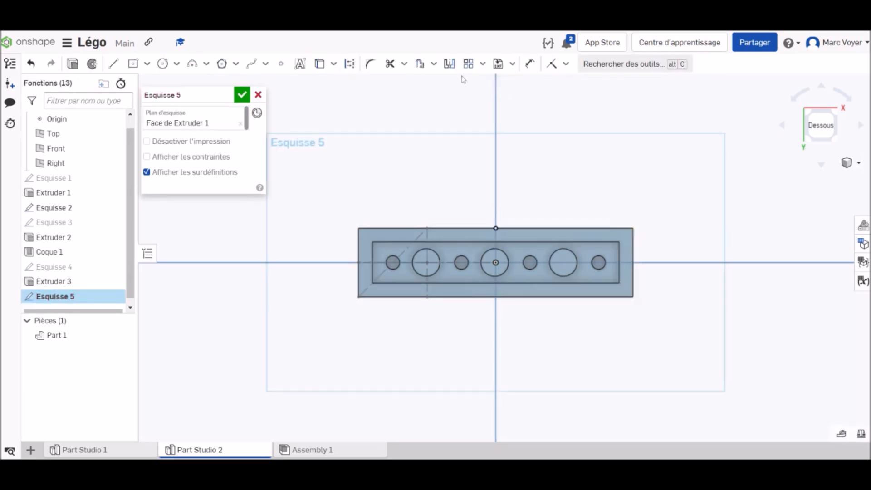
{"action": "left_click", "coordinate": [420, 66]}
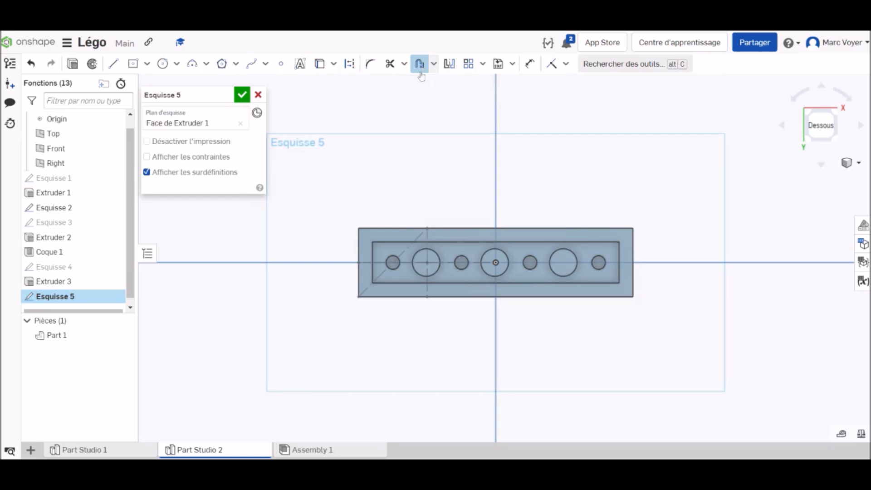
{"action": "left_click", "coordinate": [465, 228]}
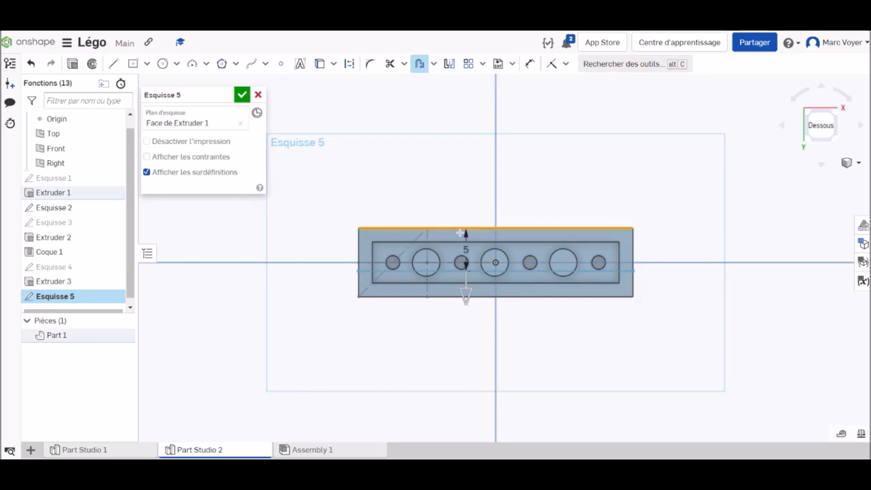
{"action": "left_click", "coordinate": [358, 250]}
{"action": "left_click", "coordinate": [461, 297]}
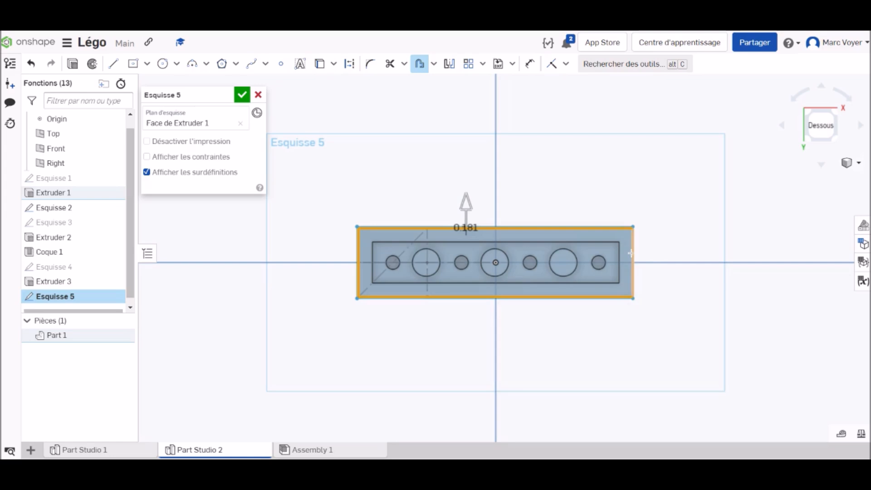
{"action": "left_click", "coordinate": [633, 251]}
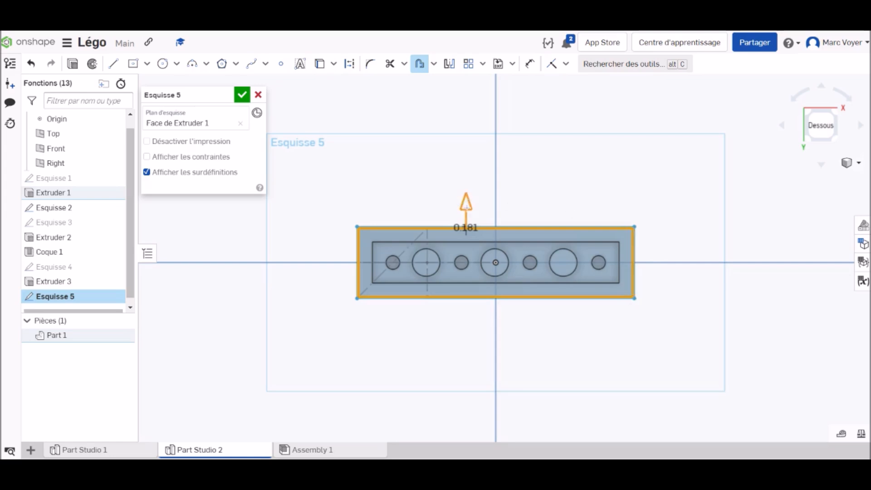
{"action": "scroll", "coordinate": [466, 207], "scroll_direction": "up", "scroll_amount": 3}
{"action": "left_click", "coordinate": [464, 222]}
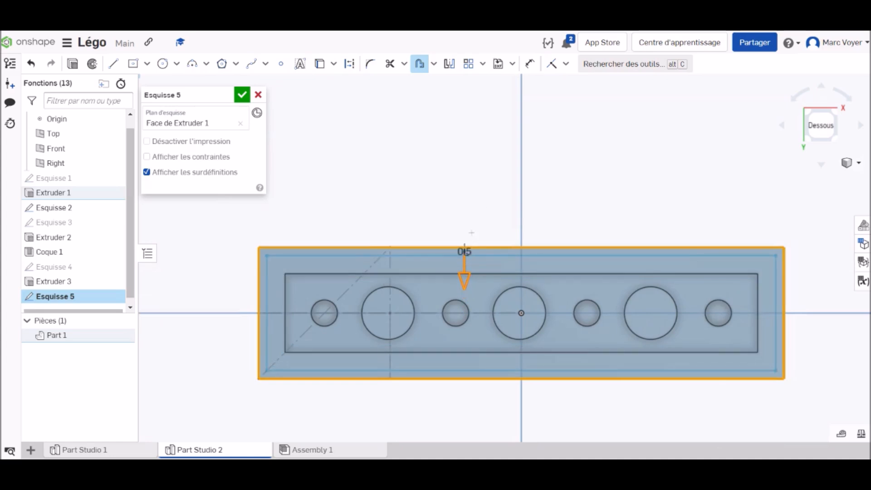
{"action": "left_click_drag", "start_coordinate": [474, 230], "coordinate": [478, 226]}
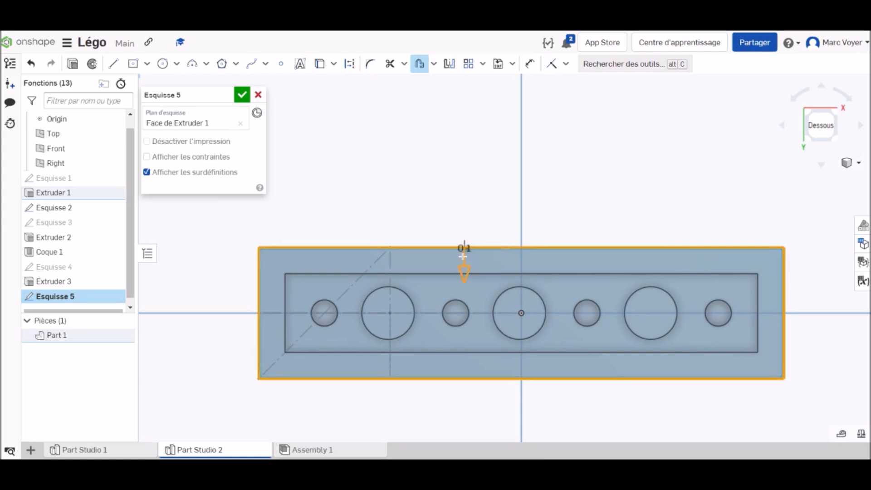
{"action": "scroll", "coordinate": [464, 257], "scroll_direction": "up", "scroll_amount": 8}
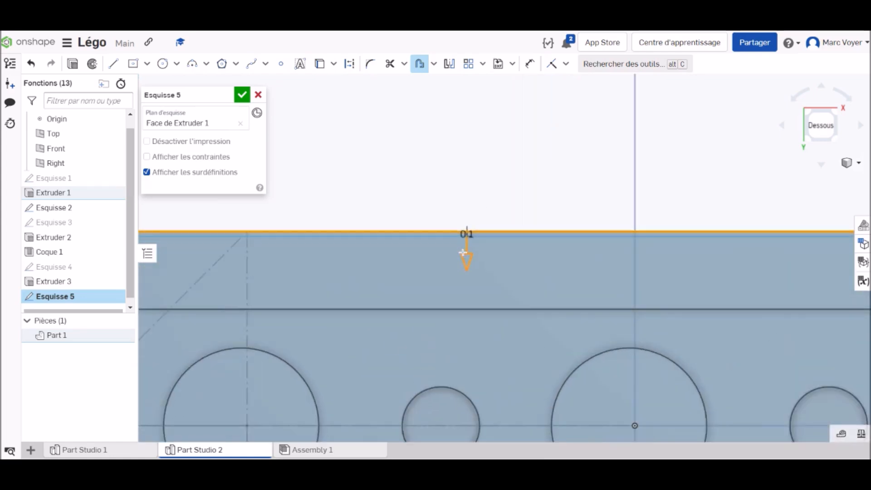
{"action": "left_click", "coordinate": [243, 95]}
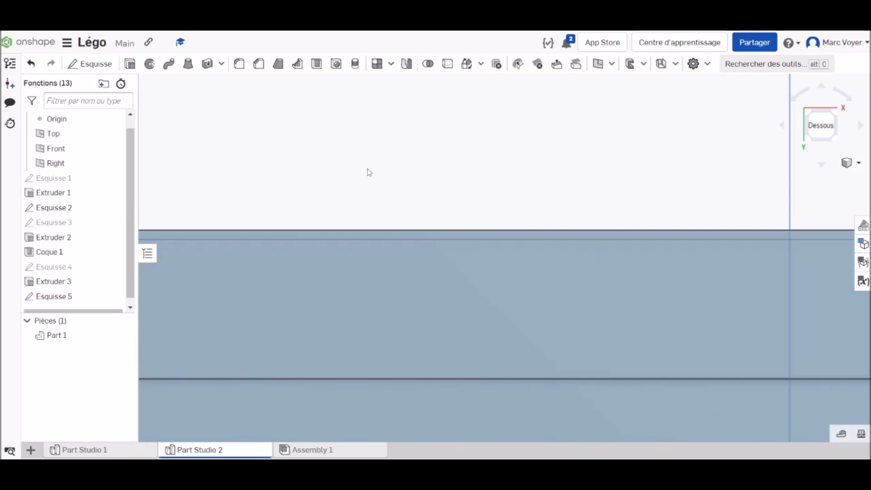
Extrude the narrow border between the brick's outer edges and the sketched offset as a removal through all of the part
{"action": "scroll", "coordinate": [490, 241], "scroll_direction": "down", "scroll_amount": 5}
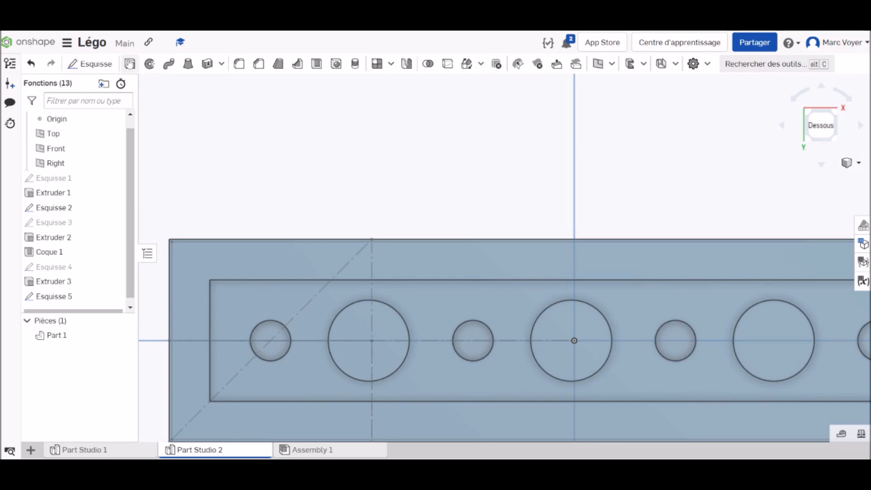
{"action": "key", "text": "shift+e"}
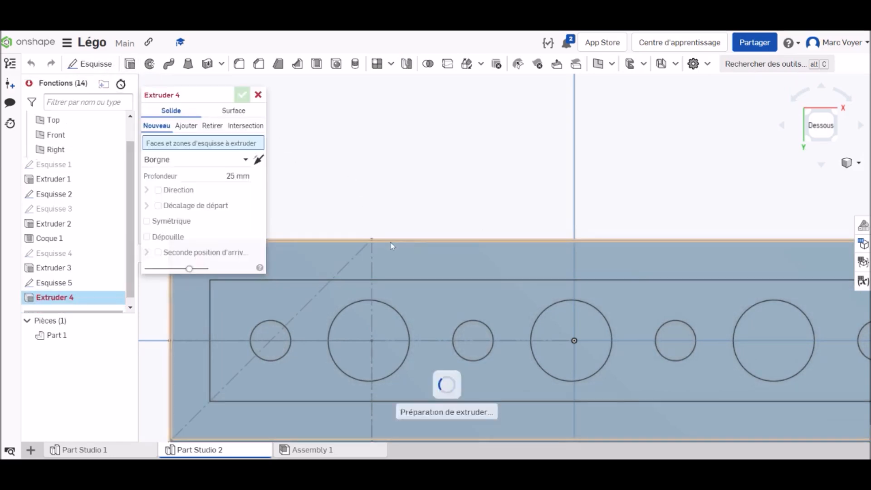
{"action": "left_click", "coordinate": [392, 241]}
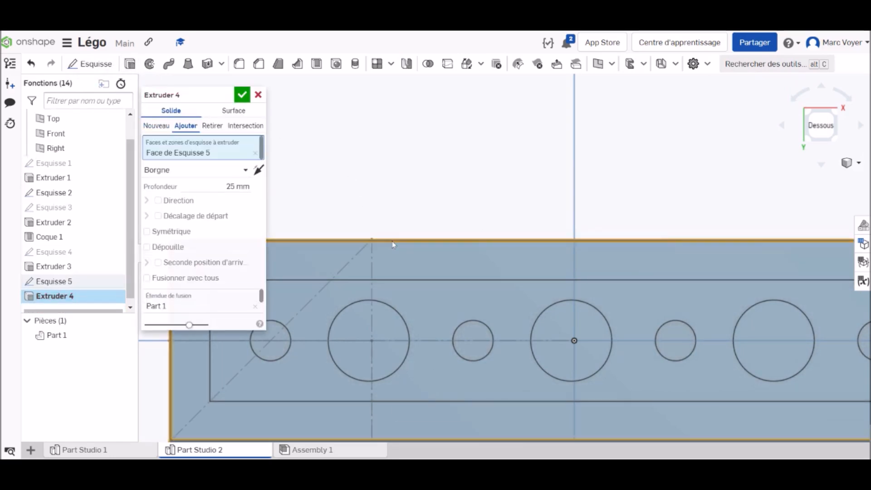
{"action": "left_click", "coordinate": [217, 127]}
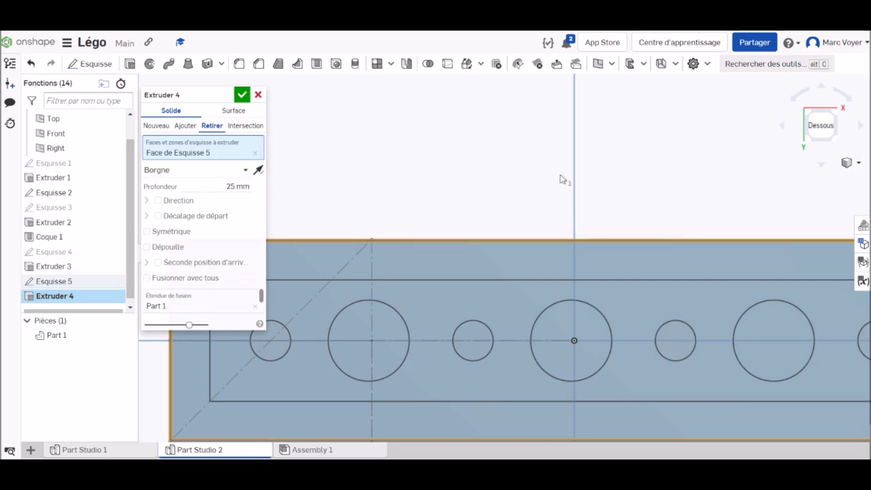
{"action": "left_click", "coordinate": [221, 171]}
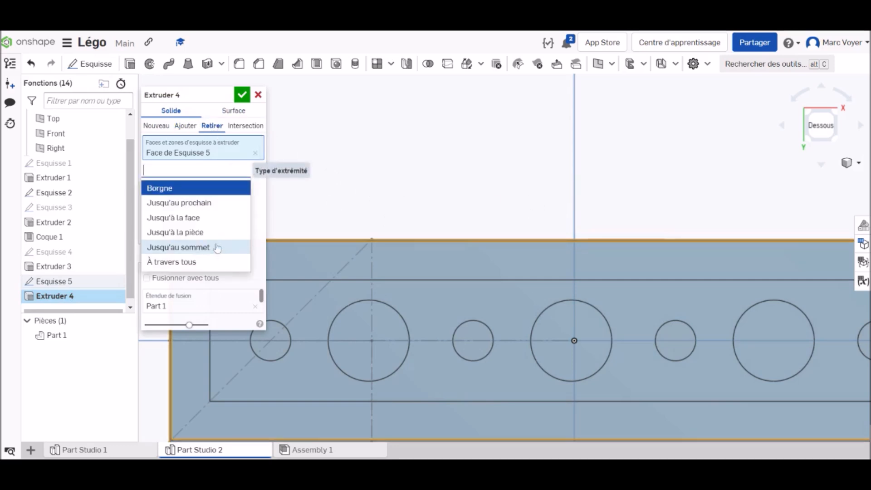
{"action": "left_click", "coordinate": [183, 262]}
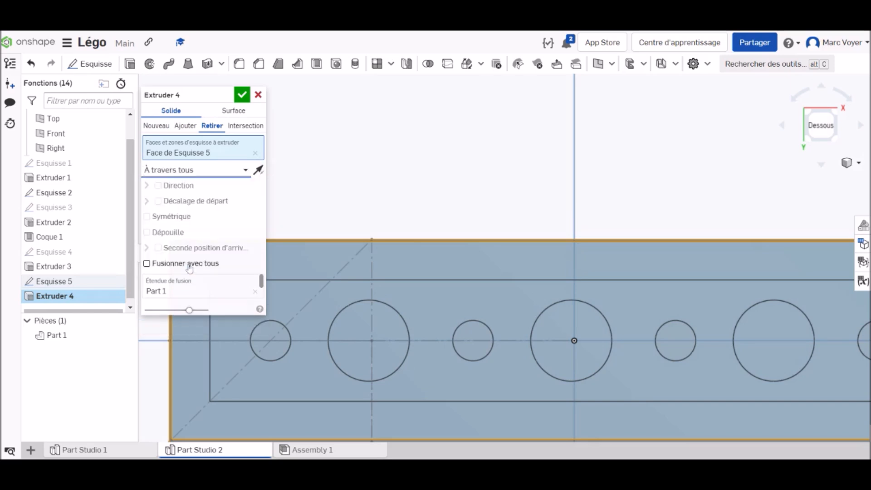
{"action": "left_click", "coordinate": [241, 95]}
Rename the finished four-stud brick part as 1 x 4
{"action": "right_click_drag", "start_coordinate": [706, 147], "coordinate": [635, 199]}
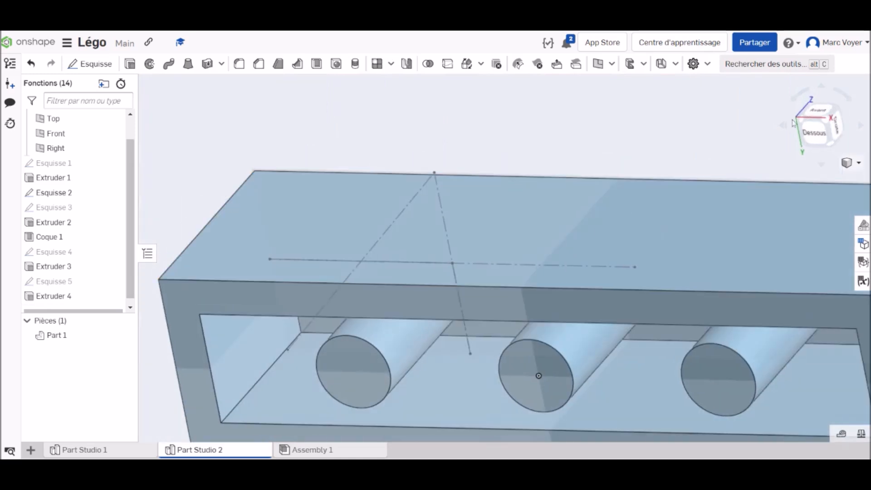
{"action": "right_click", "coordinate": [817, 123]}
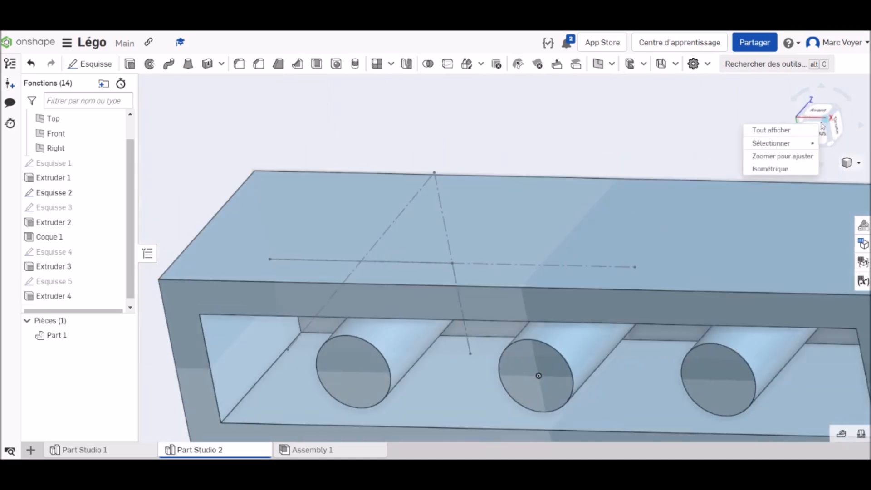
{"action": "left_click", "coordinate": [779, 169]}
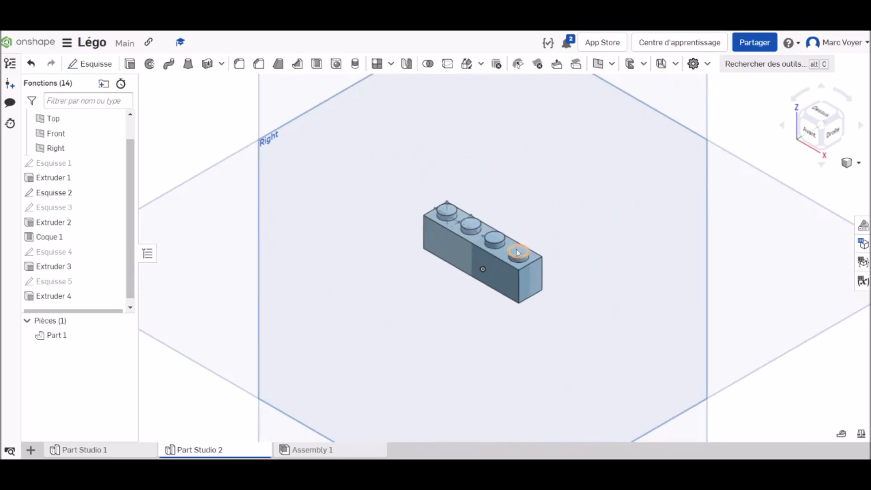
{"action": "left_click", "coordinate": [76, 338]}
{"action": "right_click", "coordinate": [76, 339]}
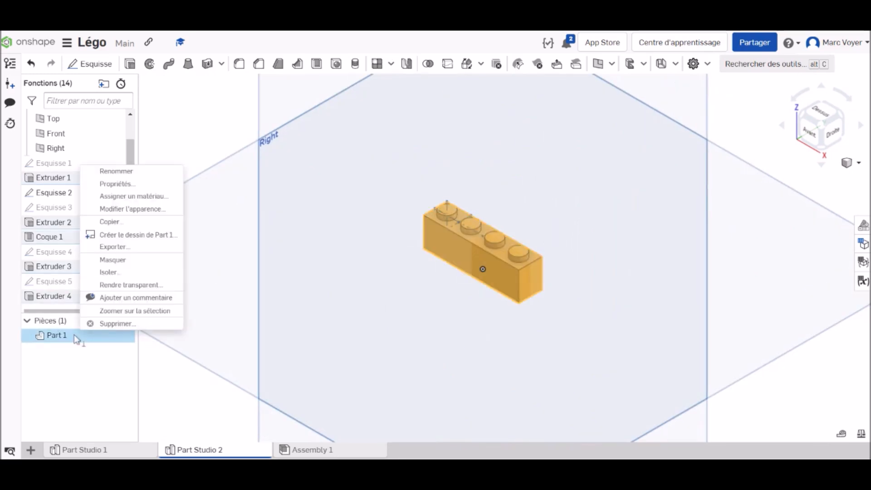
{"action": "left_click", "coordinate": [131, 172]}
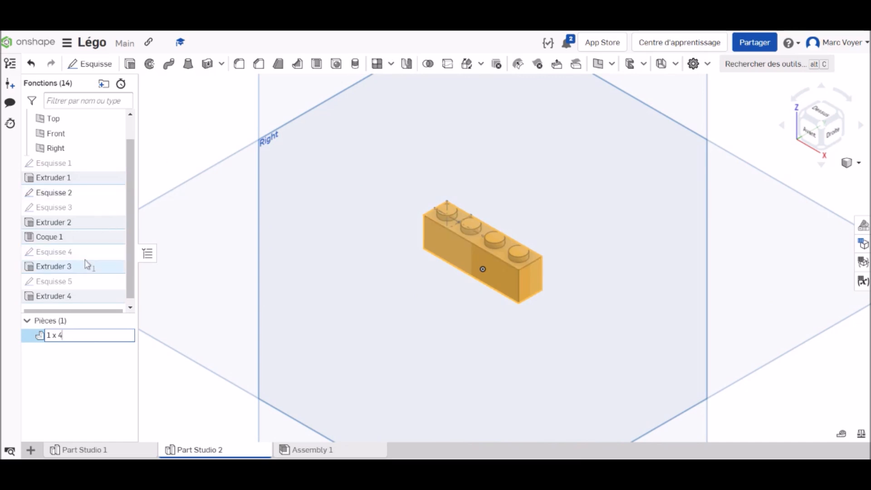
{"action": "key", "text": "Return"}
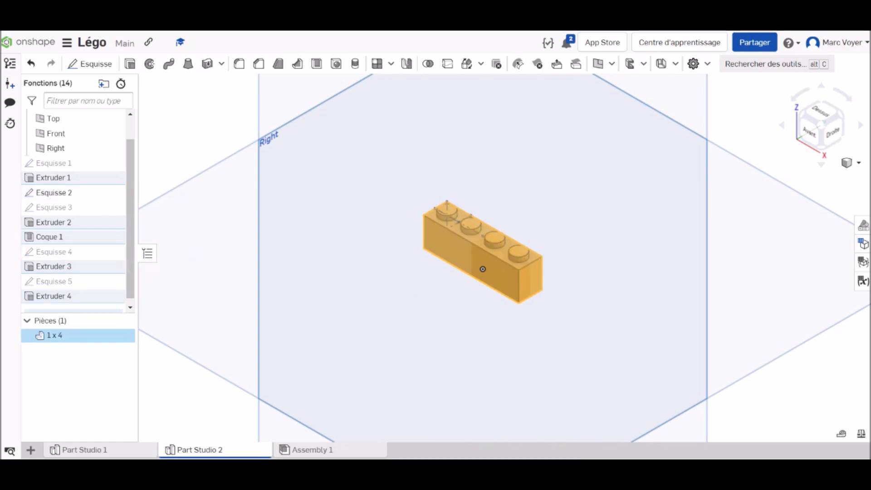
Change the appearance of the 1 x 4 part to blue, colour 3B61B4
{"action": "right_click", "coordinate": [80, 339]}
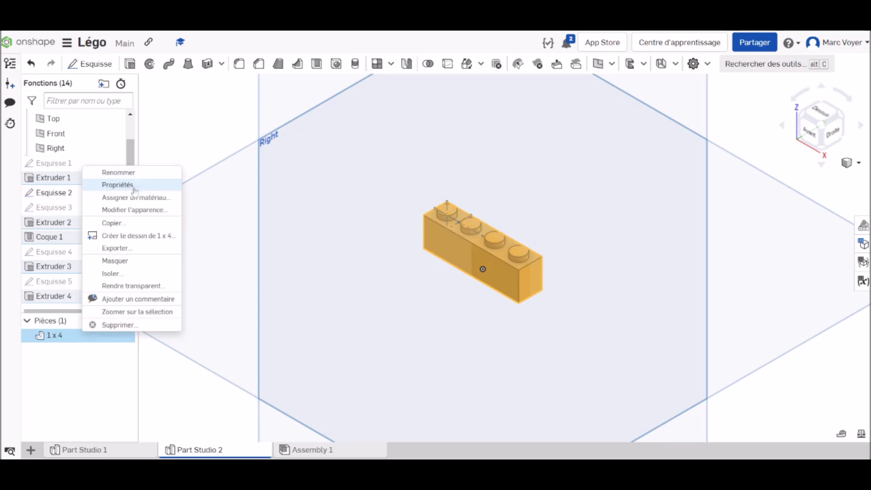
{"action": "left_click", "coordinate": [135, 210]}
{"action": "left_click", "coordinate": [200, 254]}
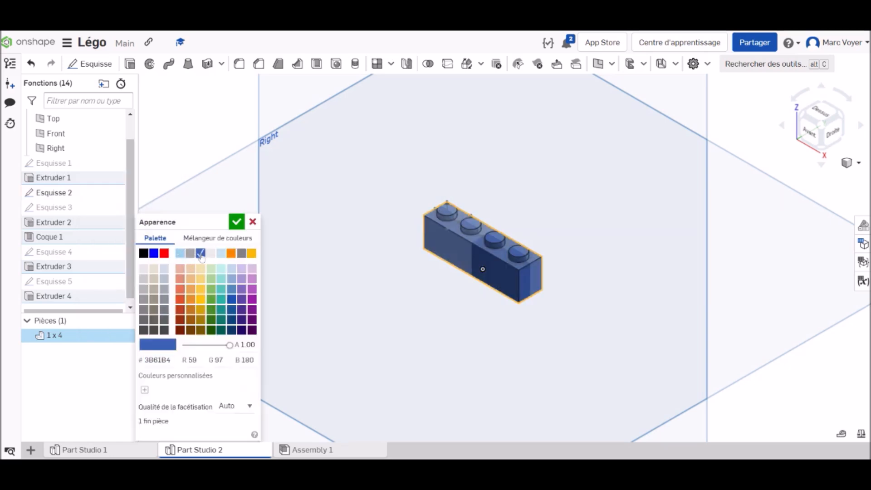
{"action": "left_click", "coordinate": [237, 222]}
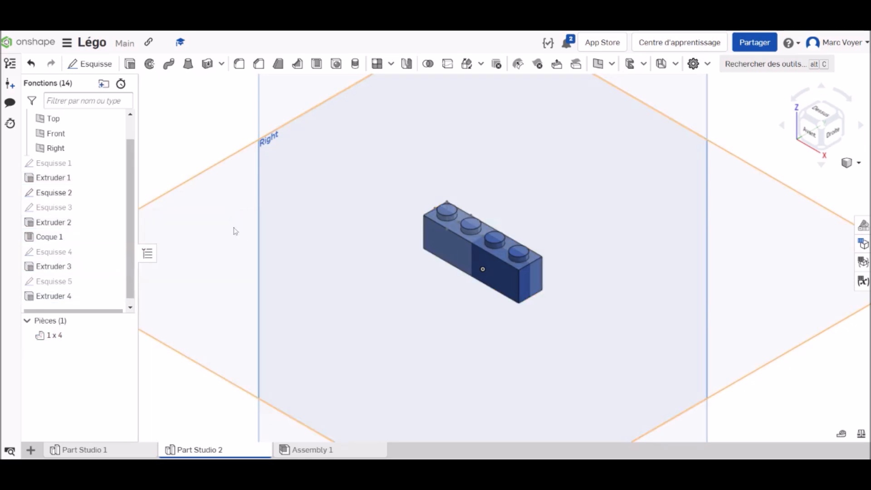
Create a new Part Studio in the document for the next brick
{"action": "scroll", "coordinate": [560, 196], "scroll_direction": "up", "scroll_amount": 3}
{"action": "scroll", "coordinate": [558, 205], "scroll_direction": "down", "scroll_amount": 3}
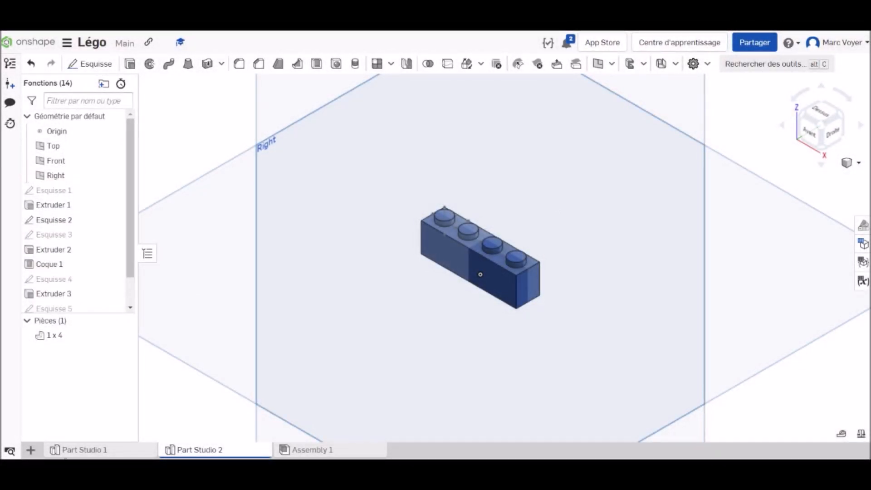
{"action": "left_click", "coordinate": [31, 450]}
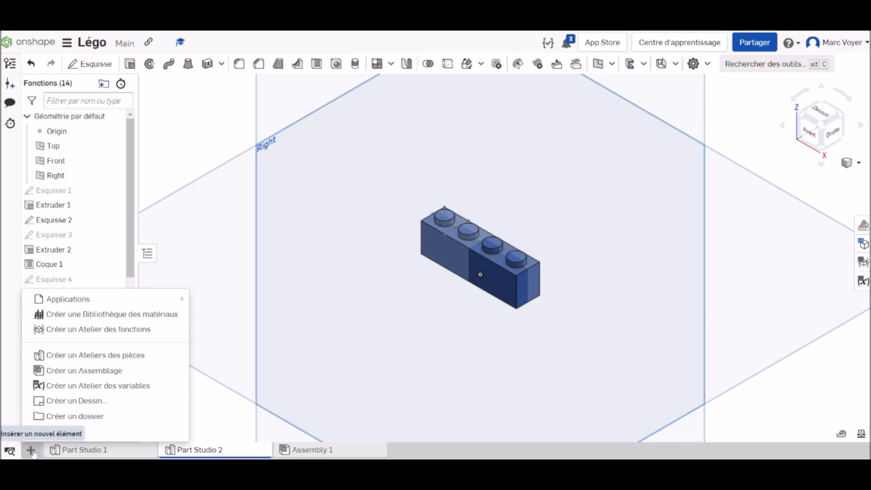
{"action": "left_click", "coordinate": [111, 357]}
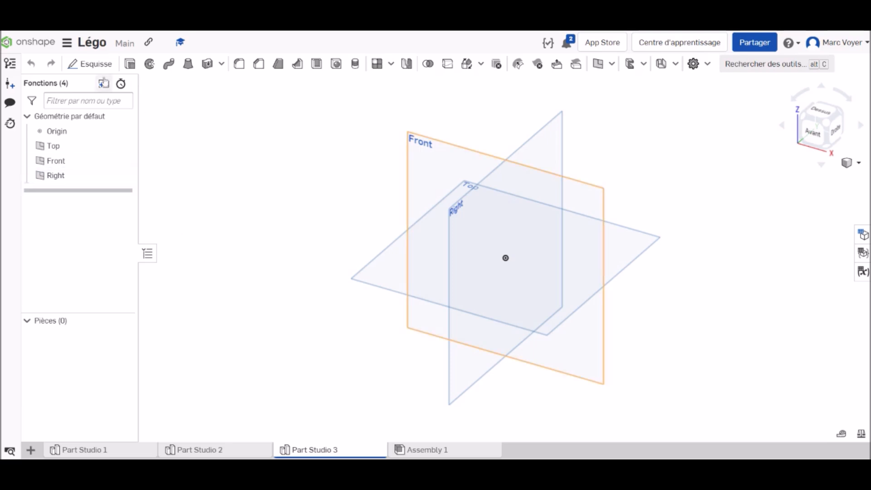
Sketch a 32 x 32 mm centre-point square on the Top plane, centred on the origin, and finish the sketch
{"action": "left_click", "coordinate": [89, 63]}
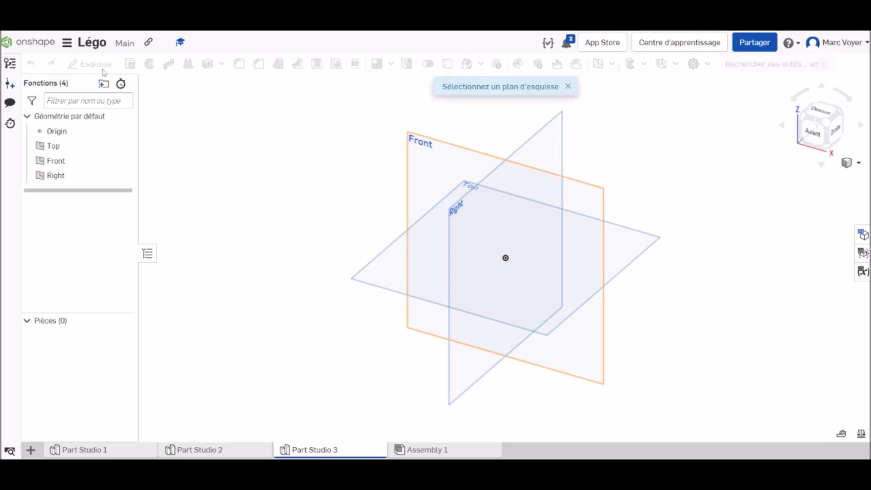
{"action": "left_click", "coordinate": [624, 248]}
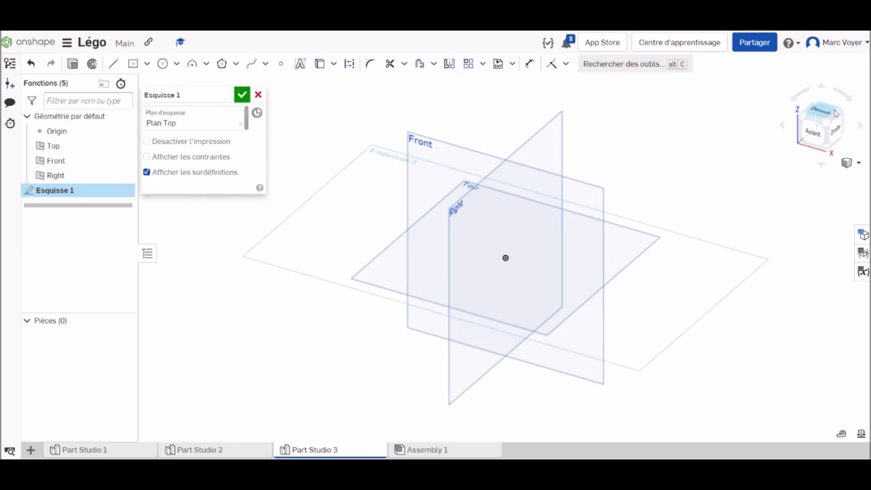
{"action": "left_click", "coordinate": [822, 117]}
{"action": "left_click", "coordinate": [132, 64]}
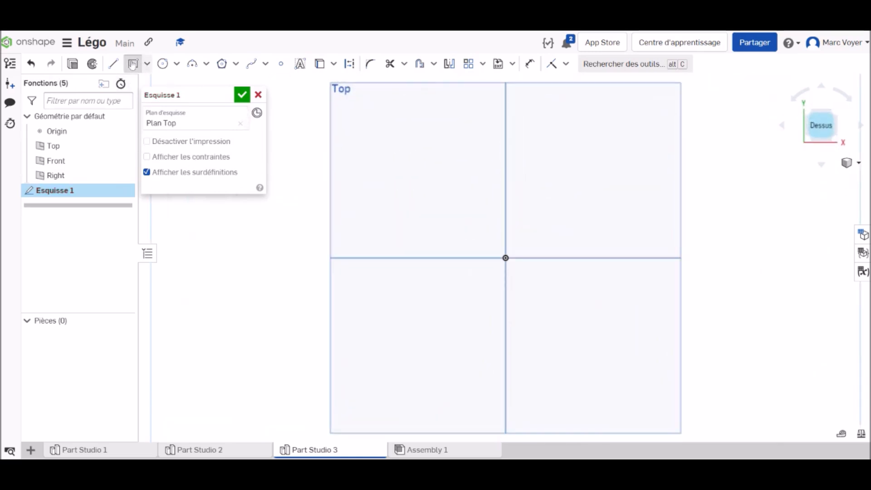
{"action": "left_click", "coordinate": [506, 258]}
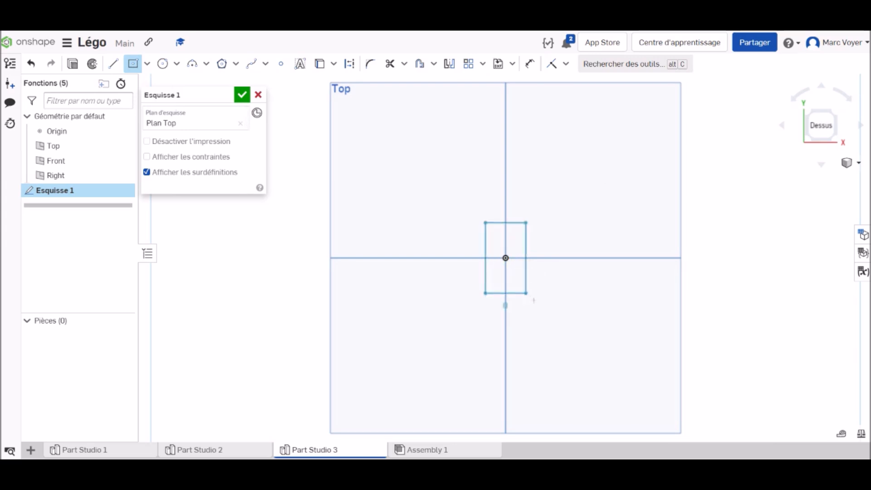
{"action": "left_click", "coordinate": [588, 324]}
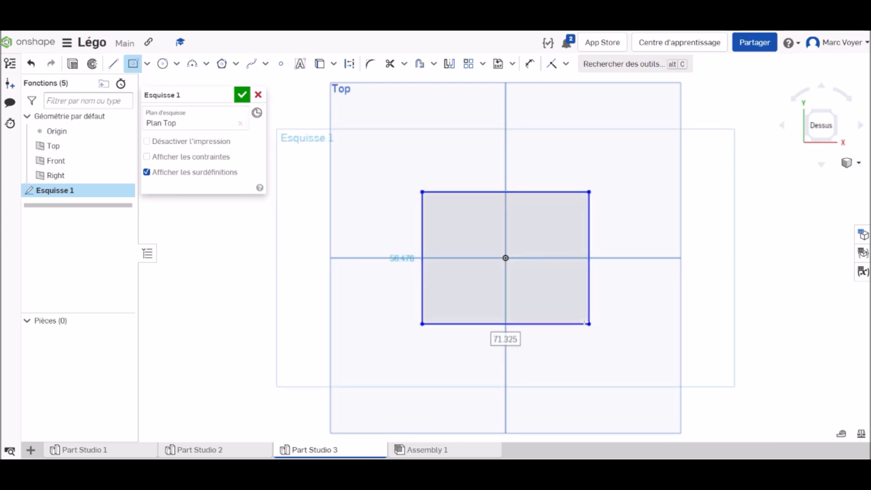
{"action": "type", "text": "32"}
{"action": "key", "text": "Return"}
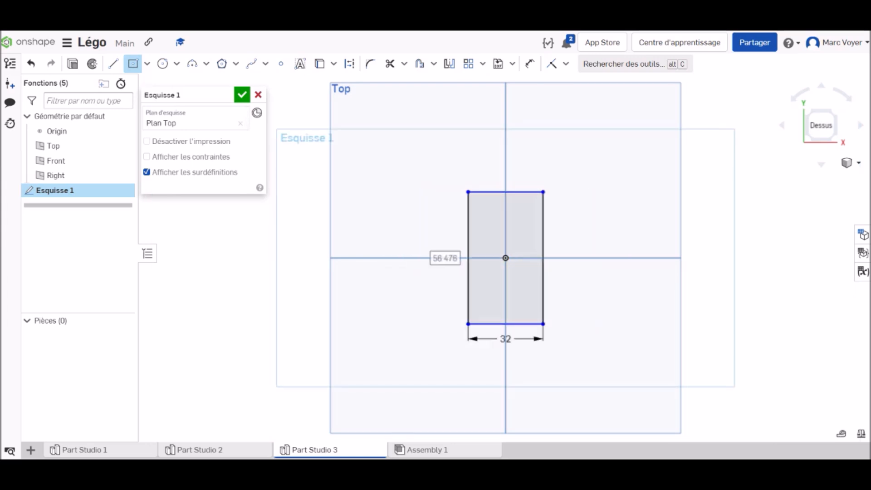
{"action": "type", "text": "32"}
{"action": "key", "text": "Return"}
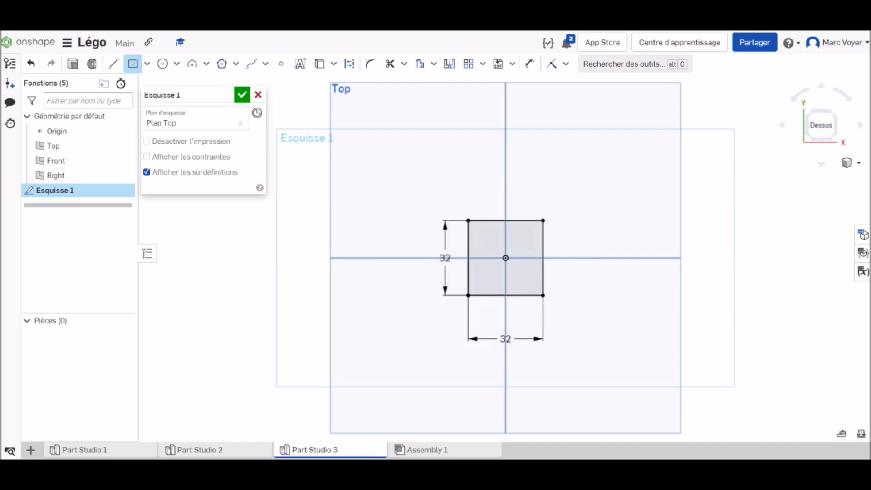
{"action": "left_click", "coordinate": [242, 95]}
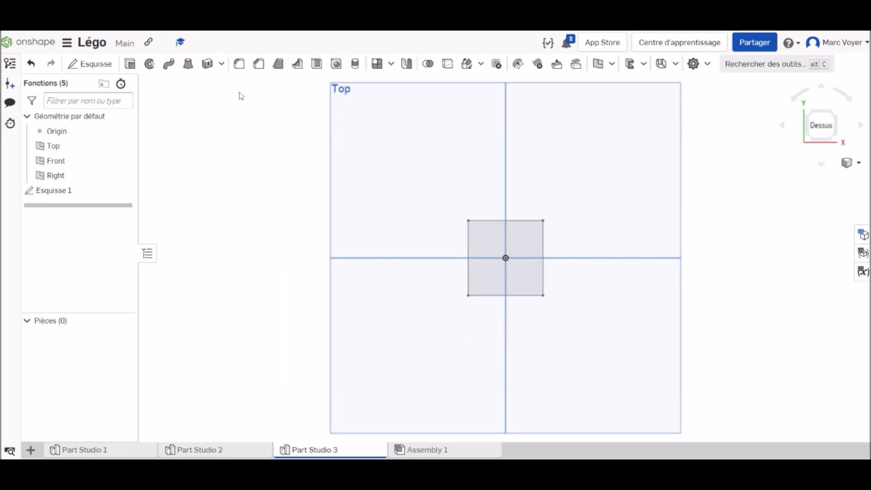
Extrude the square sketch 3.2 mm as a new solid to form the plate
{"action": "left_click", "coordinate": [131, 64]}
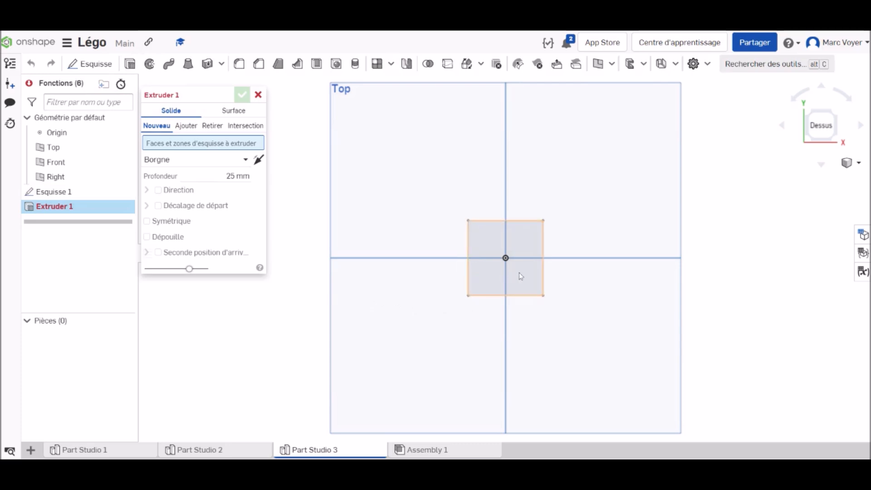
{"action": "left_click", "coordinate": [520, 276]}
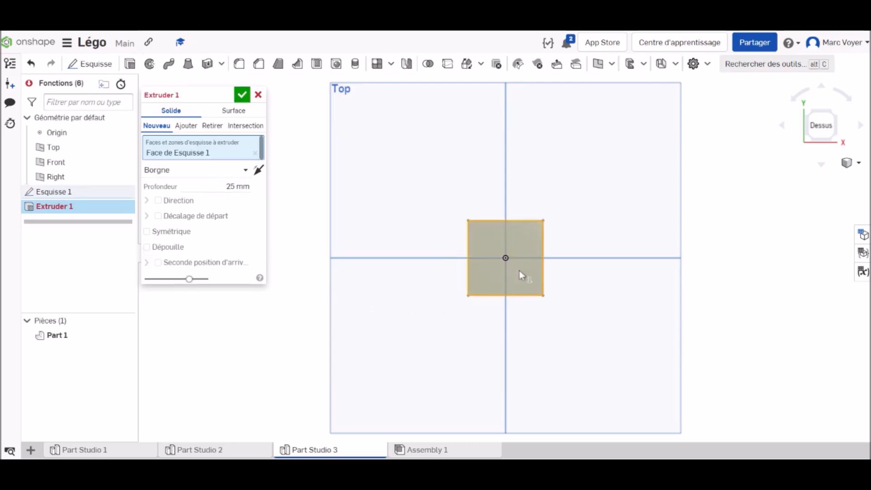
{"action": "left_click", "coordinate": [238, 187]}
{"action": "type", "text": "3"}
{"action": "key", "text": "Return"}
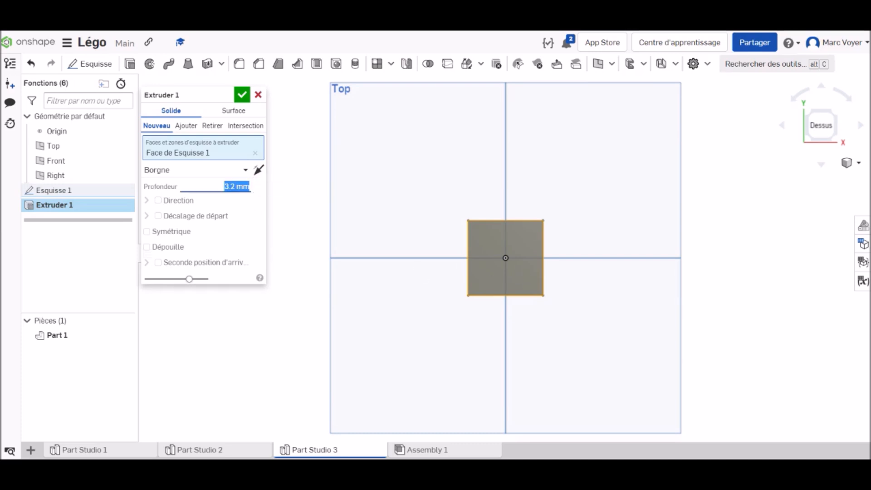
{"action": "left_click", "coordinate": [247, 101]}
Start a sketch on the plate's top face and draw a 4.8 mm diameter circle near its upper-left corner
{"action": "right_click", "coordinate": [819, 129]}
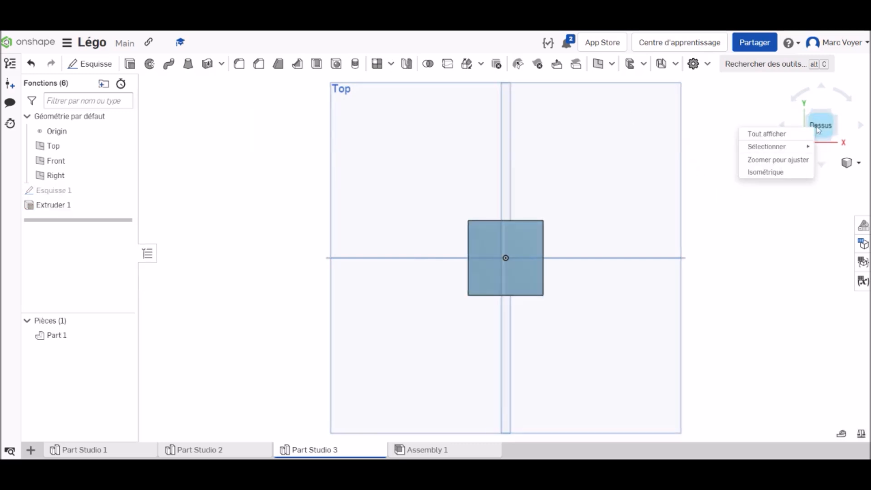
{"action": "left_click", "coordinate": [771, 172]}
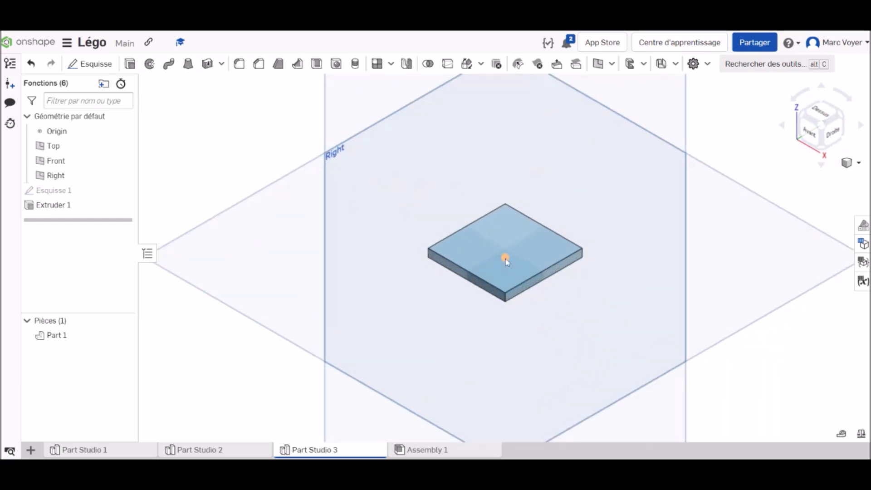
{"action": "scroll", "coordinate": [527, 271], "scroll_direction": "up", "scroll_amount": 2}
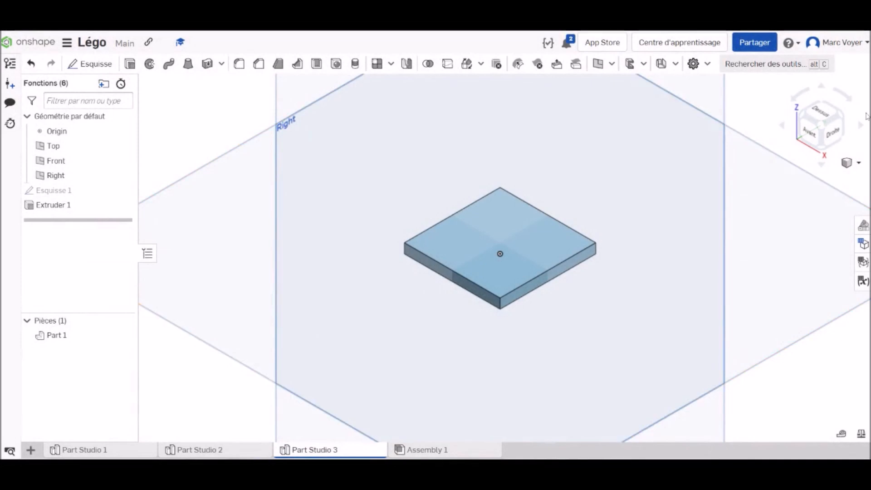
{"action": "left_click", "coordinate": [825, 112]}
{"action": "scroll", "coordinate": [489, 244], "scroll_direction": "up", "scroll_amount": 3}
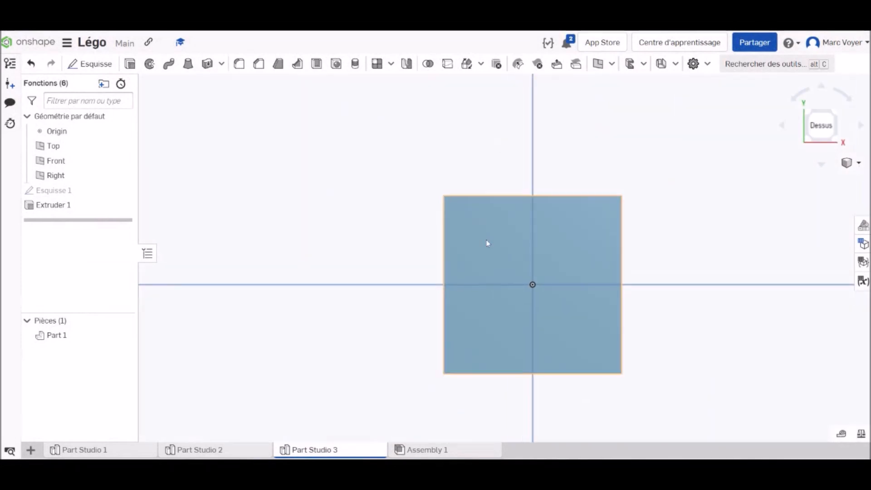
{"action": "scroll", "coordinate": [526, 266], "scroll_direction": "up", "scroll_amount": 2}
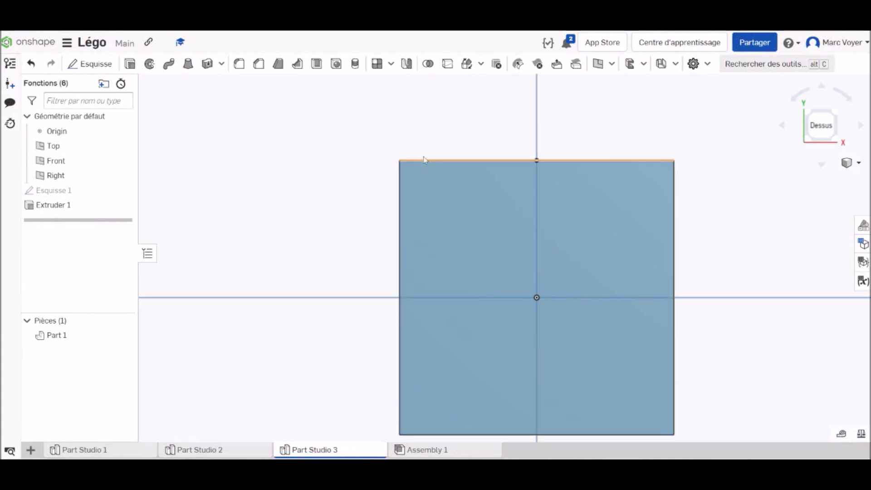
{"action": "left_click", "coordinate": [95, 65]}
{"action": "left_click", "coordinate": [471, 216]}
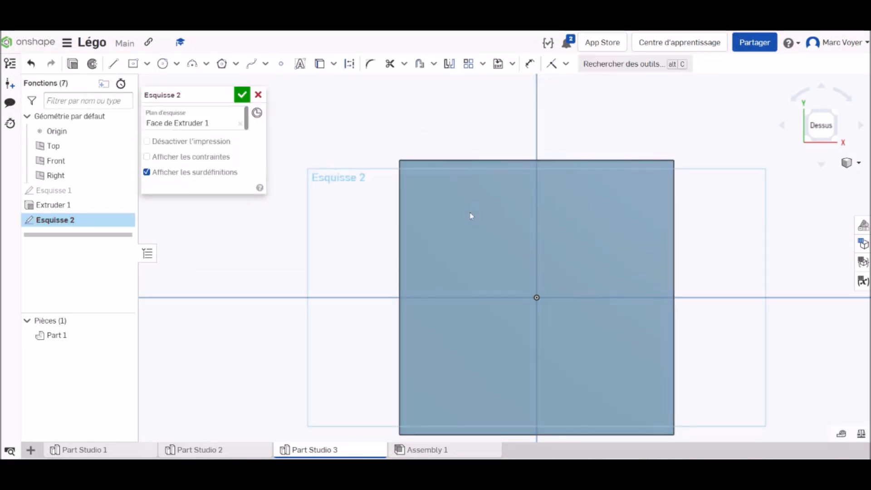
{"action": "left_click", "coordinate": [162, 64]}
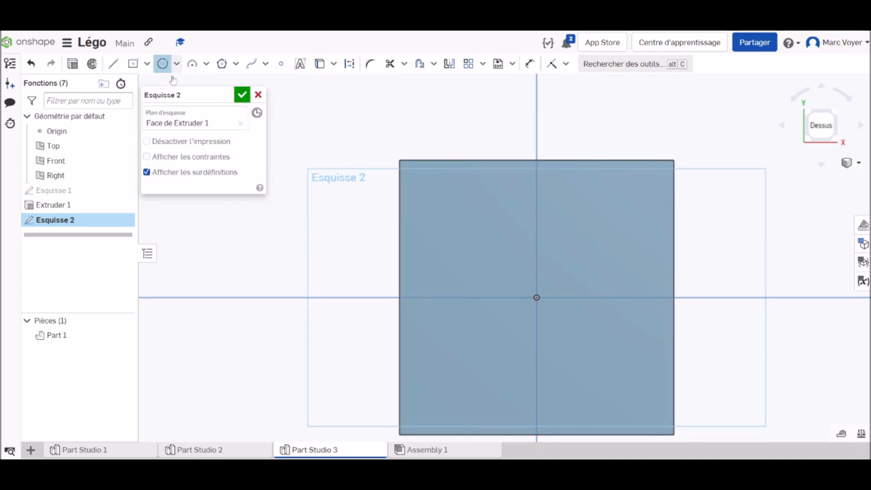
{"action": "left_click", "coordinate": [442, 206]}
{"action": "type", "text": "4.8"}
{"action": "key", "text": "Return"}
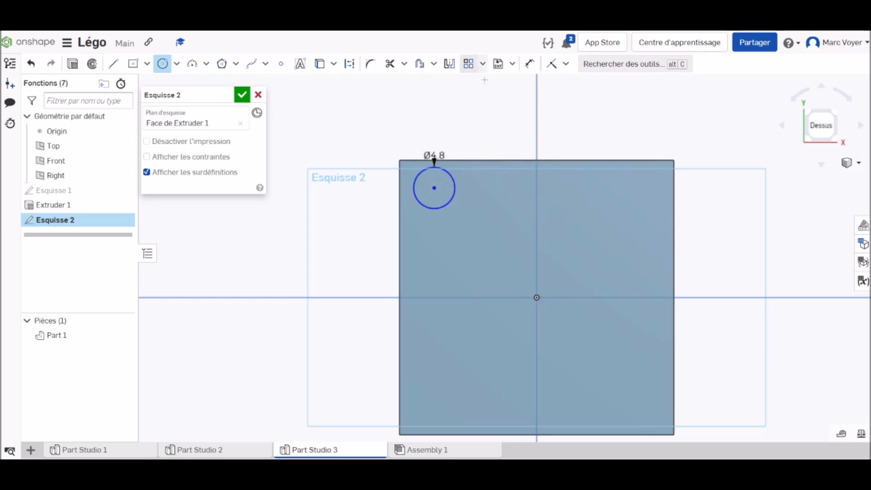
Dimension the circle's centre 4 mm from the plate's left edge and 4 mm from its upper edge
{"action": "left_click", "coordinate": [531, 64]}
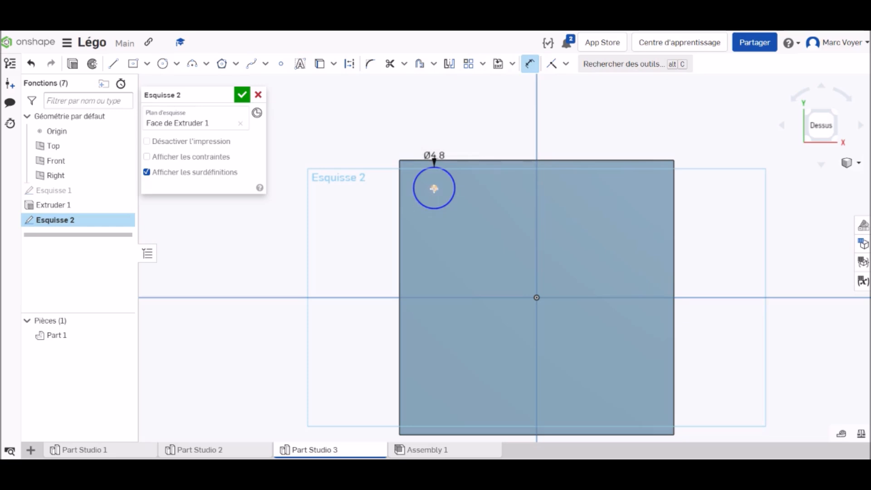
{"action": "left_click", "coordinate": [434, 189]}
{"action": "left_click", "coordinate": [399, 186]}
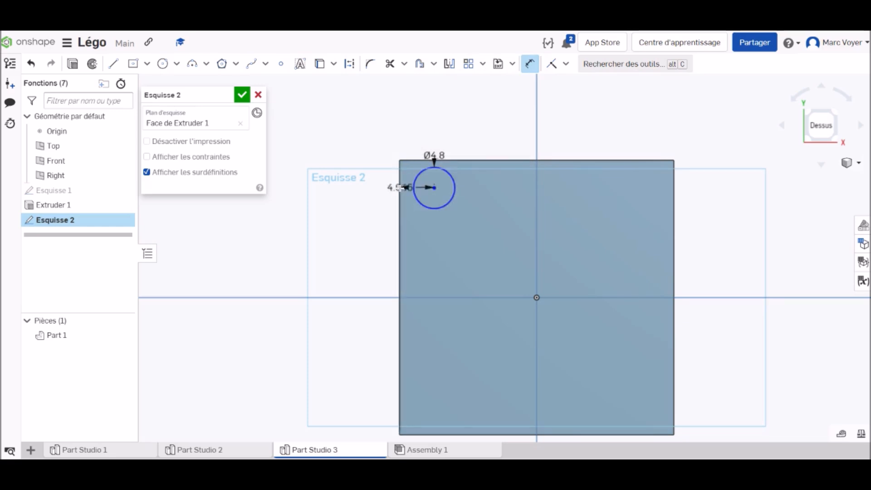
{"action": "left_click", "coordinate": [348, 221]}
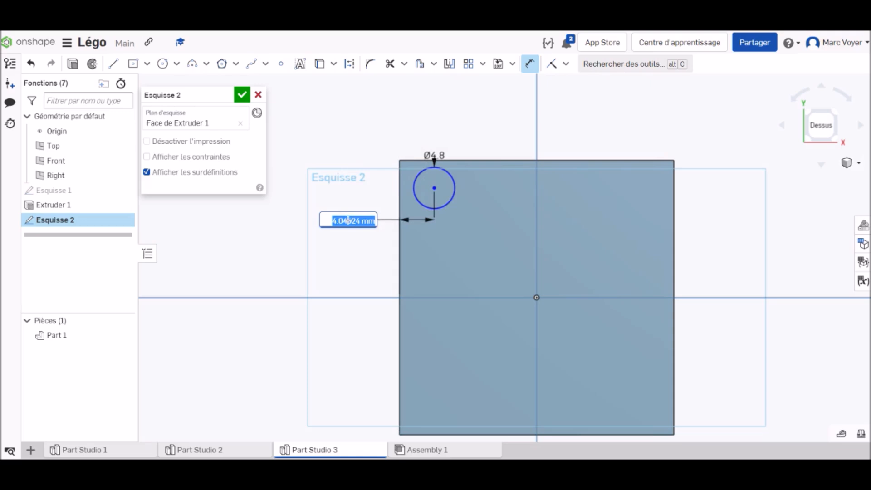
{"action": "type", "text": "4"}
{"action": "key", "text": "Return"}
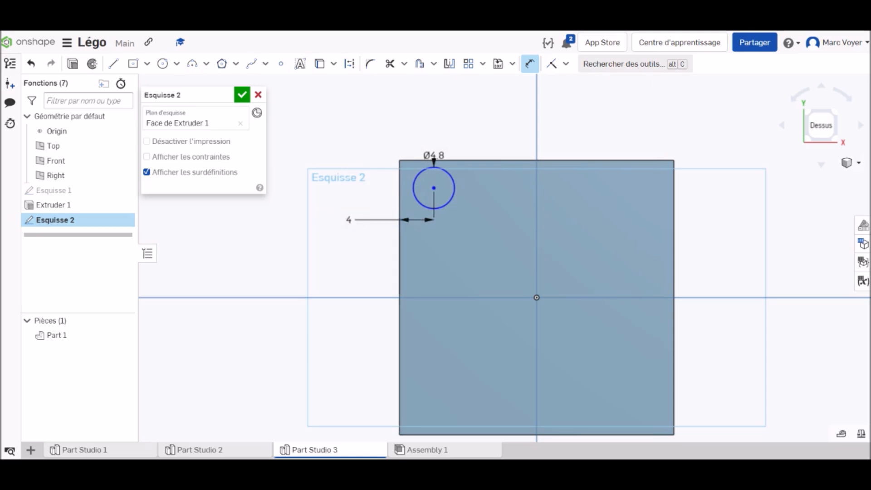
{"action": "left_click", "coordinate": [434, 187]}
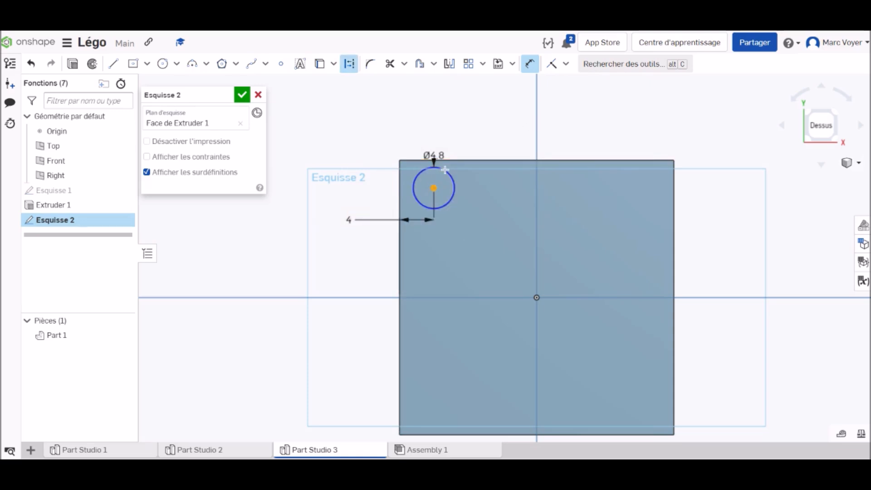
{"action": "left_click", "coordinate": [447, 160]}
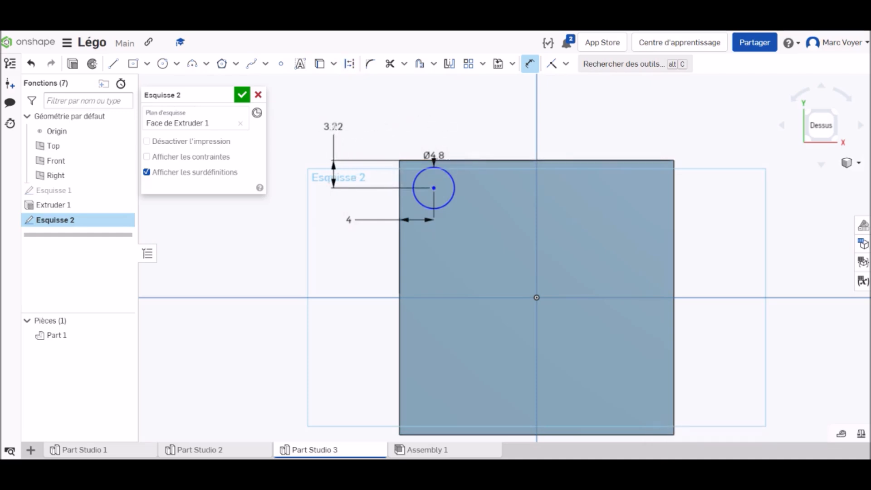
{"action": "left_click", "coordinate": [334, 127]}
{"action": "type", "text": "4"}
{"action": "key", "text": "Return"}
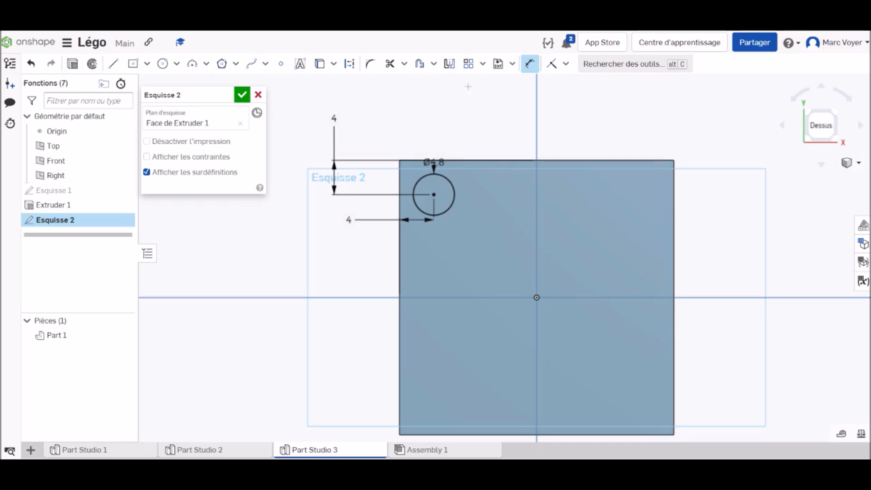
Create a linear sketch pattern of the circle with 4 instances spaced 8 mm apart along the plate's upper edge
{"action": "left_click", "coordinate": [469, 64]}
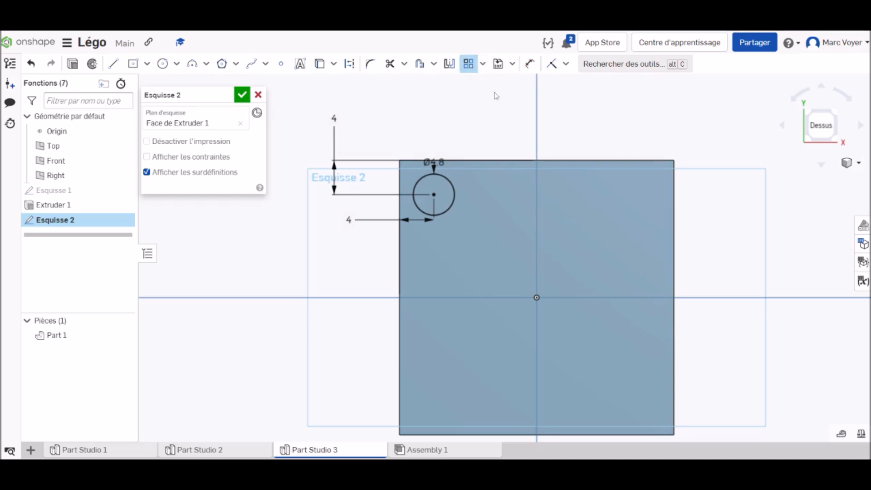
{"action": "left_click", "coordinate": [449, 184]}
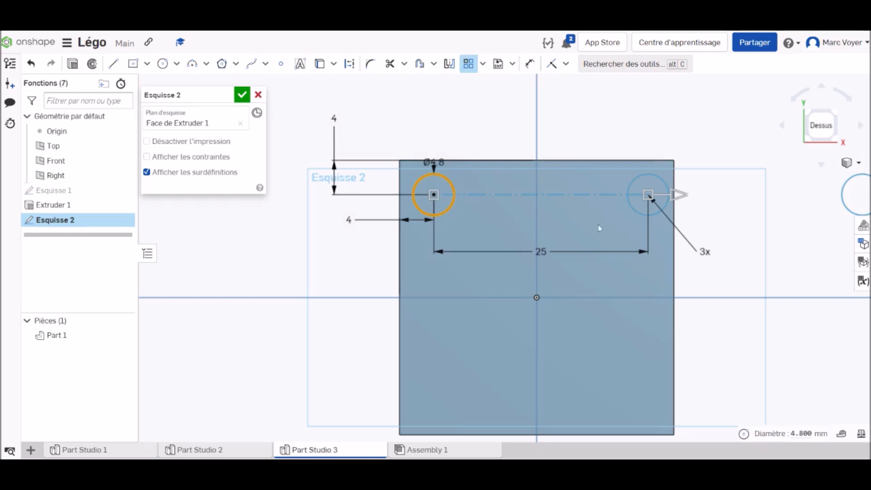
{"action": "left_click", "coordinate": [705, 252]}
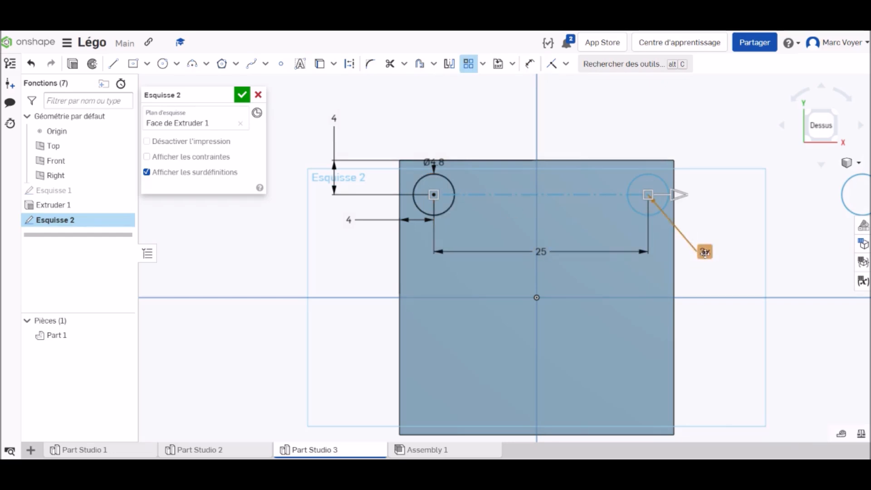
{"action": "double_click", "coordinate": [705, 252]}
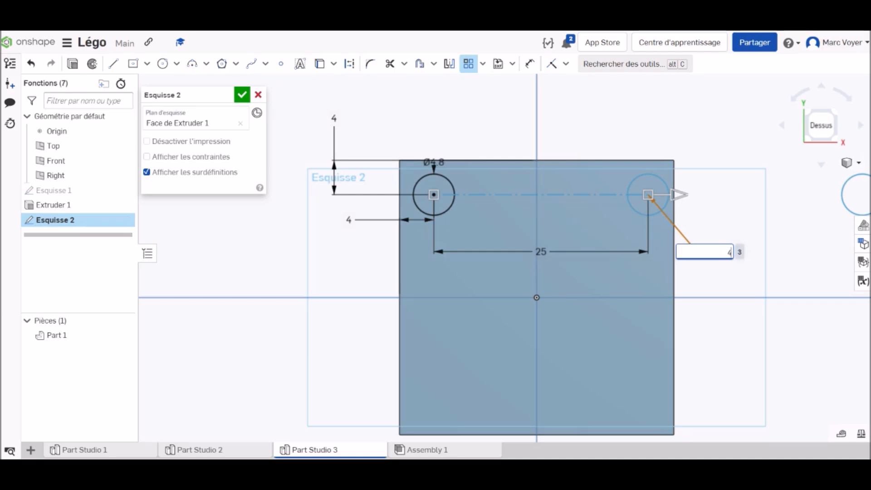
{"action": "key", "text": "Return"}
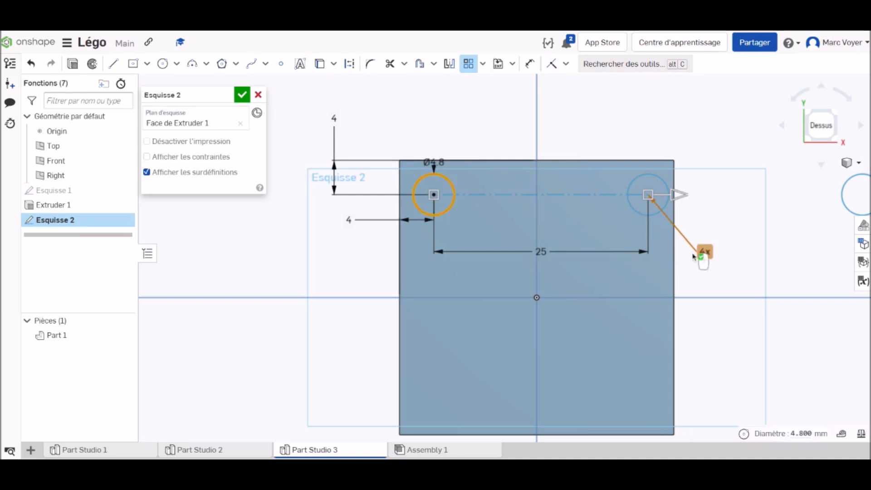
{"action": "left_click", "coordinate": [539, 252]}
{"action": "double_click", "coordinate": [538, 252]}
{"action": "type", "text": "8"}
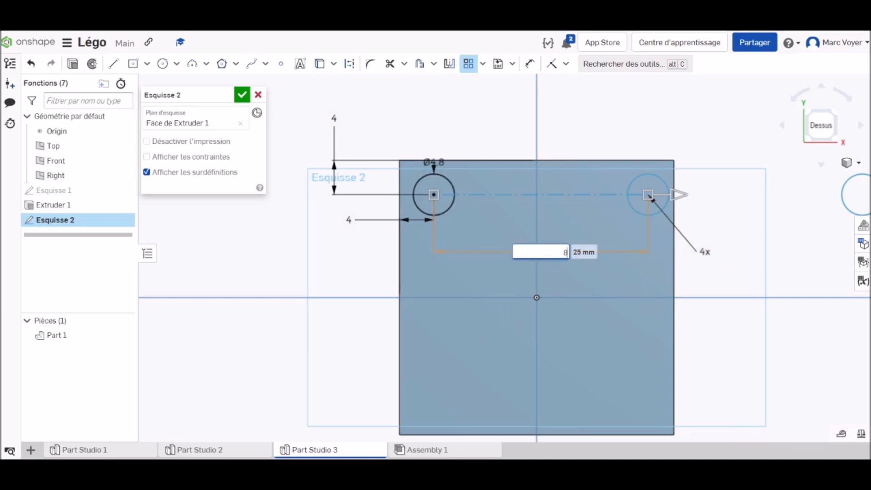
{"action": "key", "text": "Return"}
Set the pattern's second, downward direction to 4 instances spaced 8 mm apart and finish the sketch
{"action": "scroll", "coordinate": [463, 292], "scroll_direction": "down", "scroll_amount": 5}
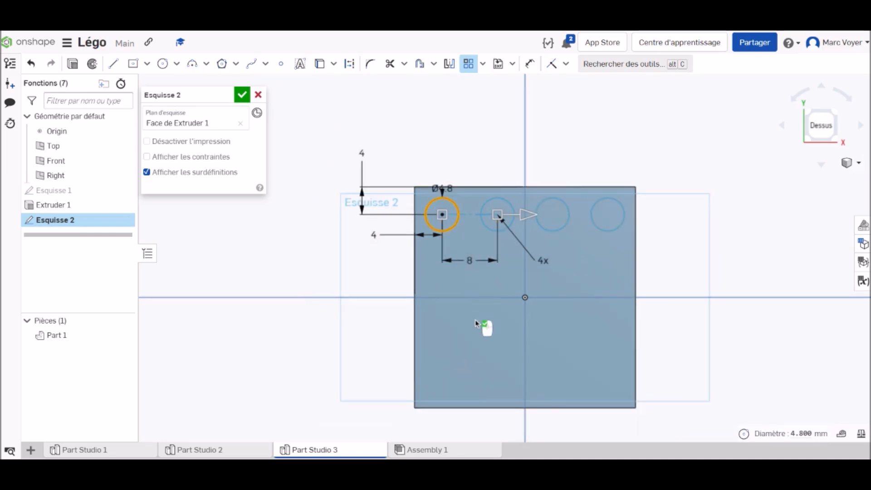
{"action": "left_click", "coordinate": [455, 114]}
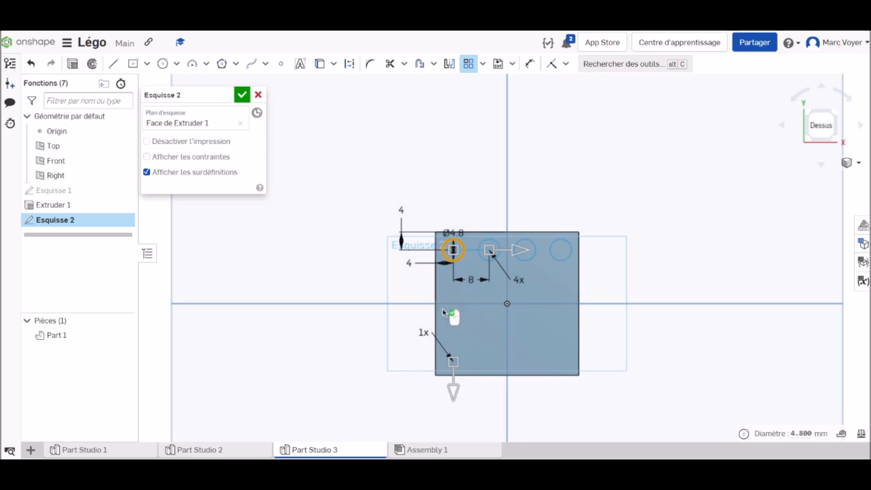
{"action": "left_click", "coordinate": [425, 333]}
{"action": "type", "text": "4"}
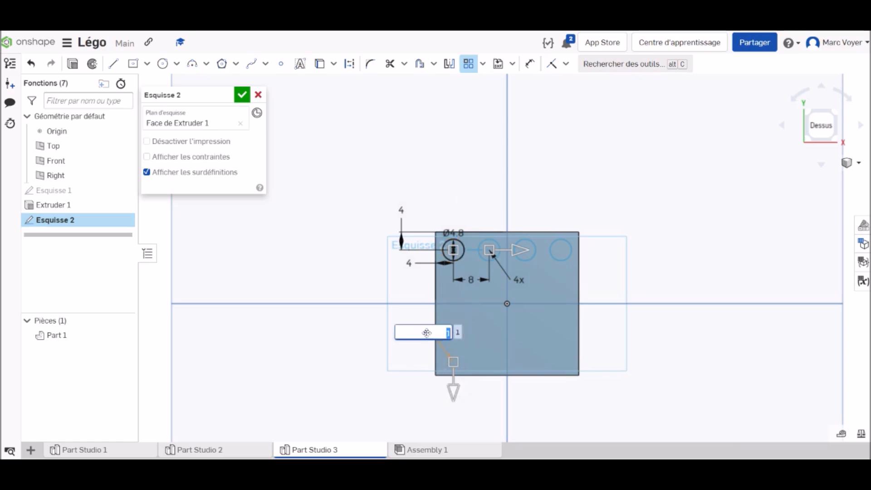
{"action": "key", "text": "Return"}
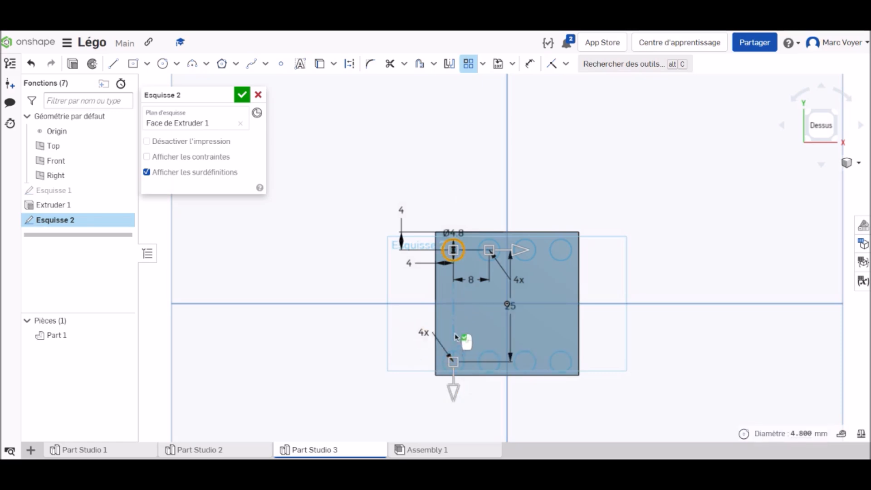
{"action": "double_click", "coordinate": [509, 304]}
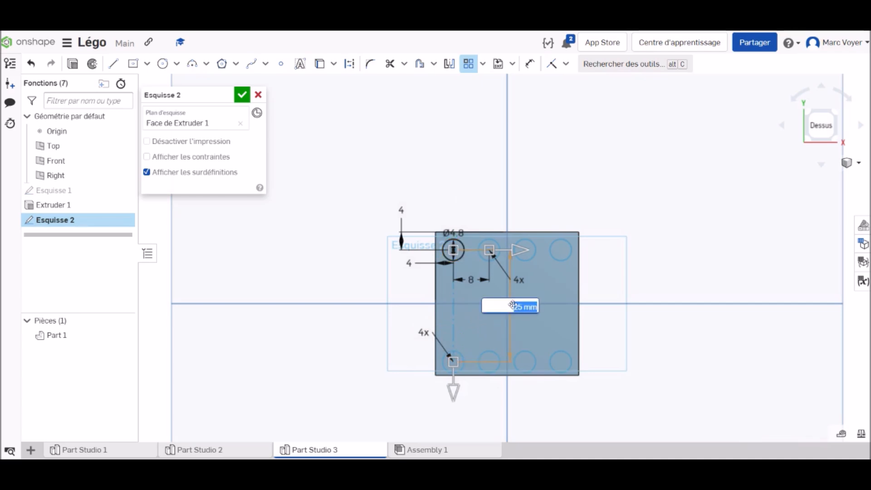
{"action": "type", "text": "8"}
{"action": "key", "text": "Return"}
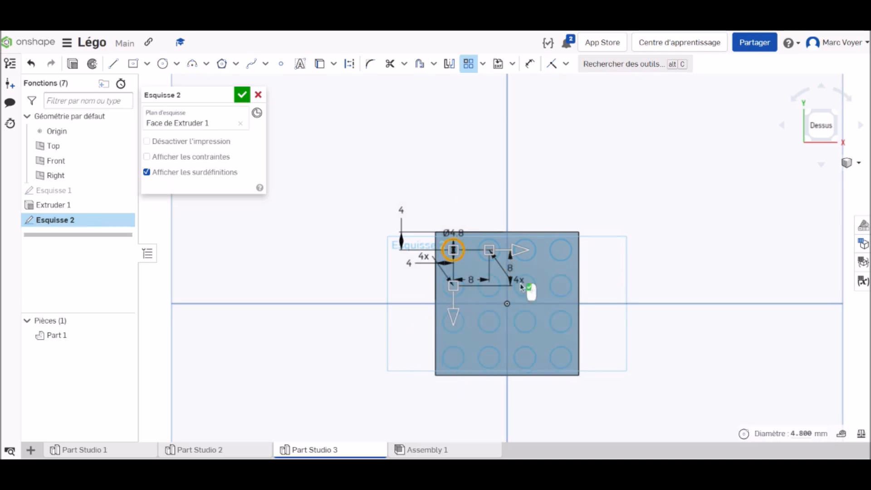
{"action": "left_click", "coordinate": [242, 96]}
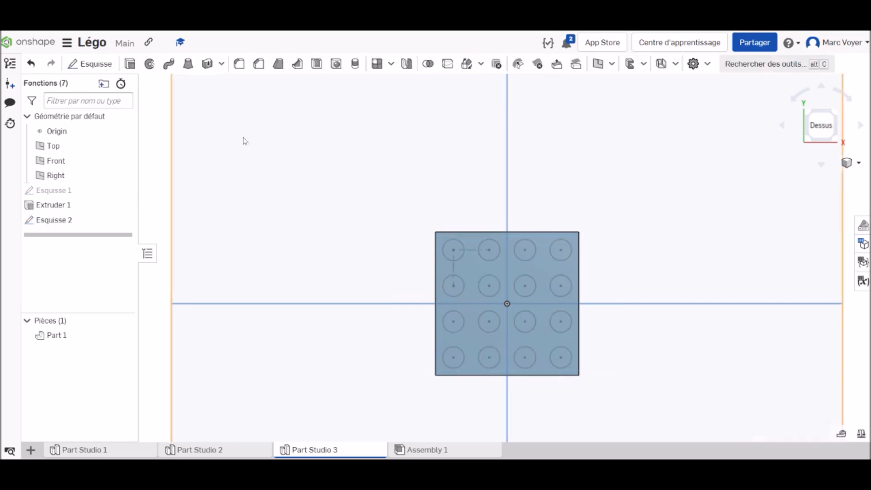
Extrude all the patterned circles 1.6 mm upward, adding them to the plate as studs
{"action": "left_click", "coordinate": [130, 64]}
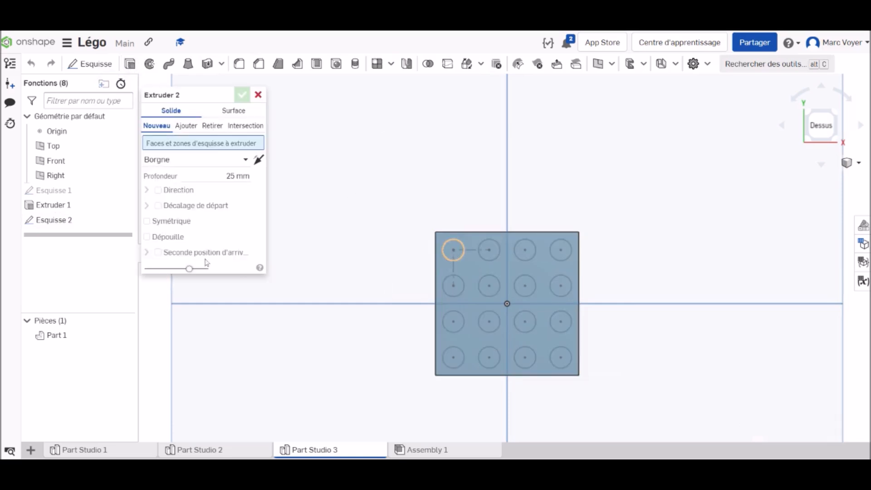
{"action": "left_click", "coordinate": [65, 222]}
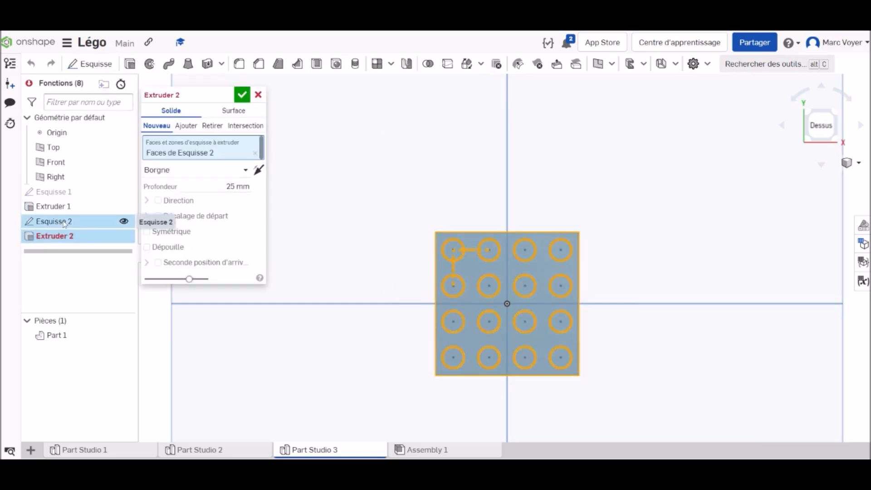
{"action": "left_click", "coordinate": [244, 187]}
{"action": "type", "text": "1.6"}
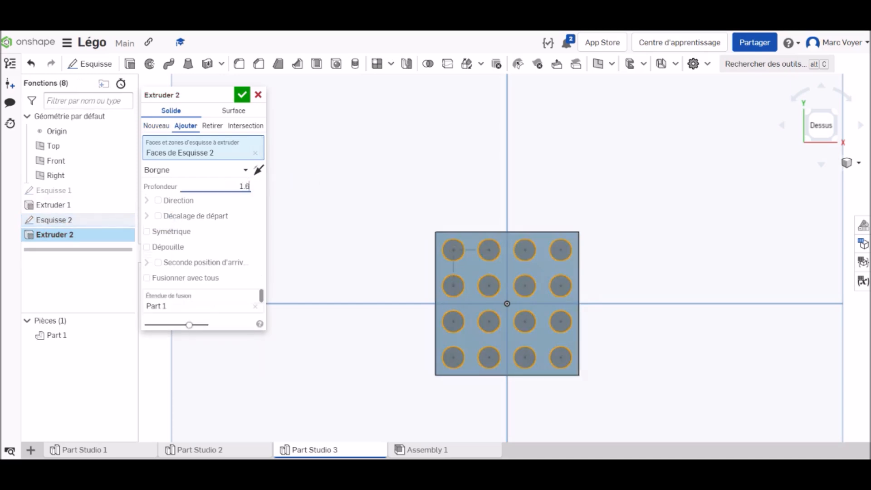
{"action": "key", "text": "Return"}
{"action": "right_click_drag", "start_coordinate": [688, 356], "coordinate": [679, 299]}
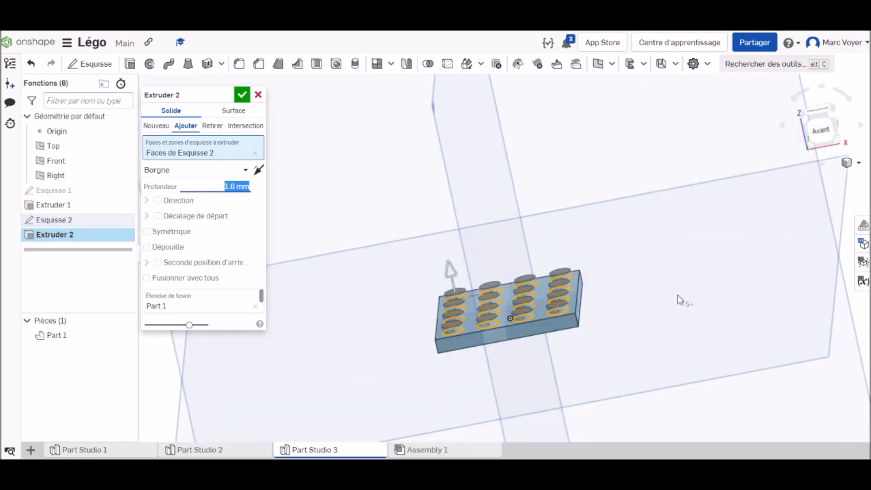
{"action": "left_click", "coordinate": [242, 94]}
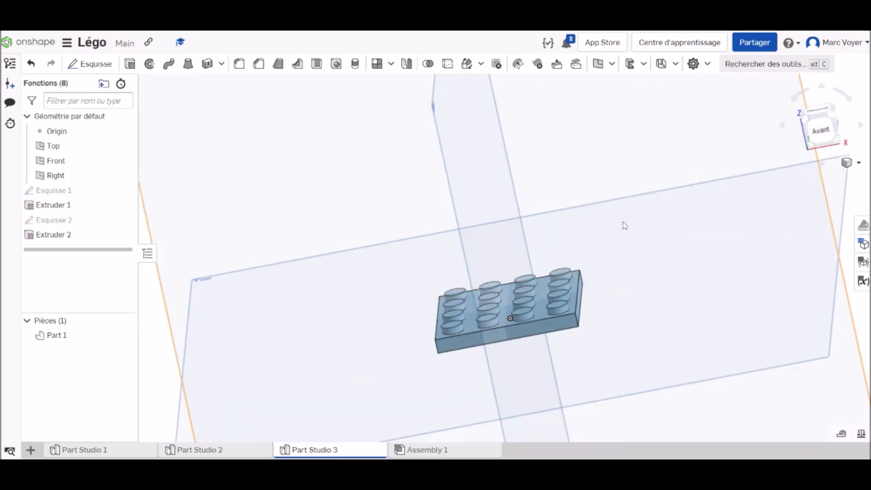
Inspect the studded plate in isometric view and from its underside
{"action": "left_click", "coordinate": [833, 117]}
{"action": "scroll", "coordinate": [524, 270], "scroll_direction": "up", "scroll_amount": 8}
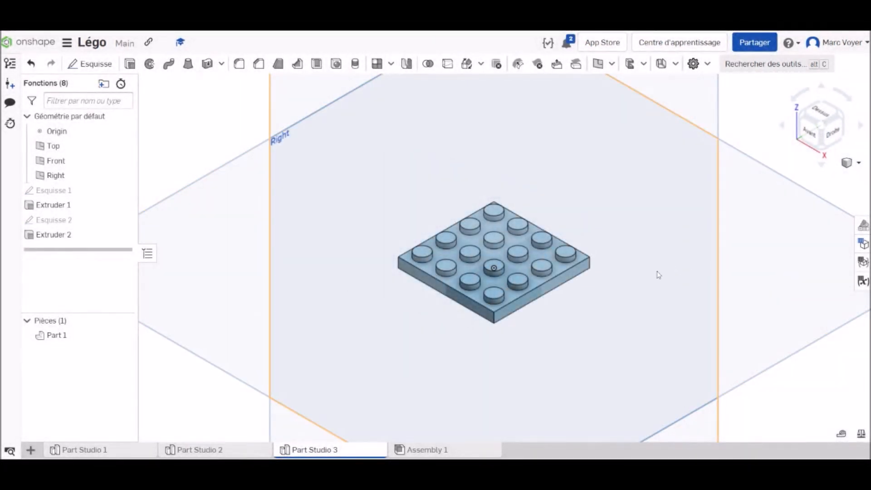
{"action": "right_click_drag", "start_coordinate": [629, 308], "coordinate": [639, 221]}
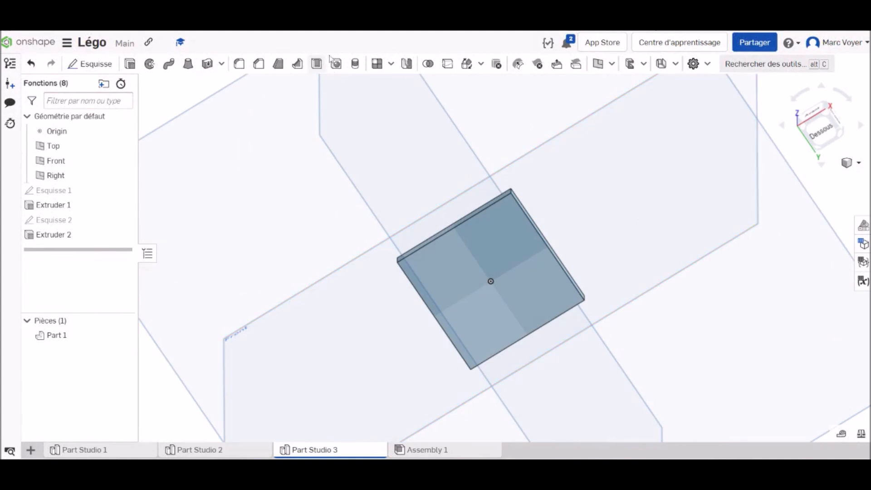
Shell the 4 x 4 plate with a 1.6 mm wall thickness, removing its bottom face
{"action": "left_click", "coordinate": [505, 243]}
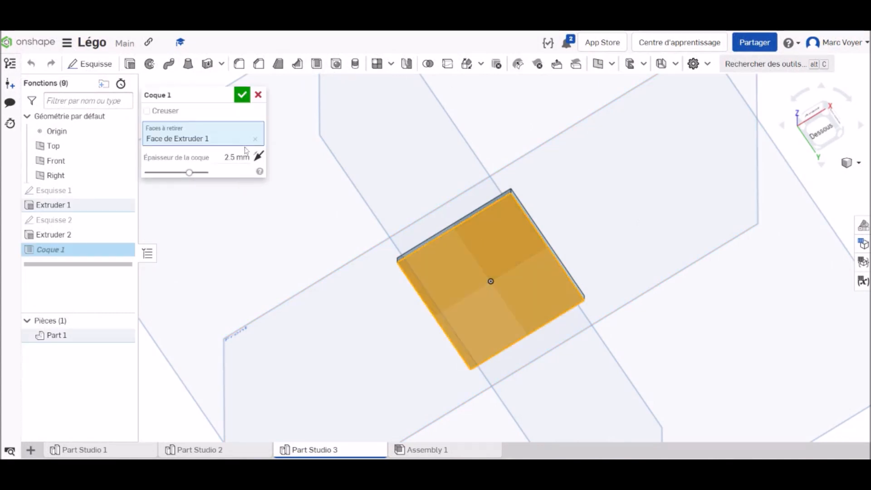
{"action": "type", "text": "1.6"}
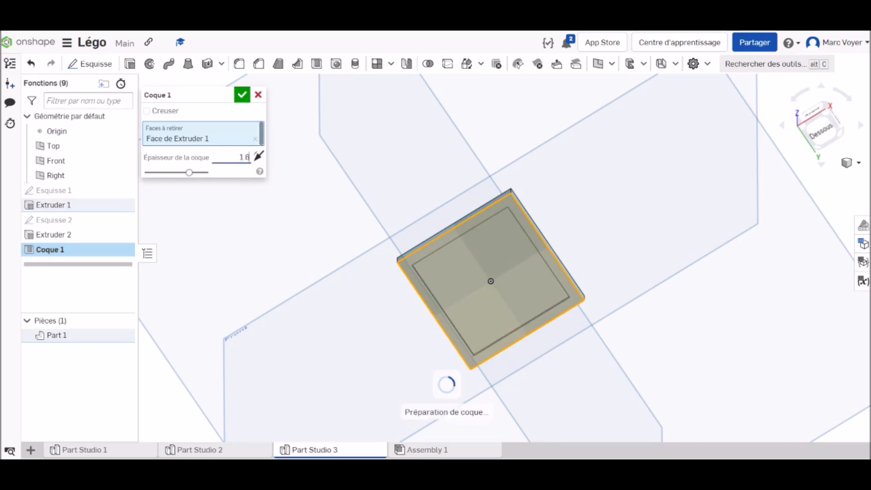
{"action": "key", "text": "Return"}
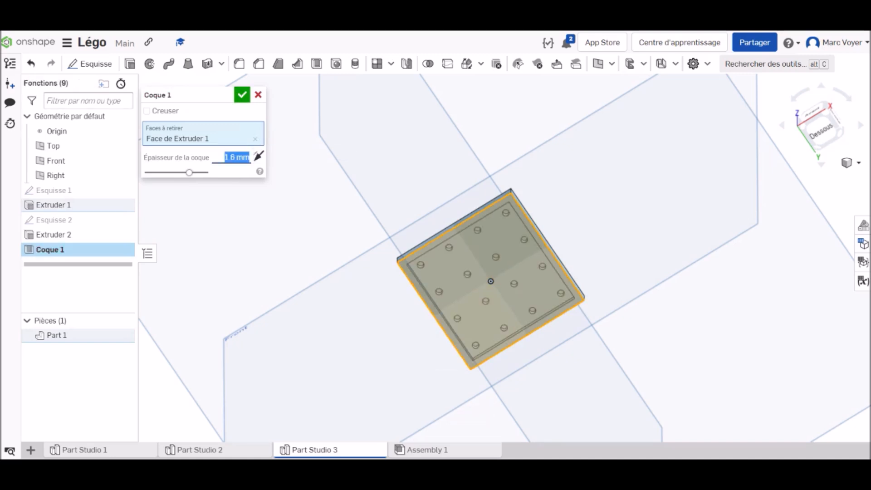
{"action": "left_click", "coordinate": [243, 95]}
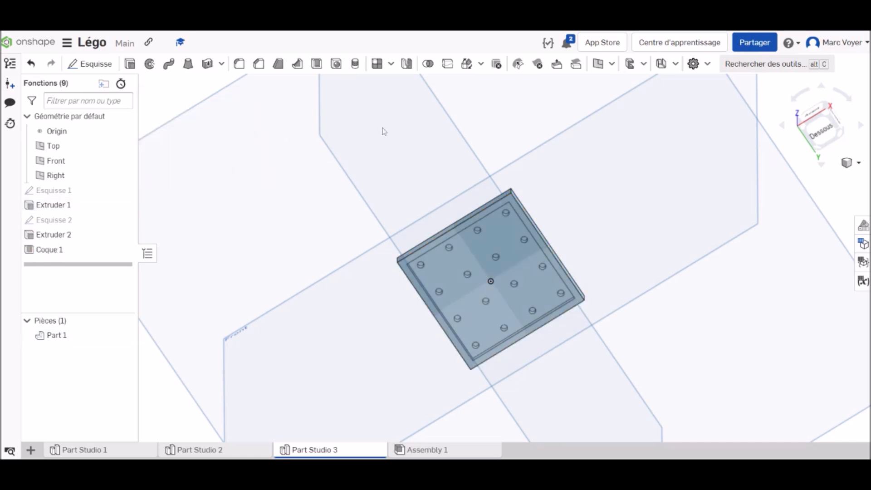
View the plate's hollowed underside straight on from below, close enough to see the stud cavities
{"action": "left_click", "coordinate": [822, 131]}
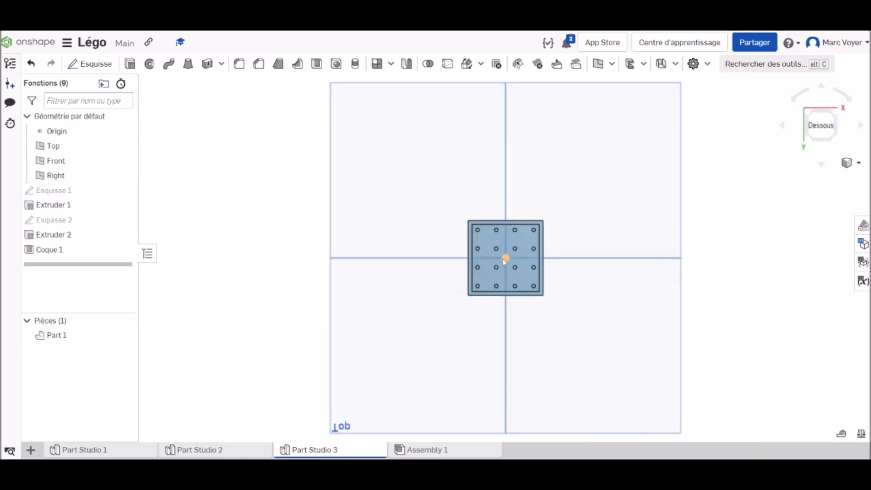
{"action": "scroll", "coordinate": [505, 262], "scroll_direction": "up", "scroll_amount": 2}
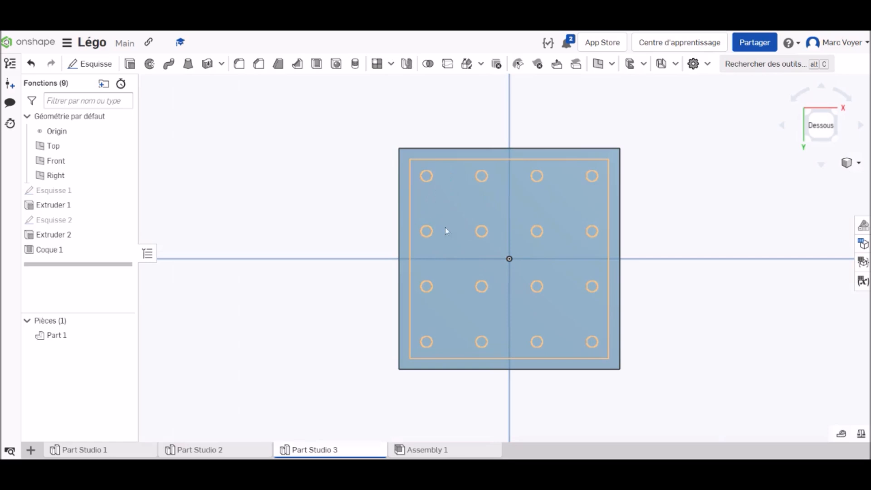
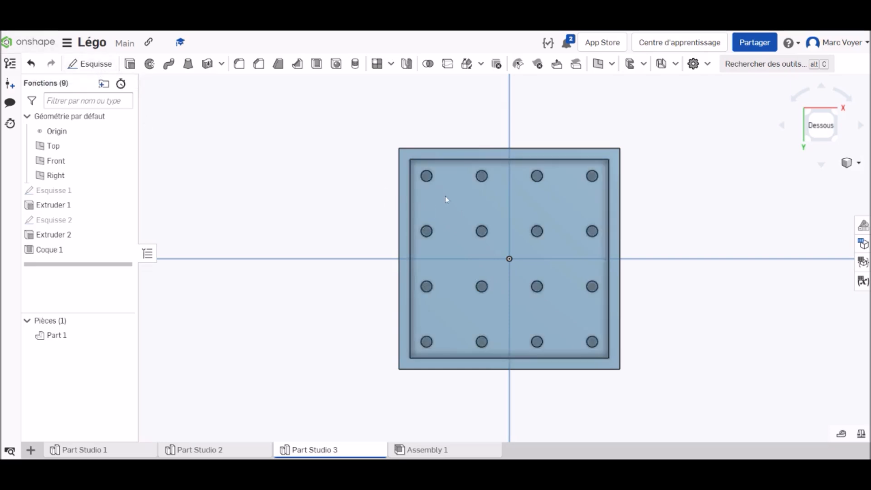
Start a sketch on the plate's inner floor and draw a diagonal construction line between the centres of two diagonally adjacent corner stud cavities
{"action": "key", "text": "shift+s"}
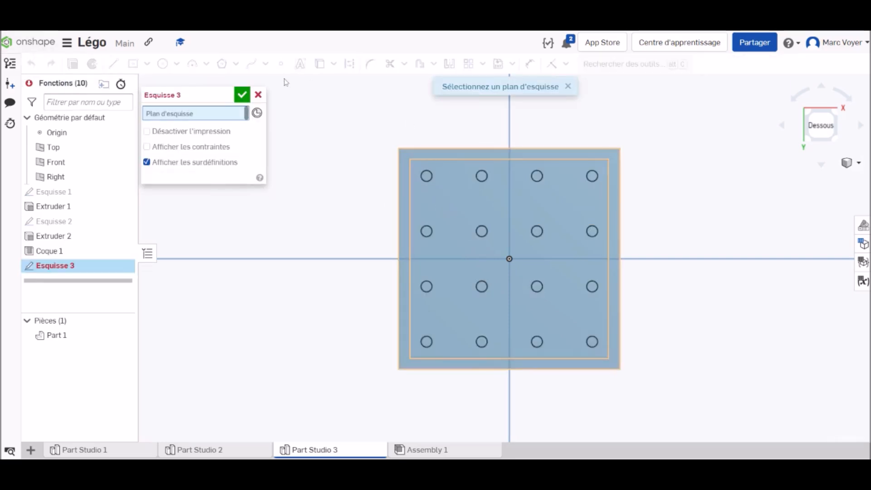
{"action": "left_click", "coordinate": [474, 198]}
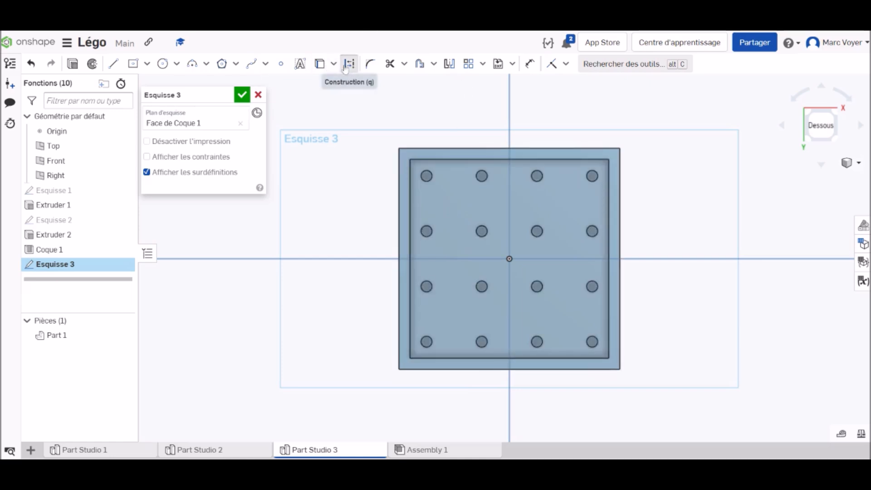
{"action": "left_click", "coordinate": [113, 63]}
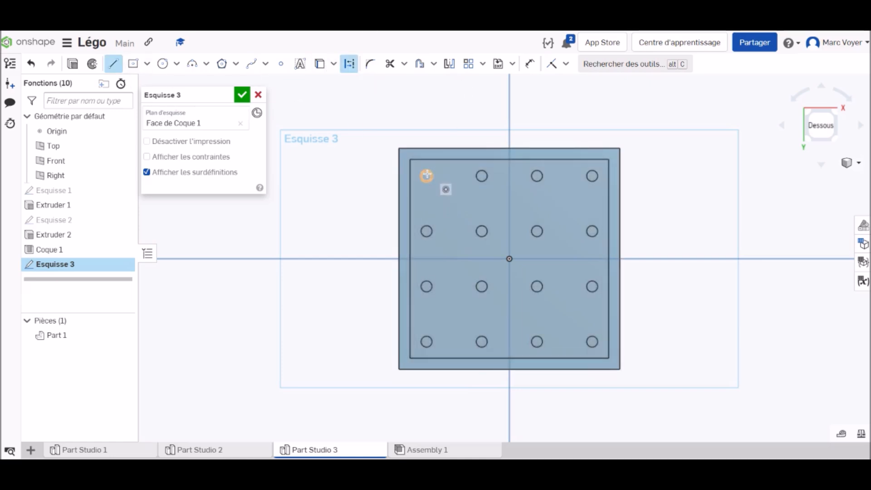
{"action": "scroll", "coordinate": [426, 177], "scroll_direction": "up", "scroll_amount": 3}
{"action": "scroll", "coordinate": [426, 177], "scroll_direction": "up", "scroll_amount": 2}
{"action": "left_click", "coordinate": [425, 179]}
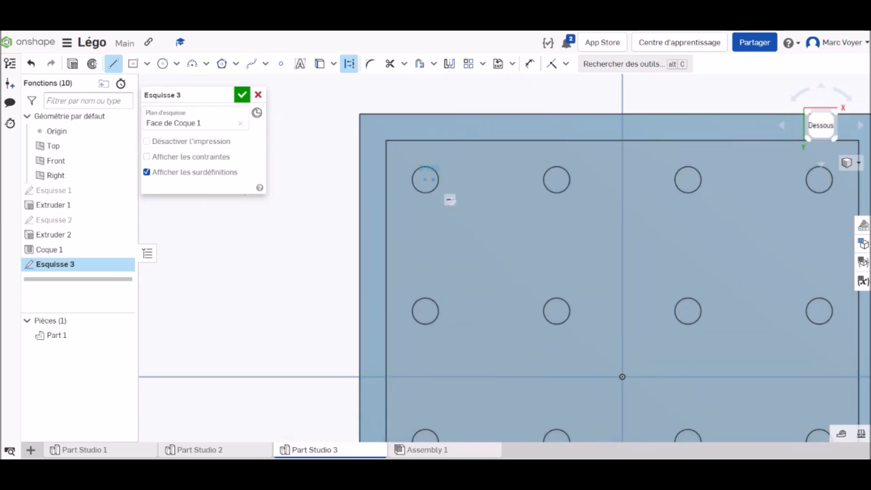
{"action": "left_click", "coordinate": [557, 311]}
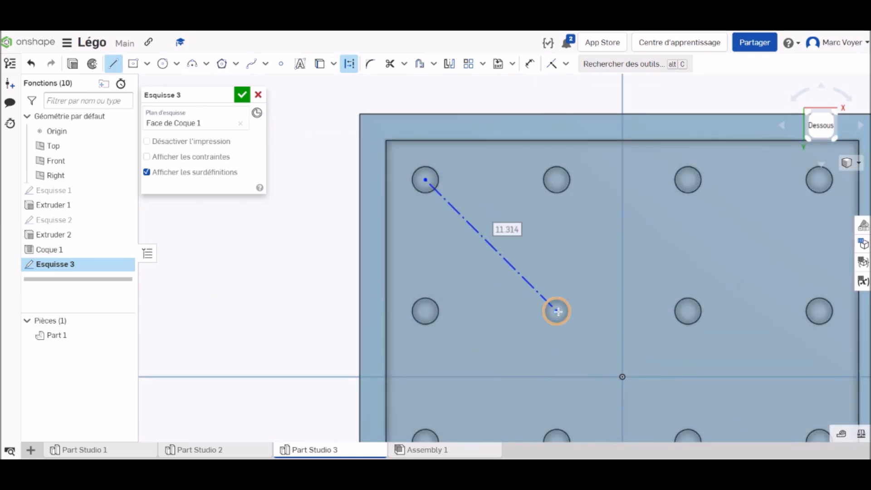
{"action": "key", "text": "Escape"}
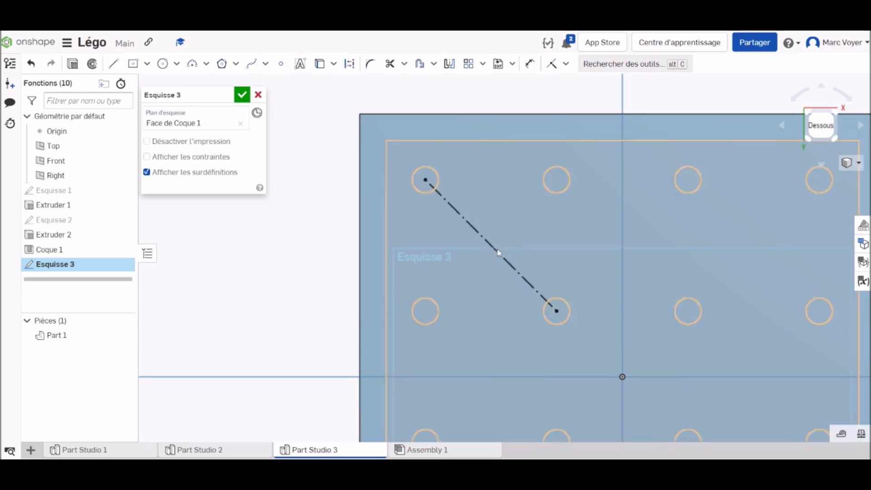
Draw two concentric circles of 4.8 mm and 6.4 mm diameter centred on the construction line's midpoint
{"action": "left_click", "coordinate": [164, 64]}
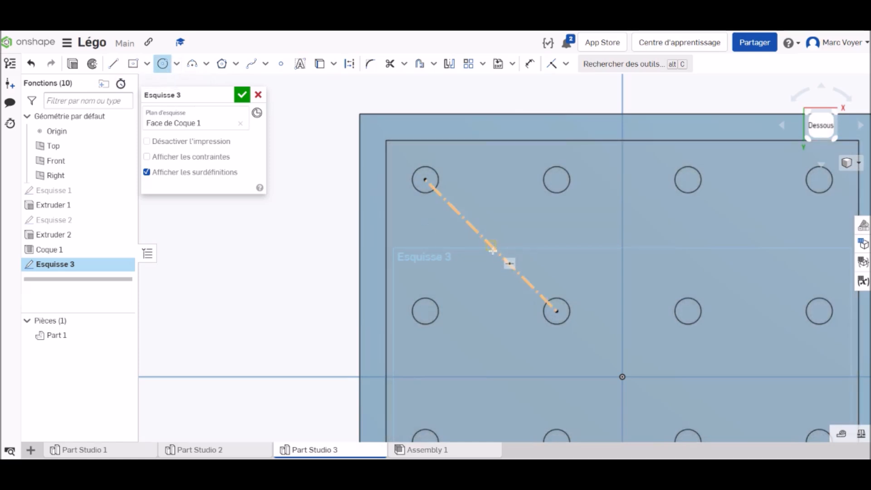
{"action": "left_click", "coordinate": [491, 245]}
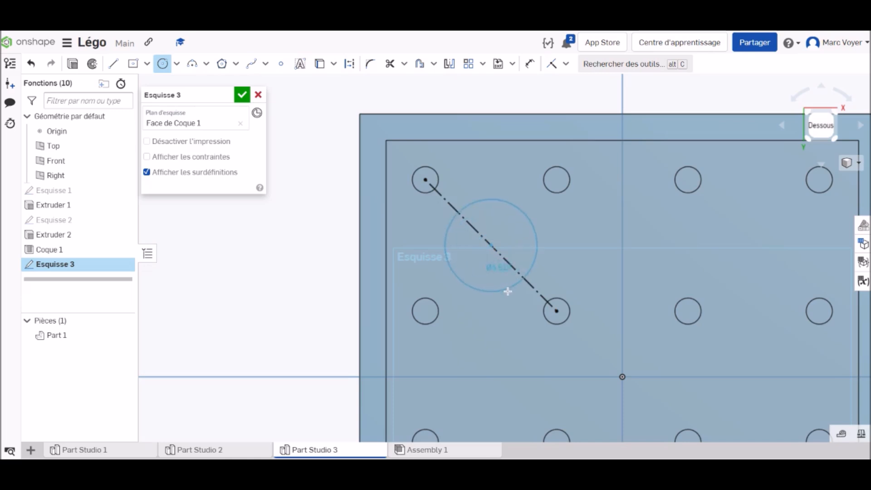
{"action": "type", "text": "4.8"}
{"action": "key", "text": "Return"}
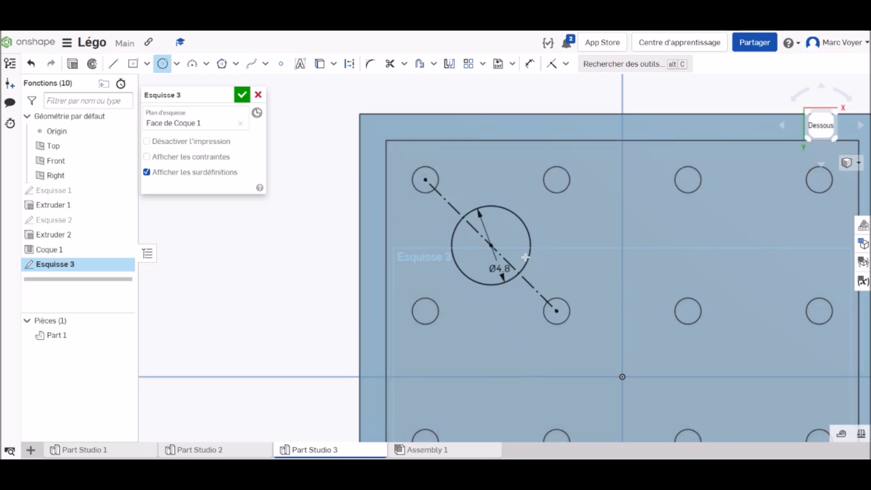
{"action": "left_click", "coordinate": [490, 245]}
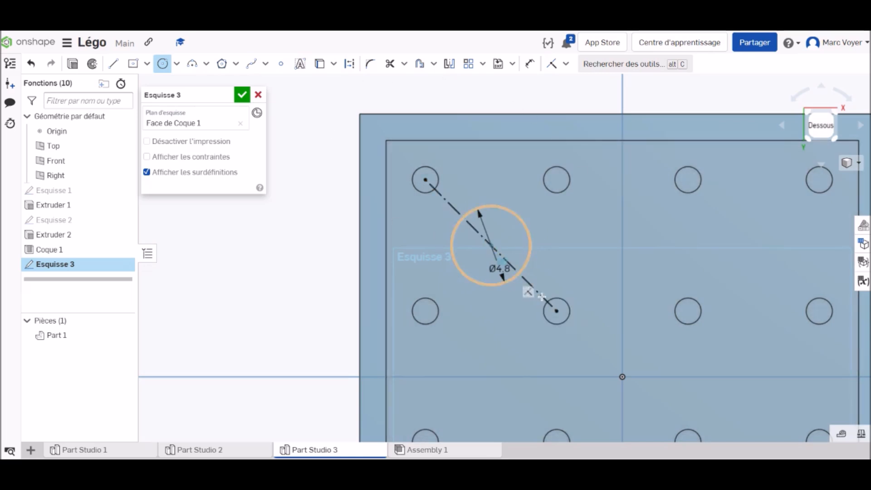
{"action": "left_click", "coordinate": [525, 295]}
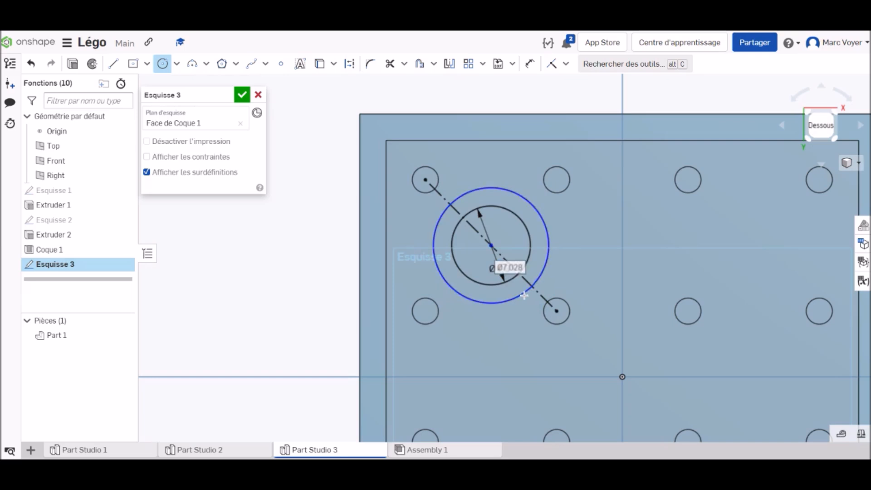
{"action": "type", "text": "6"}
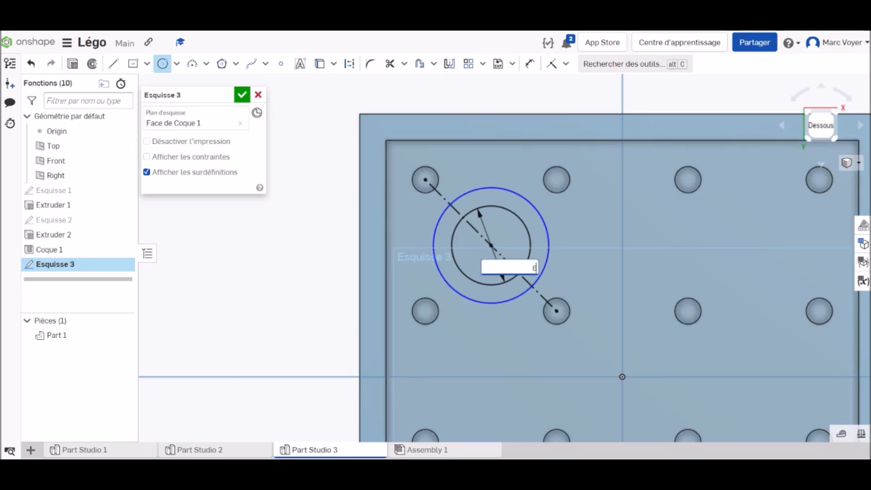
{"action": "type", "text": ".4"}
{"action": "key", "text": "Return"}
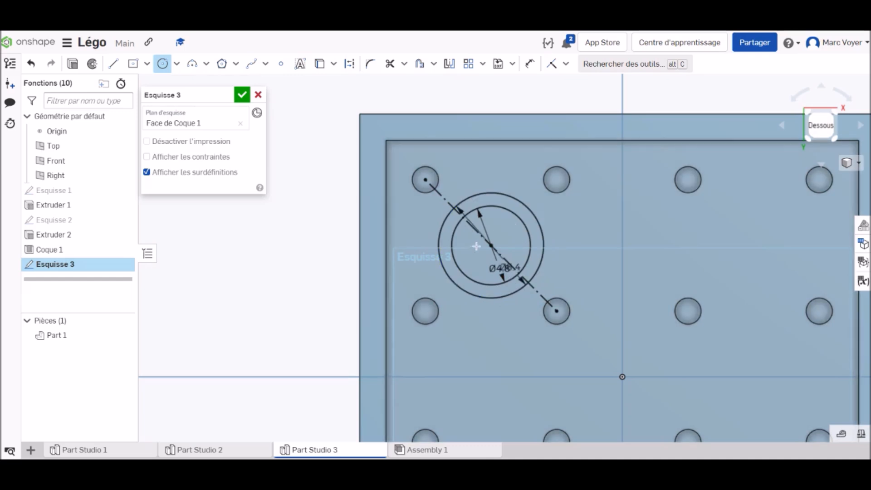
Create a linear pattern of both concentric circles with three instances along the X direction, spaced 8 mm apart
{"action": "scroll", "coordinate": [475, 246], "scroll_direction": "up", "scroll_amount": 2}
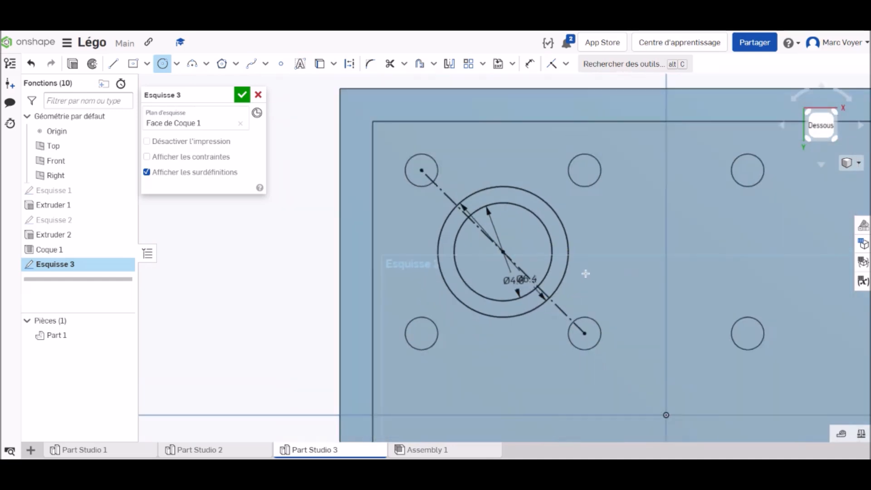
{"action": "scroll", "coordinate": [585, 274], "scroll_direction": "down", "scroll_amount": 3}
{"action": "mouse_move", "coordinate": [617, 255]}
{"action": "middle_mouse_down"}
{"action": "mouse_move", "coordinate": [515, 191]}
{"action": "mouse_move", "coordinate": [445, 169]}
{"action": "mouse_move", "coordinate": [475, 179]}
{"action": "middle_mouse_up"}
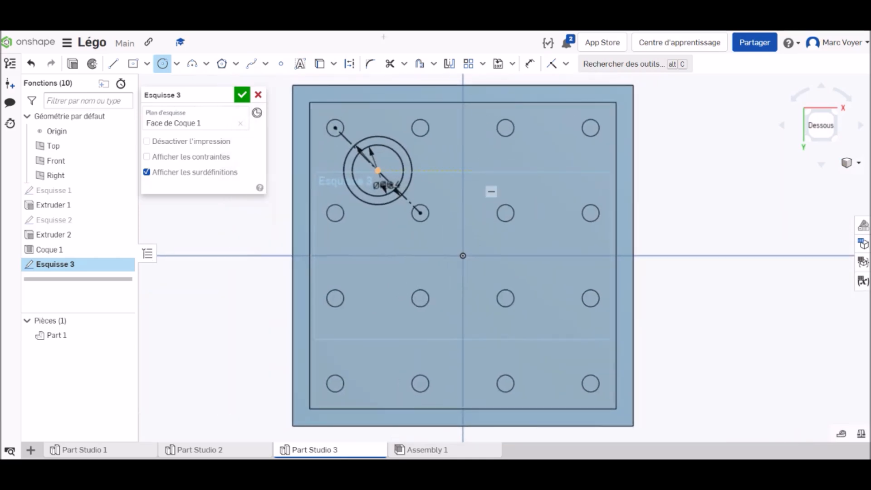
{"action": "left_click", "coordinate": [468, 63]}
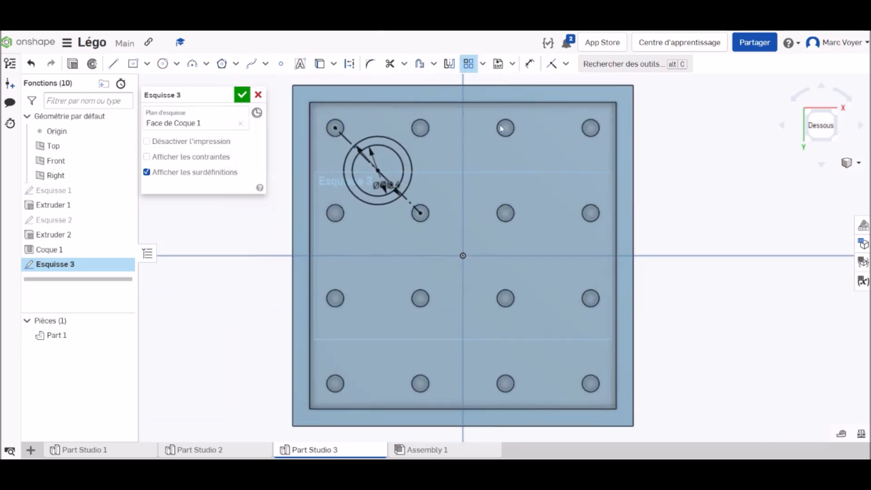
{"action": "left_click", "coordinate": [407, 150]}
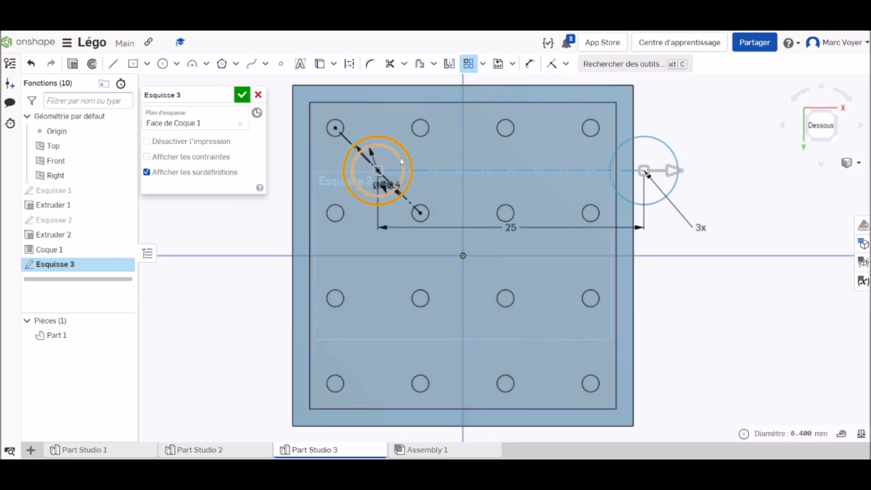
{"action": "left_click", "coordinate": [400, 157]}
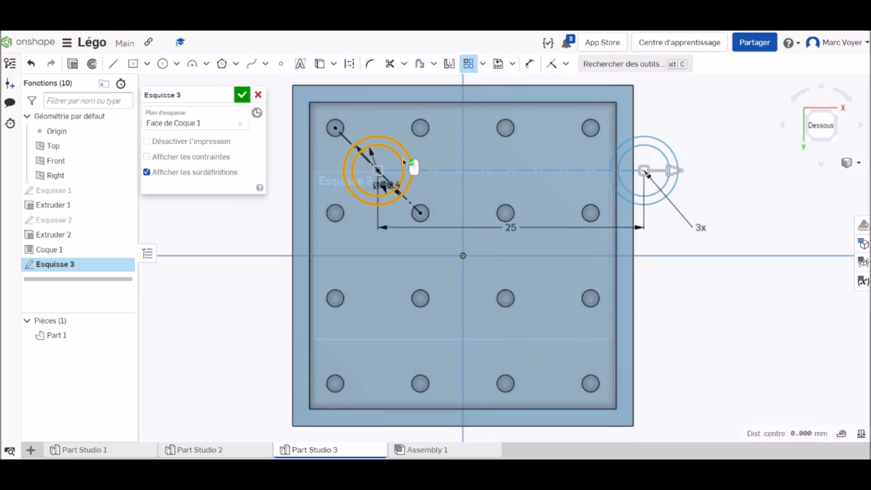
{"action": "double_click", "coordinate": [510, 228]}
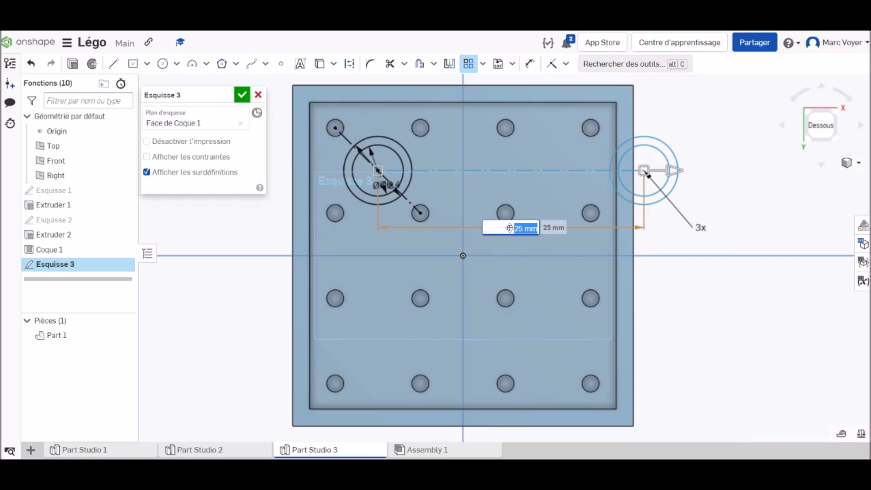
{"action": "type", "text": "8"}
{"action": "key", "text": "Return"}
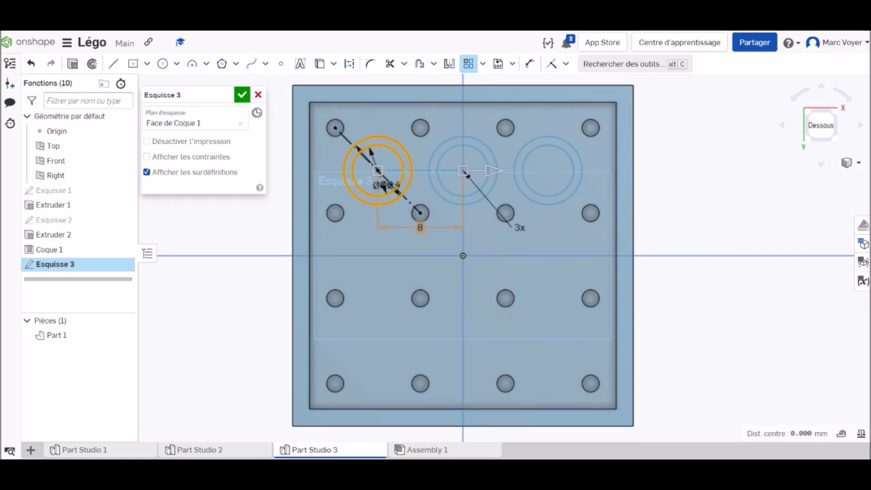
Extend the circle pattern across the plate in the second direction with three instances spaced 8 mm apart, and finish the sketch
{"action": "middle_click_drag", "start_coordinate": [399, 121], "coordinate": [397, 186]}
{"action": "scroll", "coordinate": [410, 190], "scroll_direction": "down", "scroll_amount": 5}
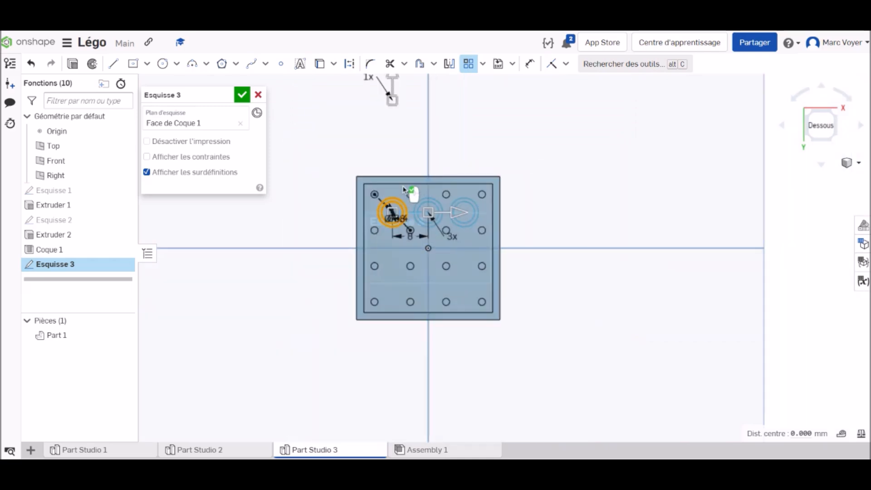
{"action": "left_click", "coordinate": [397, 84]}
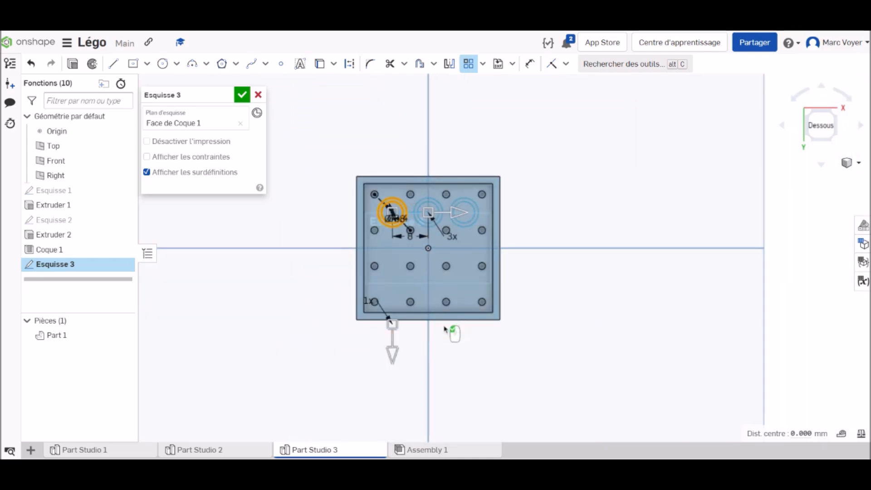
{"action": "left_click", "coordinate": [368, 301]}
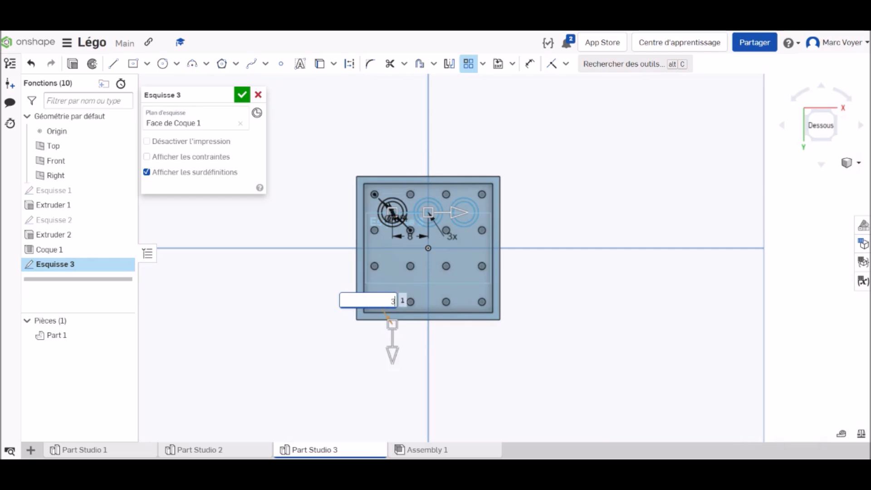
{"action": "key", "text": "Return"}
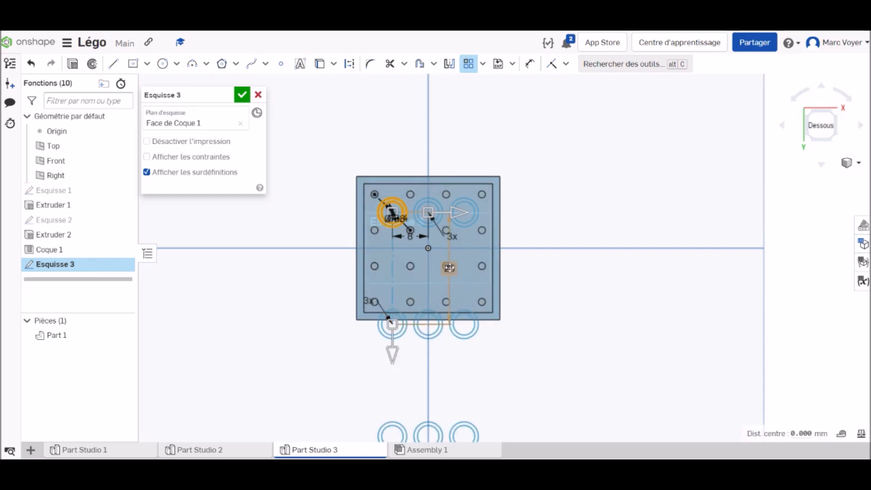
{"action": "left_click", "coordinate": [449, 268]}
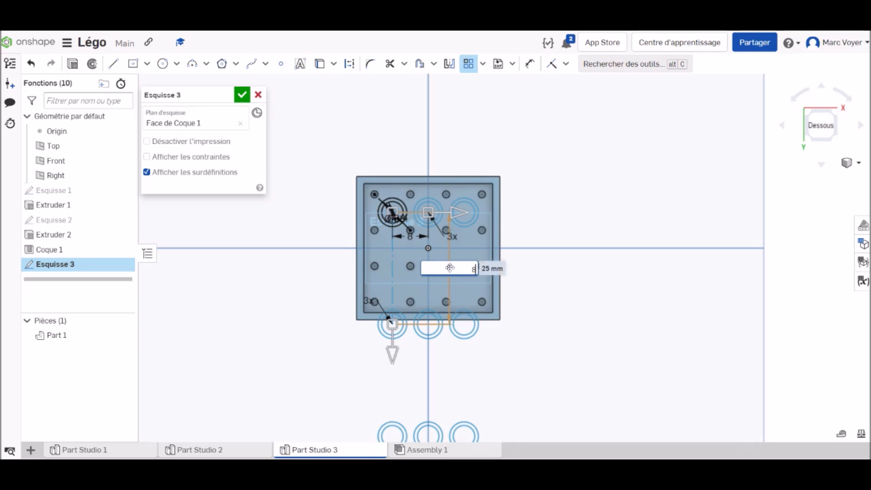
{"action": "type", "text": "8"}
{"action": "key", "text": "Return"}
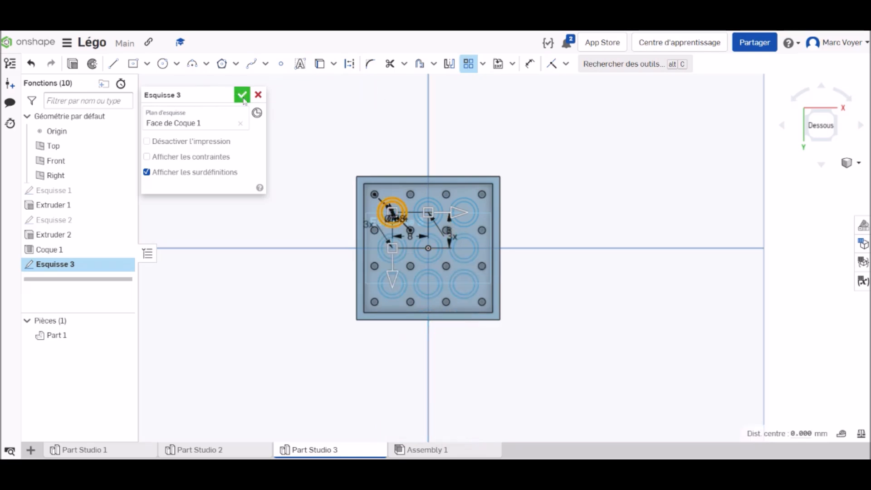
{"action": "key", "text": "Return"}
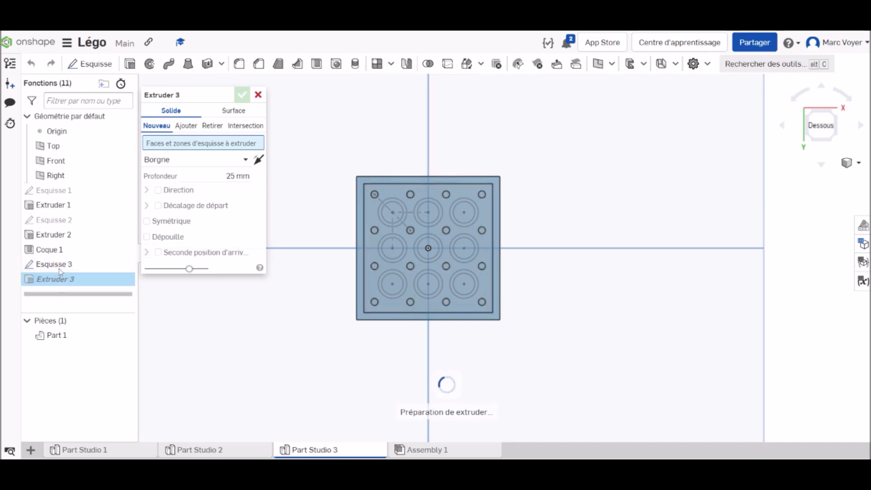
Extrude the nine ring profiles up to the plate's bottom rim face, adding them to the plate as tubes
{"action": "left_click", "coordinate": [62, 267]}
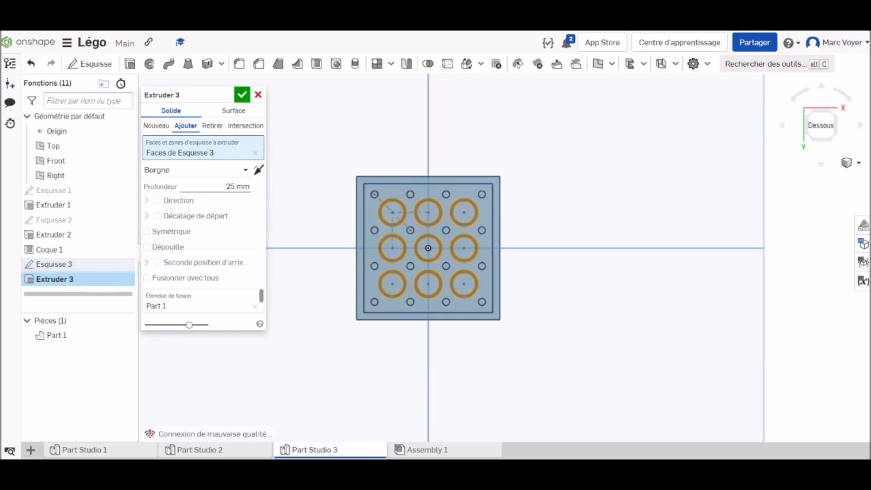
{"action": "left_click", "coordinate": [179, 171]}
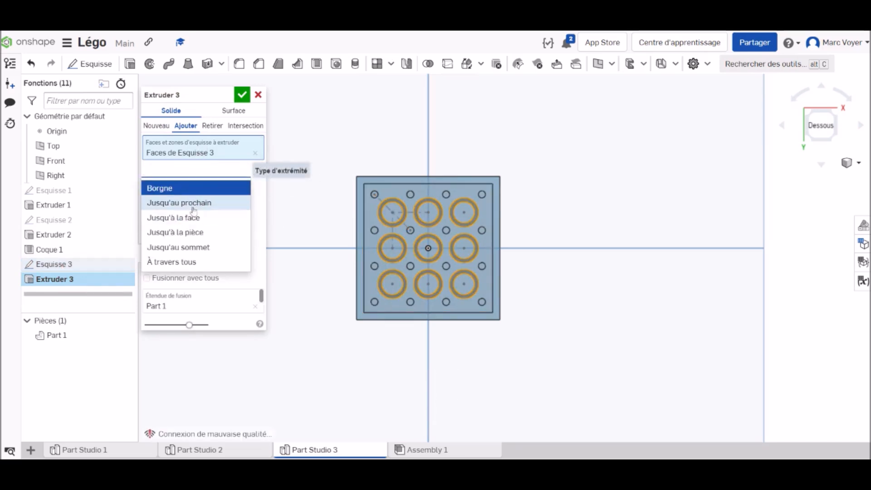
{"action": "left_click", "coordinate": [195, 218]}
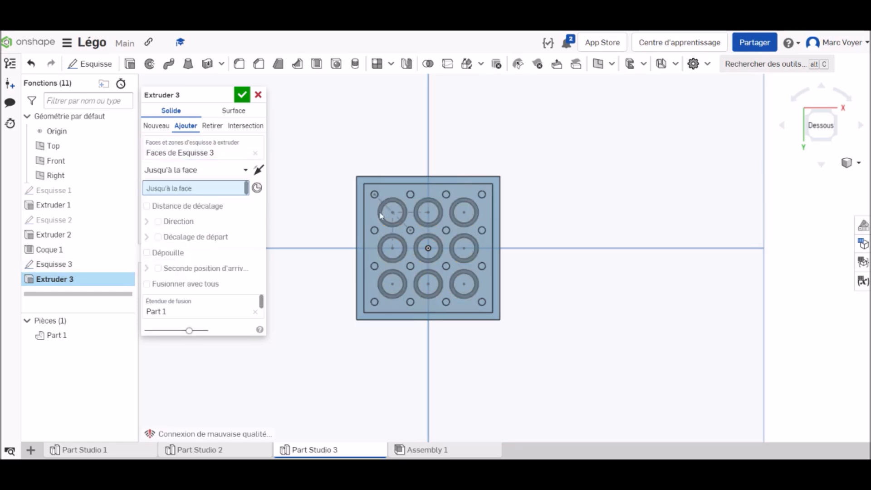
{"action": "left_click", "coordinate": [477, 179]}
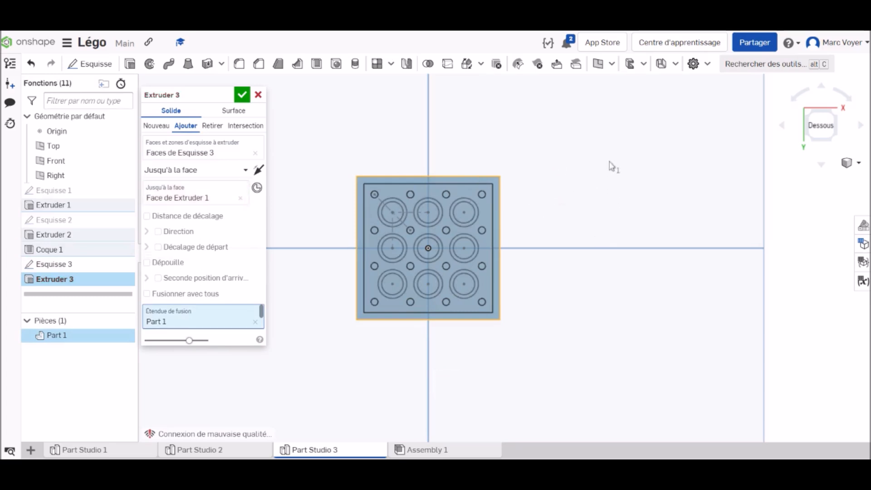
{"action": "right_click_drag", "start_coordinate": [601, 182], "coordinate": [591, 206]}
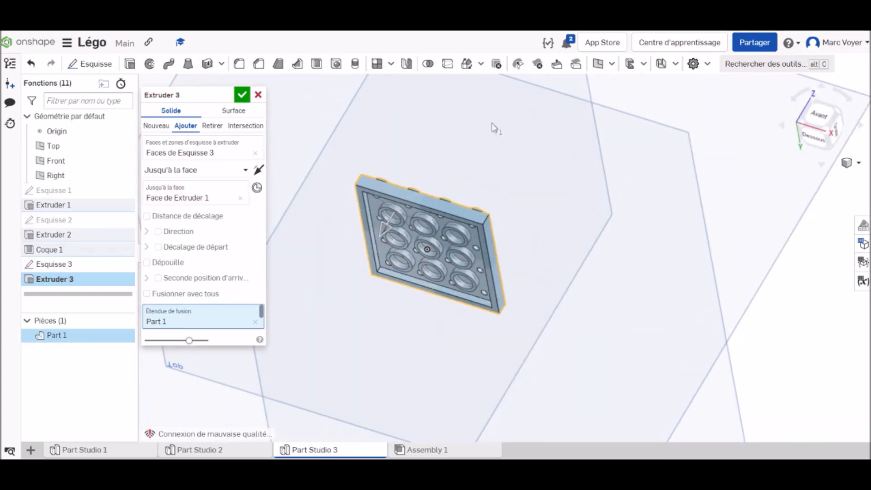
{"action": "left_click", "coordinate": [242, 95]}
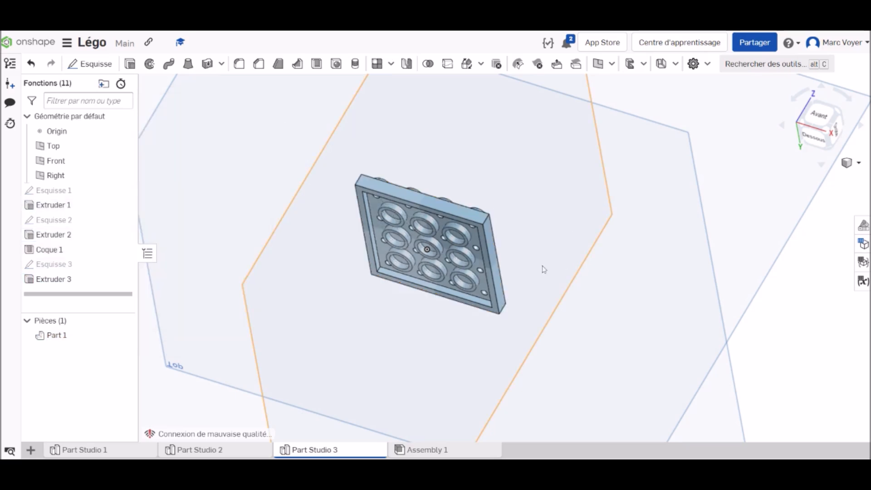
View the plate's underside with its tubes straight on from below
{"action": "right_click_drag", "start_coordinate": [592, 299], "coordinate": [619, 263]}
{"action": "left_click", "coordinate": [822, 127]}
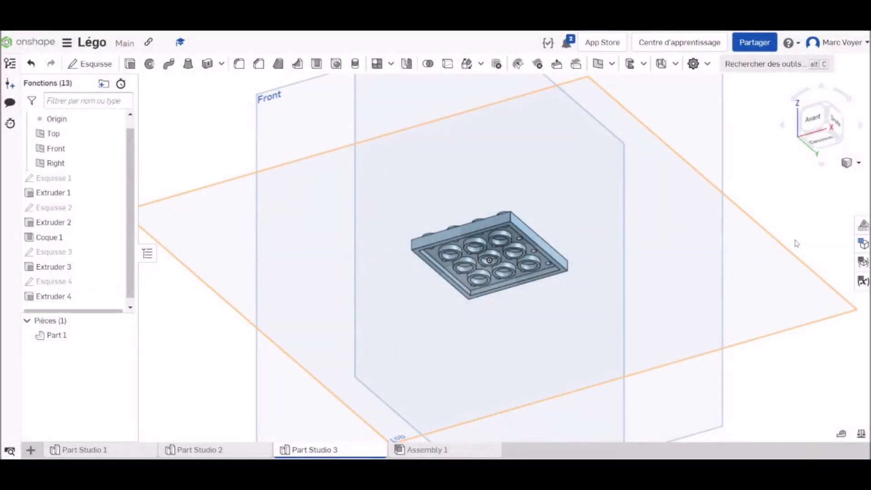
{"action": "left_click", "coordinate": [825, 142]}
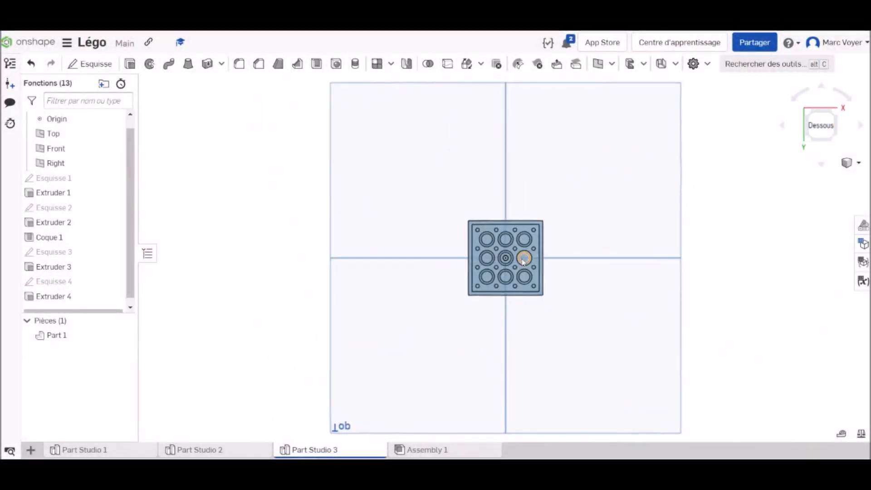
Start a sketch on the plate's bottom rim face and offset its four outer edges
{"action": "scroll", "coordinate": [521, 254], "scroll_direction": "up", "scroll_amount": 5}
{"action": "left_click", "coordinate": [89, 64]}
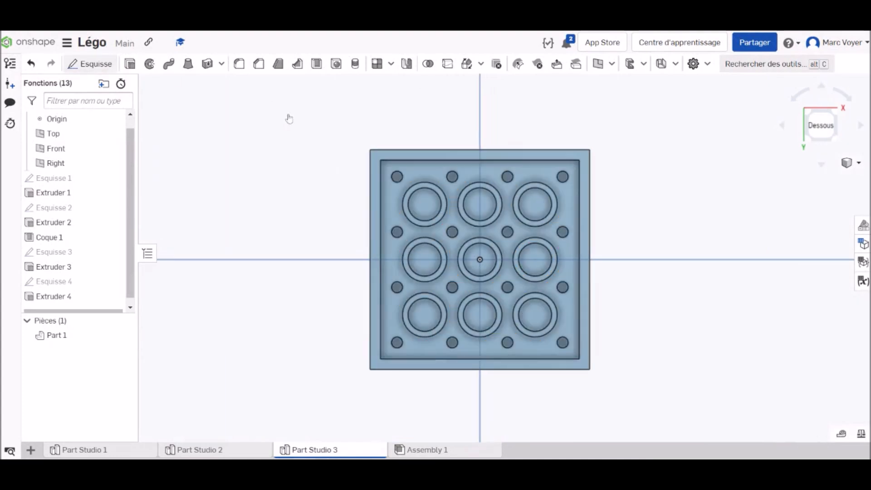
{"action": "left_click", "coordinate": [444, 156]}
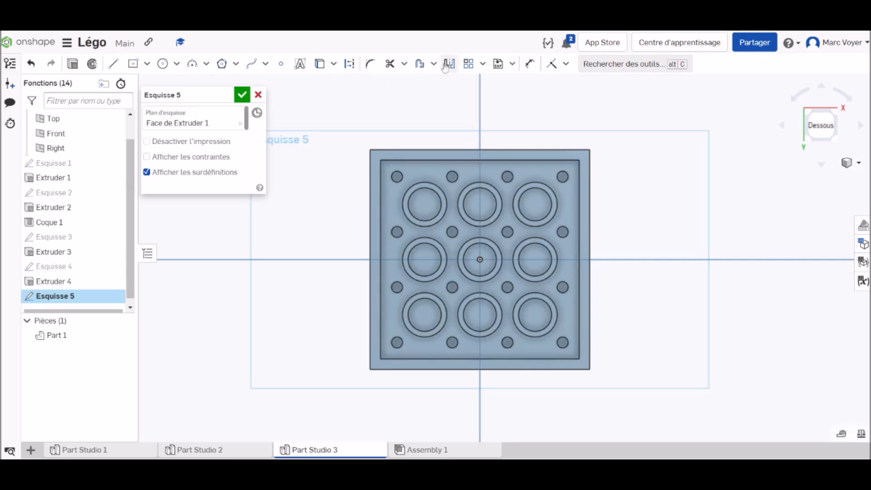
{"action": "left_click", "coordinate": [422, 67]}
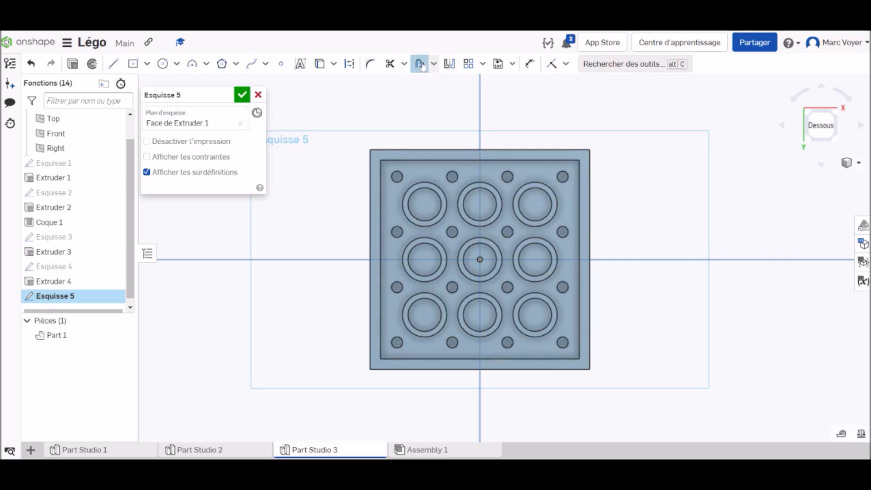
{"action": "left_click", "coordinate": [444, 150]}
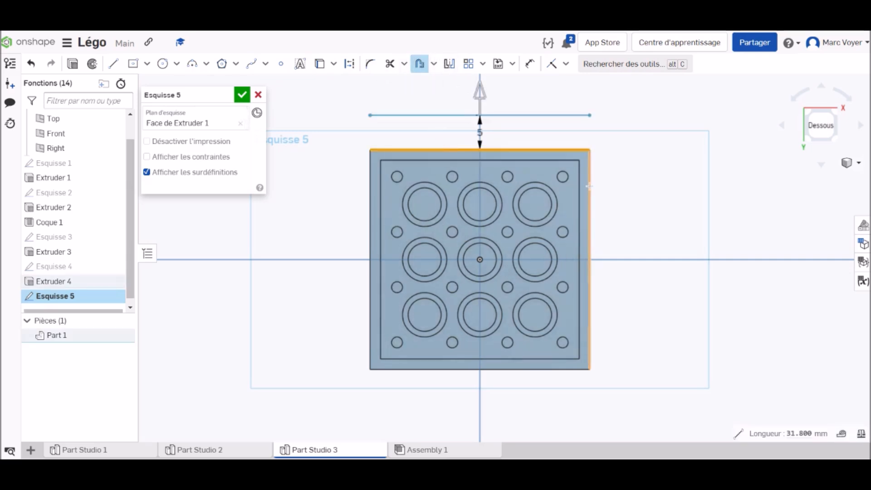
{"action": "left_click", "coordinate": [589, 188]}
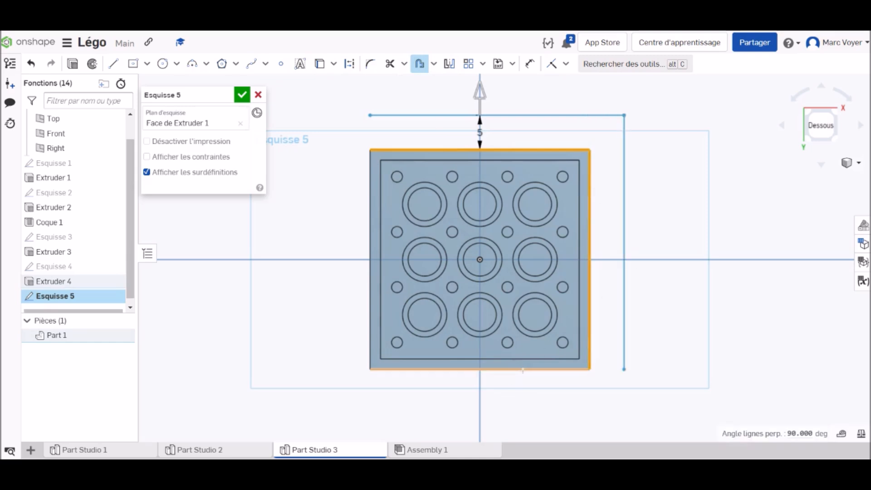
{"action": "left_click", "coordinate": [514, 358]}
{"action": "left_click", "coordinate": [370, 213]}
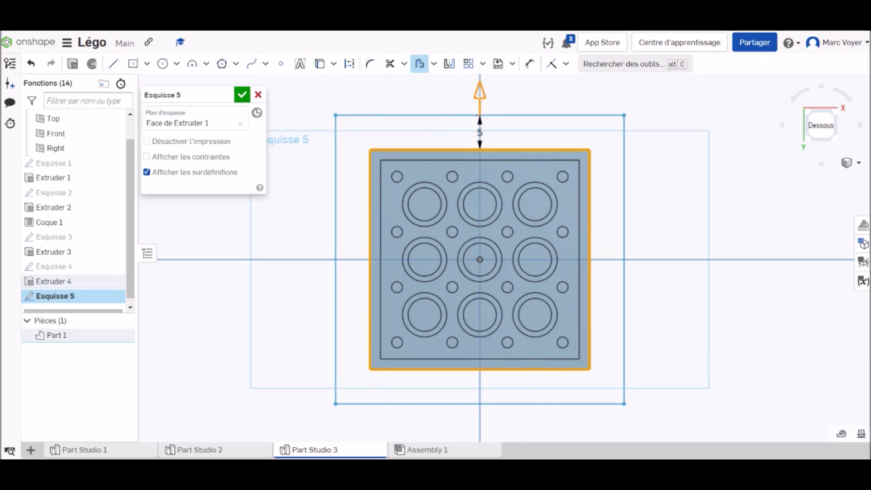
Flip the edge offset to the inside of the plate, set its distance to 0.1 mm and finish the sketch
{"action": "left_click", "coordinate": [479, 93]}
{"action": "scroll", "coordinate": [496, 173], "scroll_direction": "up", "scroll_amount": 5}
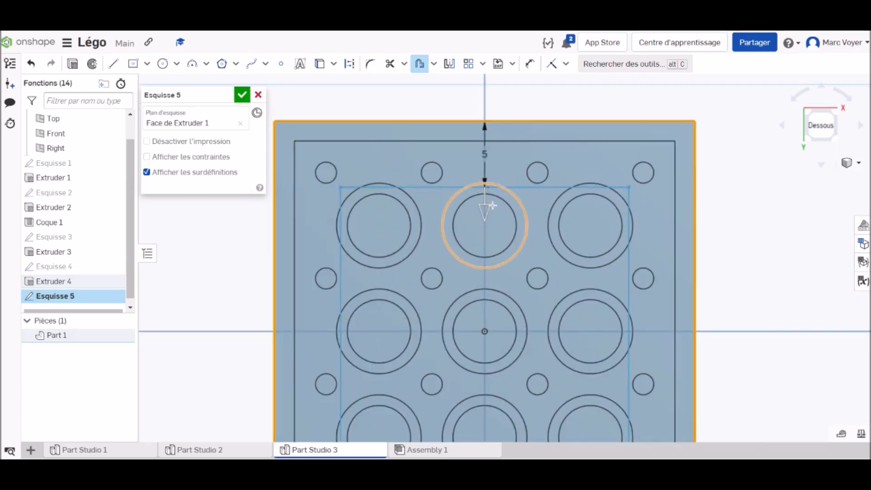
{"action": "middle_click_drag", "start_coordinate": [493, 113], "coordinate": [461, 216]}
{"action": "left_click_drag", "start_coordinate": [455, 292], "coordinate": [461, 235]}
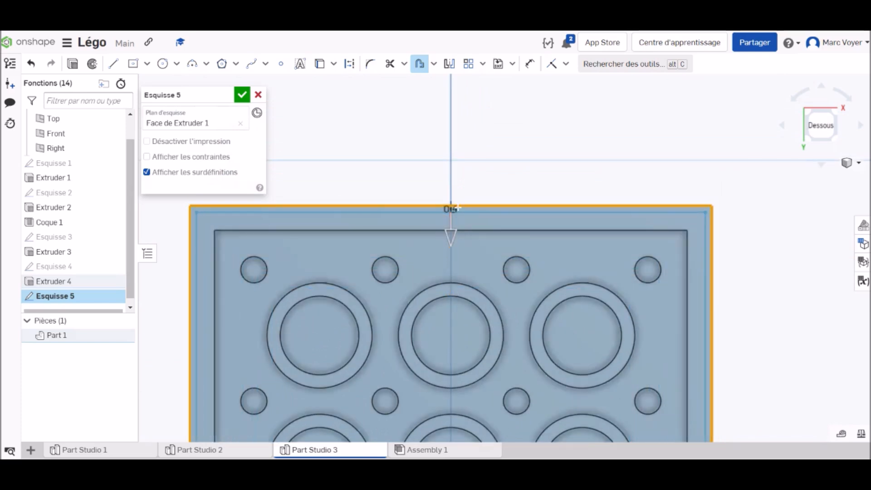
{"action": "scroll", "coordinate": [454, 222], "scroll_direction": "up", "scroll_amount": 10}
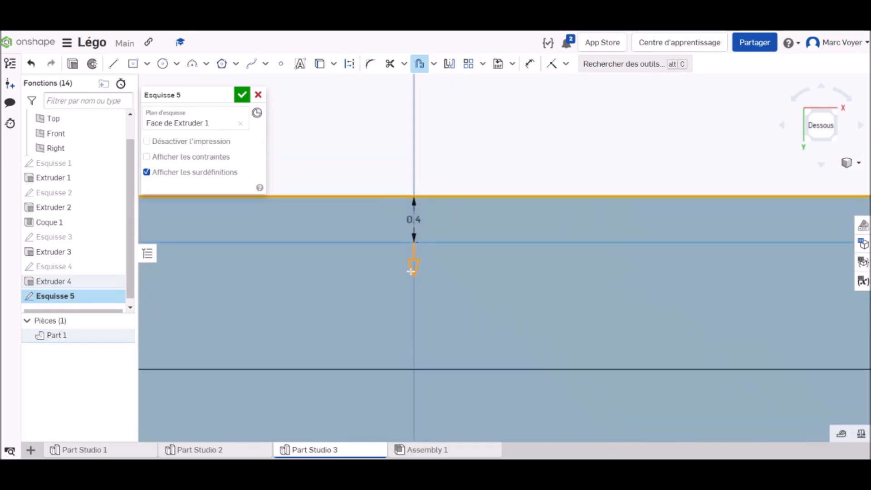
{"action": "left_click_drag", "start_coordinate": [416, 252], "coordinate": [415, 227]}
{"action": "scroll", "coordinate": [427, 227], "scroll_direction": "up", "scroll_amount": 5}
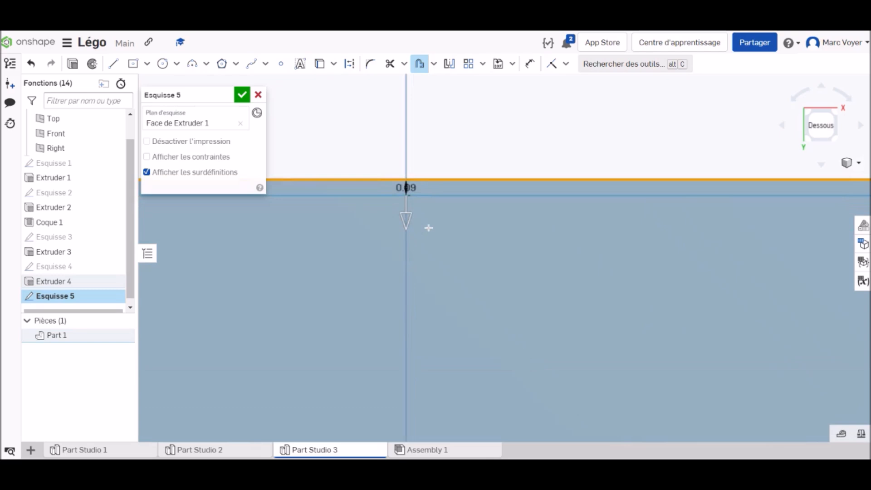
{"action": "left_click_drag", "start_coordinate": [387, 194], "coordinate": [388, 196]}
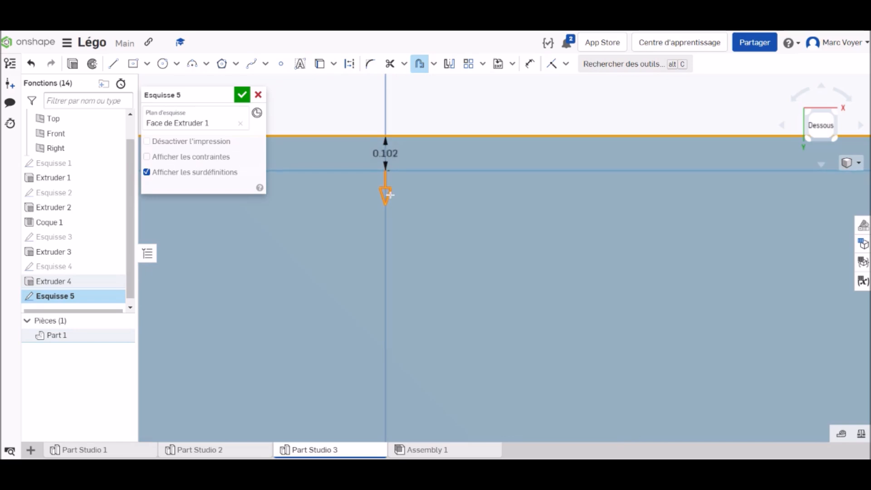
{"action": "left_click_drag", "start_coordinate": [390, 195], "coordinate": [392, 194]}
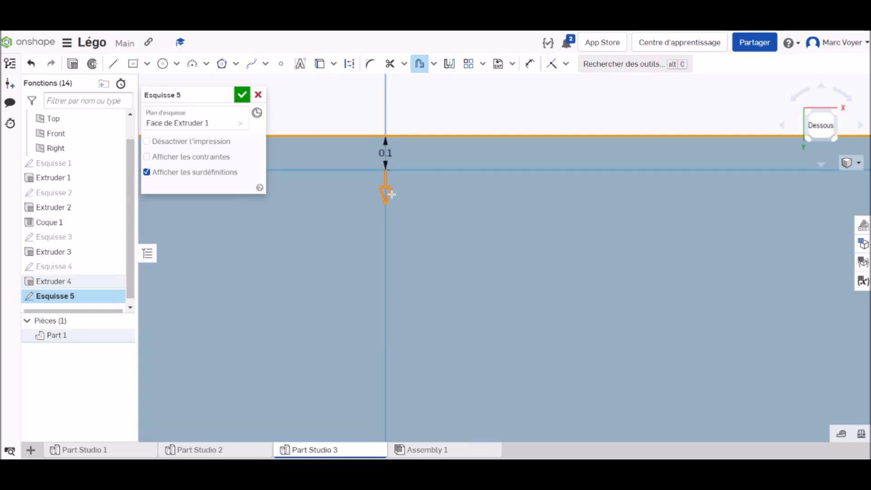
{"action": "left_click", "coordinate": [247, 95]}
Cut away the thin outer border between the offset outline and the plate's edge with a Remove extrude through all
{"action": "scroll", "coordinate": [440, 190], "scroll_direction": "down", "scroll_amount": 3}
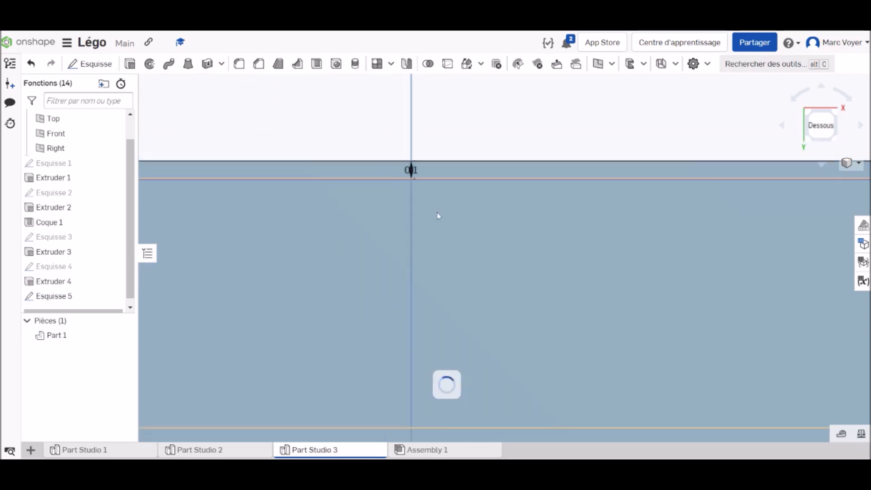
{"action": "scroll", "coordinate": [435, 218], "scroll_direction": "down", "scroll_amount": 5}
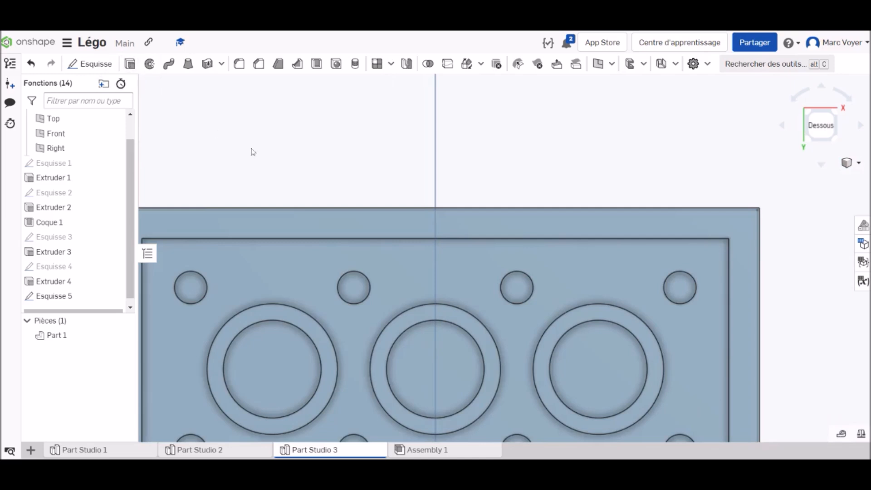
{"action": "key", "text": "shift+e"}
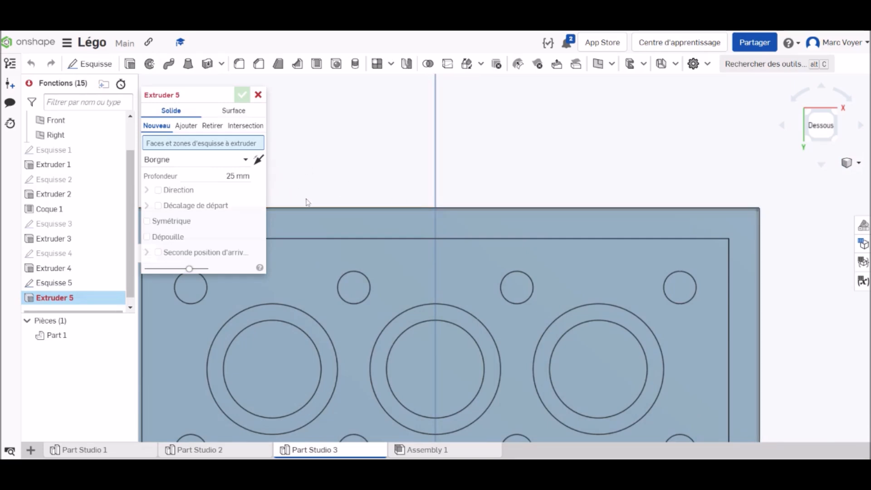
{"action": "left_click", "coordinate": [335, 211]}
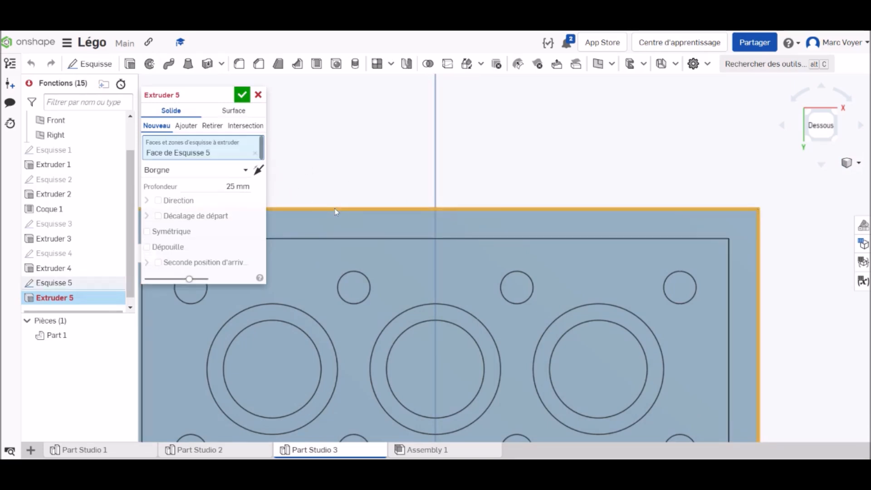
{"action": "left_click", "coordinate": [185, 126]}
{"action": "left_click", "coordinate": [212, 126]}
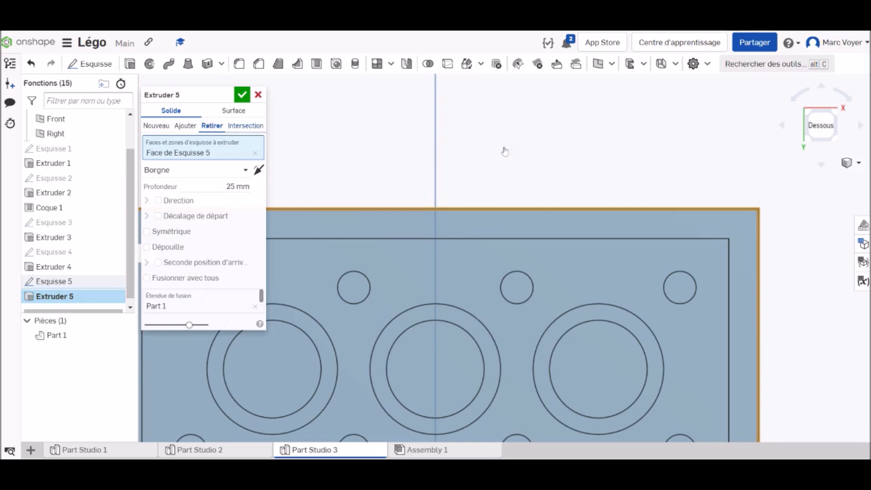
{"action": "right_click_drag", "start_coordinate": [794, 235], "coordinate": [786, 251]}
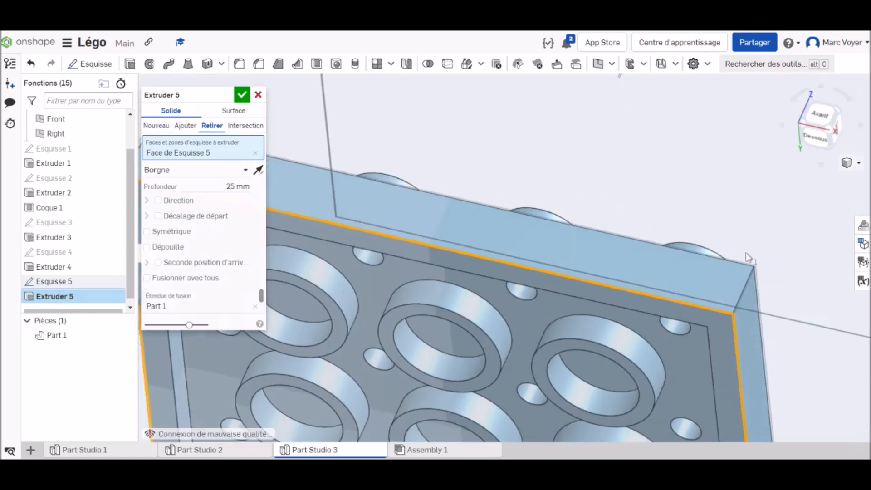
{"action": "scroll", "coordinate": [541, 187], "scroll_direction": "down", "scroll_amount": 5}
{"action": "scroll", "coordinate": [543, 186], "scroll_direction": "down", "scroll_amount": 3}
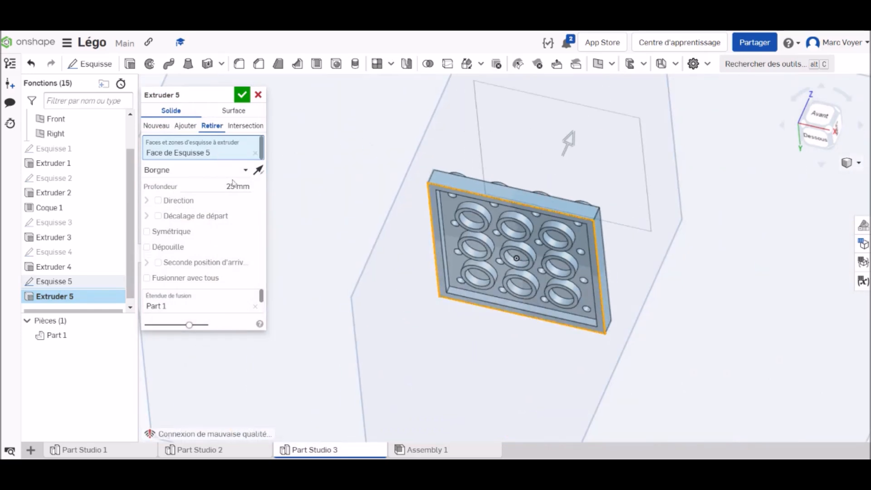
{"action": "left_click", "coordinate": [209, 171]}
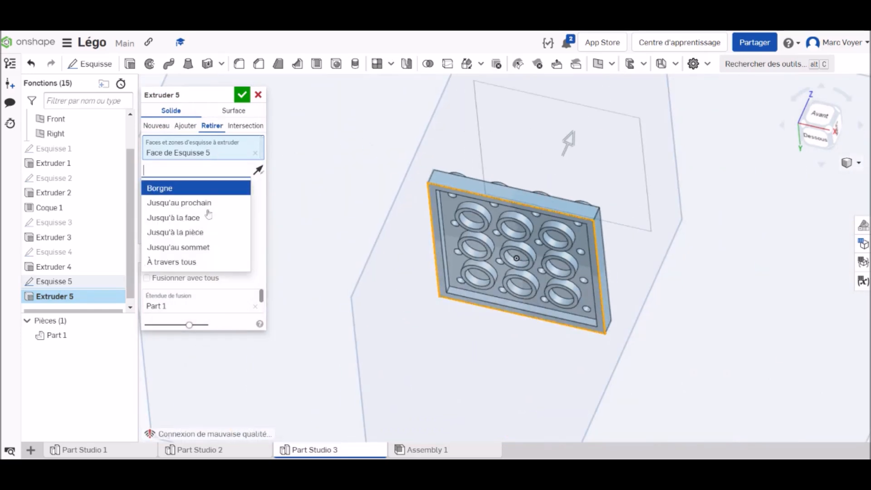
{"action": "left_click", "coordinate": [200, 266]}
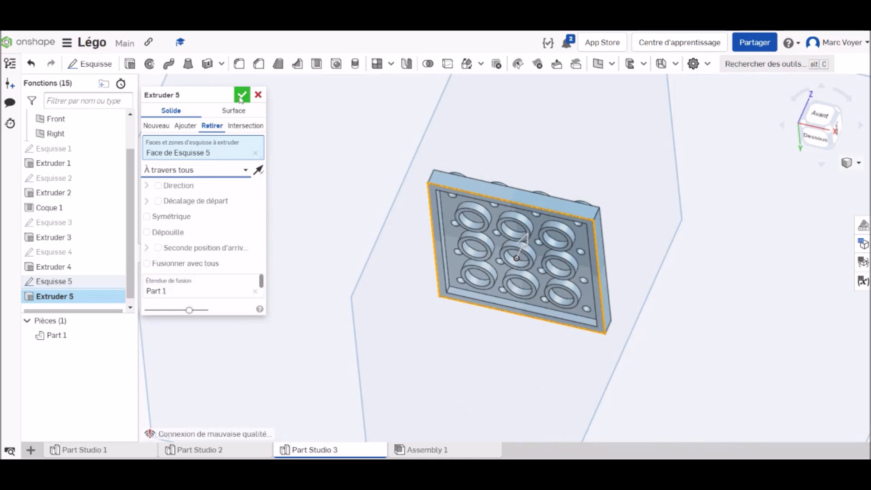
{"action": "left_click", "coordinate": [241, 96]}
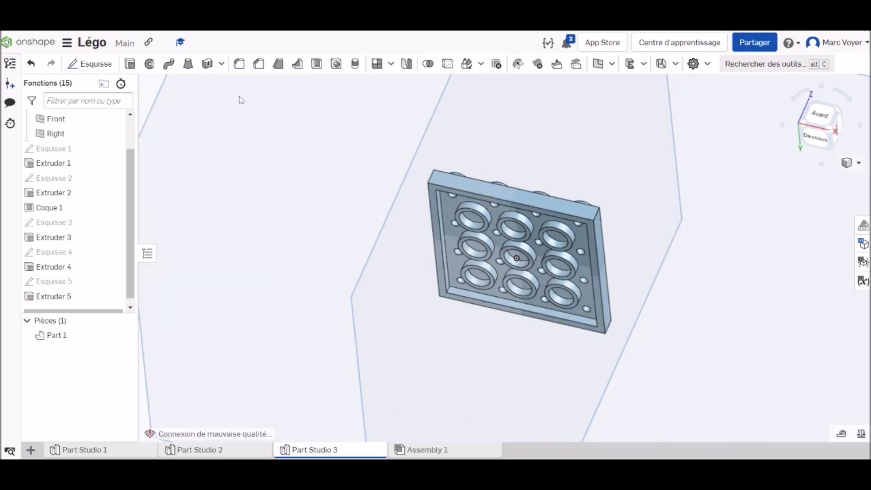
Rename the finished part as Plate 4 x 4 in an isometric view
{"action": "right_click", "coordinate": [828, 129]}
{"action": "left_click", "coordinate": [789, 170]}
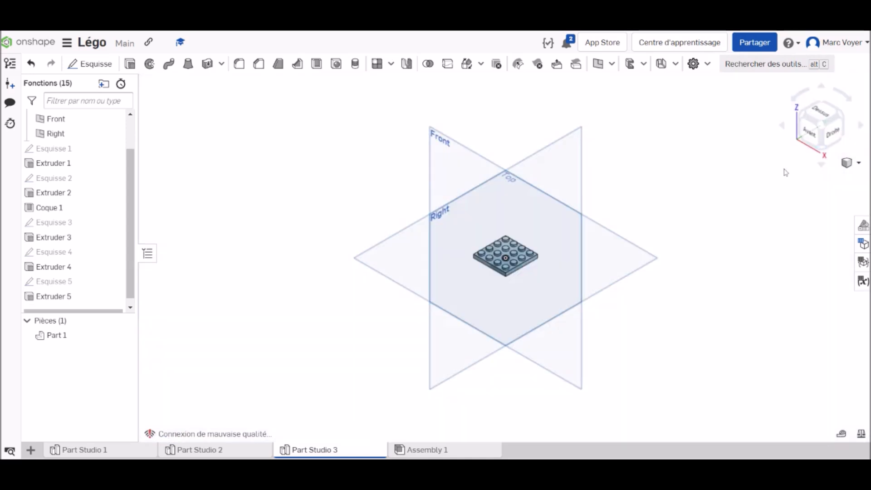
{"action": "scroll", "coordinate": [506, 240], "scroll_direction": "up", "scroll_amount": 5}
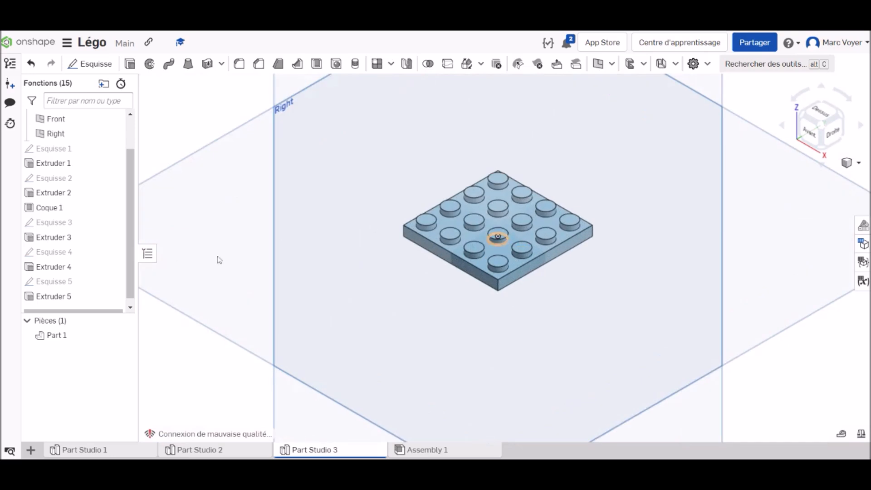
{"action": "right_click", "coordinate": [68, 337]}
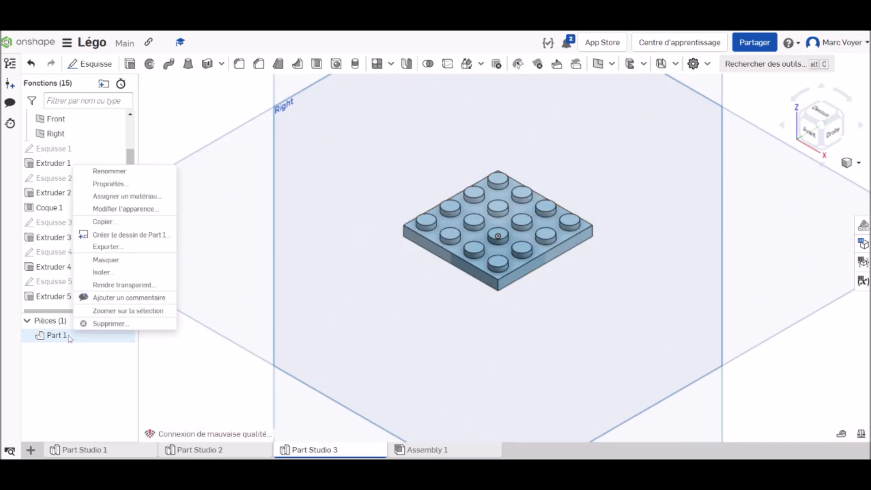
{"action": "left_click", "coordinate": [109, 171]}
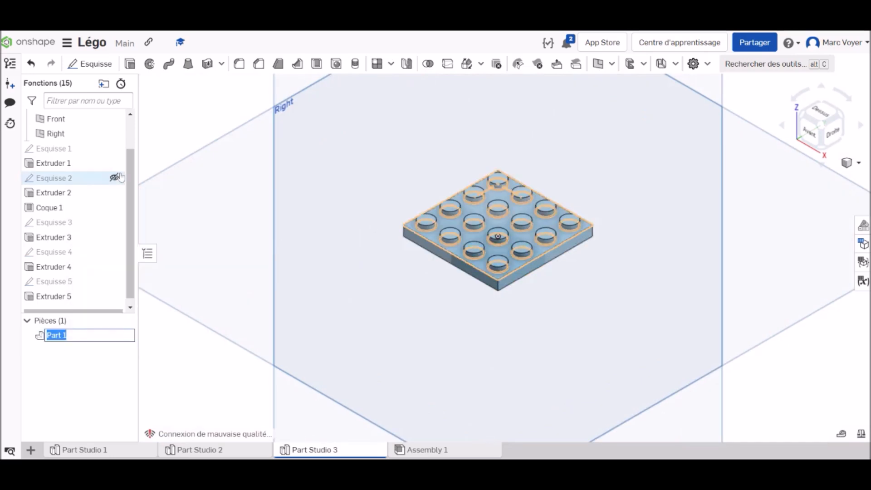
{"action": "type", "text": "Plate 4"}
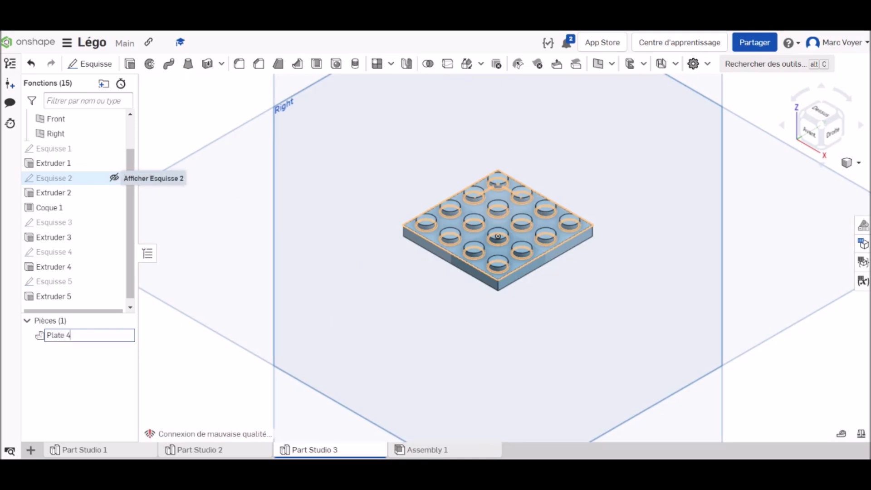
{"action": "type", "text": " x 4"}
{"action": "key", "text": "Return"}
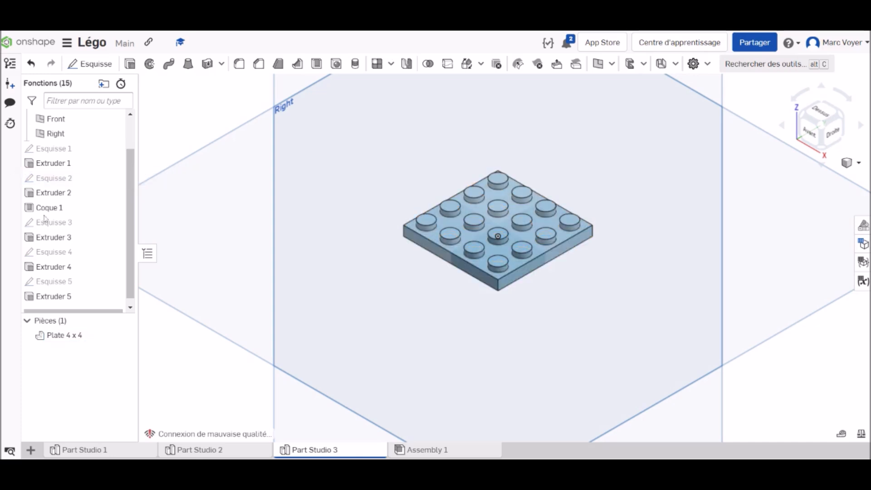
Change the appearance of Plate 4 x 4 to the light grey colour #B6C2CC
{"action": "left_click", "coordinate": [81, 336]}
{"action": "right_click", "coordinate": [81, 336]}
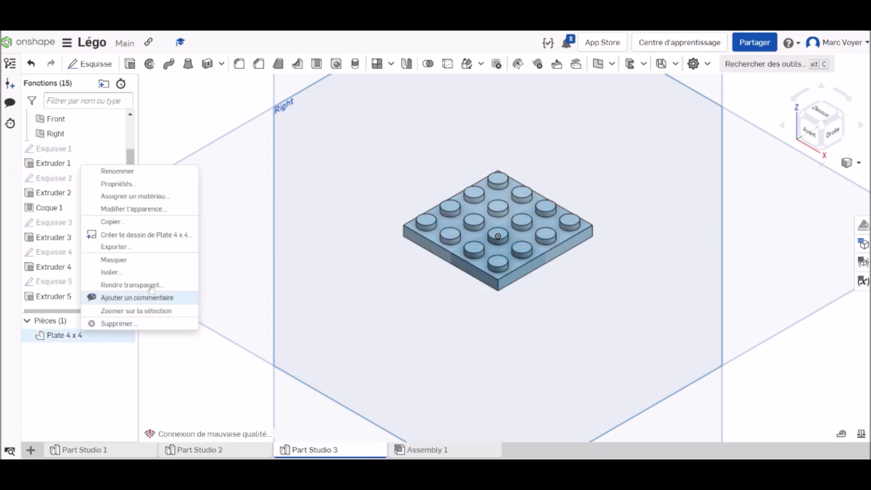
{"action": "left_click", "coordinate": [134, 209]}
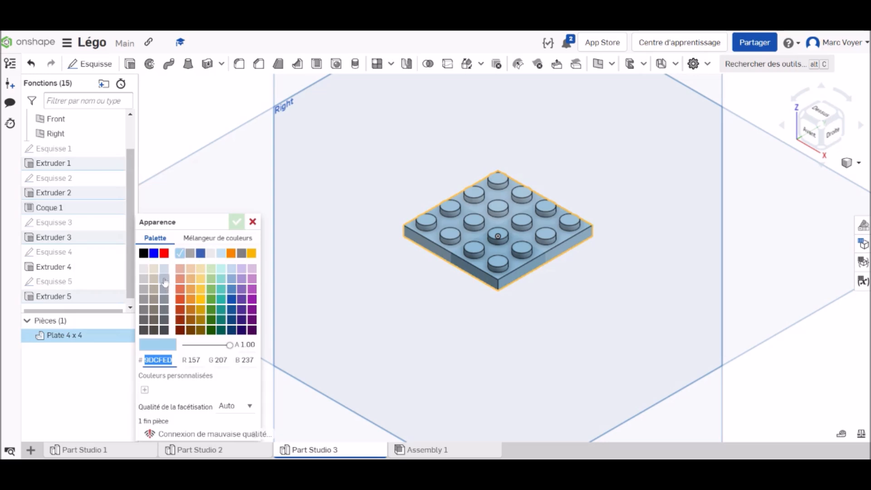
{"action": "left_click", "coordinate": [165, 281]}
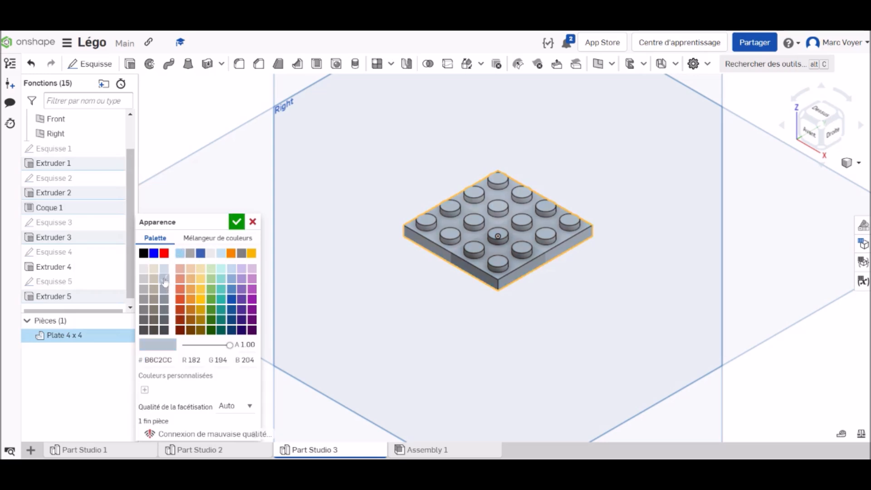
{"action": "left_click", "coordinate": [237, 222]}
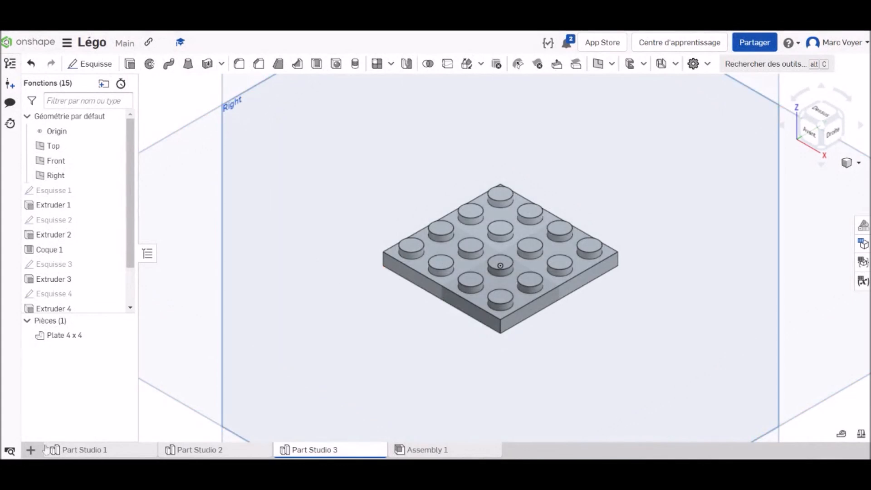
Create a new Part Studio and start a sketch on its Top plane
{"action": "left_click", "coordinate": [30, 451]}
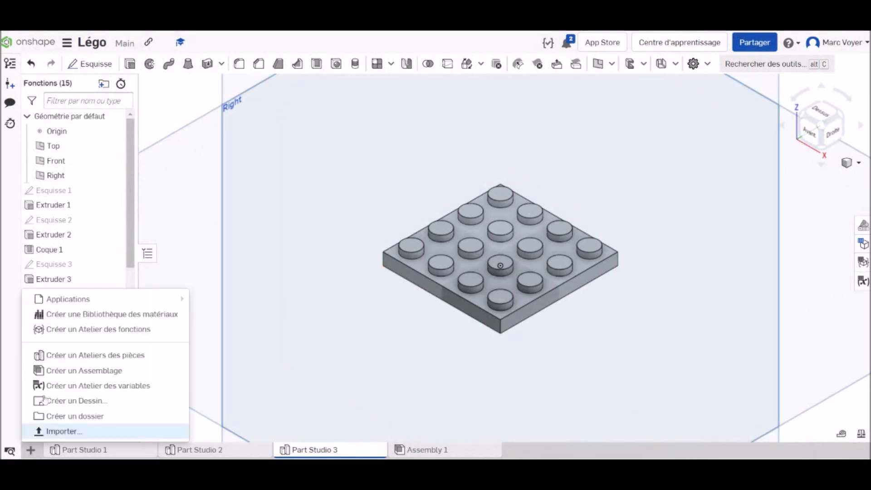
{"action": "left_click", "coordinate": [108, 356]}
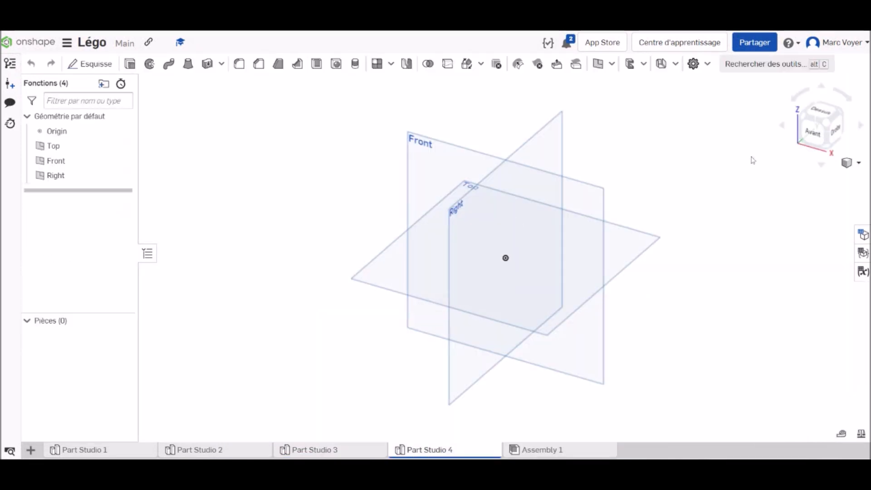
{"action": "left_click", "coordinate": [90, 63]}
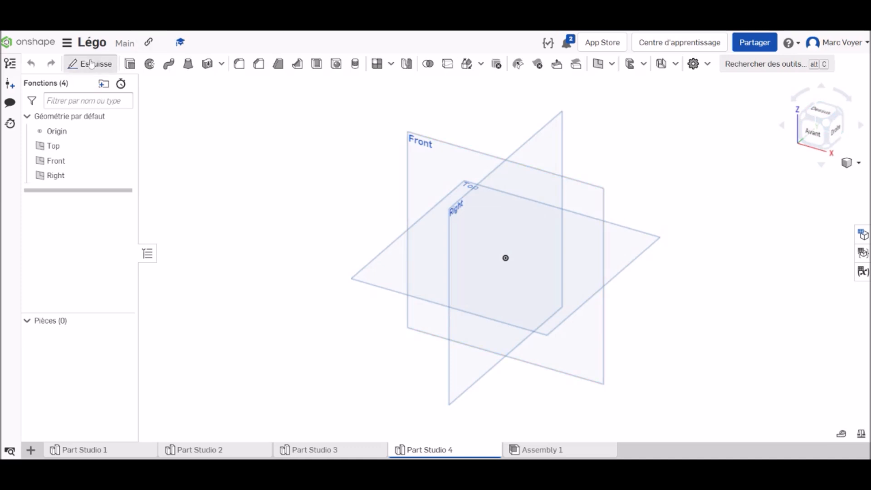
{"action": "left_click", "coordinate": [629, 249]}
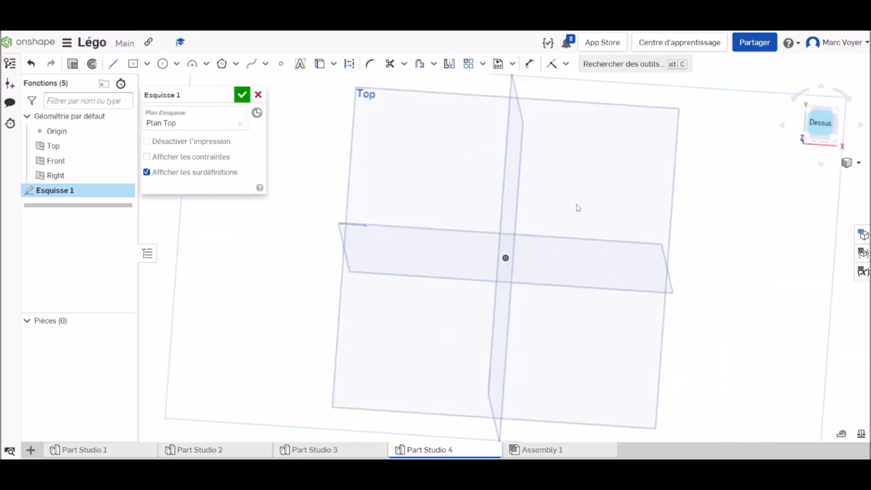
Sketch a rectangle centred on the origin, 64 mm long and 8 mm high, and finish the sketch
{"action": "left_click", "coordinate": [133, 64]}
{"action": "left_click", "coordinate": [506, 258]}
{"action": "left_click", "coordinate": [647, 278]}
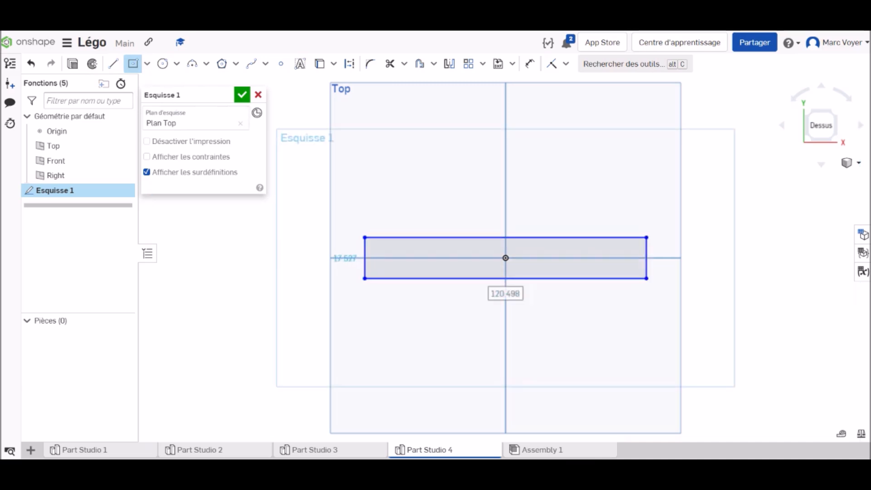
{"action": "type", "text": "6"}
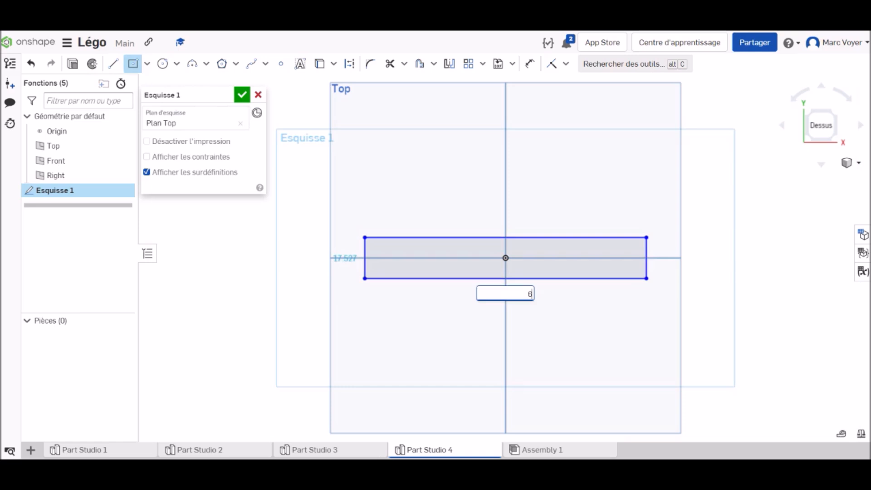
{"action": "type", "text": "4"}
{"action": "key", "text": "Return"}
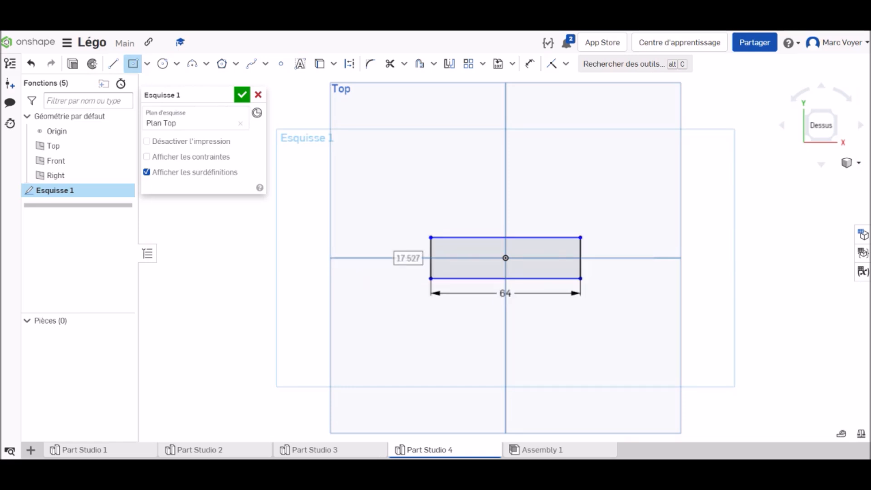
{"action": "type", "text": "8"}
{"action": "key", "text": "Return"}
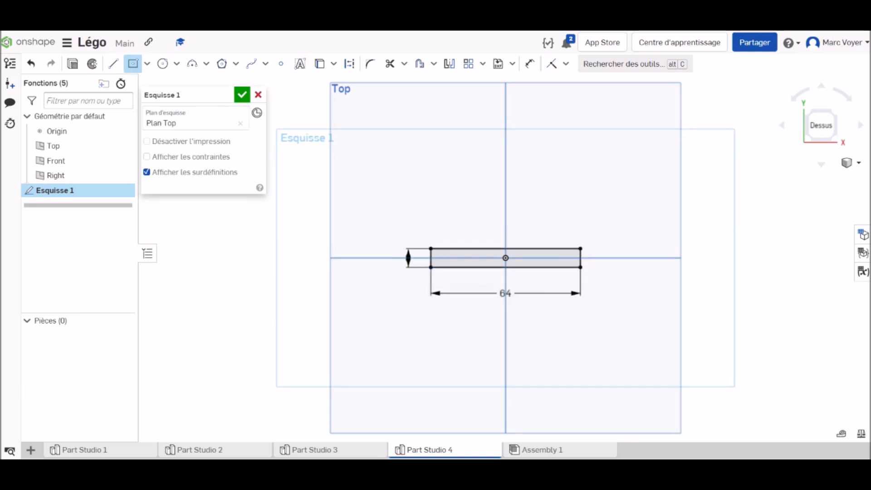
{"action": "left_click", "coordinate": [242, 94]}
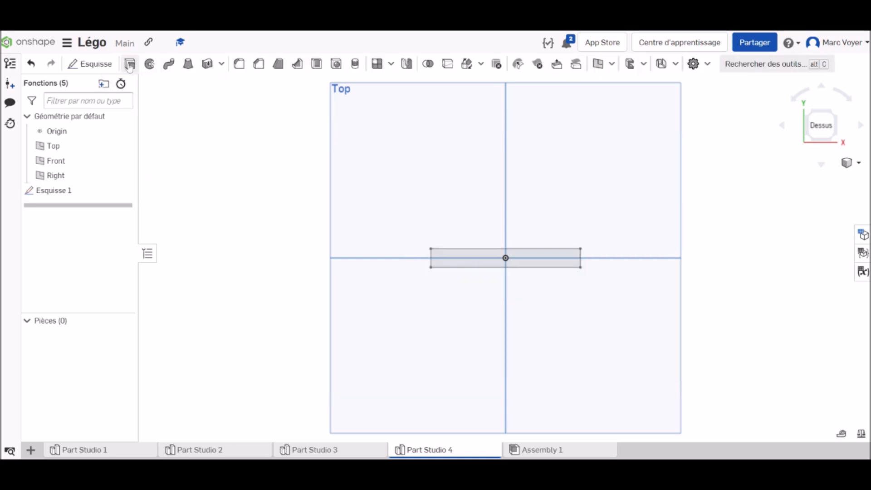
Extrude the rectangle as a new solid with a depth of 3.2 mm
{"action": "left_click", "coordinate": [130, 64]}
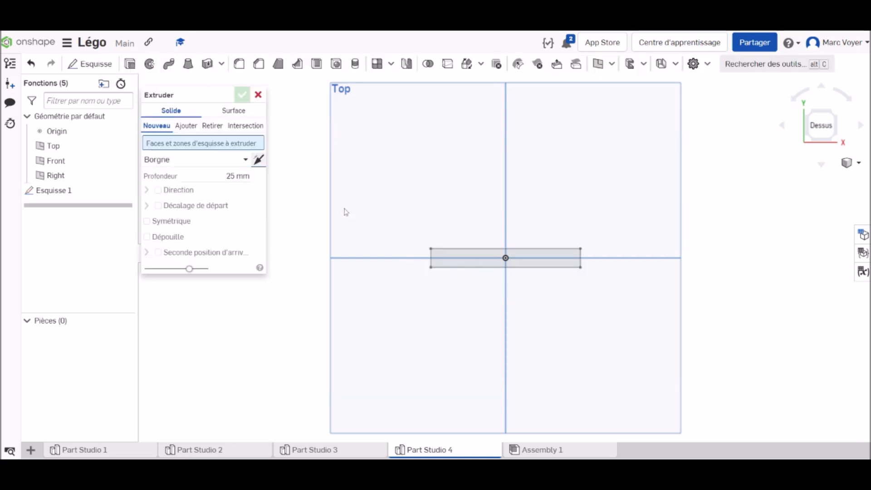
{"action": "left_click", "coordinate": [566, 267]}
{"action": "left_click", "coordinate": [237, 187]}
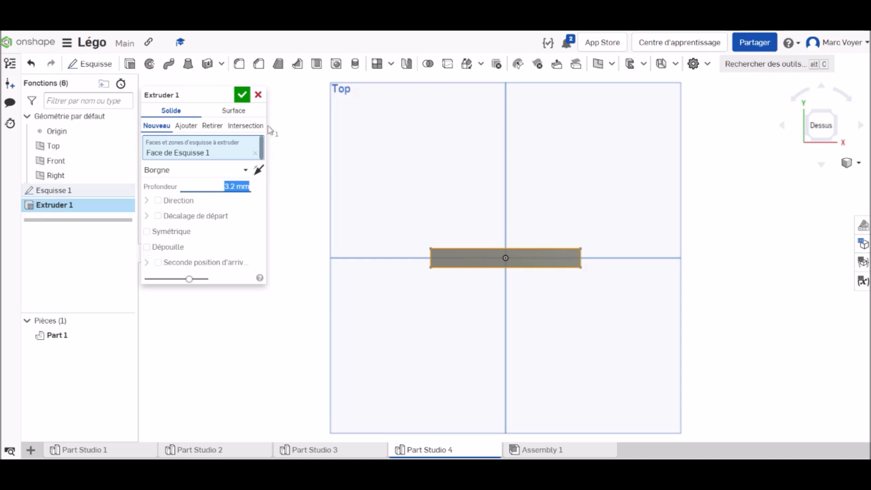
{"action": "left_click", "coordinate": [242, 95]}
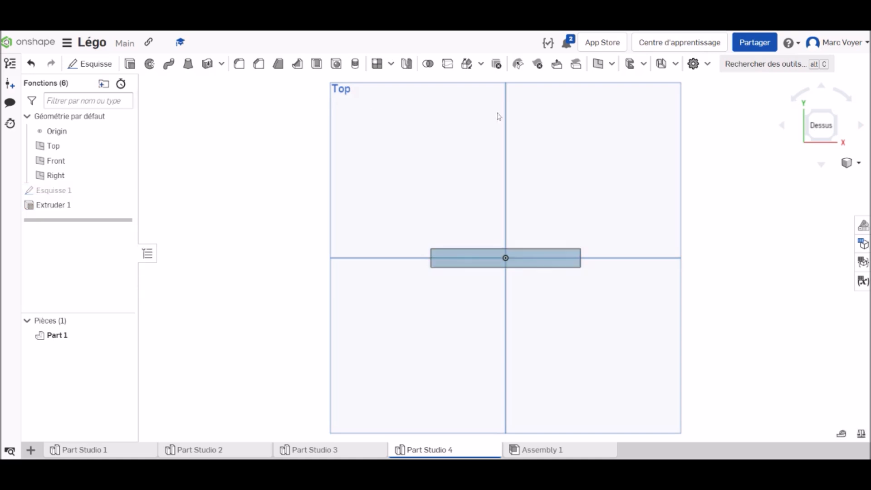
Start a sketch on the bar's upper face and draw a 4.8 mm diameter circle on the horizontal centreline near the negative X end
{"action": "right_click", "coordinate": [829, 135]}
{"action": "left_click", "coordinate": [792, 178]}
{"action": "scroll", "coordinate": [502, 263], "scroll_direction": "up", "scroll_amount": 5}
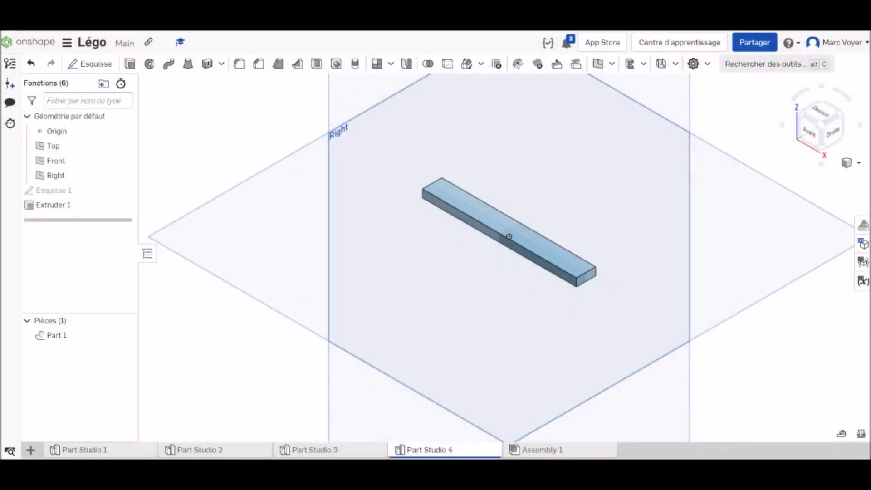
{"action": "left_click", "coordinate": [815, 112]}
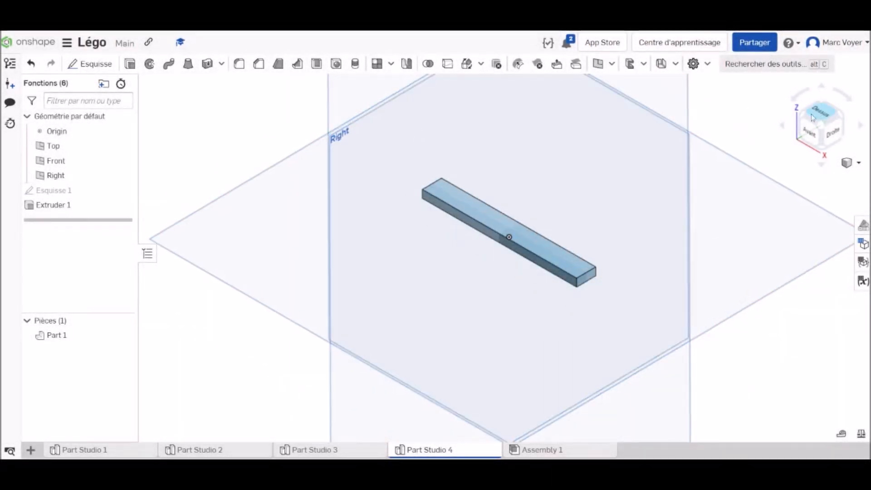
{"action": "left_click", "coordinate": [93, 64]}
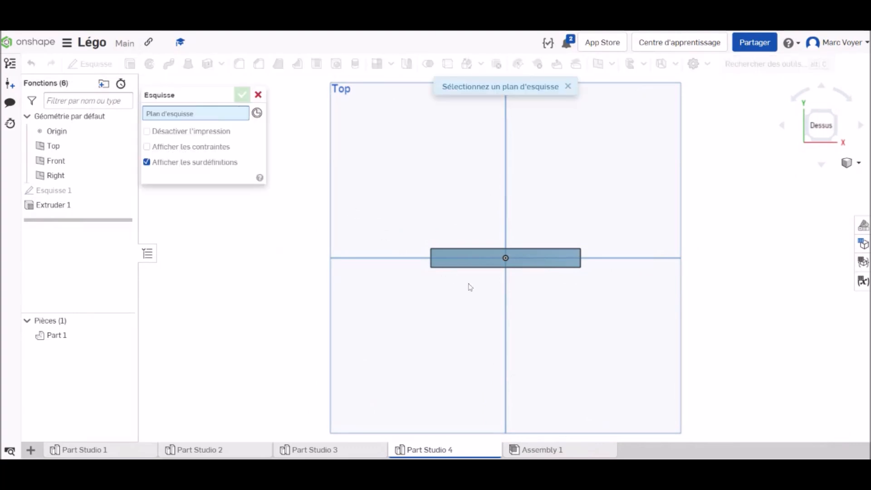
{"action": "left_click", "coordinate": [467, 257]}
{"action": "scroll", "coordinate": [422, 254], "scroll_direction": "up", "scroll_amount": 5}
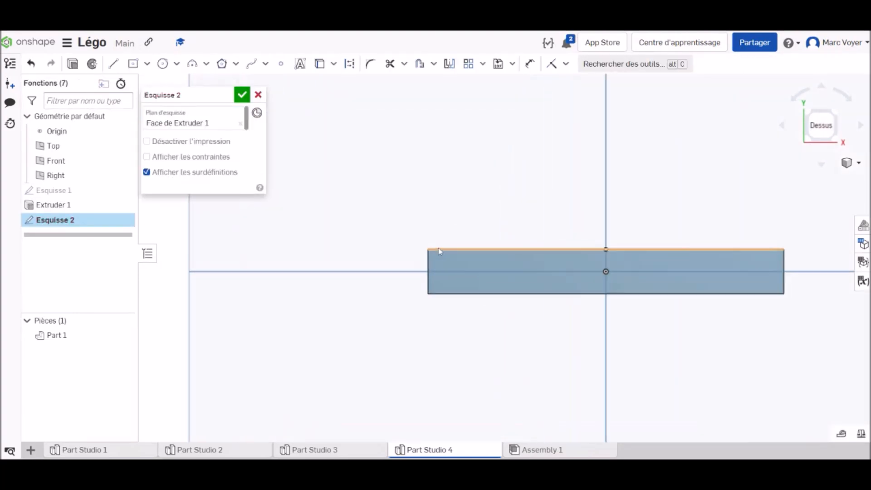
{"action": "left_click", "coordinate": [162, 64]}
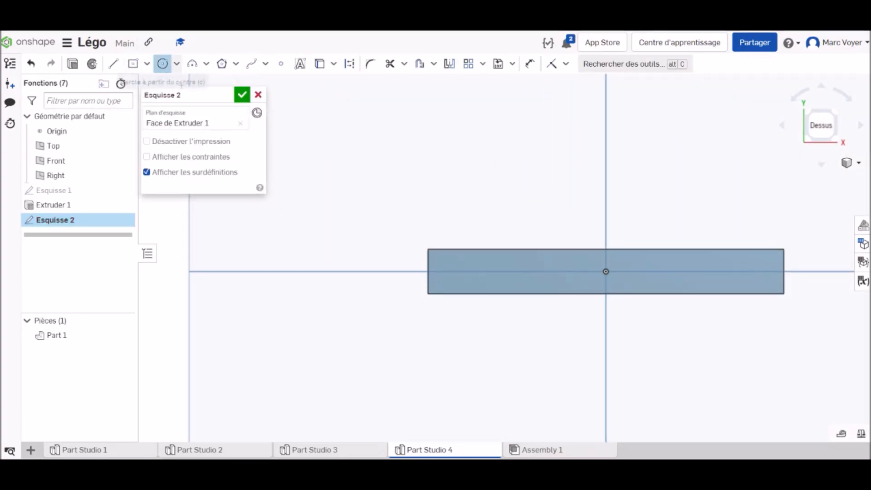
{"action": "left_click", "coordinate": [453, 271]}
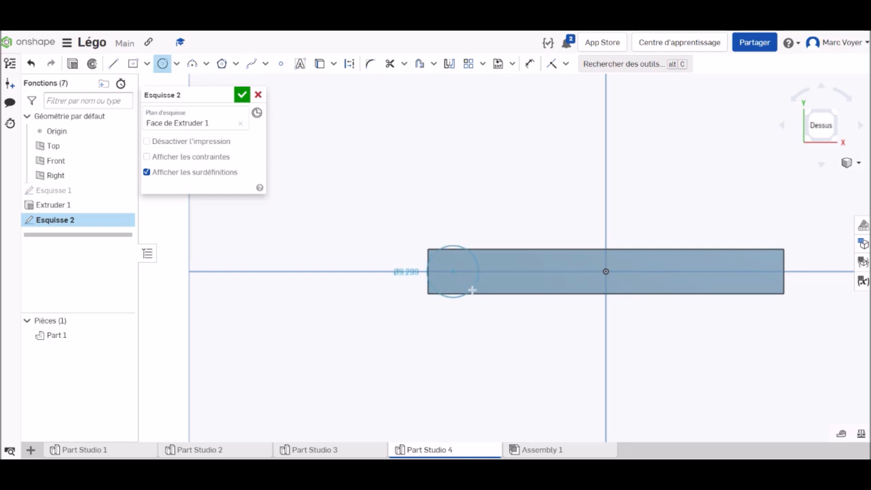
{"action": "left_click", "coordinate": [468, 265]}
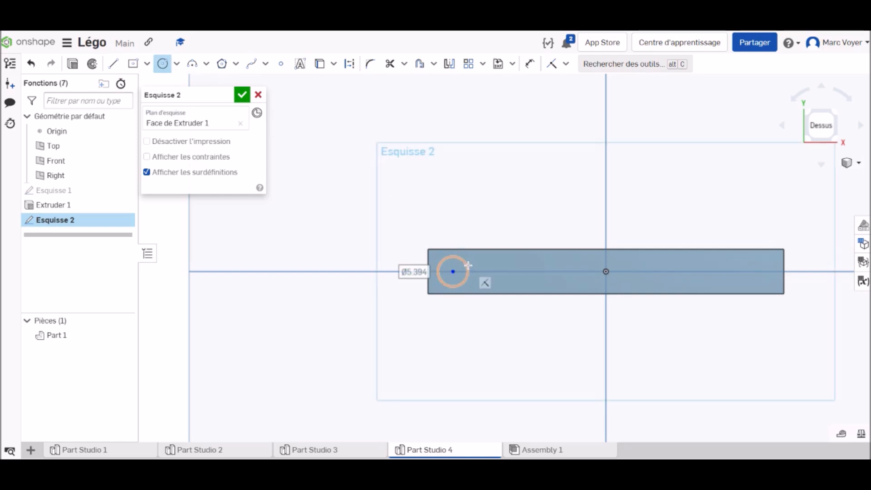
{"action": "type", "text": "4.8"}
{"action": "key", "text": "Return"}
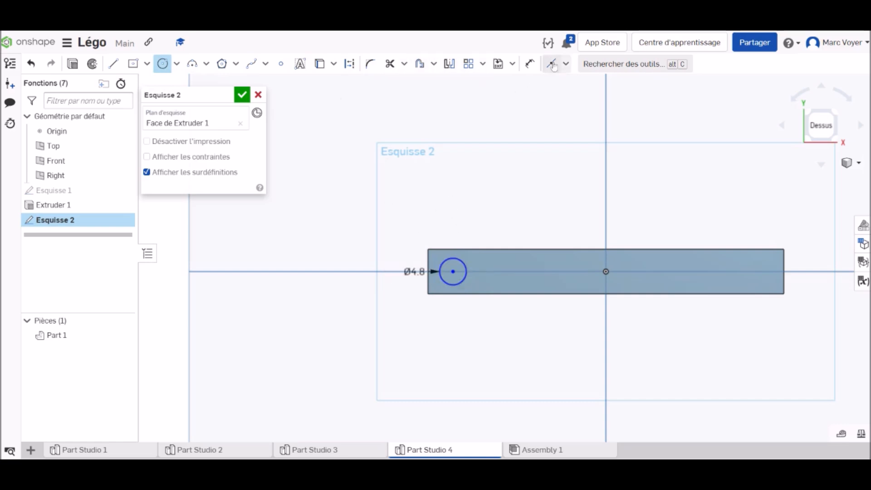
Dimension the circle's centre 4 mm from the nearest short edge of the bar
{"action": "left_click", "coordinate": [532, 65]}
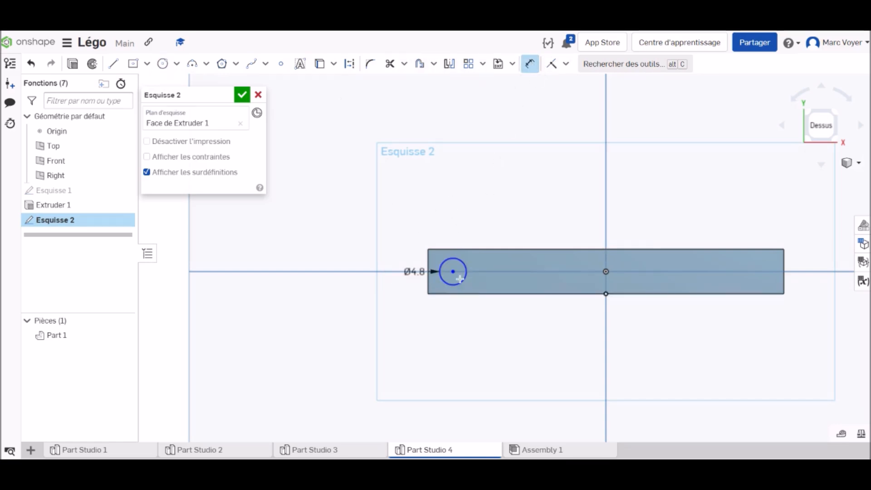
{"action": "scroll", "coordinate": [462, 285], "scroll_direction": "up", "scroll_amount": 3}
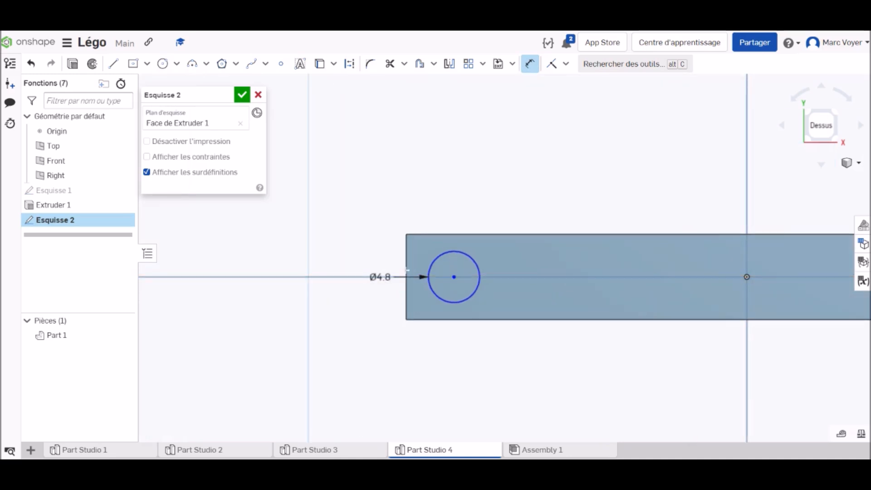
{"action": "left_click", "coordinate": [406, 264]}
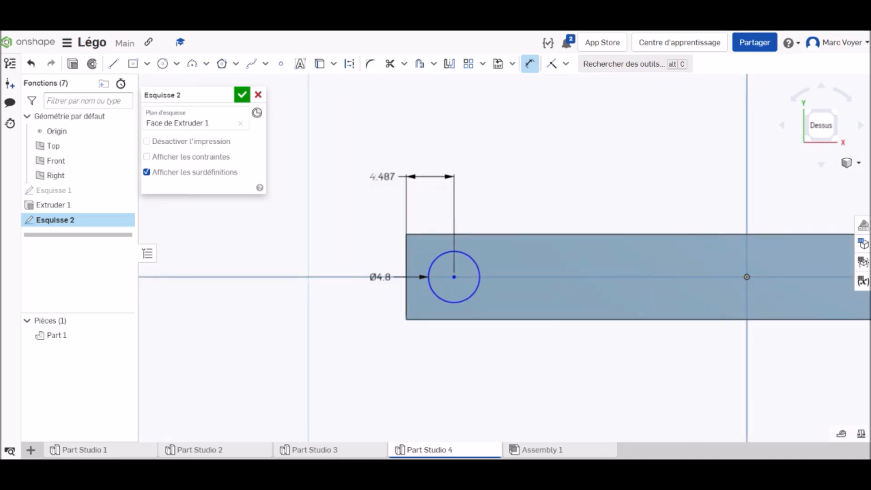
{"action": "left_click", "coordinate": [368, 175]}
{"action": "type", "text": "4"}
{"action": "key", "text": "Return"}
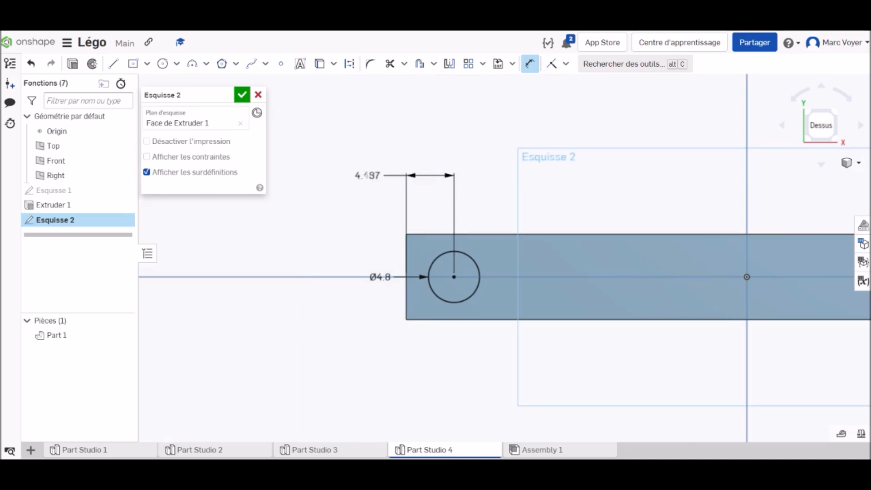
Pattern the circle linearly along the bar with 8 instances spaced 8 mm apart and finish the sketch
{"action": "mouse_move", "coordinate": [654, 207]}
{"action": "middle_mouse_down"}
{"action": "mouse_move", "coordinate": [522, 215]}
{"action": "mouse_move", "coordinate": [452, 236]}
{"action": "mouse_move", "coordinate": [472, 233]}
{"action": "middle_mouse_up"}
{"action": "scroll", "coordinate": [472, 233], "scroll_direction": "down", "scroll_amount": 3}
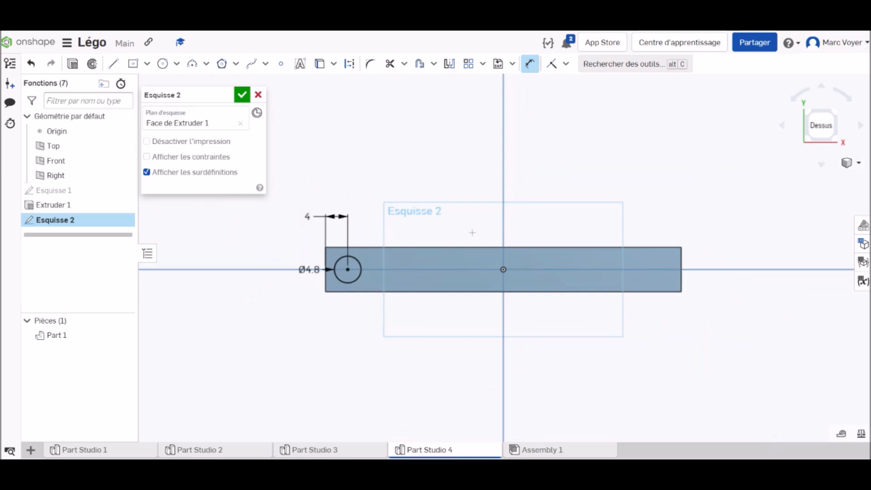
{"action": "left_click", "coordinate": [469, 64]}
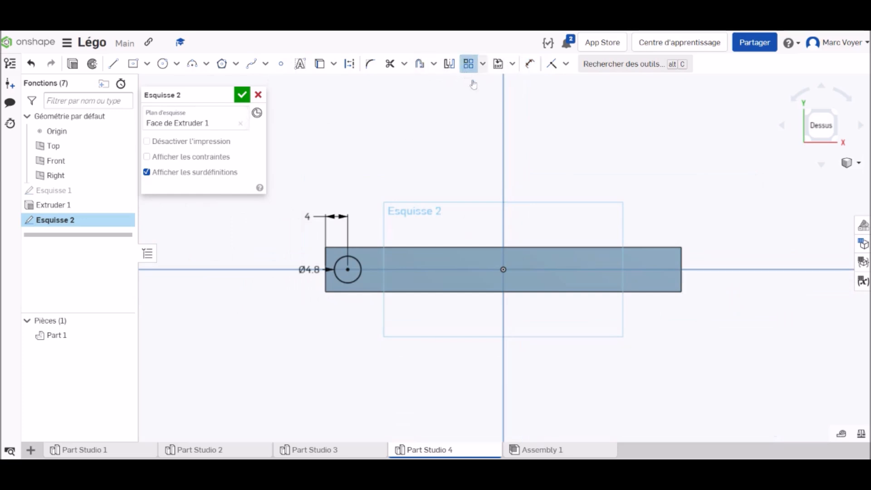
{"action": "left_click", "coordinate": [358, 266]}
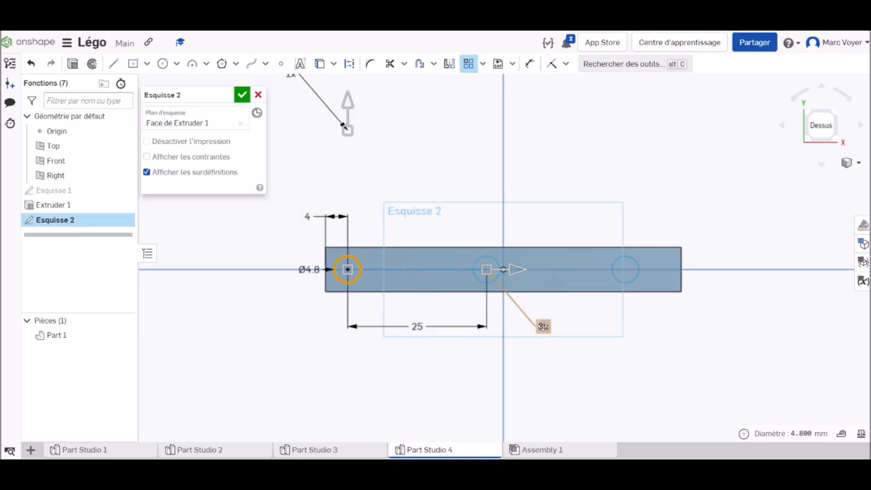
{"action": "double_click", "coordinate": [543, 326]}
{"action": "type", "text": "8"}
{"action": "key", "text": "Return"}
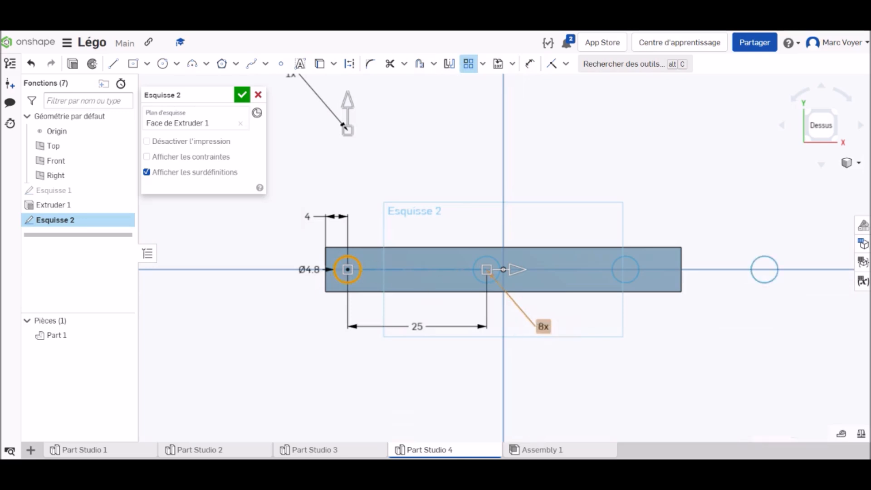
{"action": "double_click", "coordinate": [418, 327]}
{"action": "type", "text": "8"}
{"action": "key", "text": "Return"}
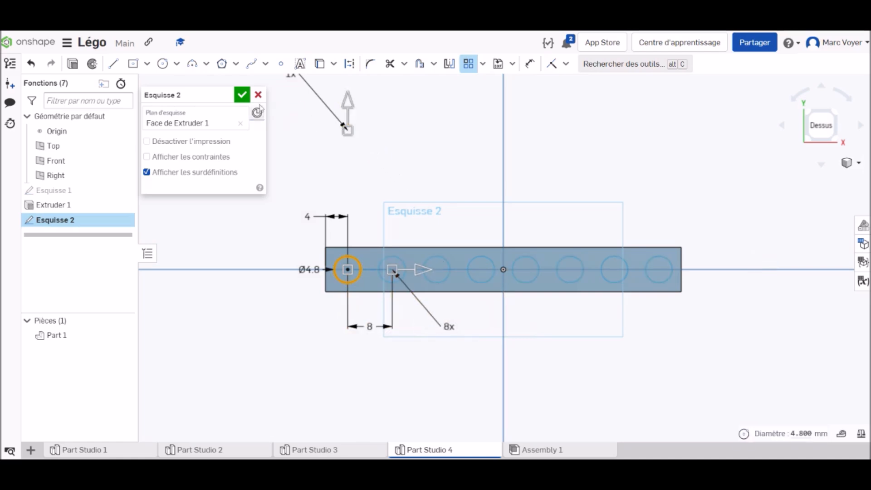
{"action": "left_click", "coordinate": [242, 96]}
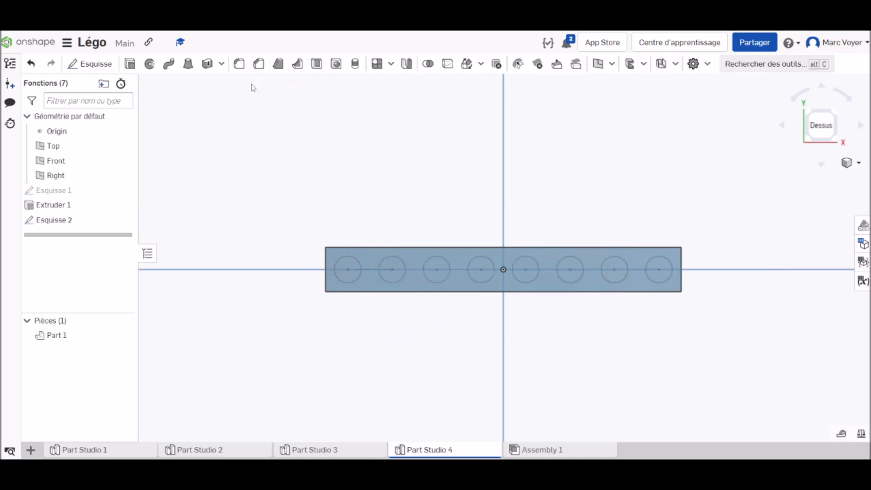
Extrude all eight patterned circles as studs, adding them to the existing bar
{"action": "left_click", "coordinate": [130, 64]}
{"action": "left_click", "coordinate": [68, 222]}
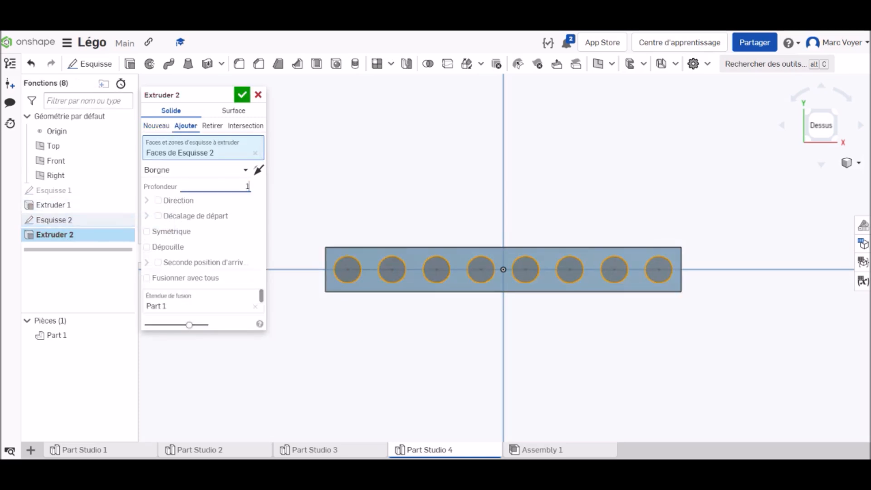
{"action": "key", "text": "Return"}
{"action": "left_click", "coordinate": [248, 100]}
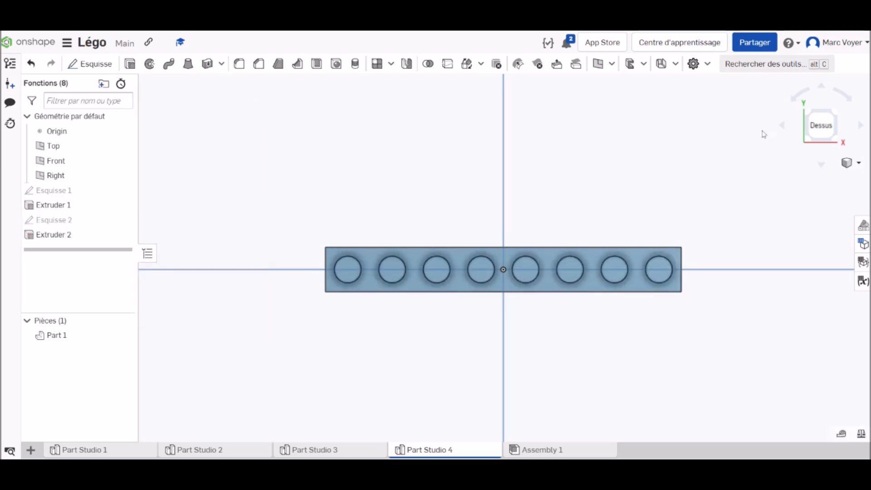
Shell the 1 x 8 bar from its underside, removing the bottom face with a wall thickness of 1.6 mm
{"action": "right_click", "coordinate": [824, 131]}
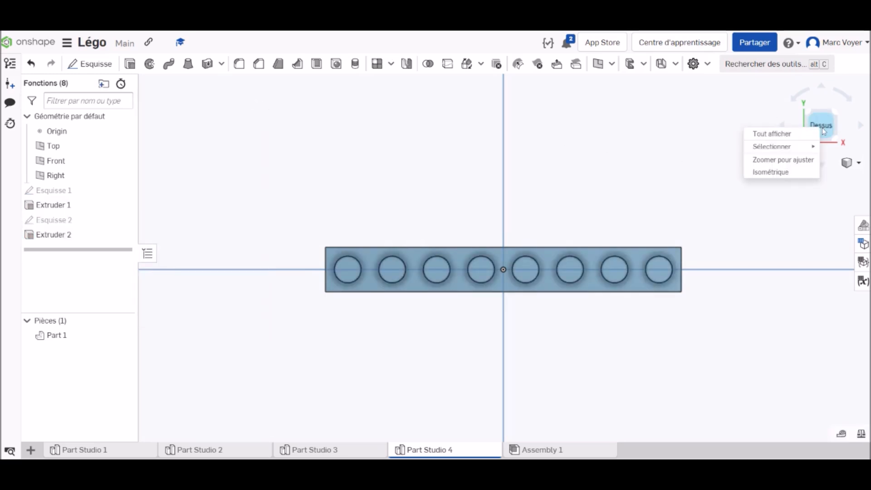
{"action": "left_click", "coordinate": [773, 172]}
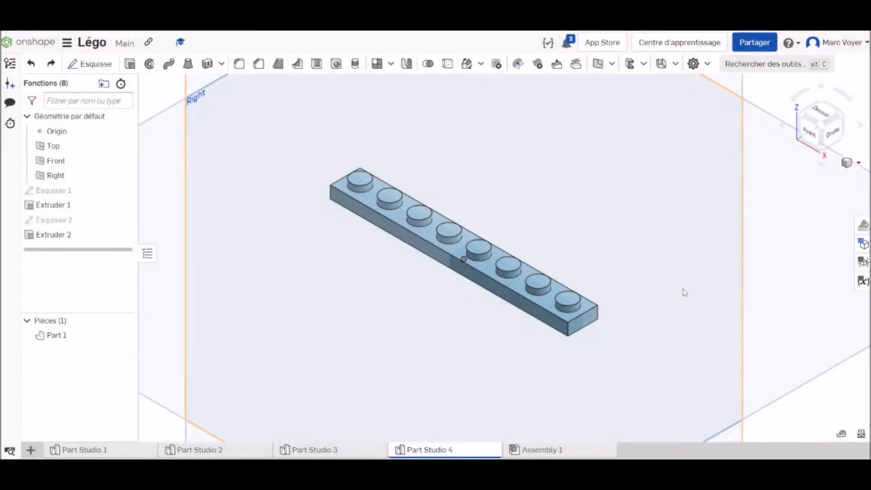
{"action": "right_click_drag", "start_coordinate": [673, 307], "coordinate": [677, 227]}
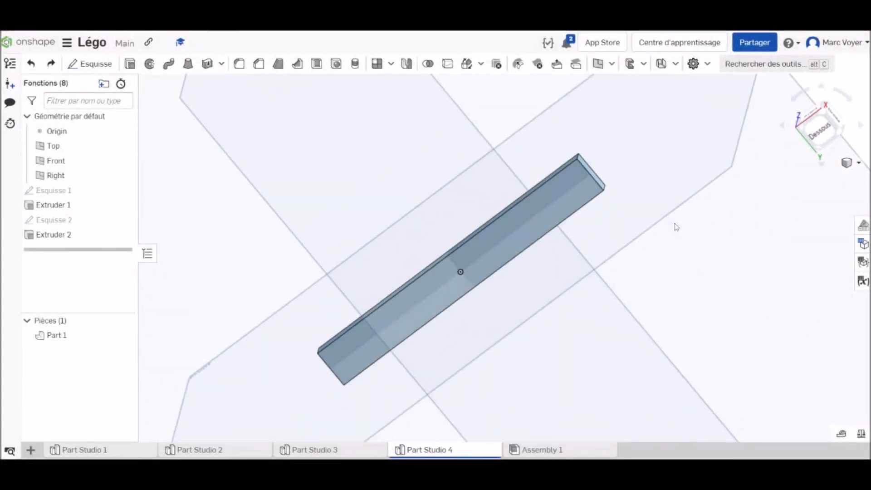
{"action": "left_click", "coordinate": [318, 65]}
{"action": "left_click", "coordinate": [525, 222]}
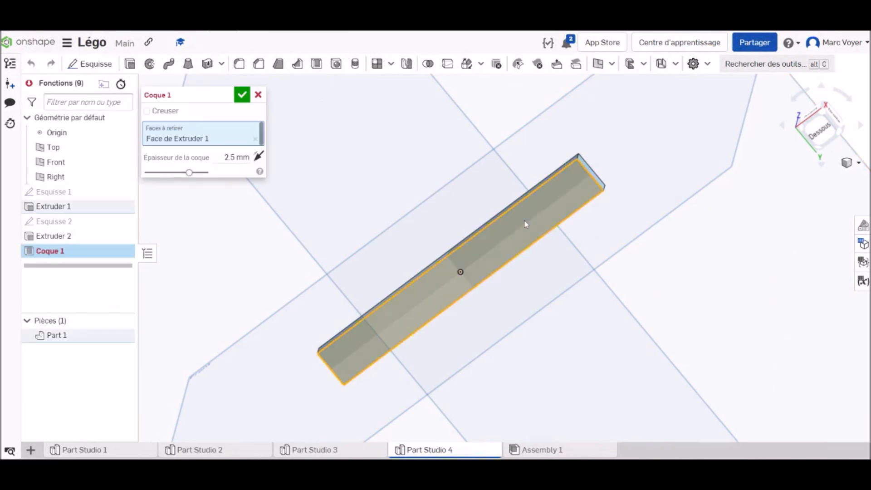
{"action": "type", "text": "1"}
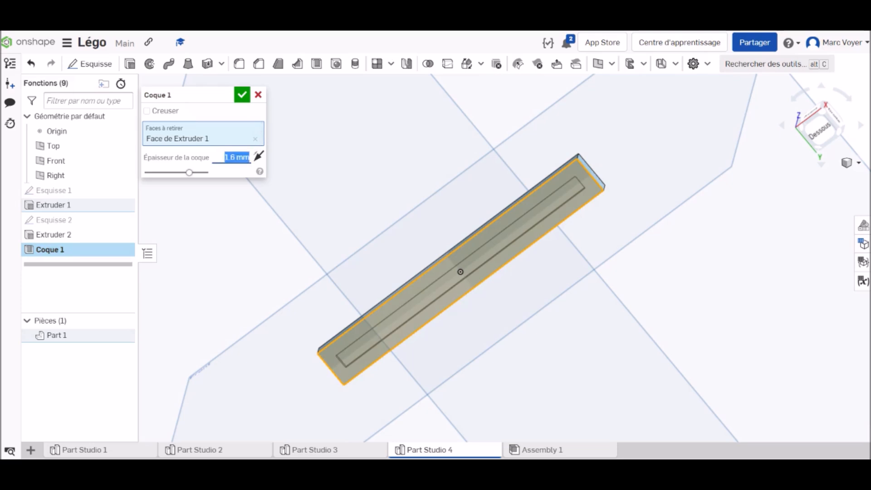
{"action": "left_click", "coordinate": [247, 95]}
Start a sketch on the cavity's inner face and draw a construction line joining the centres of the two recesses nearest the negative X end
{"action": "left_click", "coordinate": [823, 134]}
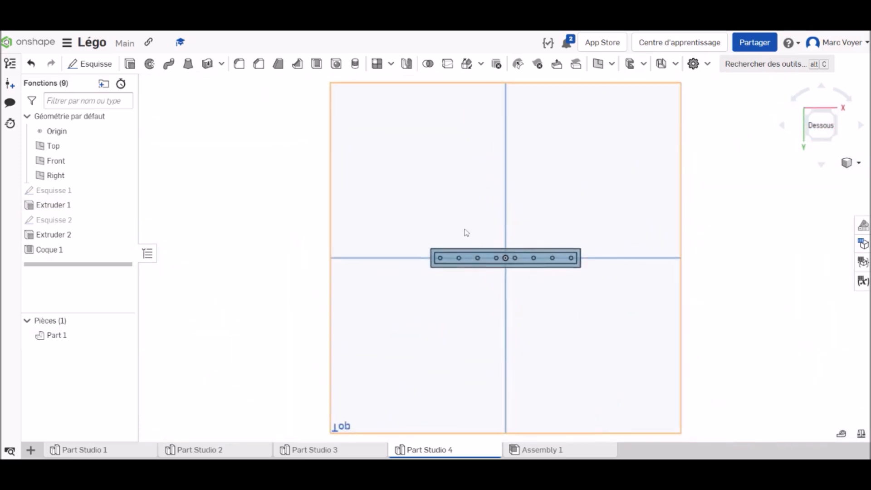
{"action": "scroll", "coordinate": [465, 232], "scroll_direction": "up", "scroll_amount": 5}
{"action": "middle_click_drag", "start_coordinate": [479, 273], "coordinate": [377, 228]}
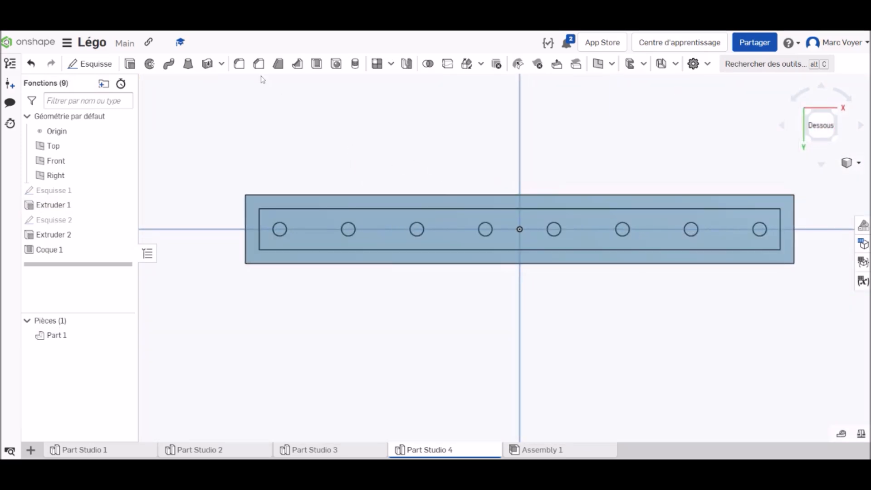
{"action": "left_click", "coordinate": [101, 69]}
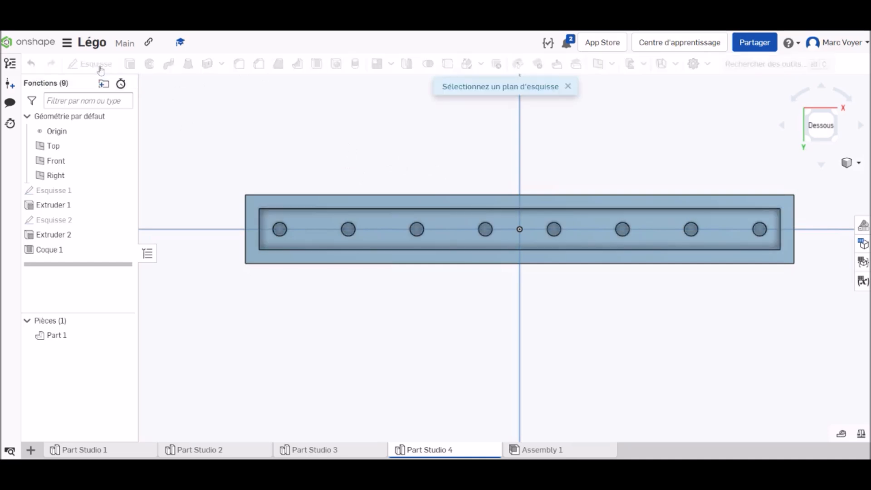
{"action": "left_click", "coordinate": [314, 232]}
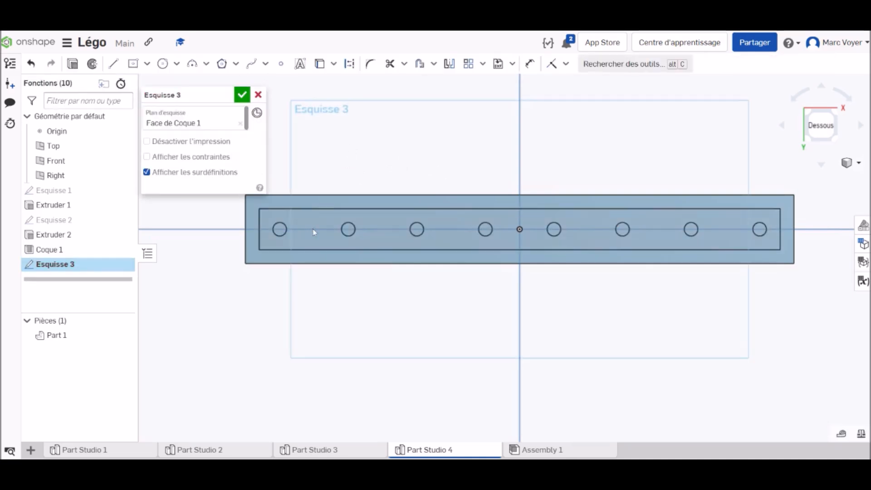
{"action": "left_click", "coordinate": [349, 64]}
{"action": "left_click", "coordinate": [113, 63]}
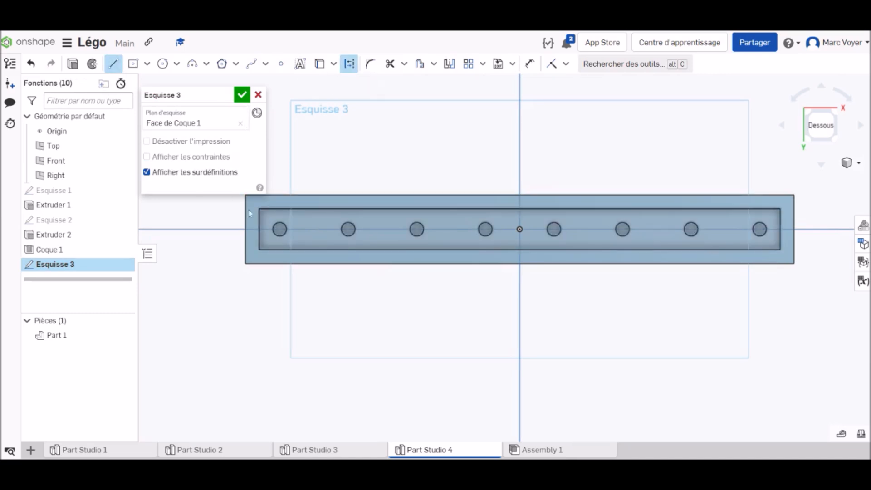
{"action": "scroll", "coordinate": [275, 230], "scroll_direction": "up", "scroll_amount": 4}
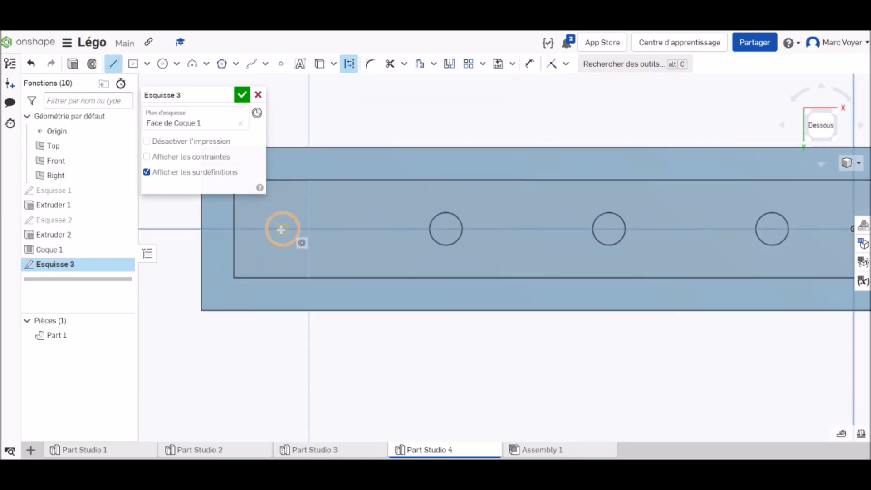
{"action": "left_click", "coordinate": [282, 229]}
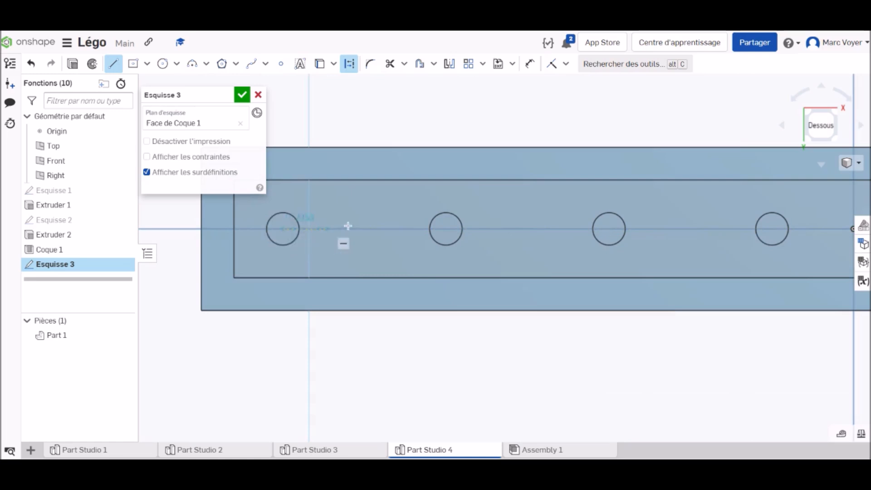
{"action": "left_click", "coordinate": [446, 228]}
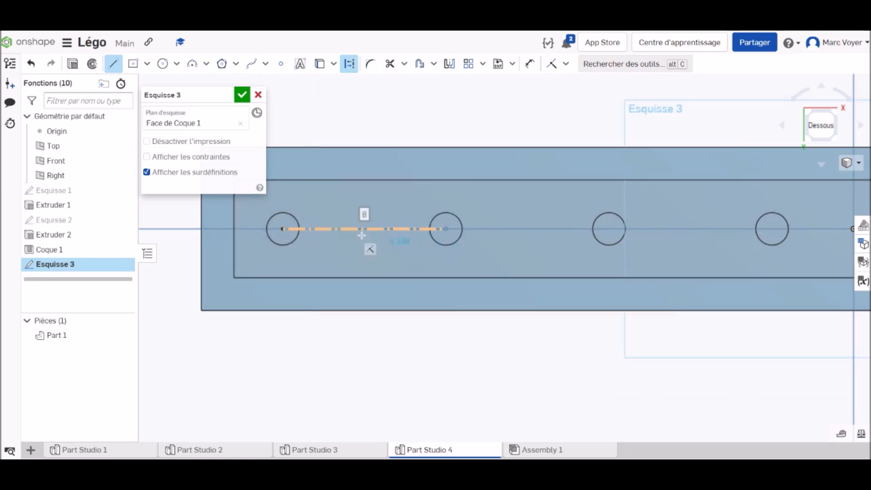
{"action": "key", "text": "Escape"}
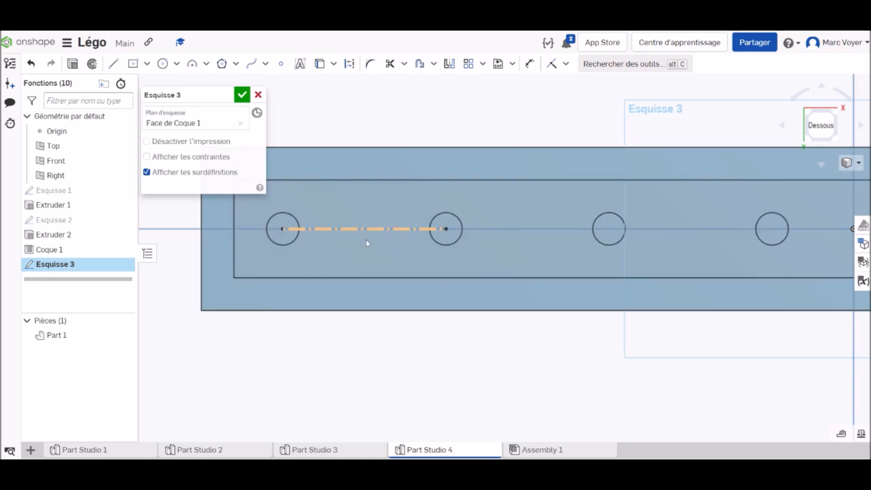
Draw a 3.2 mm diameter circle centred on the midpoint of the construction line
{"action": "left_click", "coordinate": [163, 64]}
{"action": "left_click", "coordinate": [363, 229]}
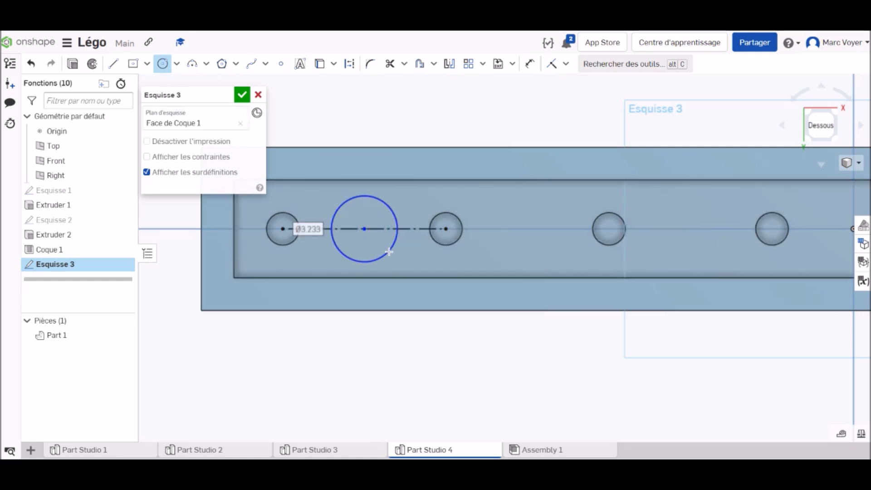
{"action": "type", "text": "3"}
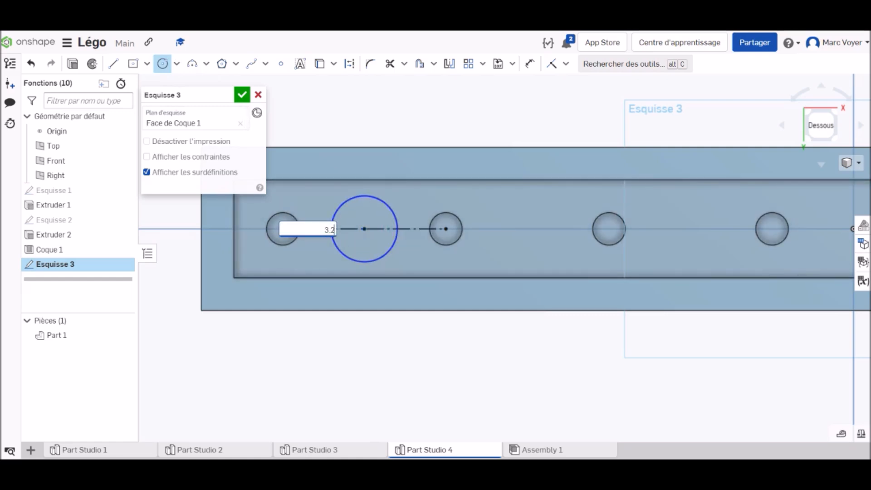
{"action": "type", "text": ".2"}
{"action": "key", "text": "Return"}
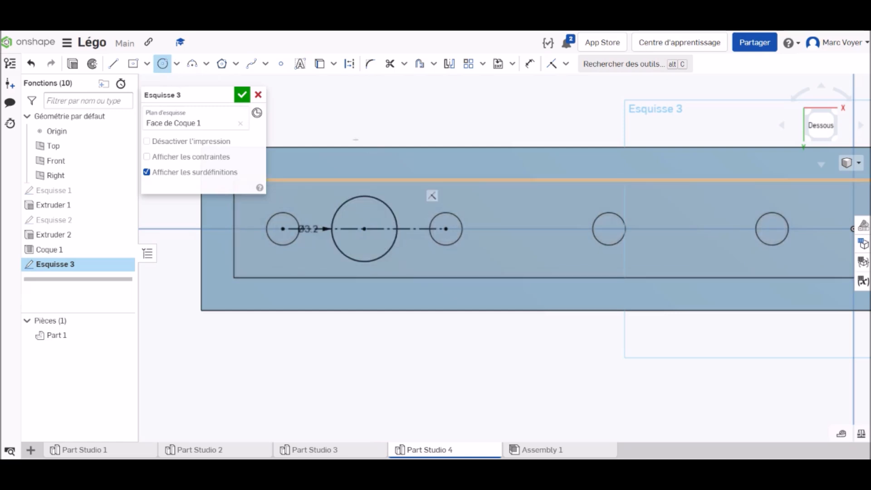
Pattern the 3.2 mm circle linearly along the bar with 7 instances spaced 8 mm apart and finish the sketch
{"action": "left_click", "coordinate": [468, 64]}
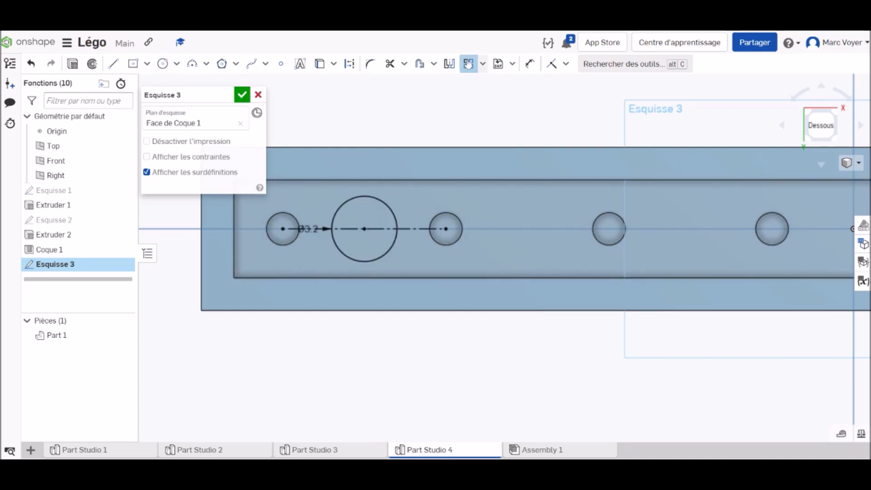
{"action": "left_click", "coordinate": [384, 202]}
{"action": "scroll", "coordinate": [466, 245], "scroll_direction": "down", "scroll_amount": 5}
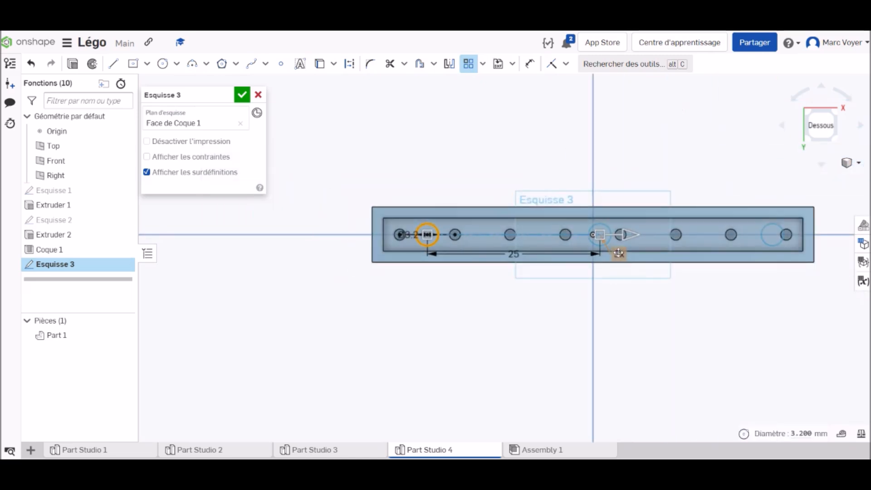
{"action": "left_click", "coordinate": [618, 253]}
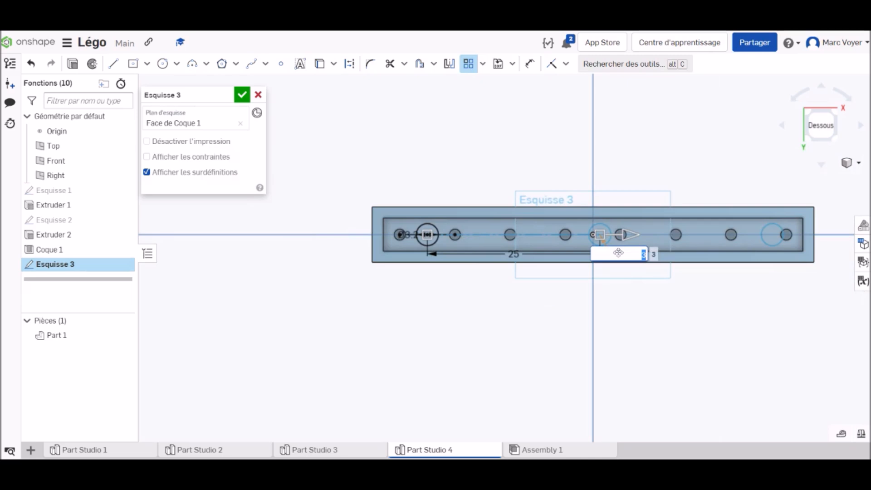
{"action": "key", "text": "Return"}
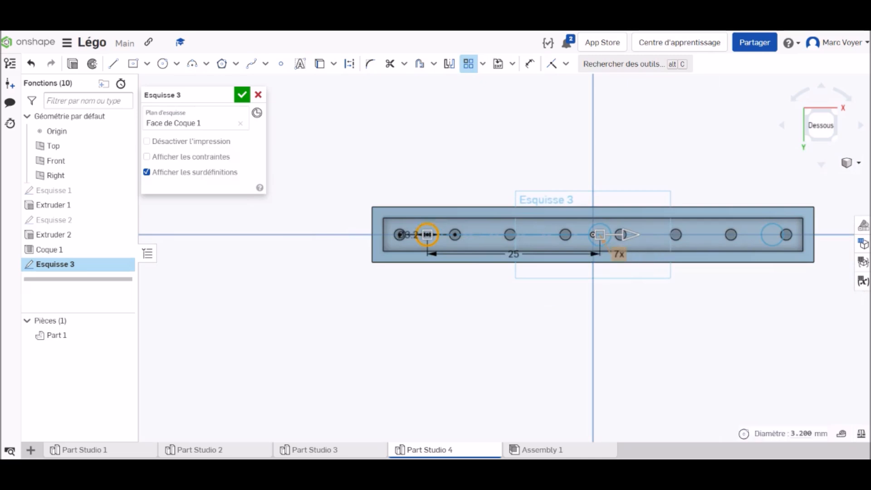
{"action": "double_click", "coordinate": [518, 253]}
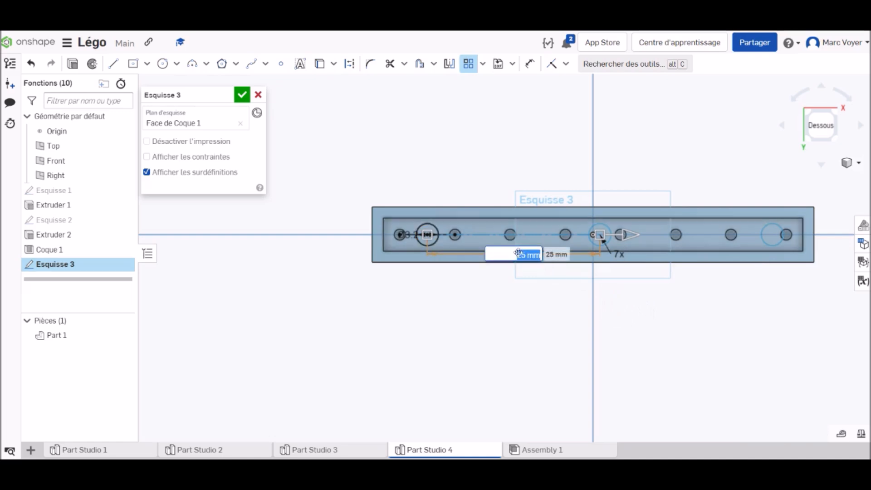
{"action": "type", "text": "8"}
{"action": "key", "text": "Return"}
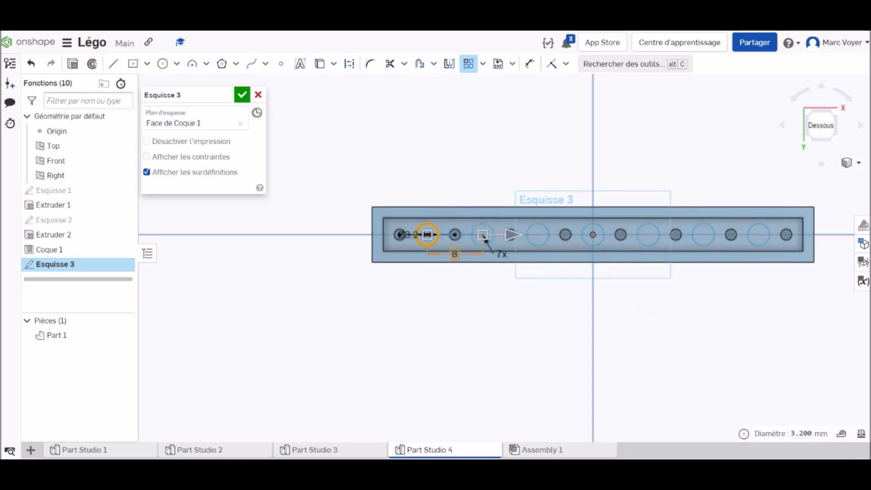
{"action": "left_click", "coordinate": [243, 94]}
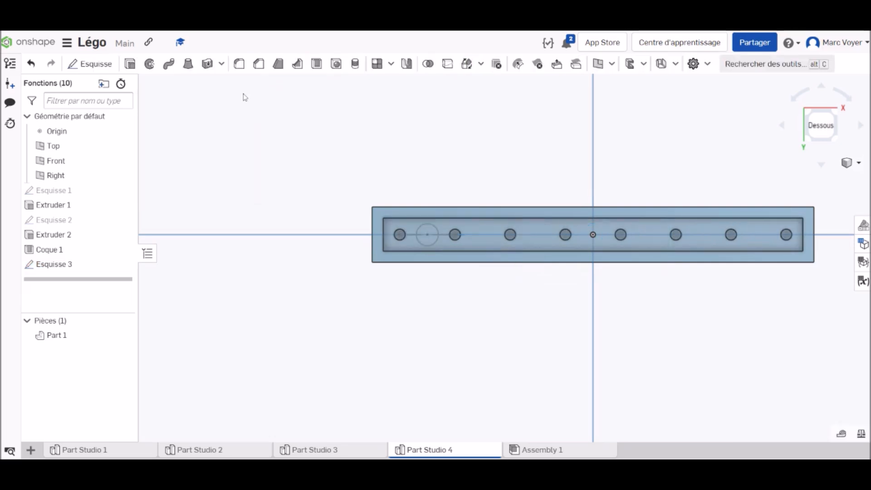
Extrude the seven patterned circles up to the bar's bottom rim face, adding them to the existing part
{"action": "left_click", "coordinate": [130, 65]}
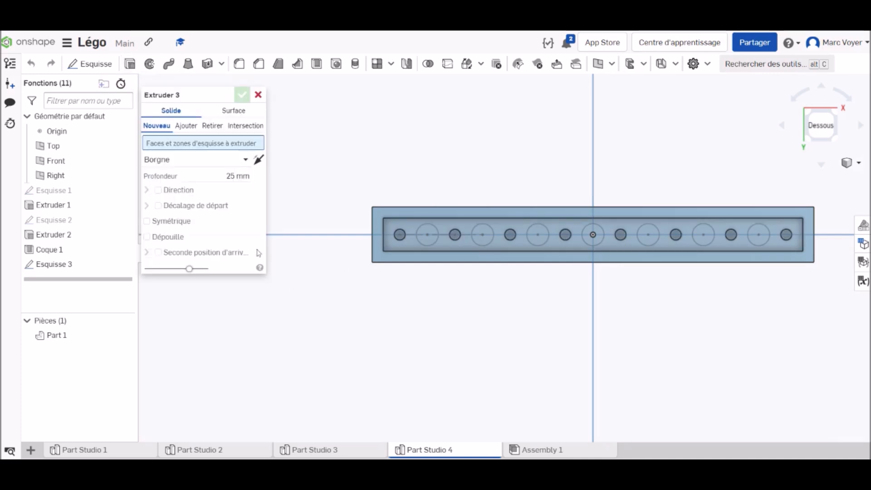
{"action": "left_click", "coordinate": [64, 270]}
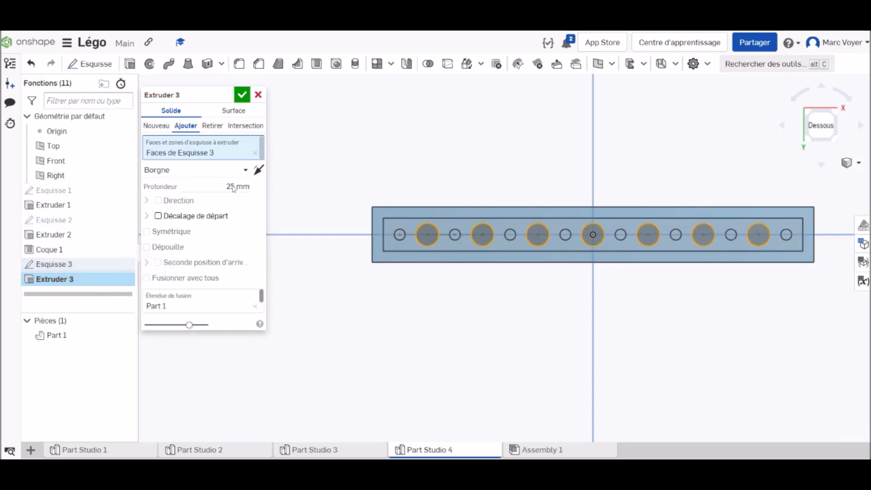
{"action": "left_click", "coordinate": [202, 170]}
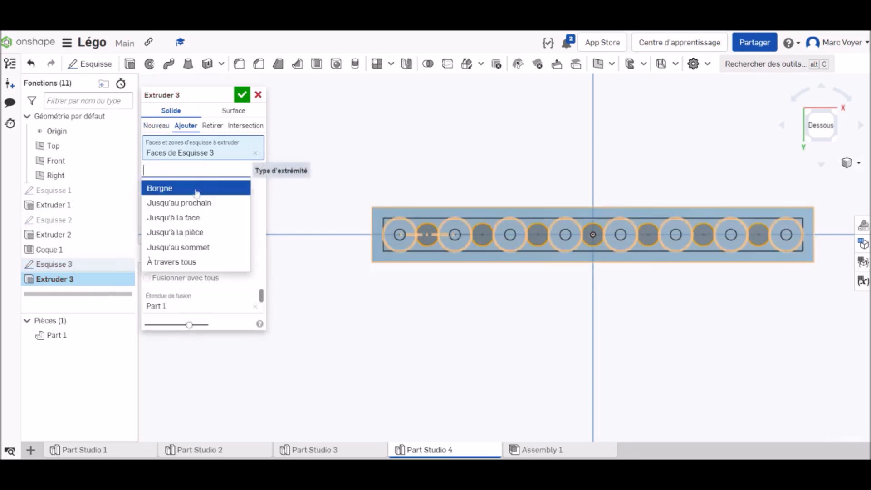
{"action": "left_click", "coordinate": [196, 214]}
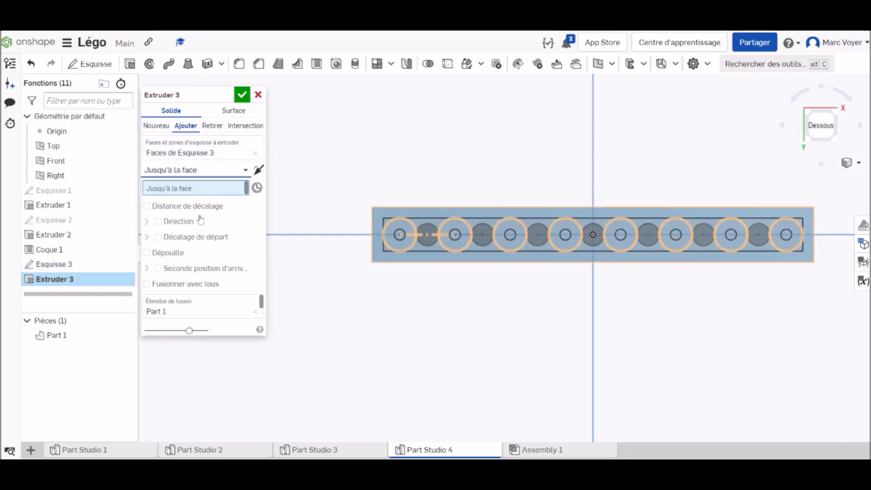
{"action": "left_click", "coordinate": [432, 215]}
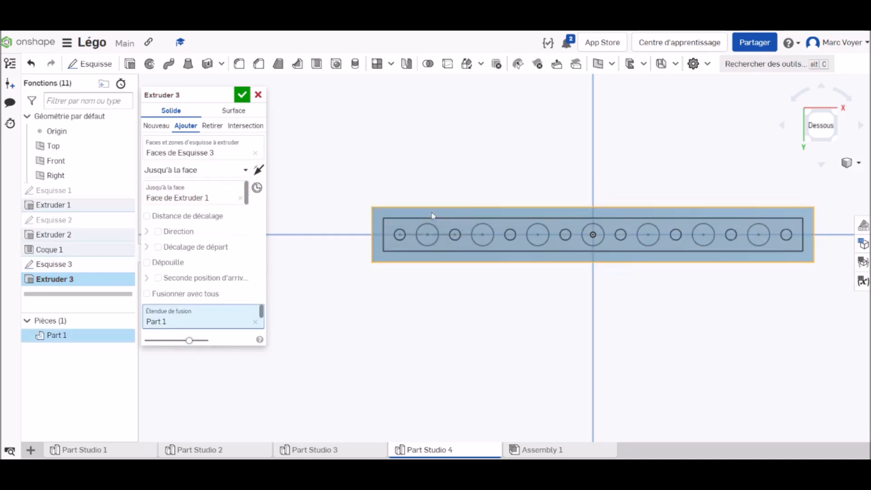
{"action": "right_click_drag", "start_coordinate": [548, 305], "coordinate": [541, 331]}
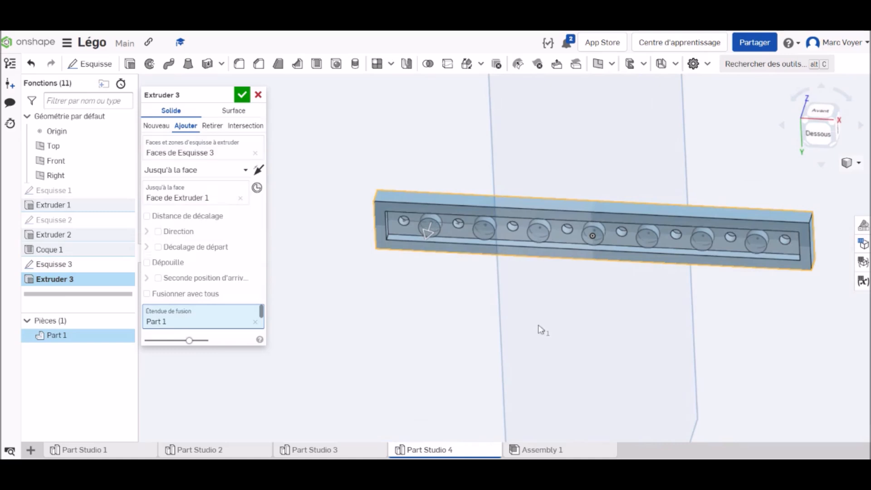
{"action": "left_click", "coordinate": [242, 95]}
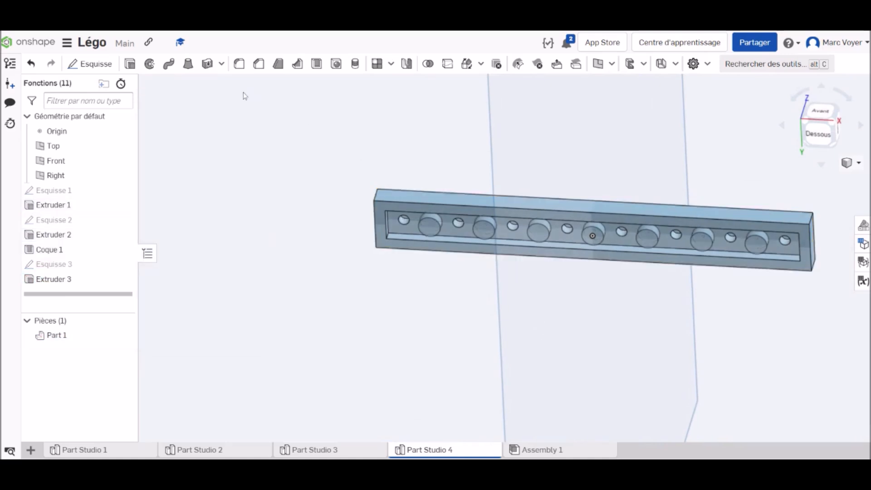
Start a new sketch on the bottom rim face of the 1 x 8 plate, viewed from below
{"action": "right_click", "coordinate": [816, 129]}
{"action": "left_click", "coordinate": [780, 176]}
{"action": "scroll", "coordinate": [501, 255], "scroll_direction": "up", "scroll_amount": 6}
{"action": "right_click_drag", "start_coordinate": [678, 366], "coordinate": [682, 292]}
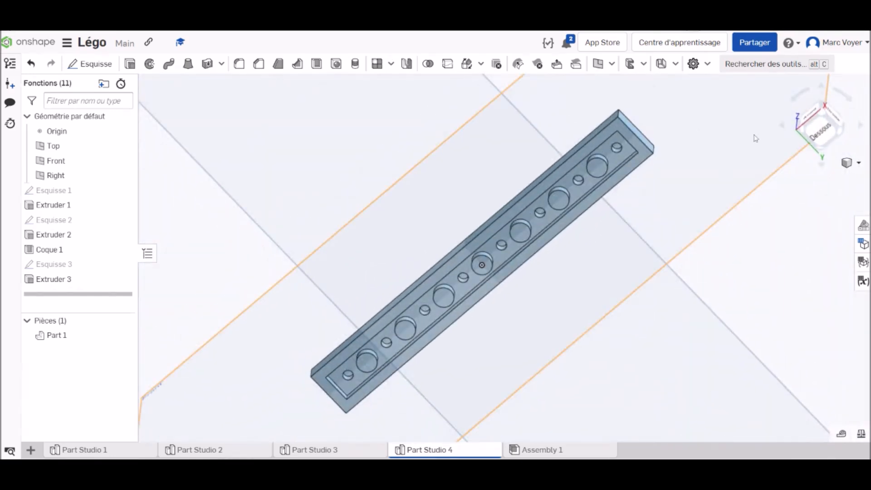
{"action": "left_click", "coordinate": [819, 129]}
{"action": "scroll", "coordinate": [490, 227], "scroll_direction": "up", "scroll_amount": 4}
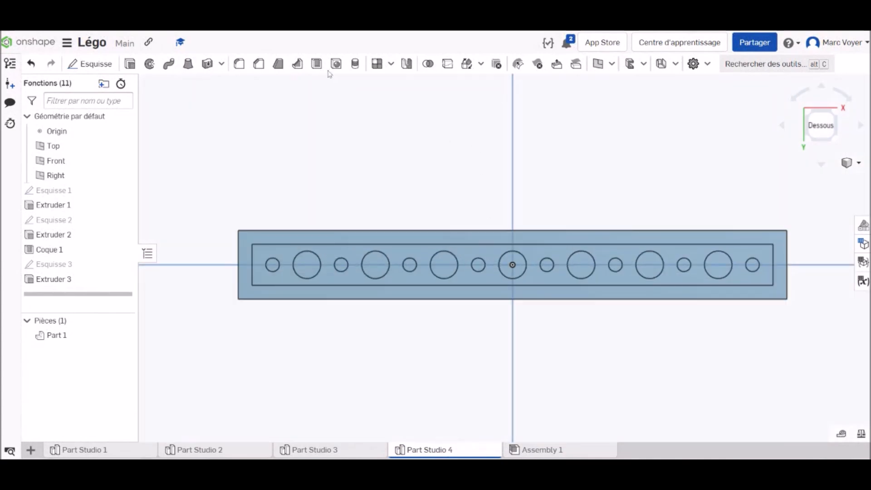
{"action": "left_click", "coordinate": [89, 63]}
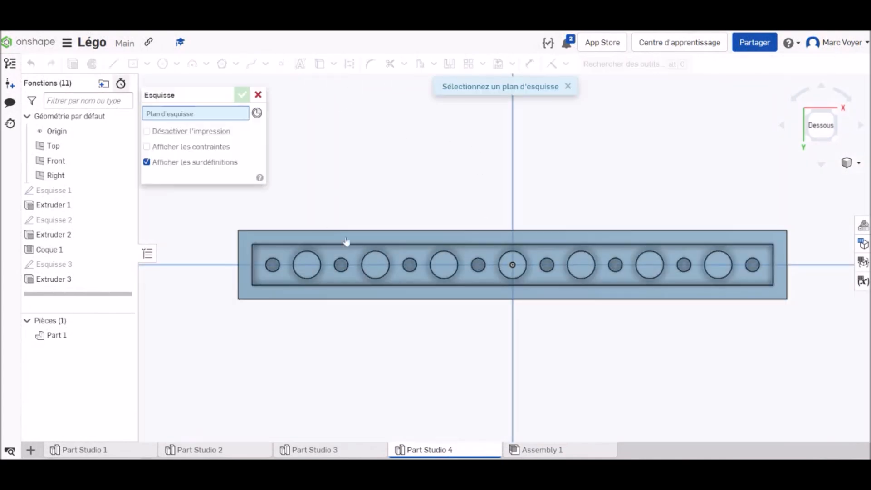
{"action": "left_click", "coordinate": [466, 240]}
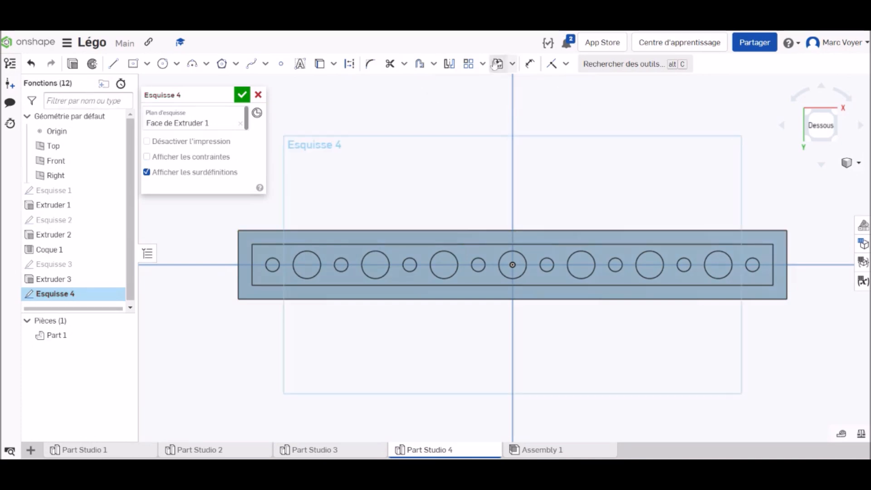
Offset the four outer edges of the bottom face inward by 0.1 mm and finish the sketch
{"action": "left_click", "coordinate": [420, 65]}
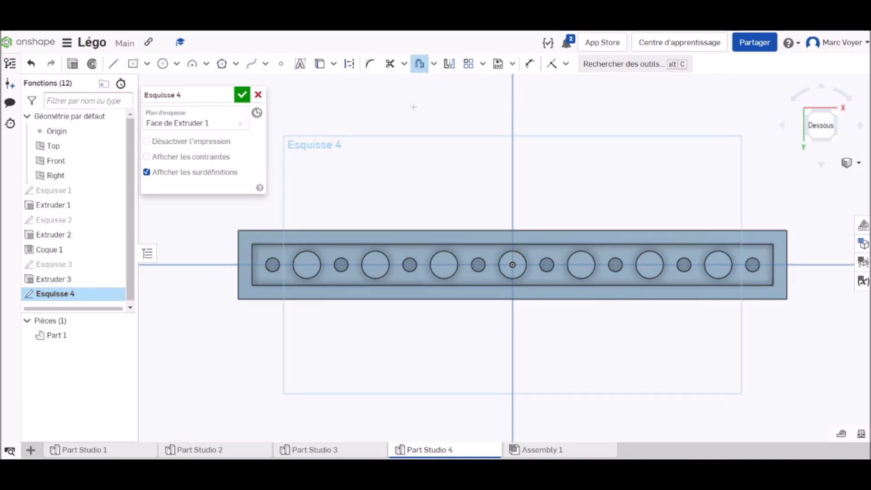
{"action": "left_click", "coordinate": [427, 231]}
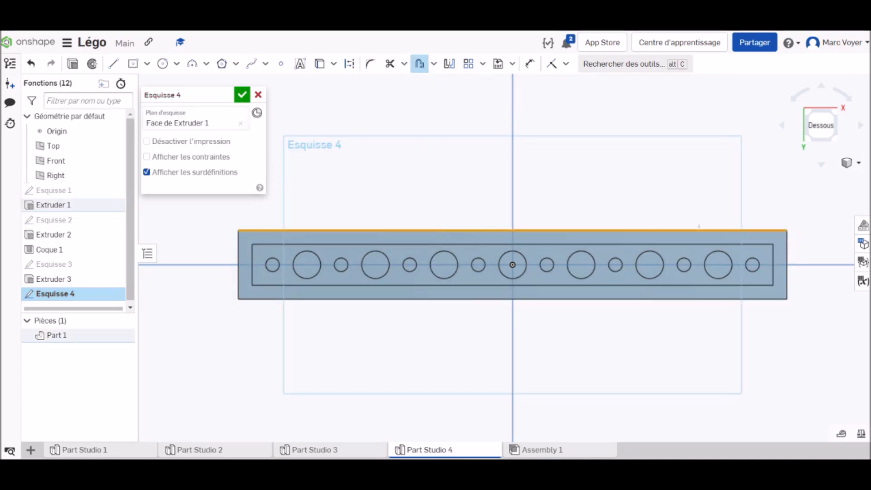
{"action": "left_click", "coordinate": [787, 275]}
{"action": "left_click", "coordinate": [673, 298]}
{"action": "left_click", "coordinate": [239, 265]}
{"action": "left_click", "coordinate": [513, 163]}
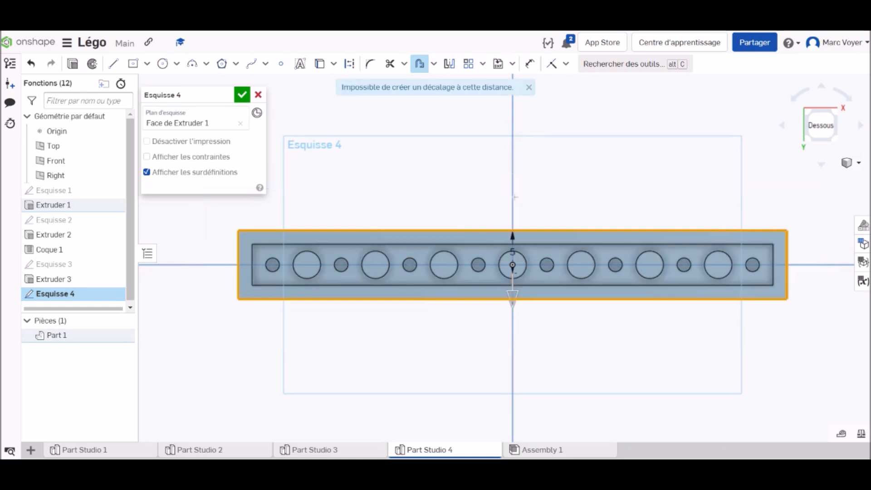
{"action": "left_click_drag", "start_coordinate": [512, 294], "coordinate": [517, 257]}
{"action": "scroll", "coordinate": [489, 282], "scroll_direction": "up", "scroll_amount": 5}
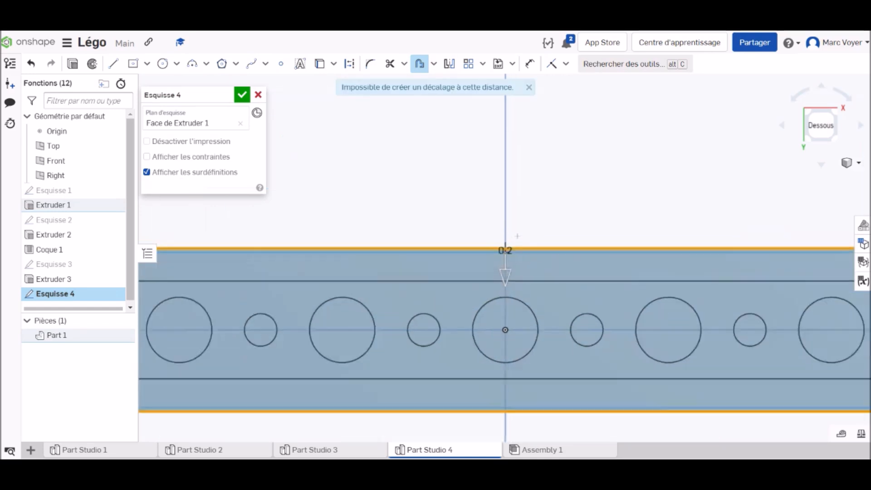
{"action": "scroll", "coordinate": [531, 236], "scroll_direction": "up", "scroll_amount": 5}
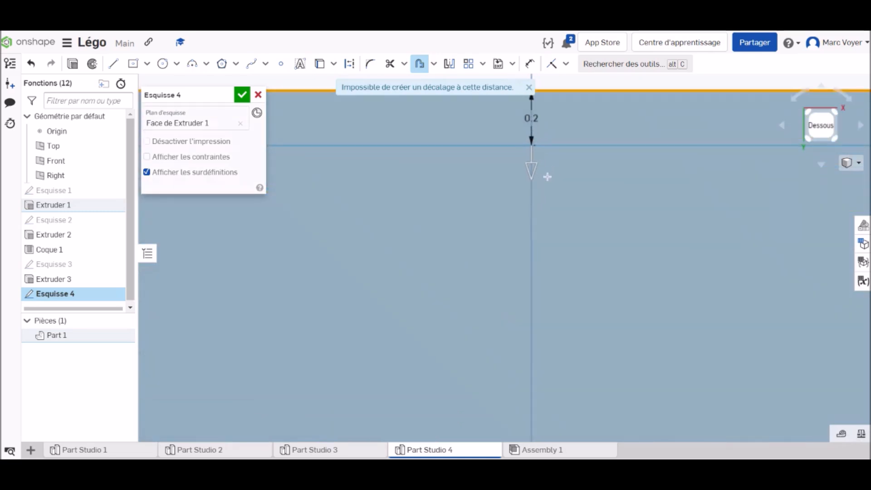
{"action": "left_click_drag", "start_coordinate": [531, 169], "coordinate": [538, 141]}
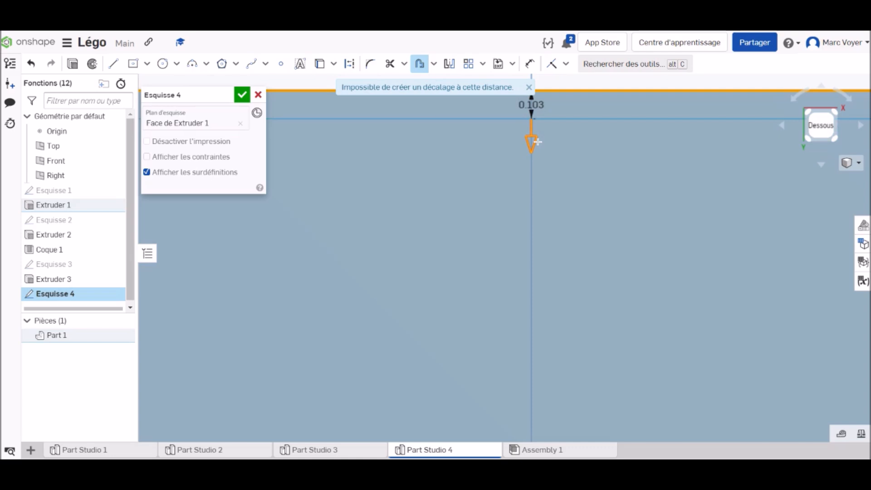
{"action": "left_click_drag", "start_coordinate": [531, 143], "coordinate": [531, 143]}
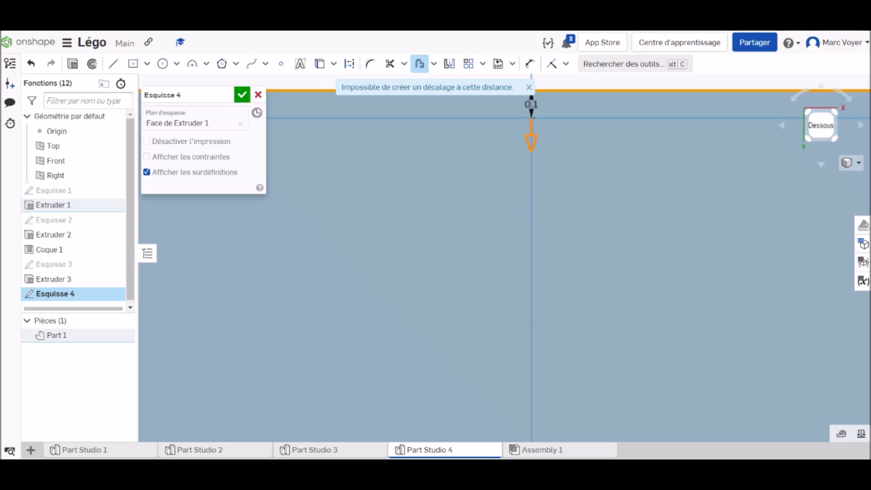
{"action": "scroll", "coordinate": [545, 191], "scroll_direction": "down", "scroll_amount": 10}
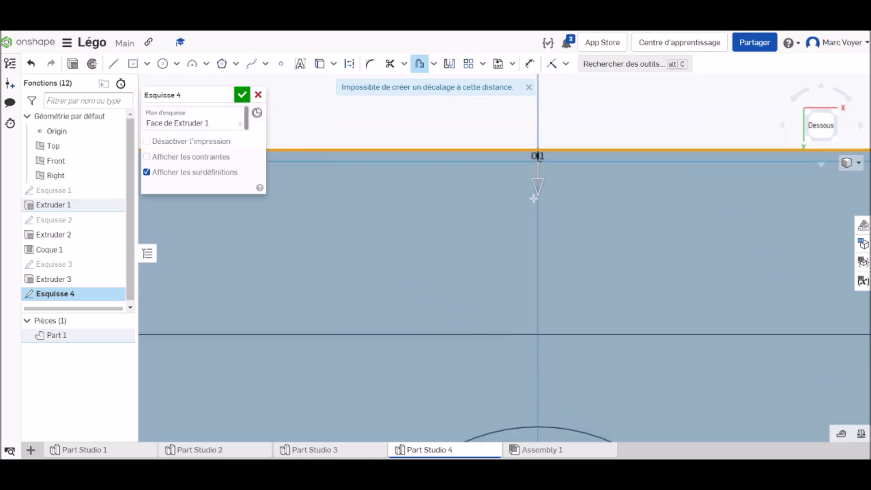
{"action": "left_click", "coordinate": [242, 94]}
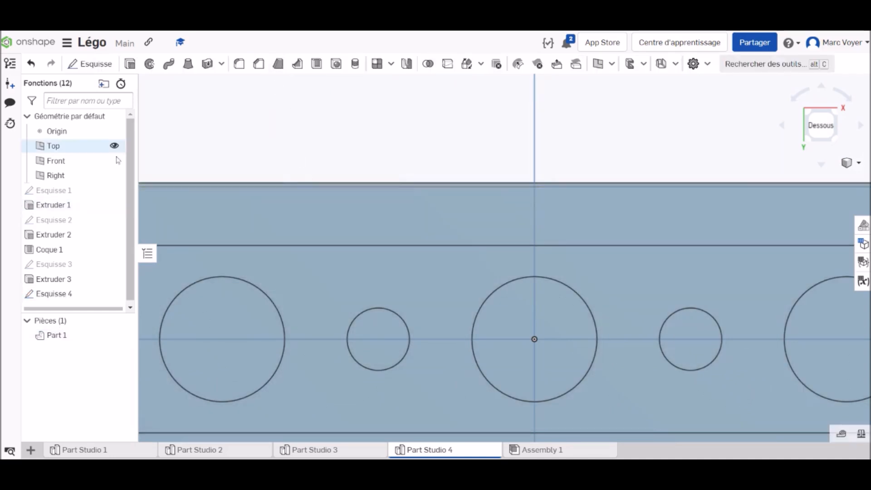
Cut away the thin outer border between the offset and the plate's edges with a 25 mm blind Remove extrusion
{"action": "left_click", "coordinate": [129, 64]}
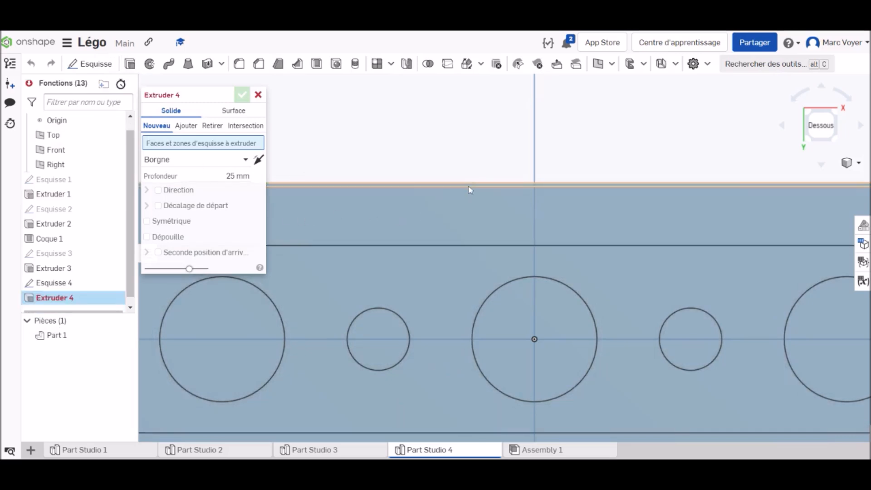
{"action": "left_click", "coordinate": [212, 126]}
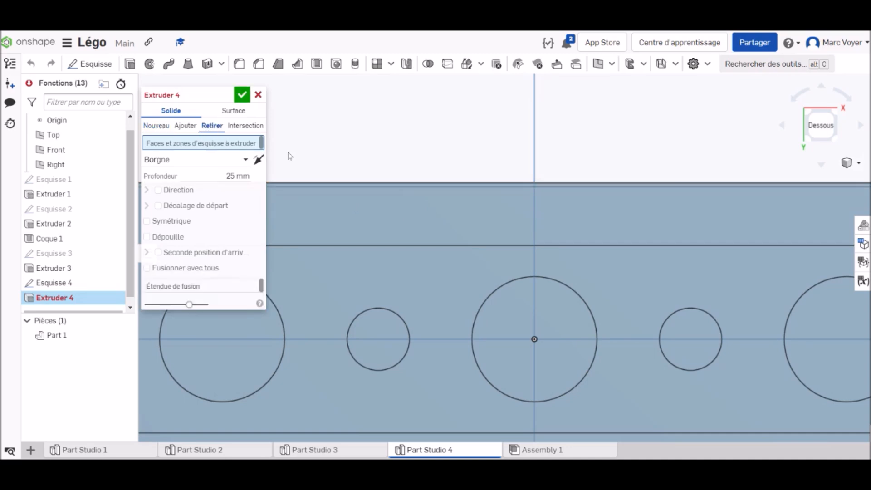
{"action": "left_click", "coordinate": [470, 184]}
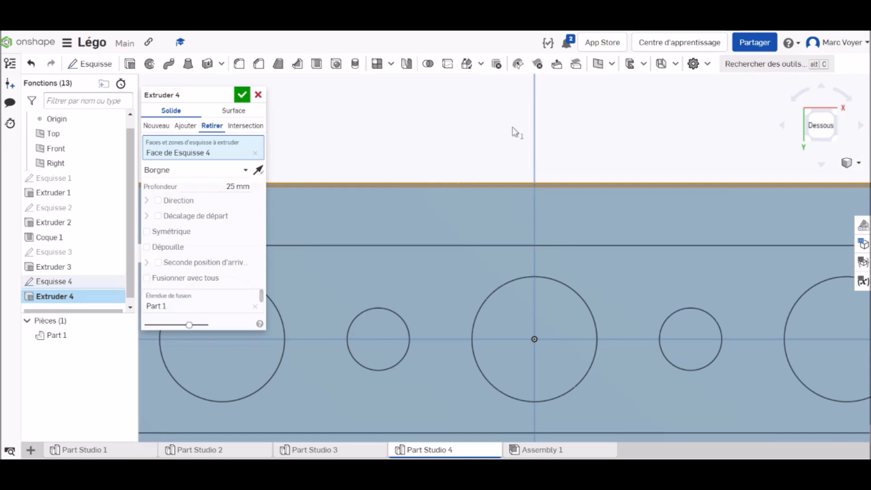
{"action": "right_click_drag", "start_coordinate": [607, 124], "coordinate": [605, 189]}
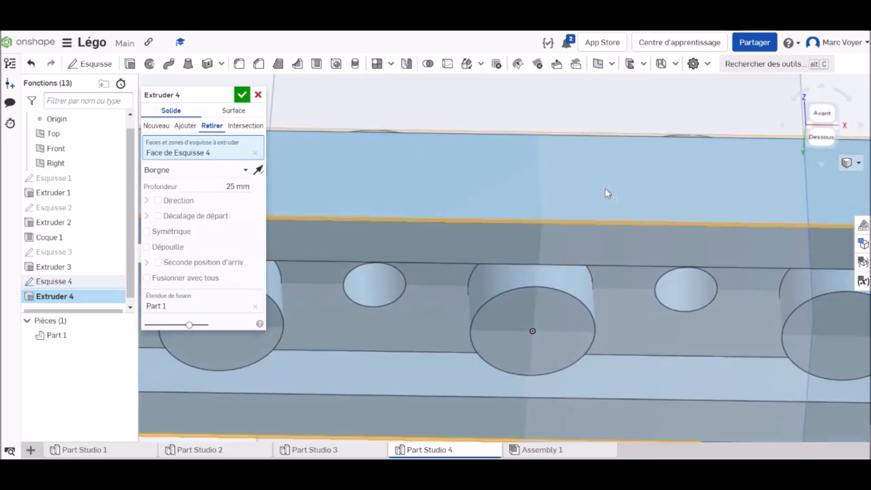
{"action": "scroll", "coordinate": [605, 200], "scroll_direction": "down", "scroll_amount": 10}
{"action": "mouse_move", "coordinate": [744, 210]}
{"action": "right_mouse_down"}
{"action": "mouse_move", "coordinate": [741, 230]}
{"action": "mouse_move", "coordinate": [743, 210]}
{"action": "right_mouse_up"}
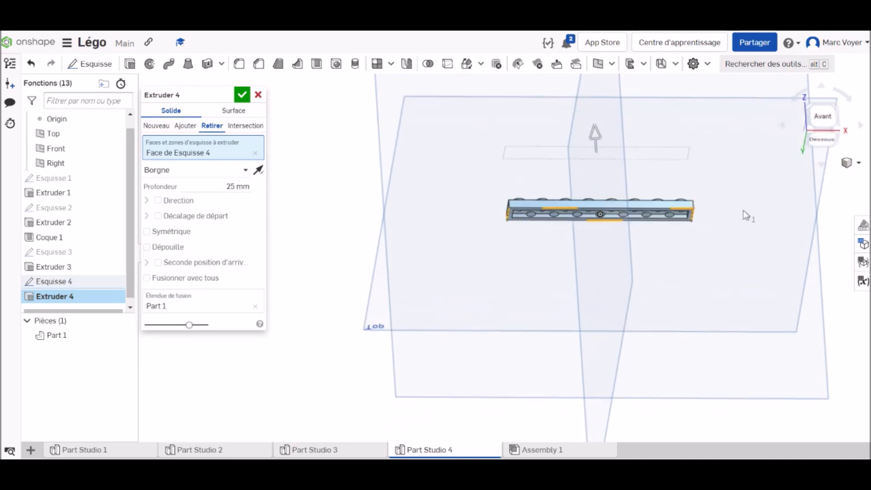
{"action": "left_click", "coordinate": [245, 96]}
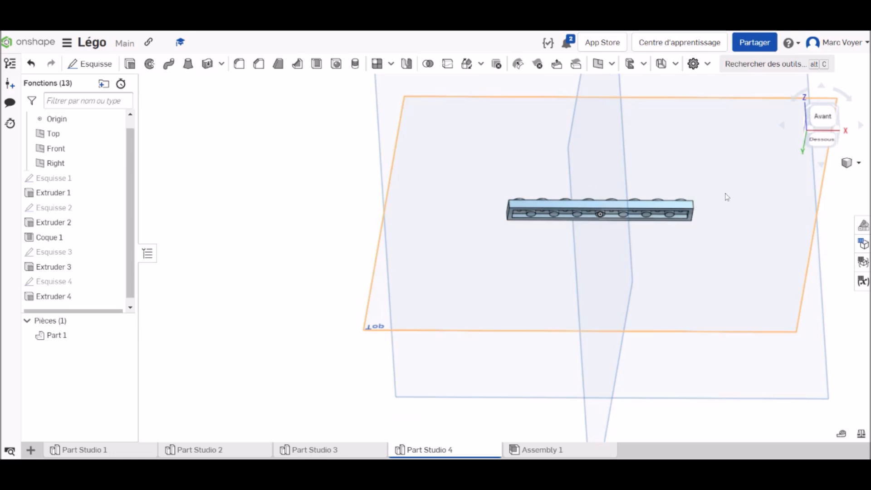
Show the plate in isometric view and rename the part as Plate 1 x 8
{"action": "right_click", "coordinate": [821, 116]}
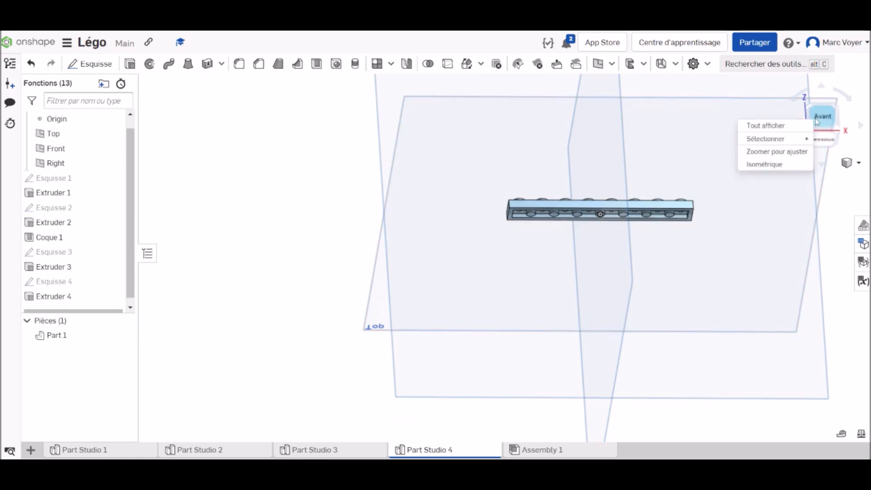
{"action": "left_click", "coordinate": [770, 171]}
{"action": "scroll", "coordinate": [481, 262], "scroll_direction": "up", "scroll_amount": 5}
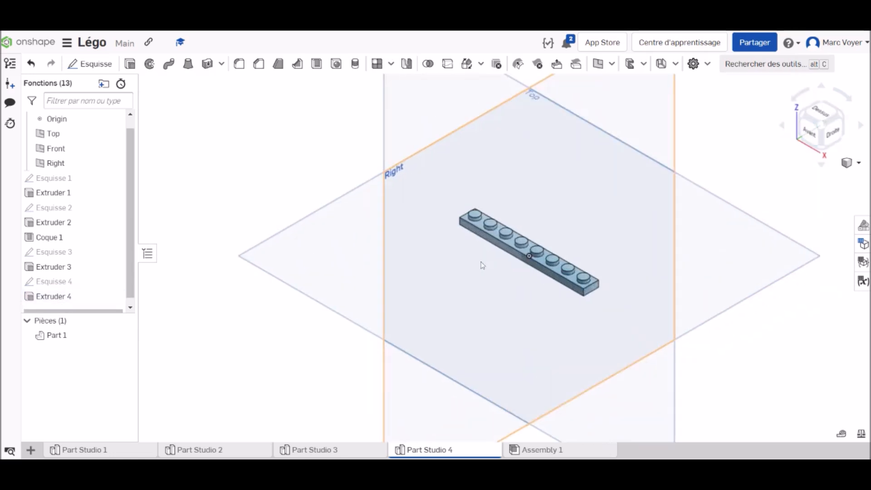
{"action": "right_click", "coordinate": [64, 338]}
{"action": "left_click", "coordinate": [113, 172]}
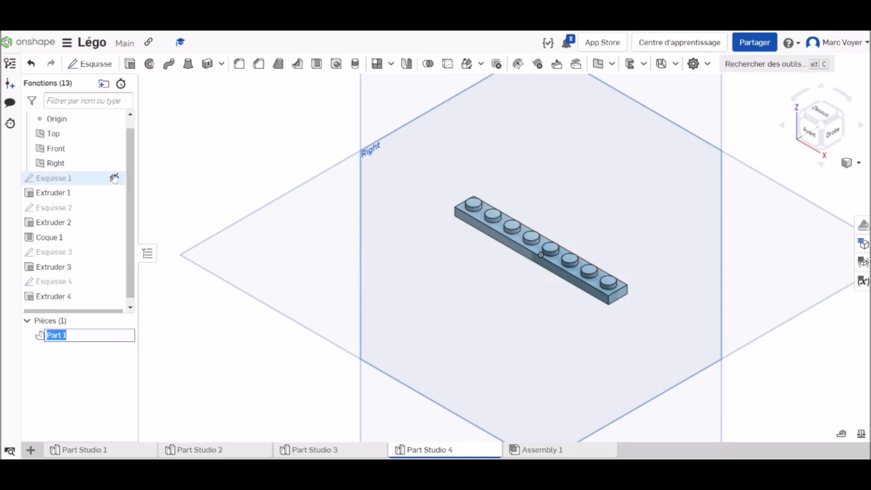
{"action": "type", "text": "1 x 8"}
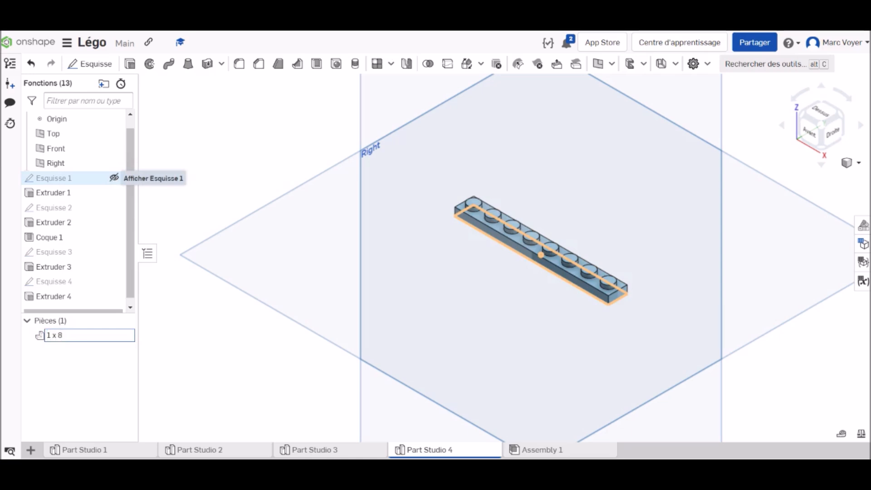
{"action": "type", "text": "Plate"}
{"action": "key", "text": "Return"}
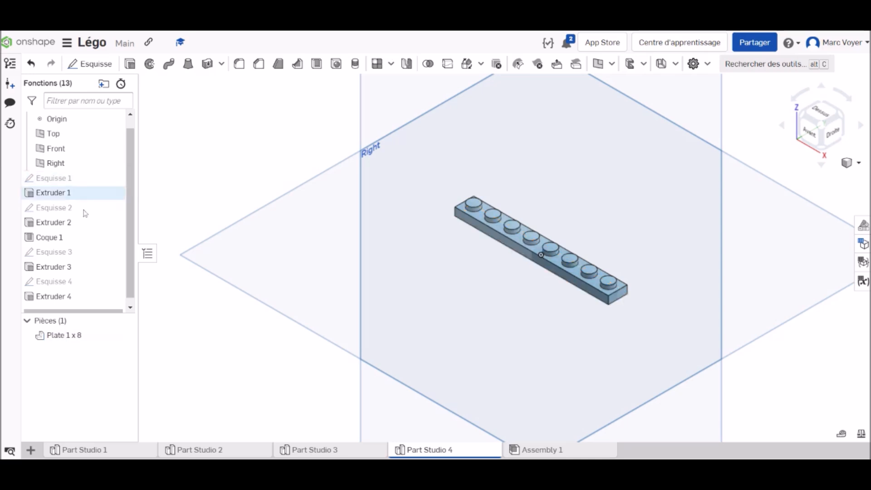
Change the appearance of the Plate 1 x 8 part to yellow, colour FACB43
{"action": "right_click", "coordinate": [74, 335]}
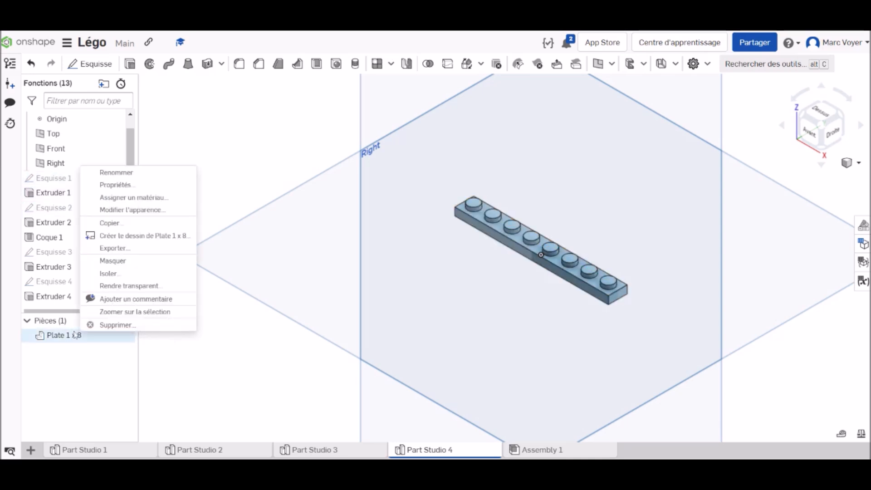
{"action": "left_click", "coordinate": [143, 210]}
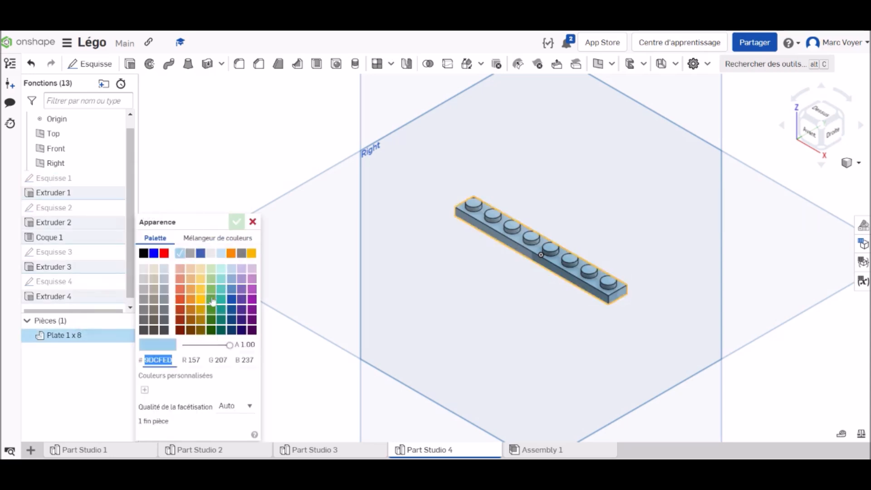
{"action": "left_click", "coordinate": [200, 290]}
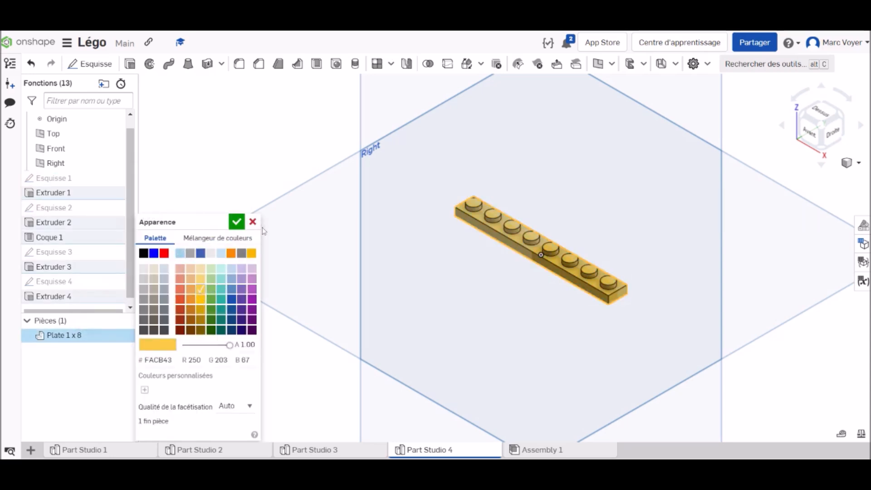
{"action": "left_click", "coordinate": [237, 222]}
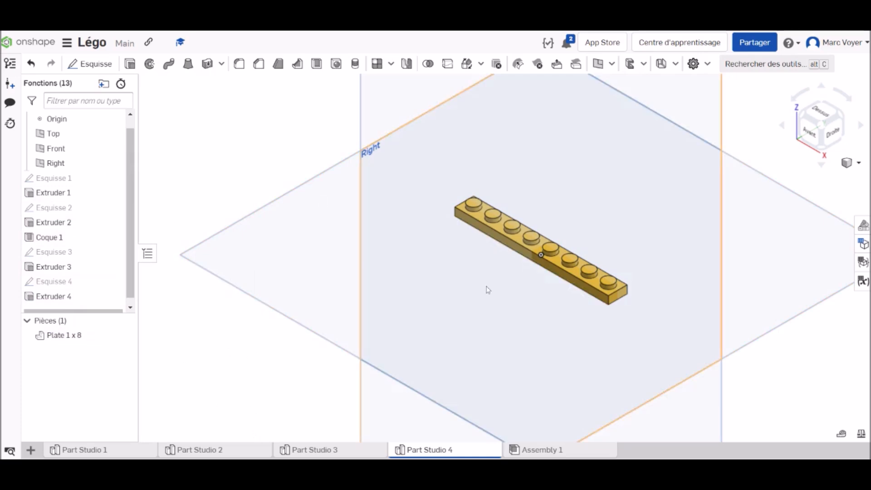
{"action": "scroll", "coordinate": [488, 289], "scroll_direction": "up", "scroll_amount": 3}
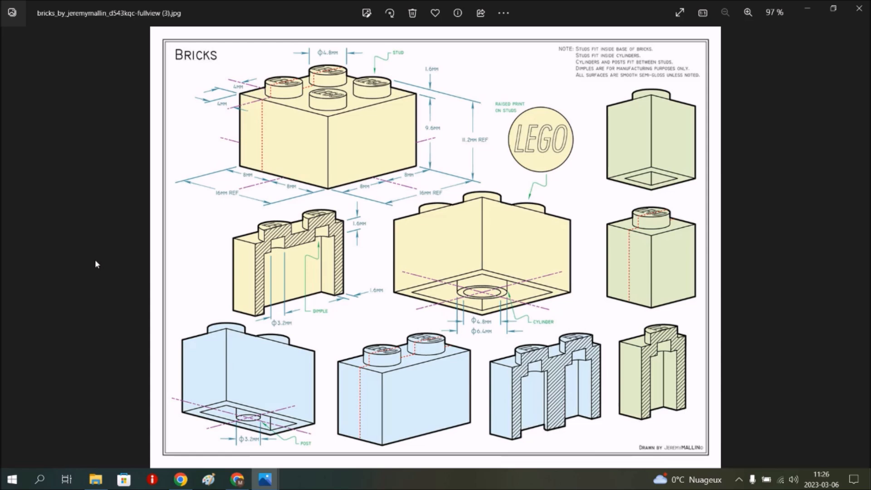
Compare the Bricks and Plates reference drawings in the image viewer, ending on the Bricks sheet
{"action": "key", "text": "Right"}
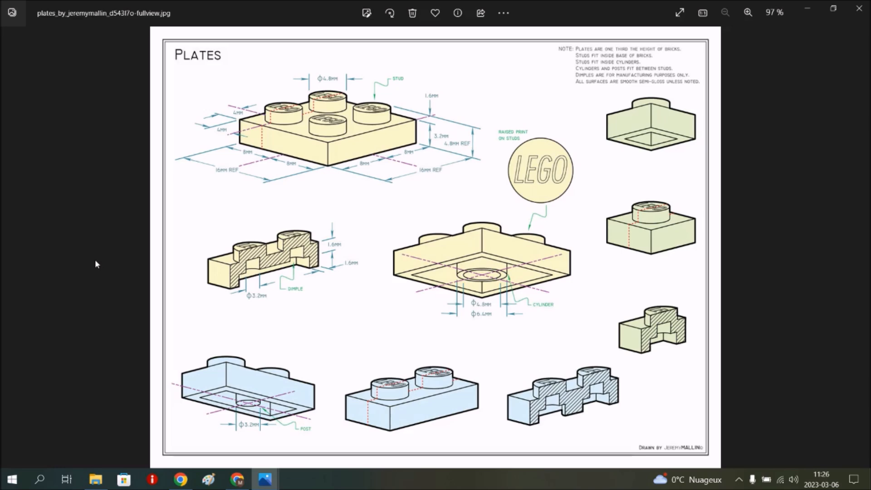
{"action": "key", "text": "Left"}
{"action": "key", "text": "Right"}
{"action": "key", "text": "Left"}
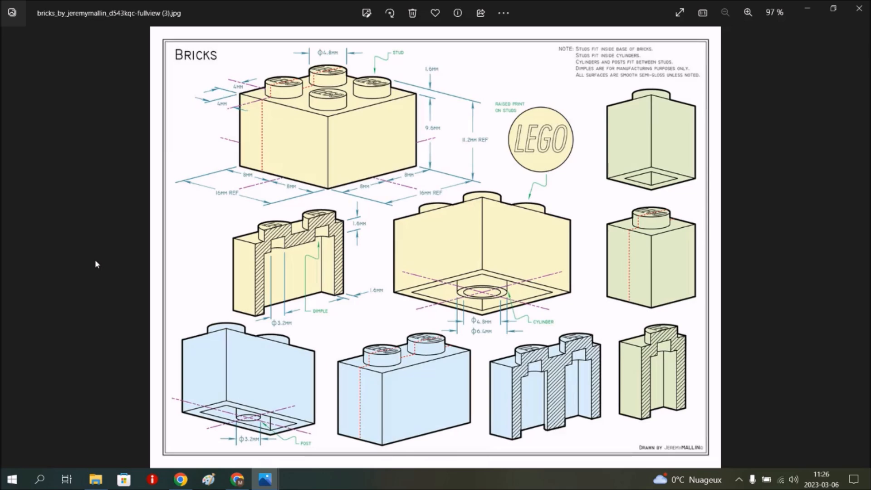